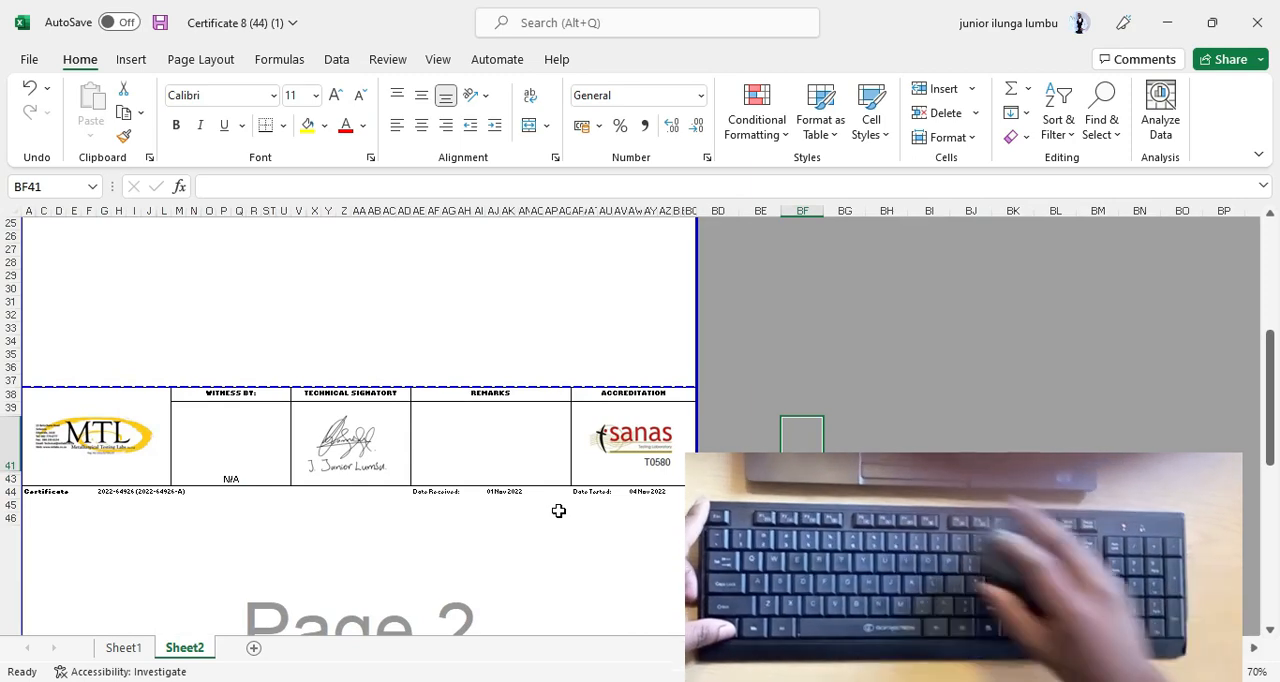
pyautogui.scroll(4, 558, 511)
pyautogui.scroll(-3, 558, 511)
pyautogui.scroll(2, 558, 511)
pyautogui.scroll(-2, 558, 511)
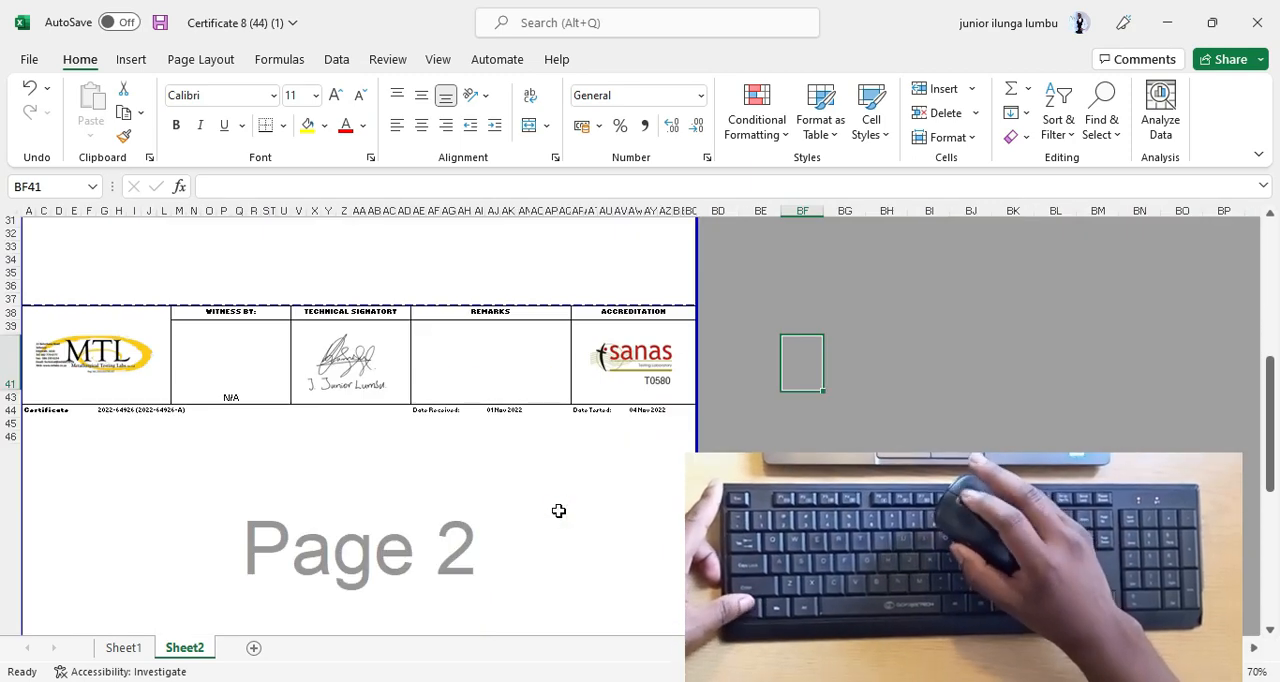
pyautogui.scroll(-3, 558, 511)
pyautogui.scroll(4, 559, 511)
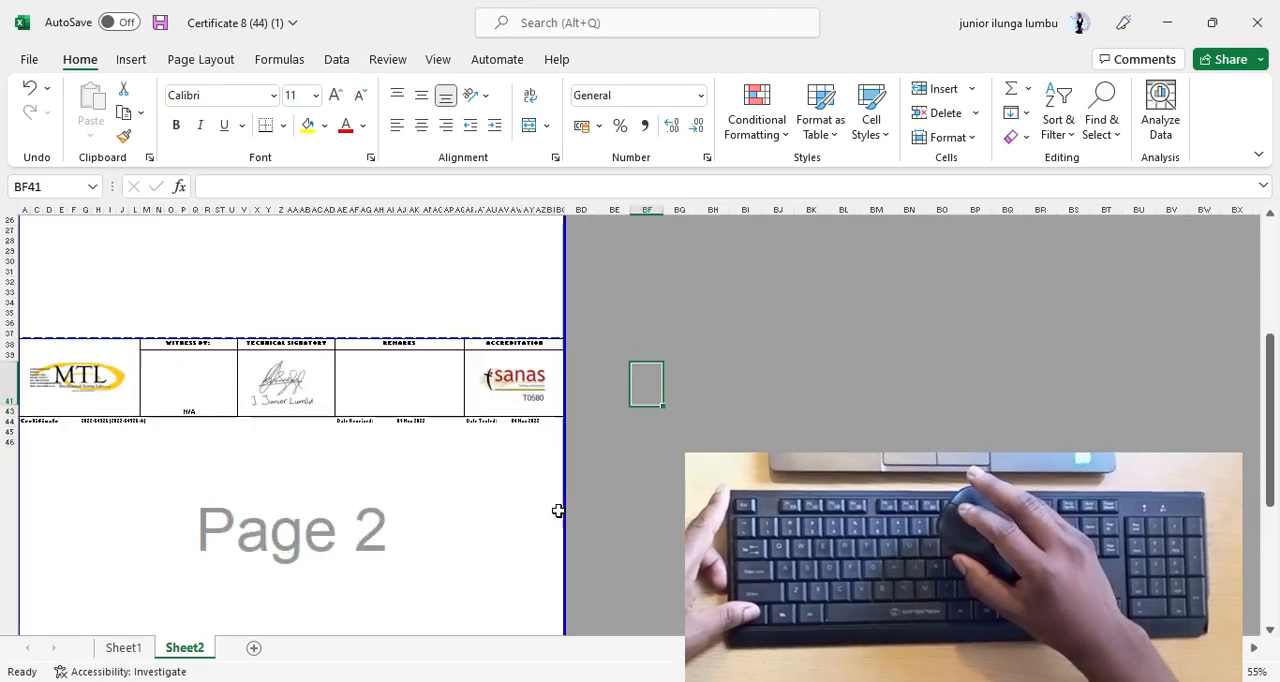
pyautogui.scroll(-5, 559, 511)
pyautogui.scroll(5, 558, 511)
pyautogui.scroll(-4, 558, 511)
pyautogui.scroll(2, 558, 511)
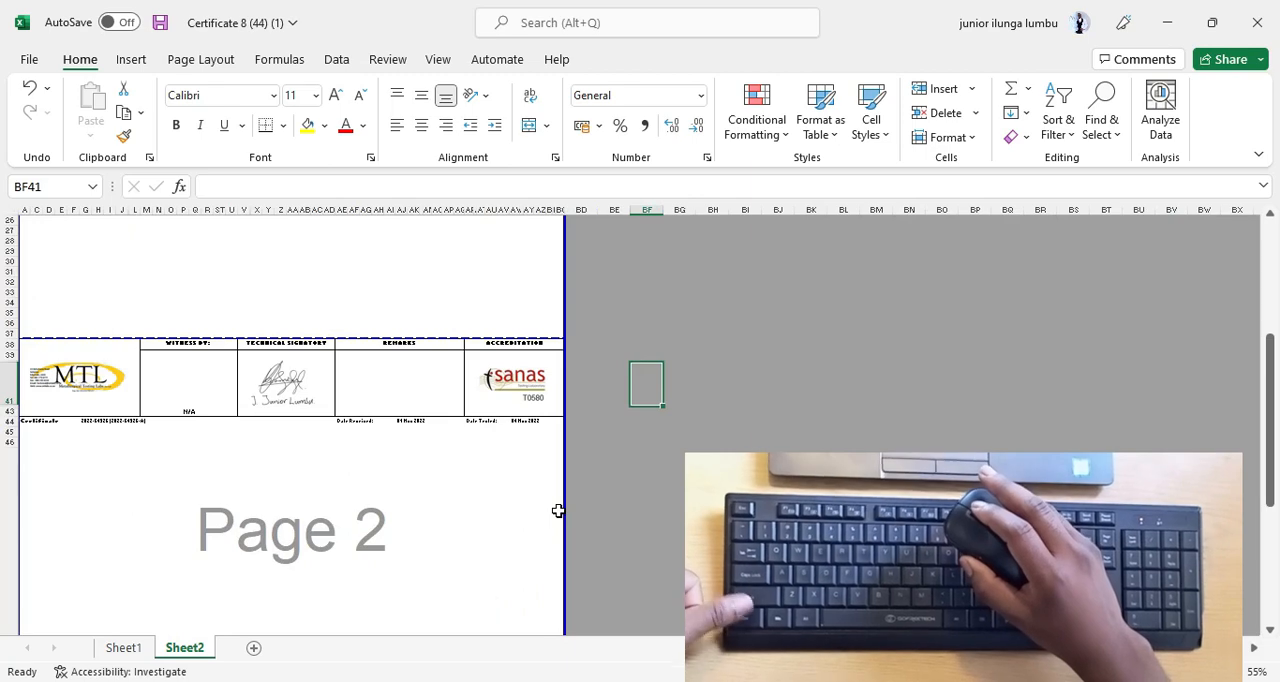
pyautogui.scroll(2, 558, 511)
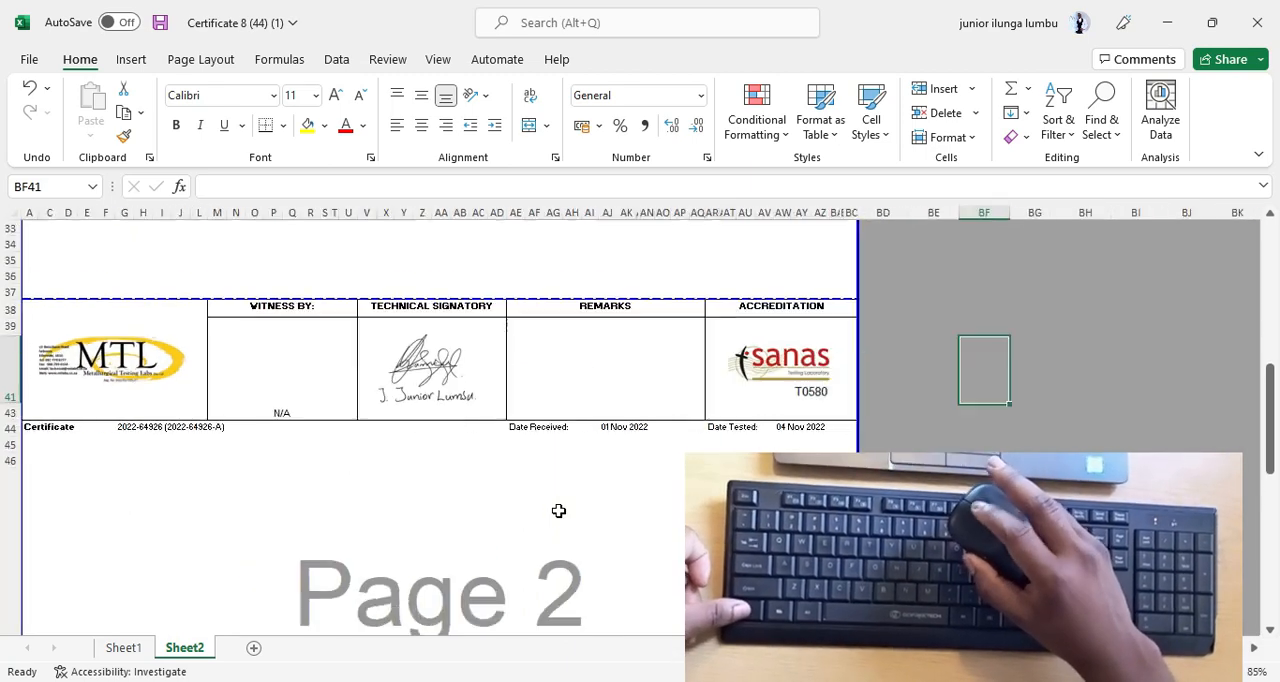
pyautogui.scroll(-4, 558, 511)
pyautogui.scroll(4, 558, 511)
pyautogui.scroll(-4, 559, 512)
pyautogui.scroll(3, 559, 511)
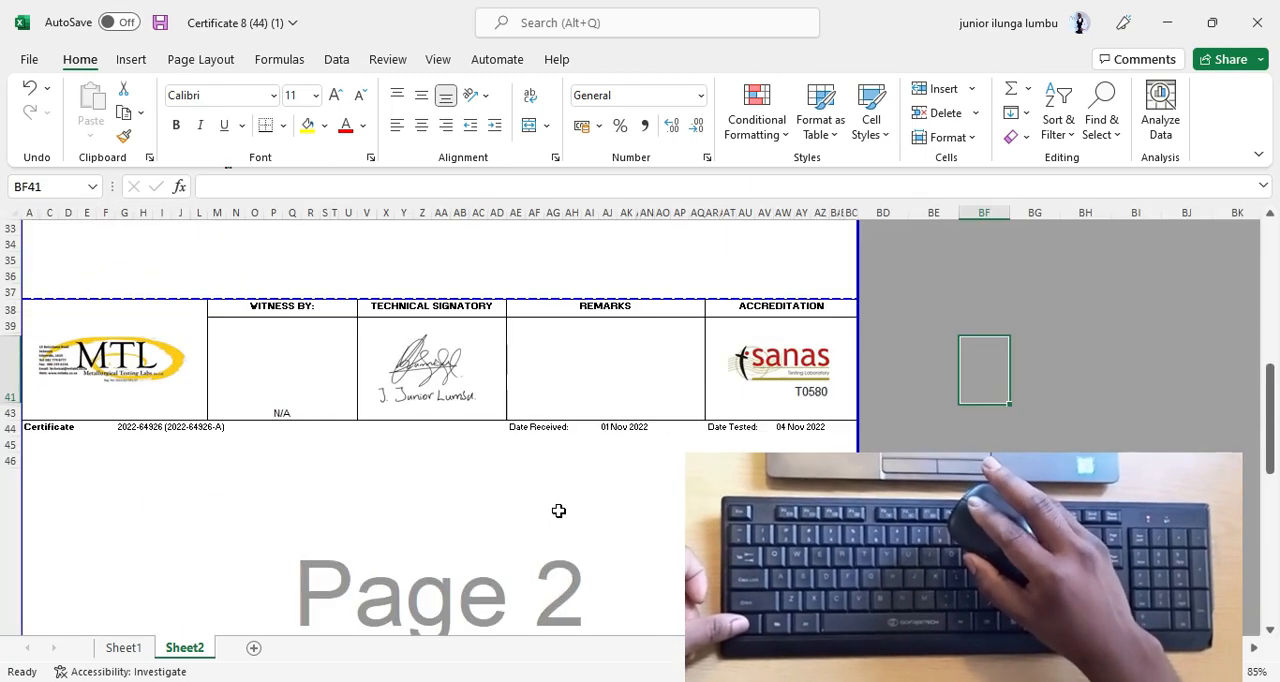
pyautogui.scroll(-5, 558, 511)
pyautogui.scroll(4, 558, 511)
pyautogui.scroll(-2, 558, 511)
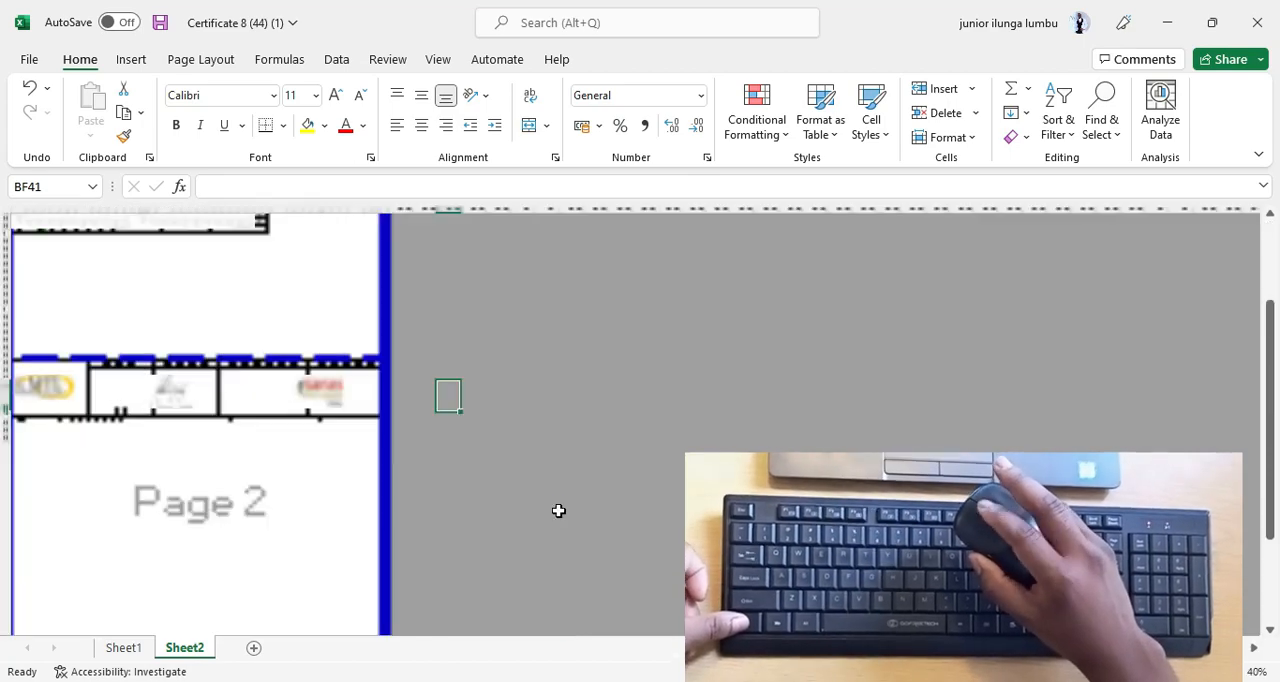
pyautogui.scroll(2, 559, 511)
pyautogui.scroll(-2, 417, 497)
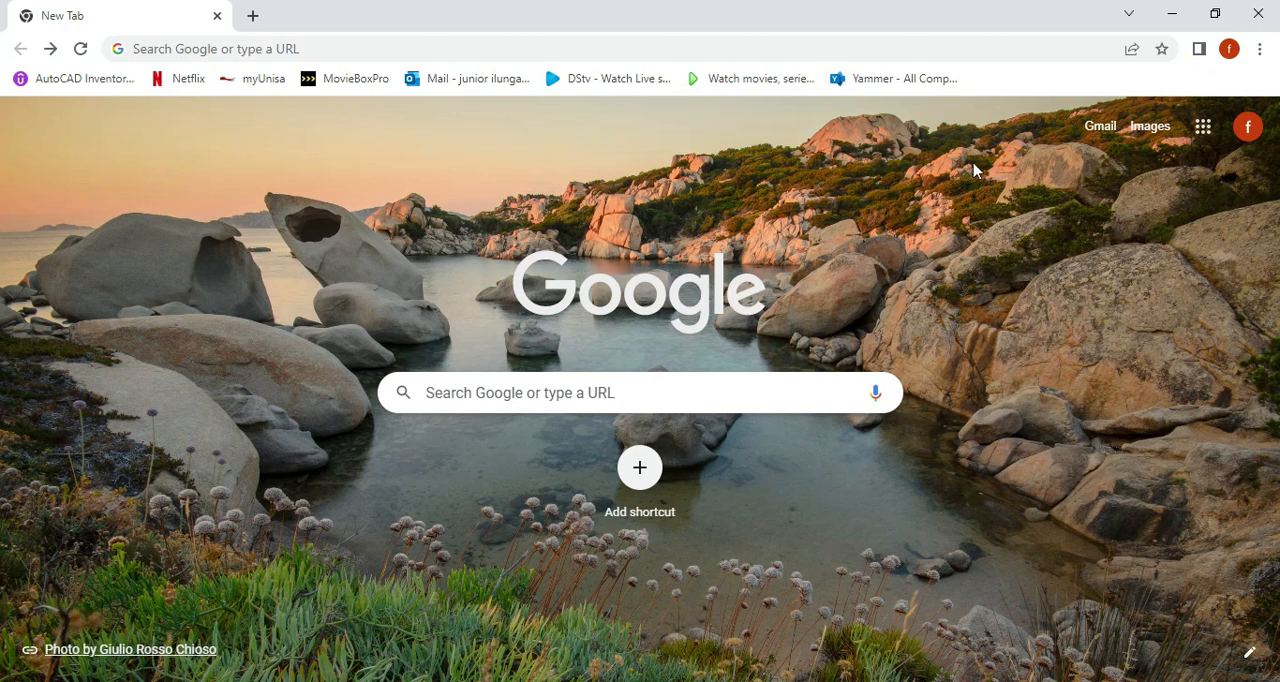
# Open the forwarded PRACTICE EXCEL message with the certificate attachments in Gmail and dismiss the desktop notification offer.
pyautogui.click(1099, 127)
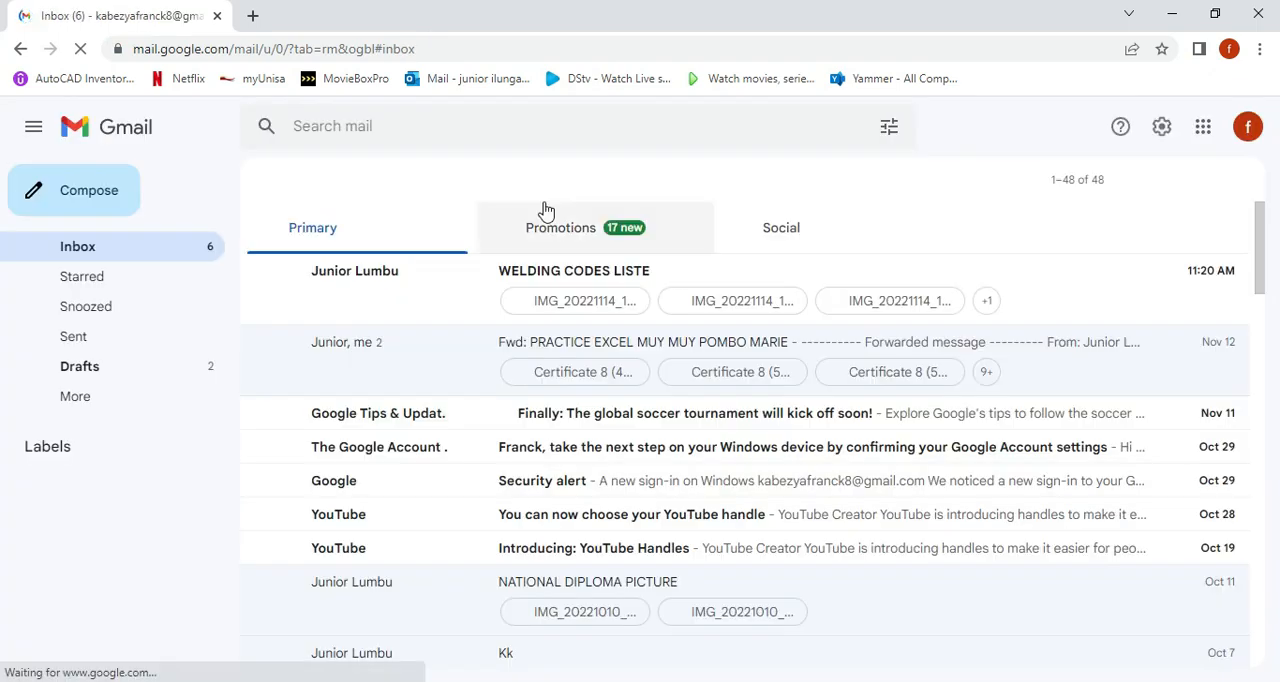
pyautogui.click(364, 348)
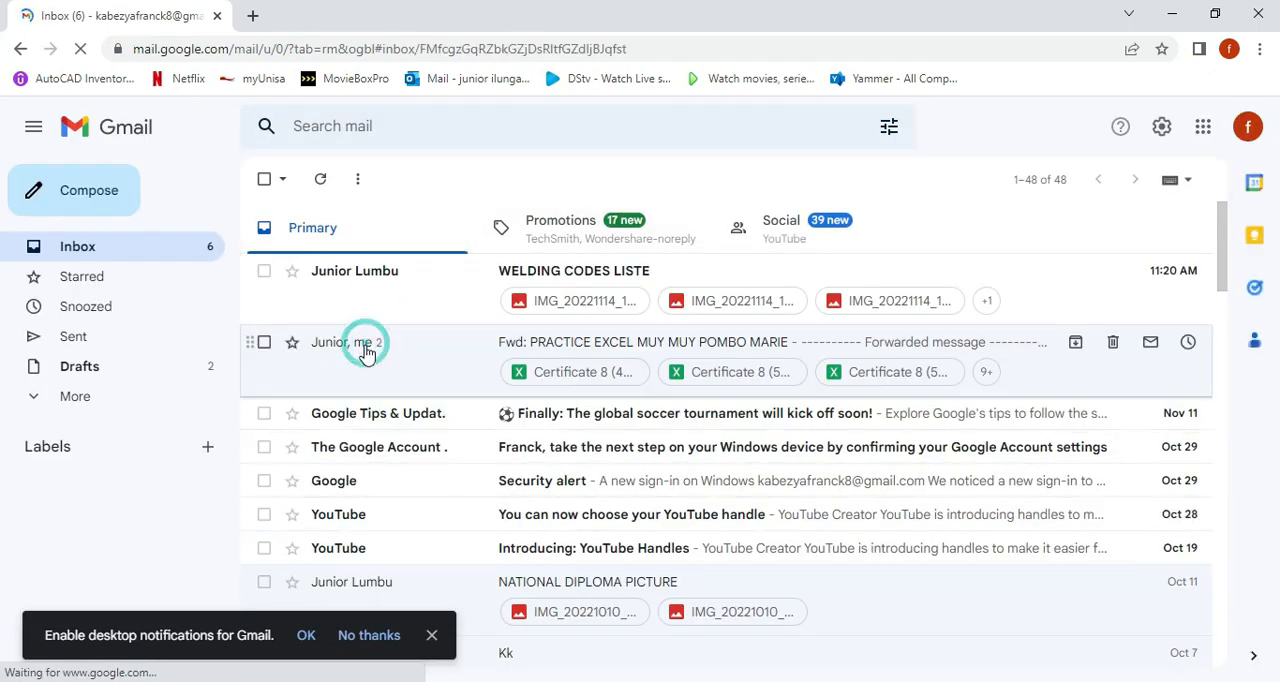
pyautogui.scroll(-1, 462, 420)
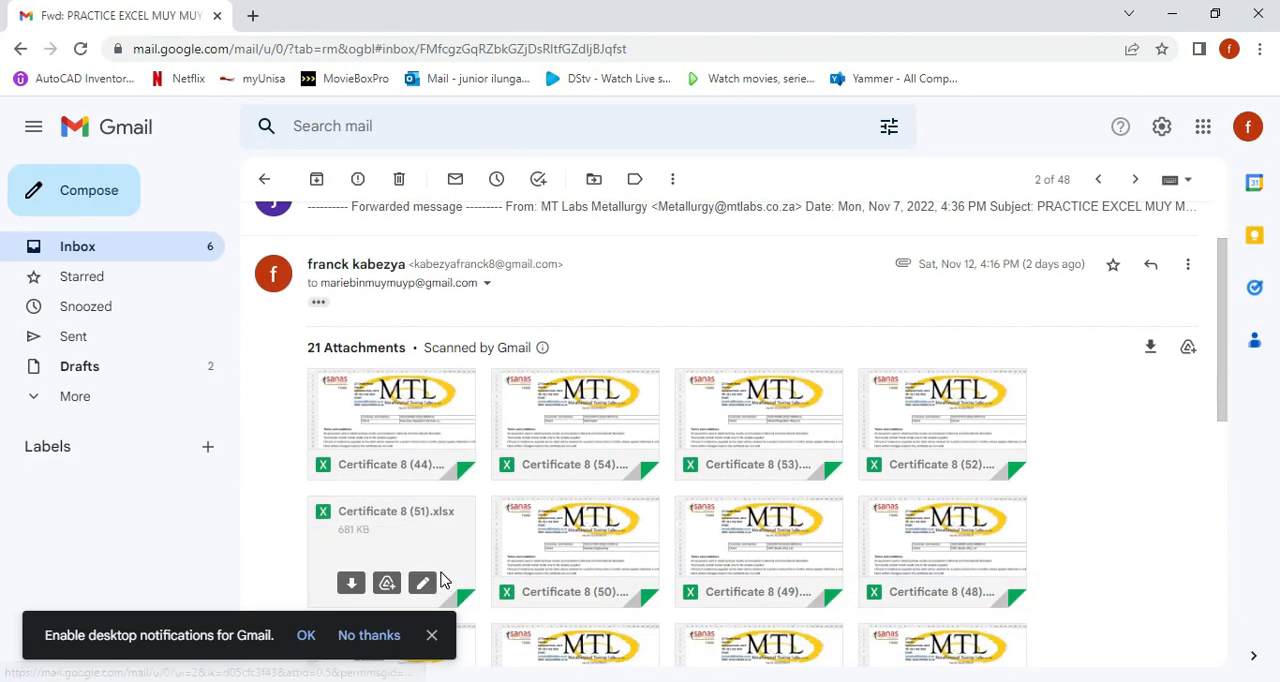
pyautogui.click(432, 636)
# Download the attachment Certificate 8 (44).xlsx and open it in Excel with editing enabled.
pyautogui.moveTo(349, 414)
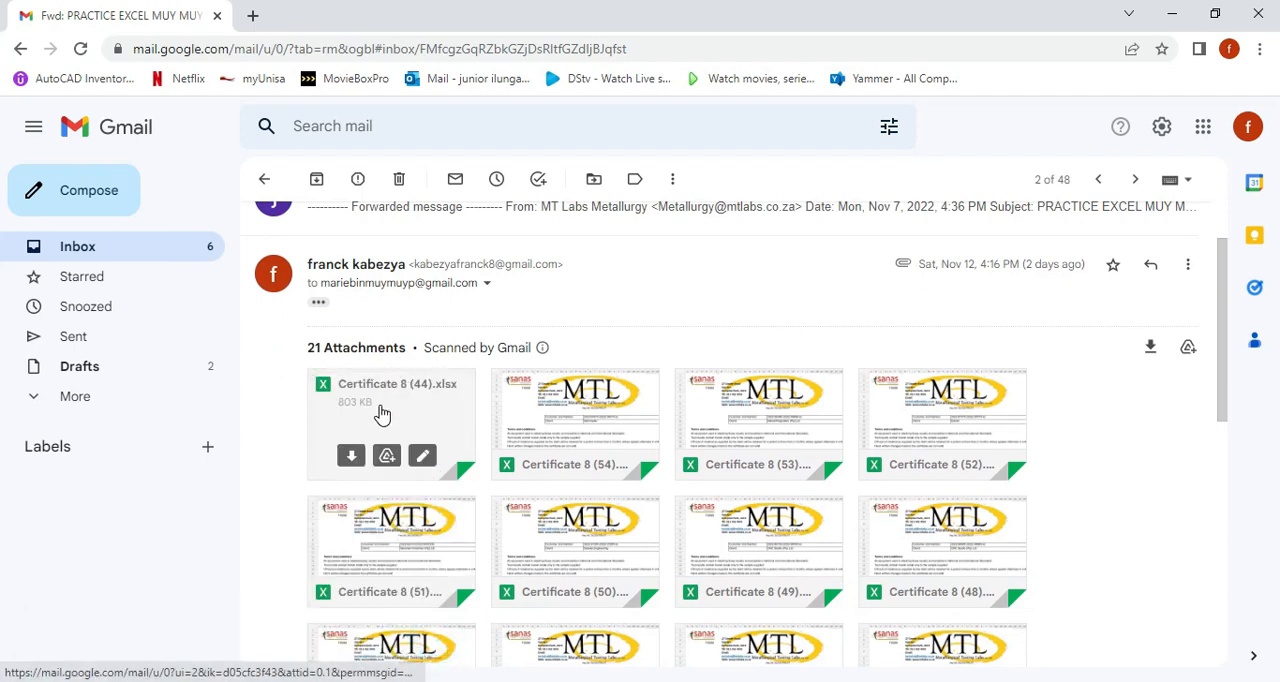
pyautogui.moveTo(332, 452)
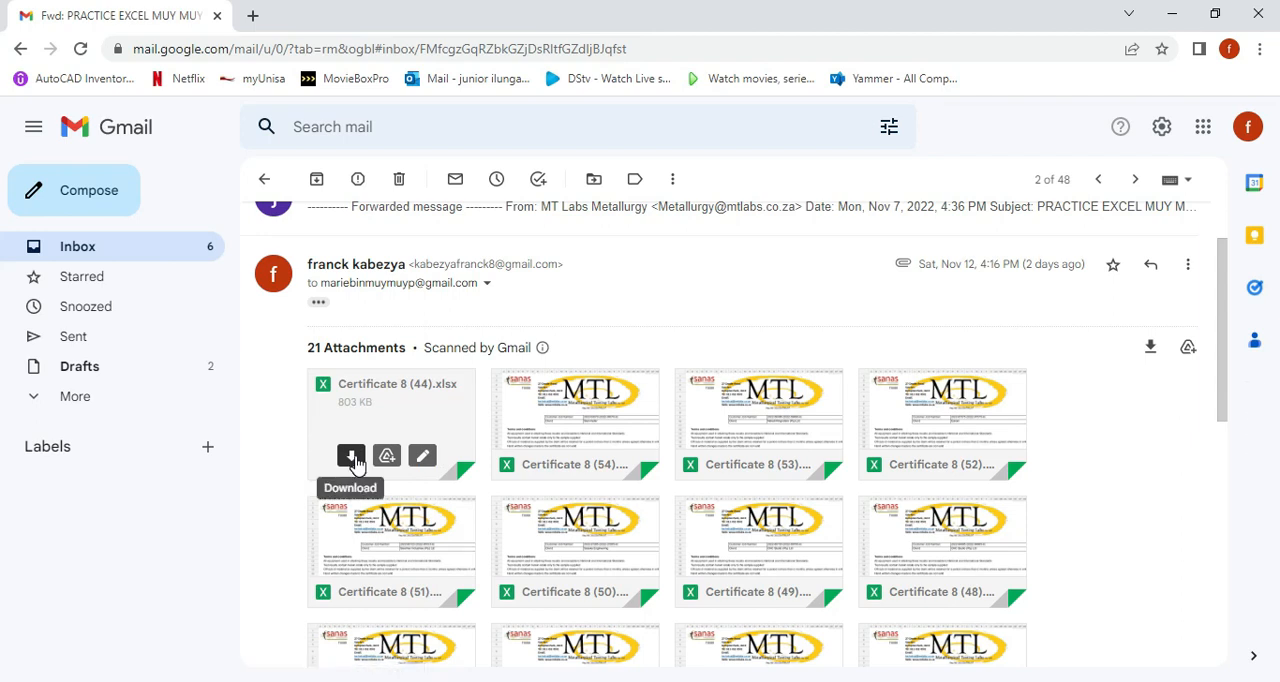
pyautogui.click(351, 458)
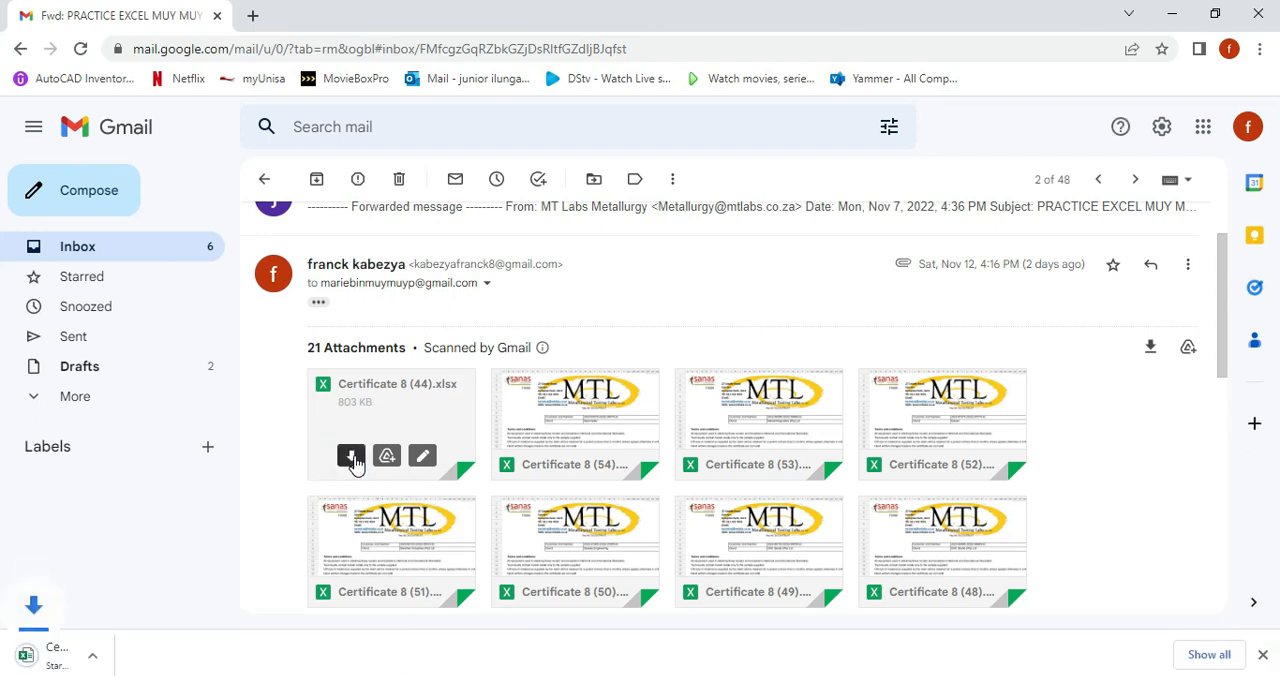
pyautogui.click(120, 665)
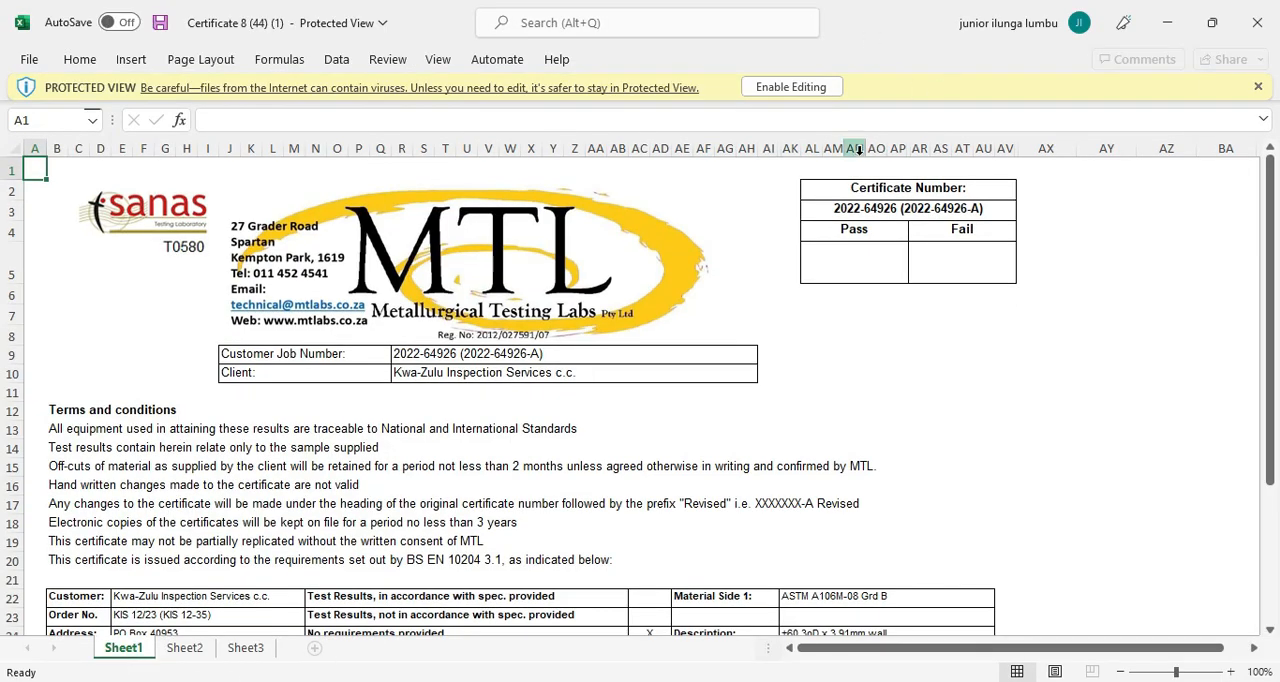
pyautogui.click(785, 90)
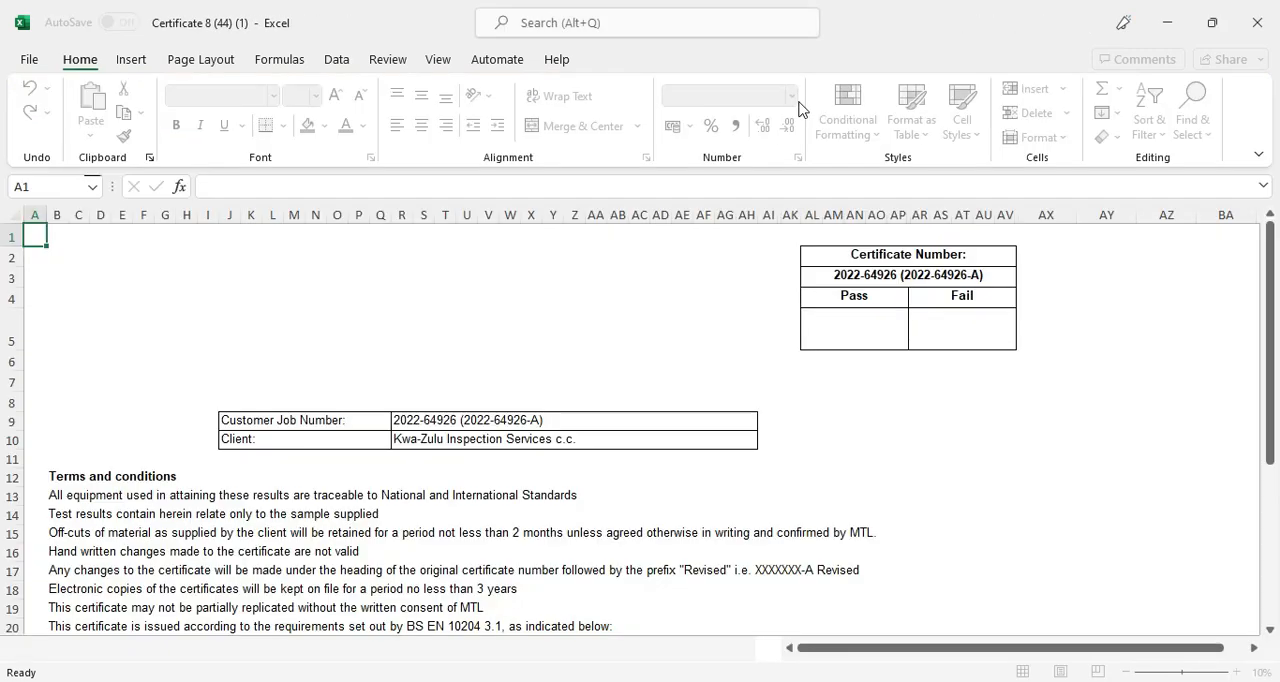
# Delete the empty Sheet3 from the certificate workbook.
pyautogui.scroll(-6, 355, 325)
pyautogui.scroll(6, 330, 330)
pyautogui.scroll(-1, 333, 330)
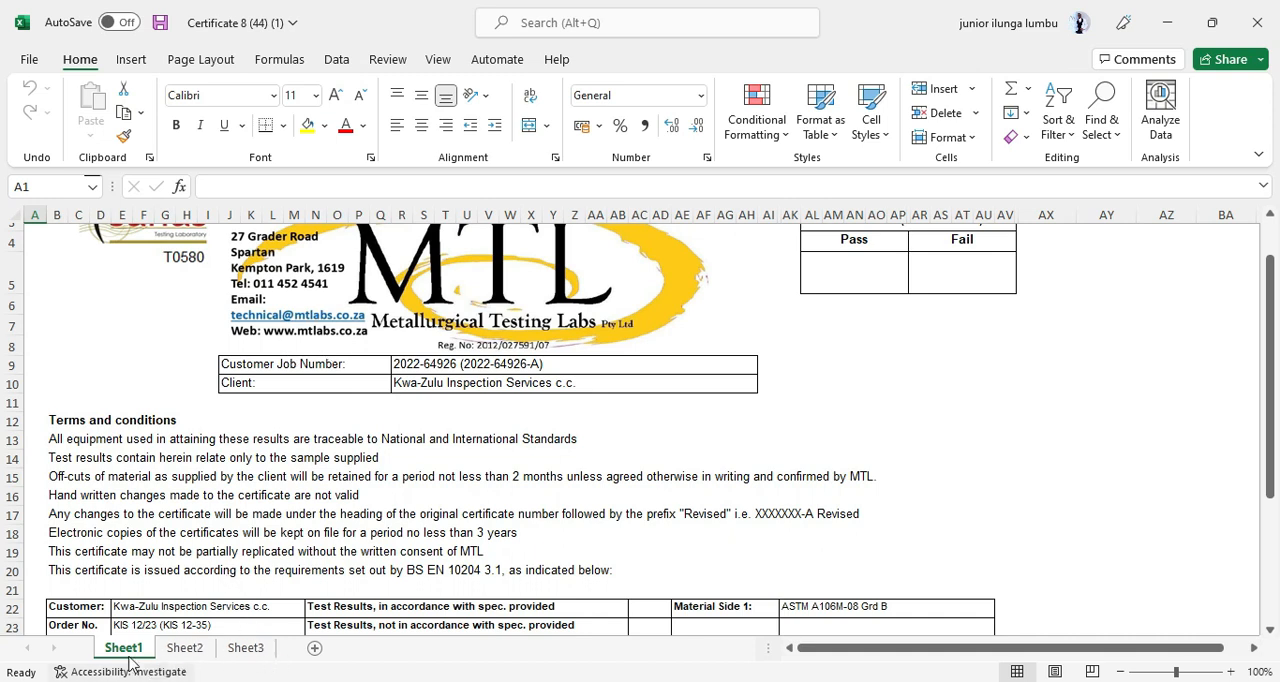
pyautogui.scroll(-2, 143, 662)
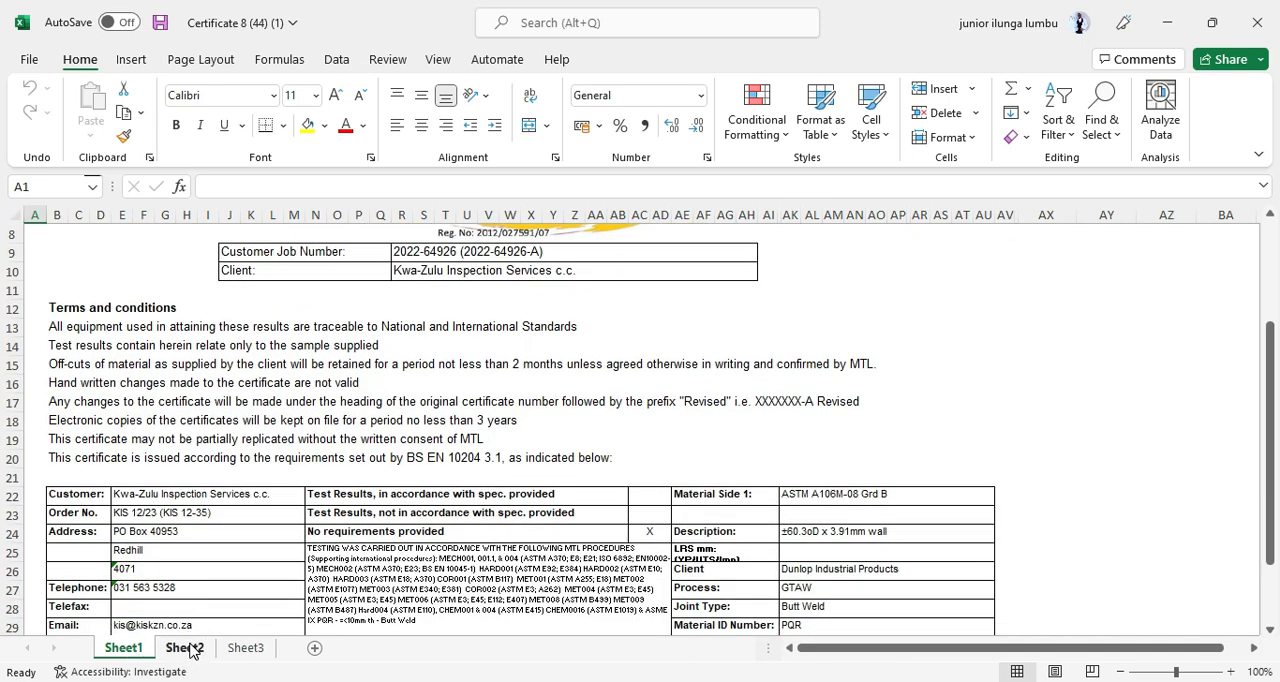
pyautogui.scroll(-2, 193, 650)
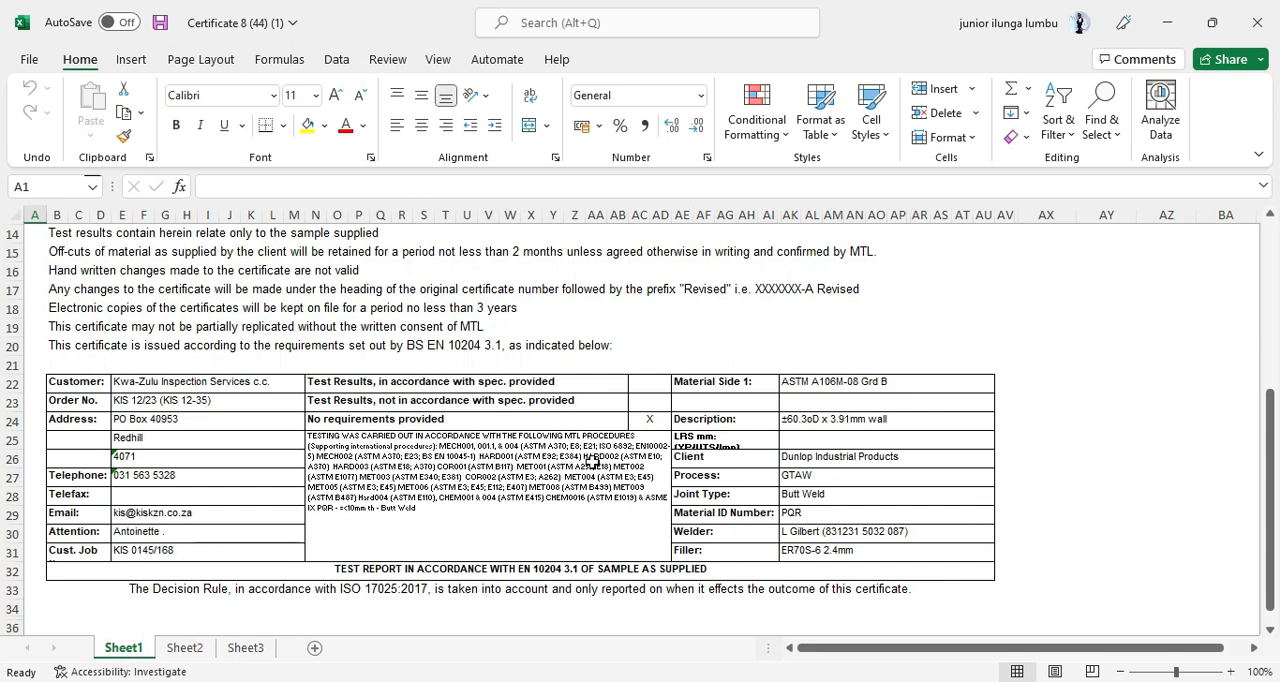
pyautogui.click(245, 648)
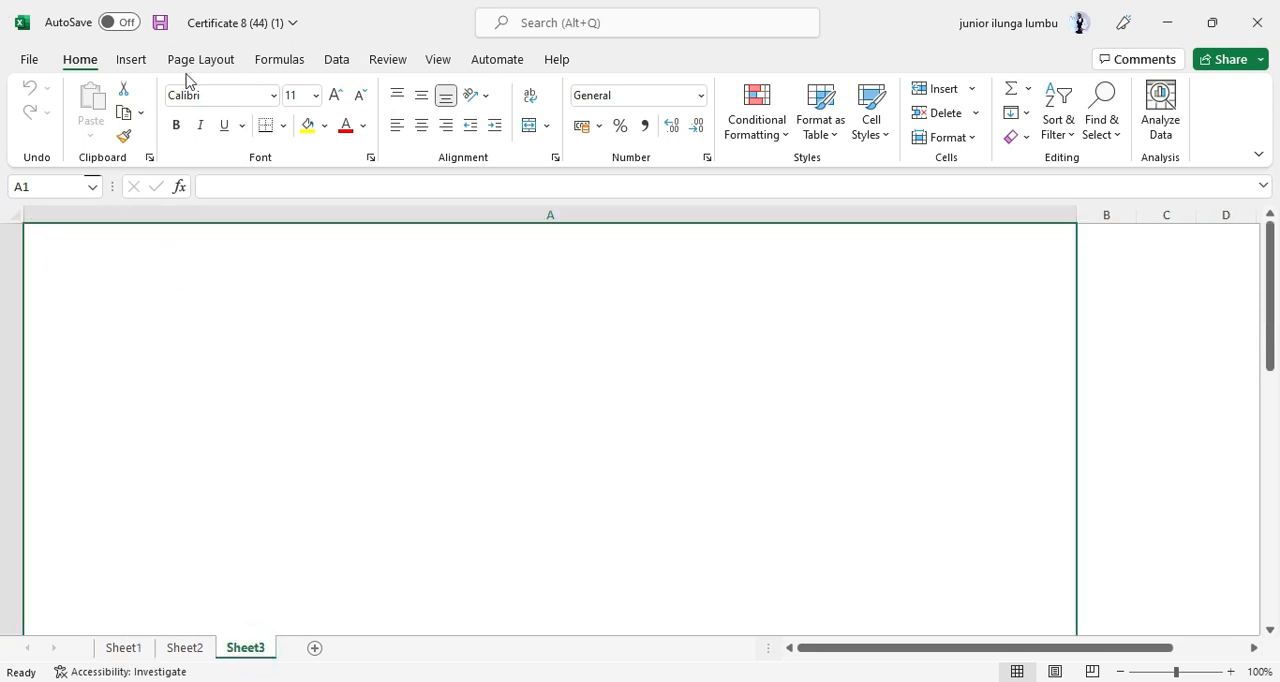
pyautogui.rightClick(255, 655)
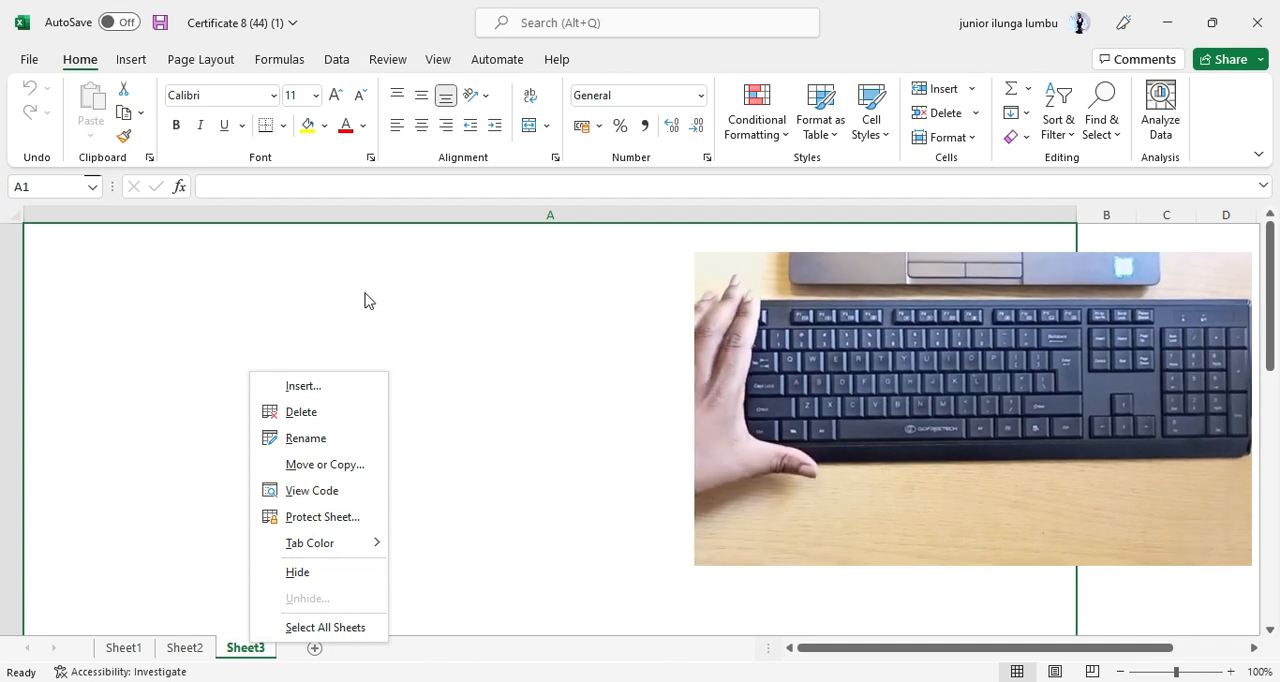
pyautogui.click(301, 416)
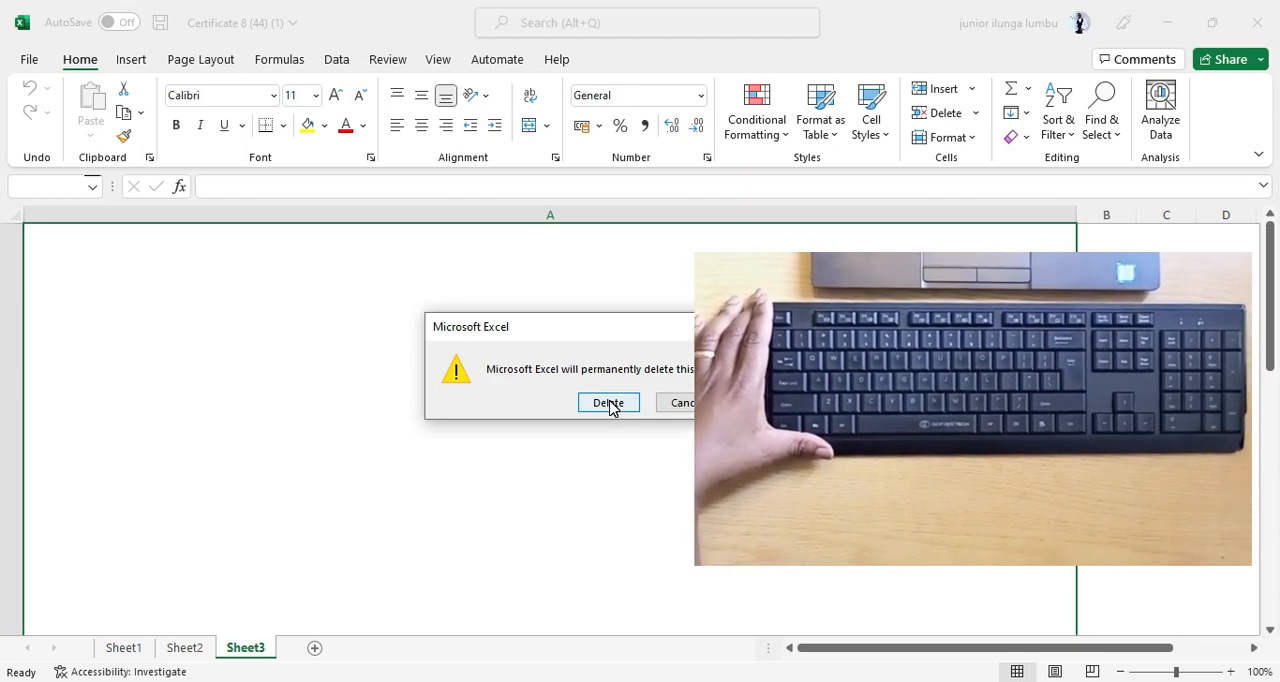
pyautogui.click(608, 403)
# Delete the empty column A at the edge of the certificate on Sheet1.
pyautogui.click(103, 648)
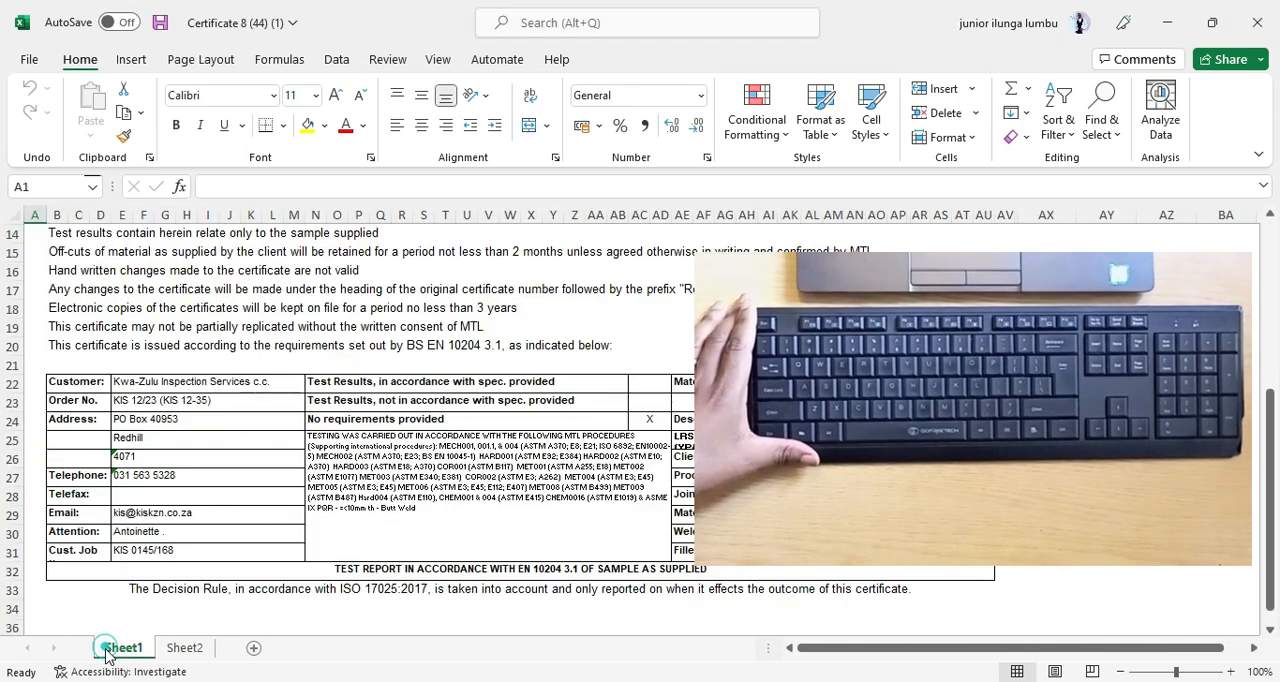
pyautogui.scroll(5, 271, 380)
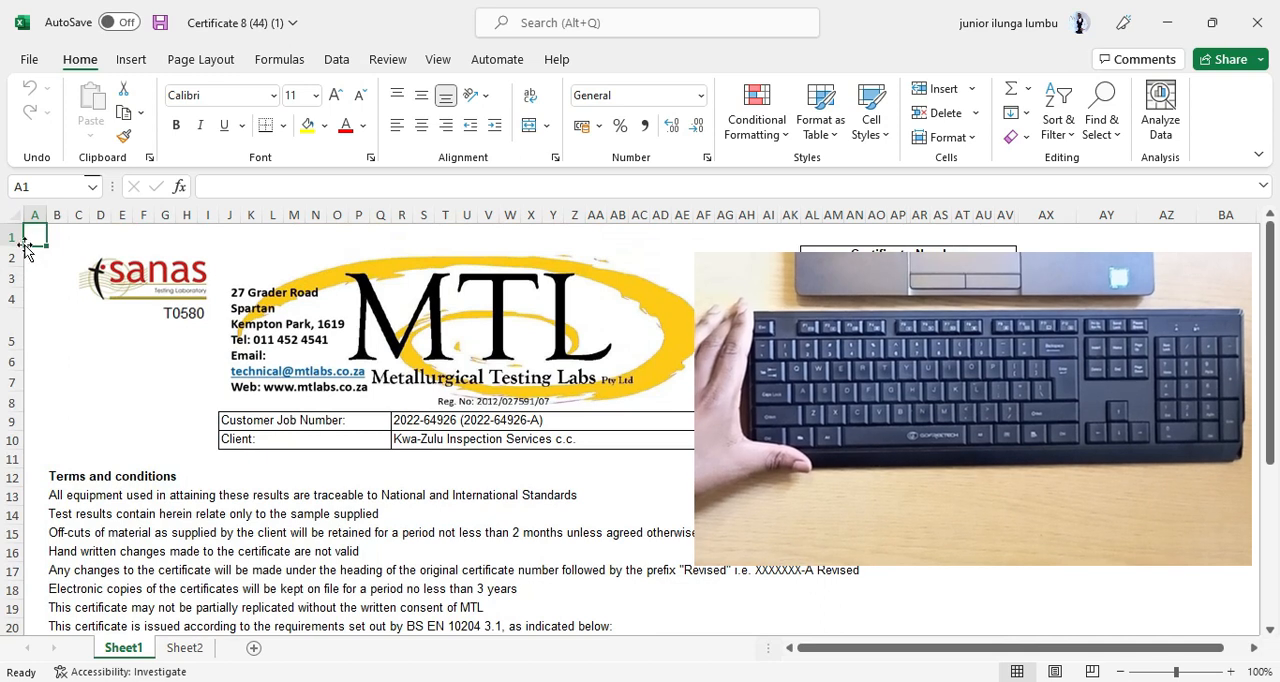
pyautogui.click(35, 215)
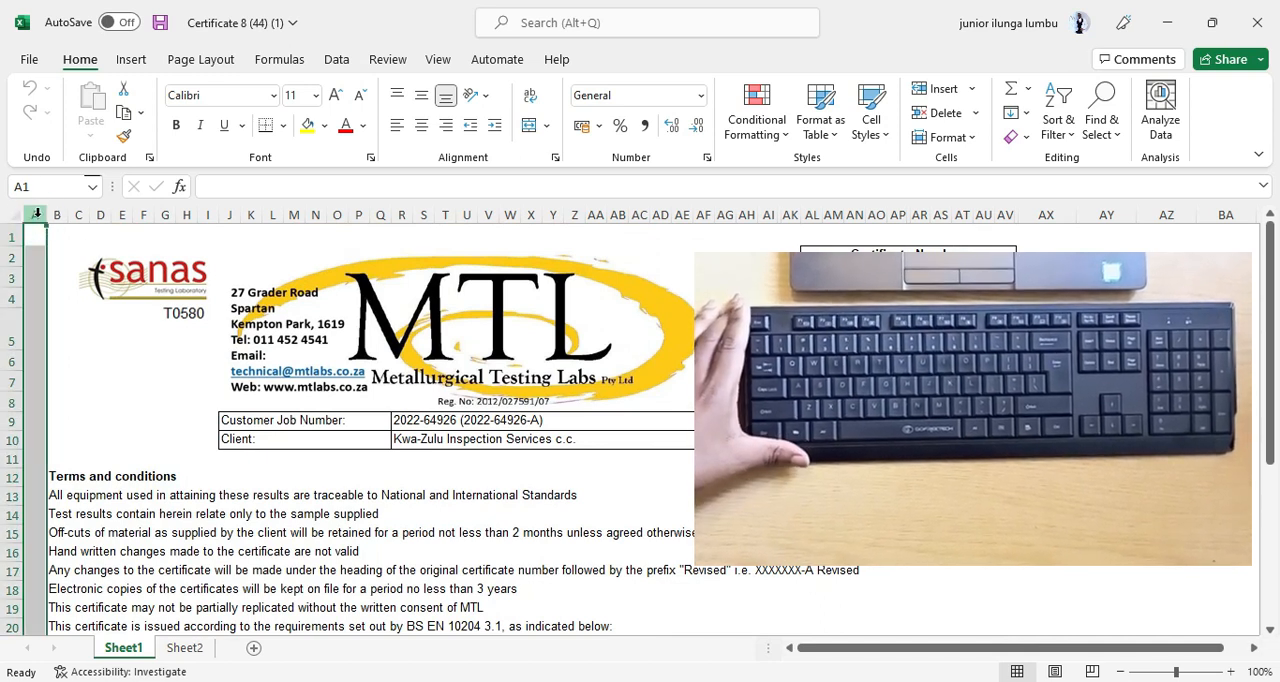
pyautogui.rightClick(36, 214)
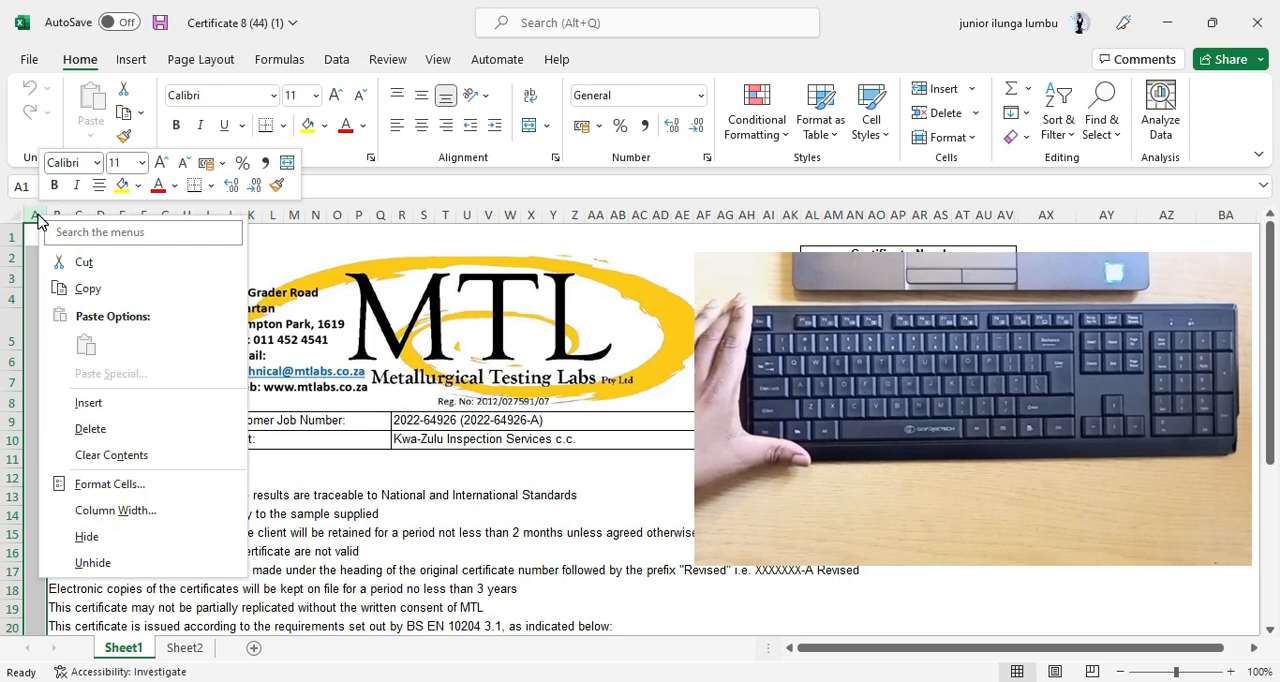
pyautogui.click(106, 428)
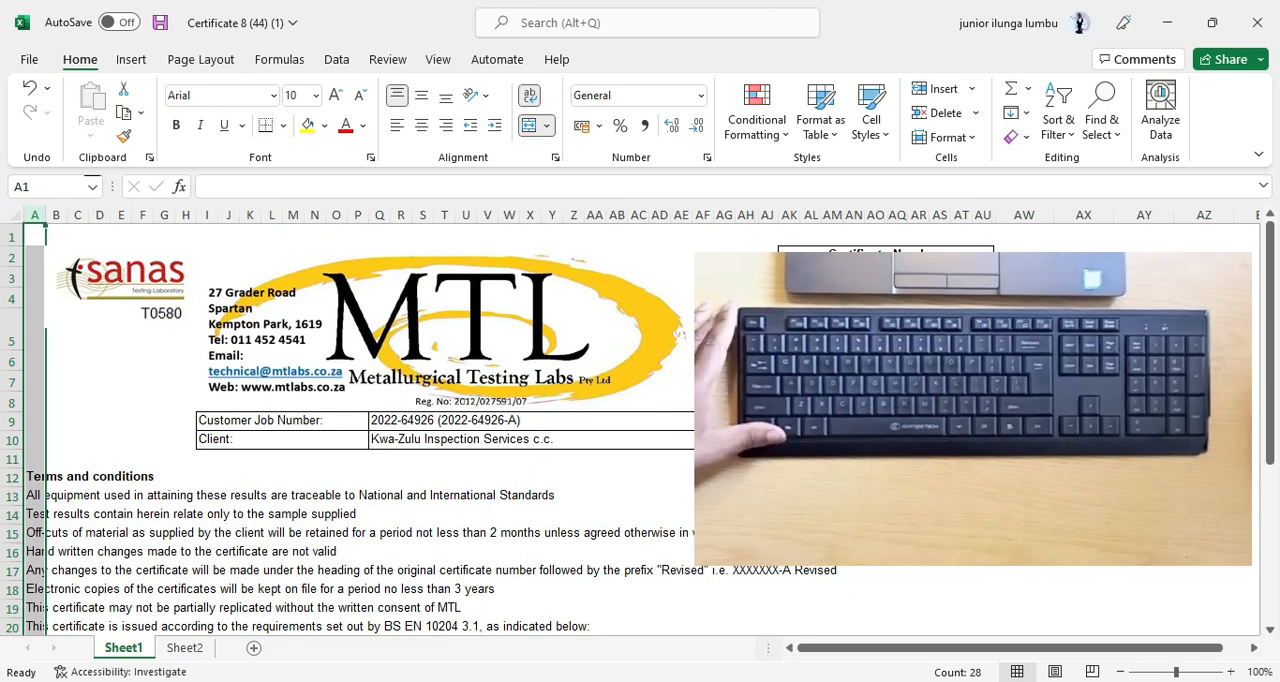
# Switch Sheet1 to Page Break Preview.
pyautogui.scroll(-2, 962, 402)
pyautogui.moveTo(962, 402); pyautogui.dragTo(942, 420)
pyautogui.scroll(-3, 577, 447)
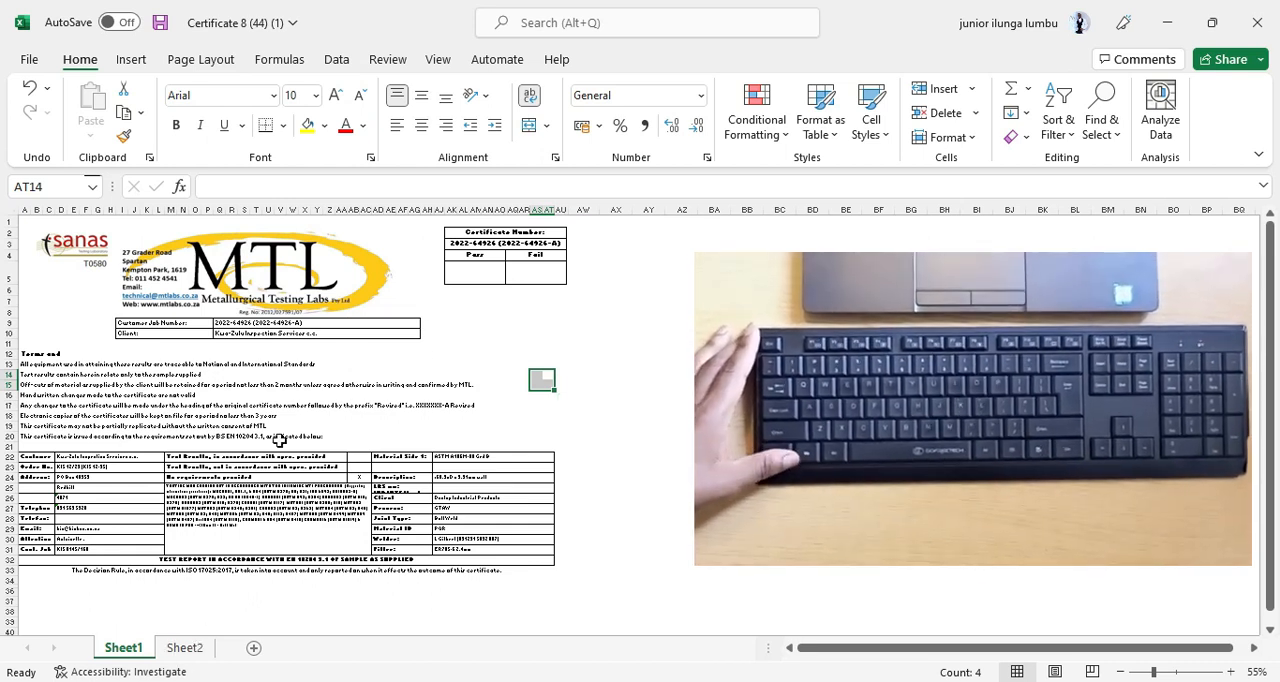
pyautogui.click(440, 64)
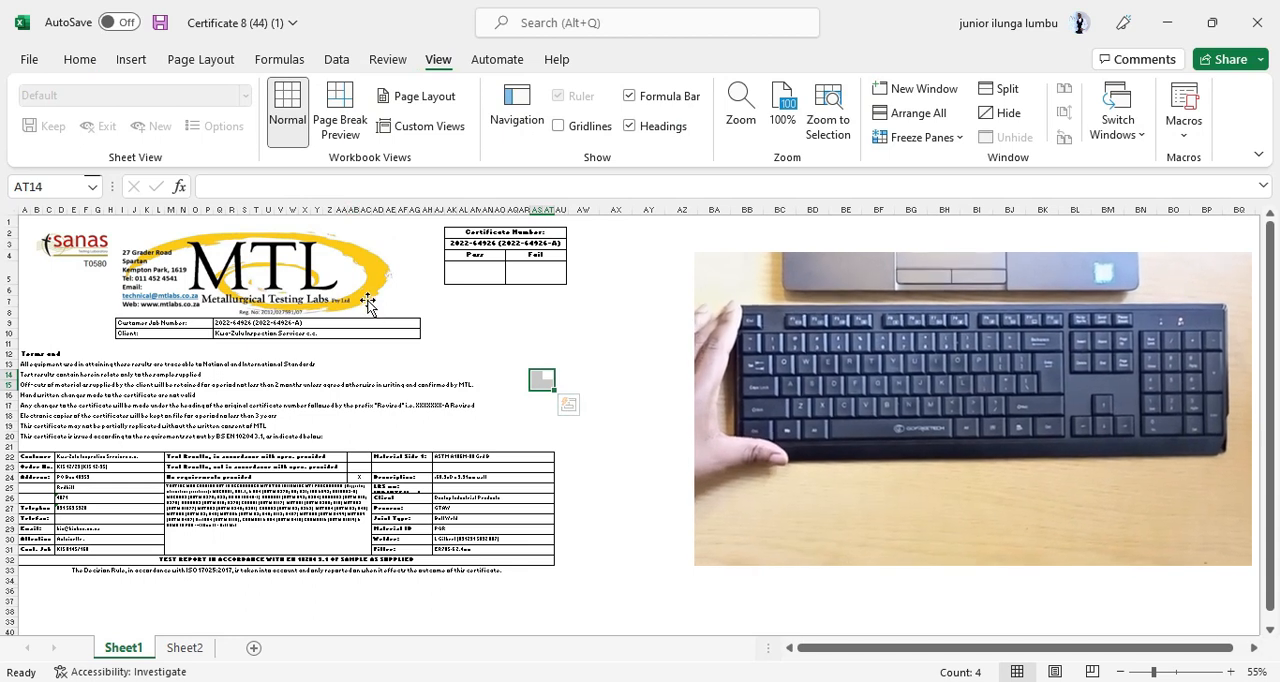
pyautogui.click(345, 115)
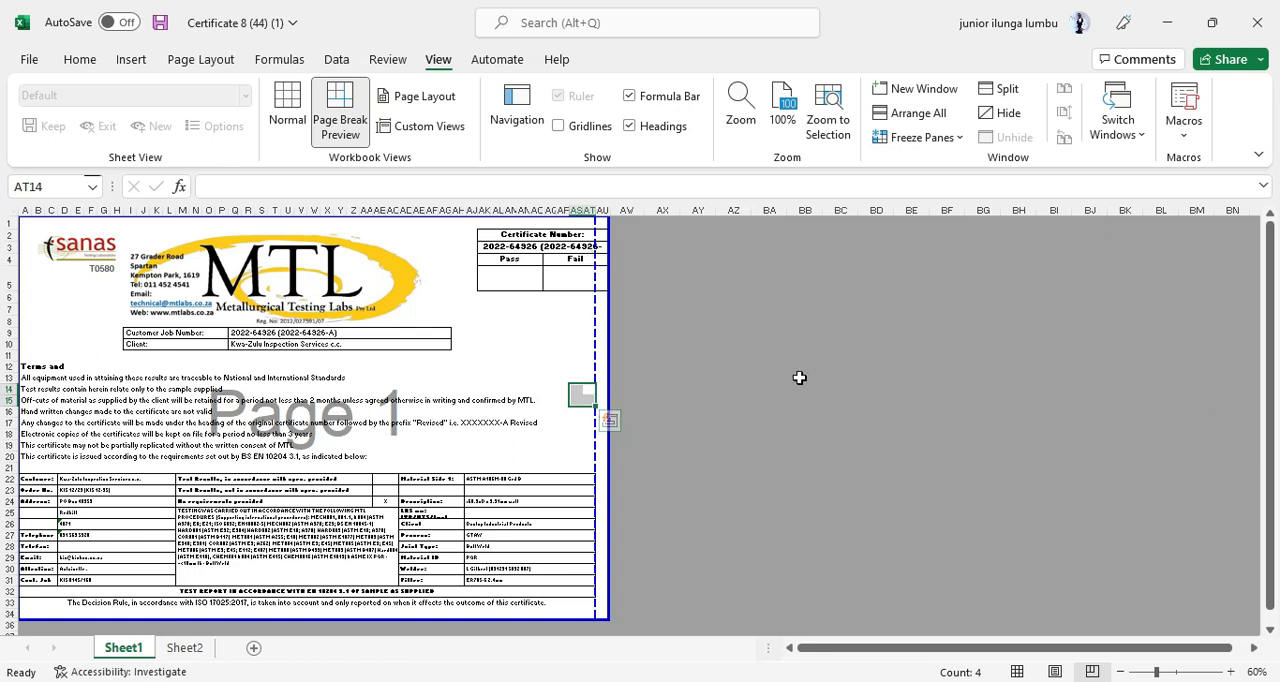
# Move the dashed vertical page break out to the print area's edge after column AU, so the certificate's full width fits on page 1.
pyautogui.click(838, 456)
pyautogui.keyDown('ctrl'); pyautogui.scroll(2, 694, 503); pyautogui.keyUp('ctrl')
pyautogui.keyDown('ctrl'); pyautogui.scroll(1, 585, 517); pyautogui.keyUp('ctrl')
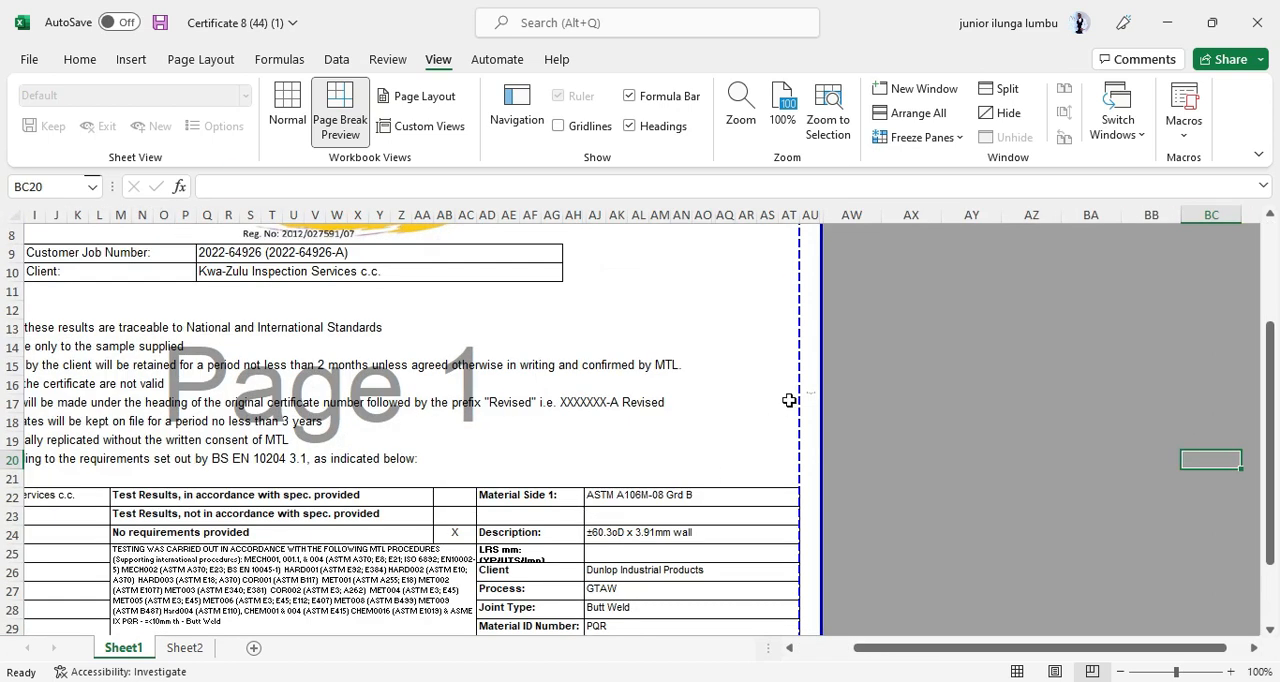
pyautogui.moveTo(800, 344); pyautogui.dragTo(822, 349)
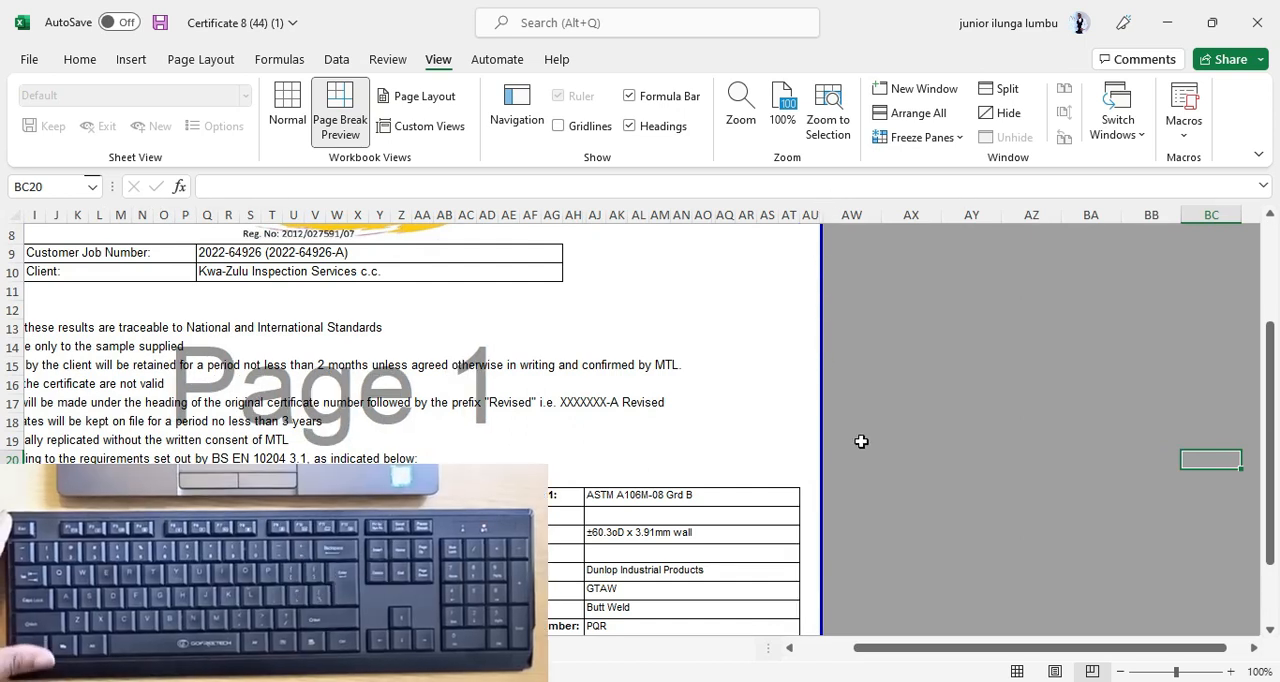
# Review the Sheet1 certificate page from the logo header down to the customer and material details table.
pyautogui.scroll(-2, 851, 437)
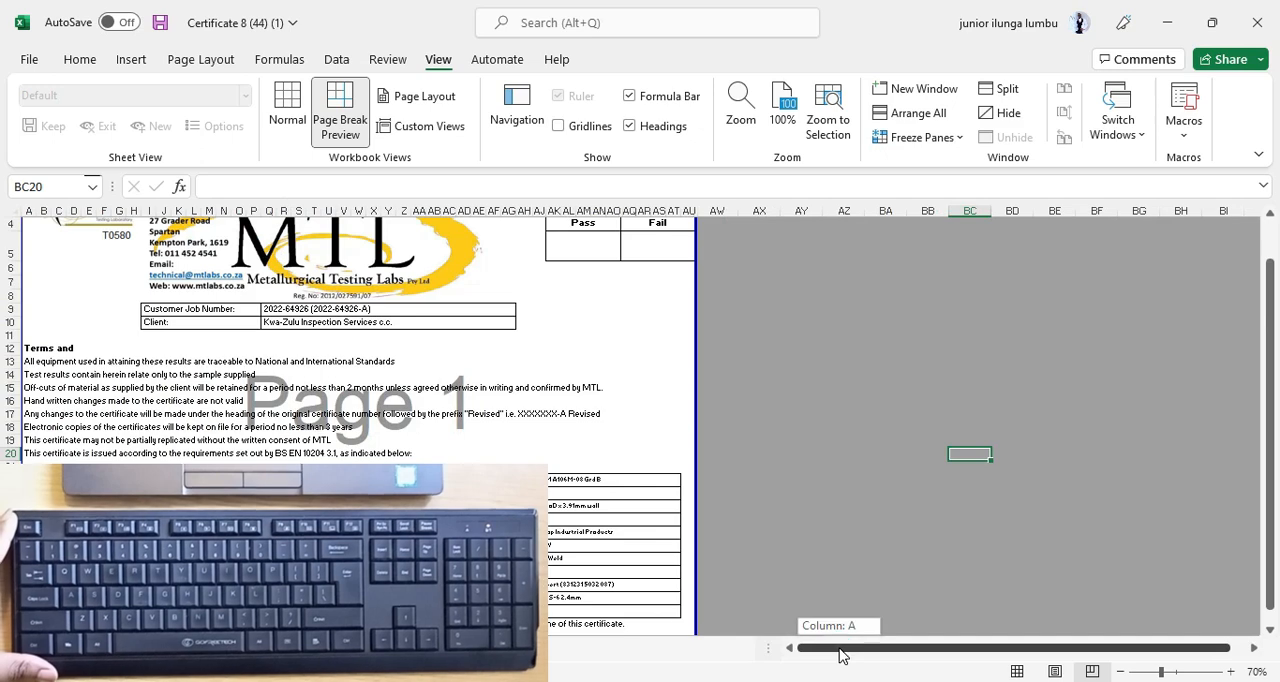
pyautogui.scroll(-3, 717, 475)
pyautogui.scroll(5, 390, 446)
pyautogui.scroll(3, 390, 446)
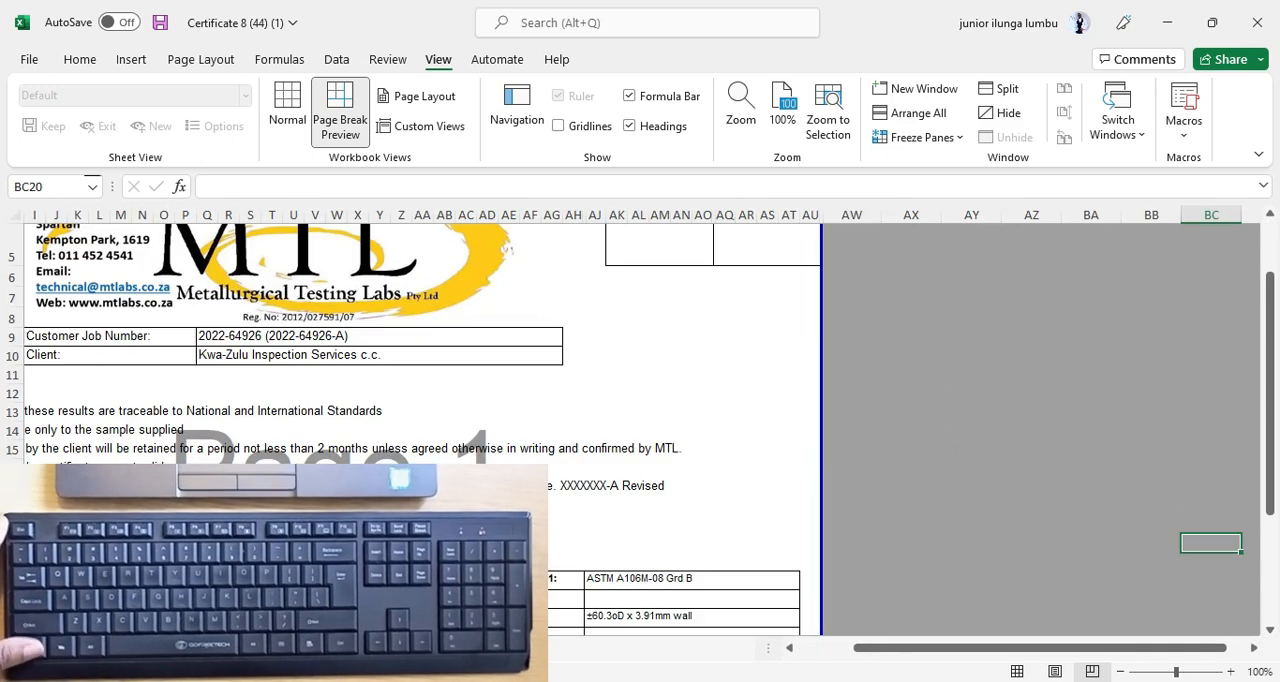
pyautogui.moveTo(925, 647); pyautogui.dragTo(838, 657)
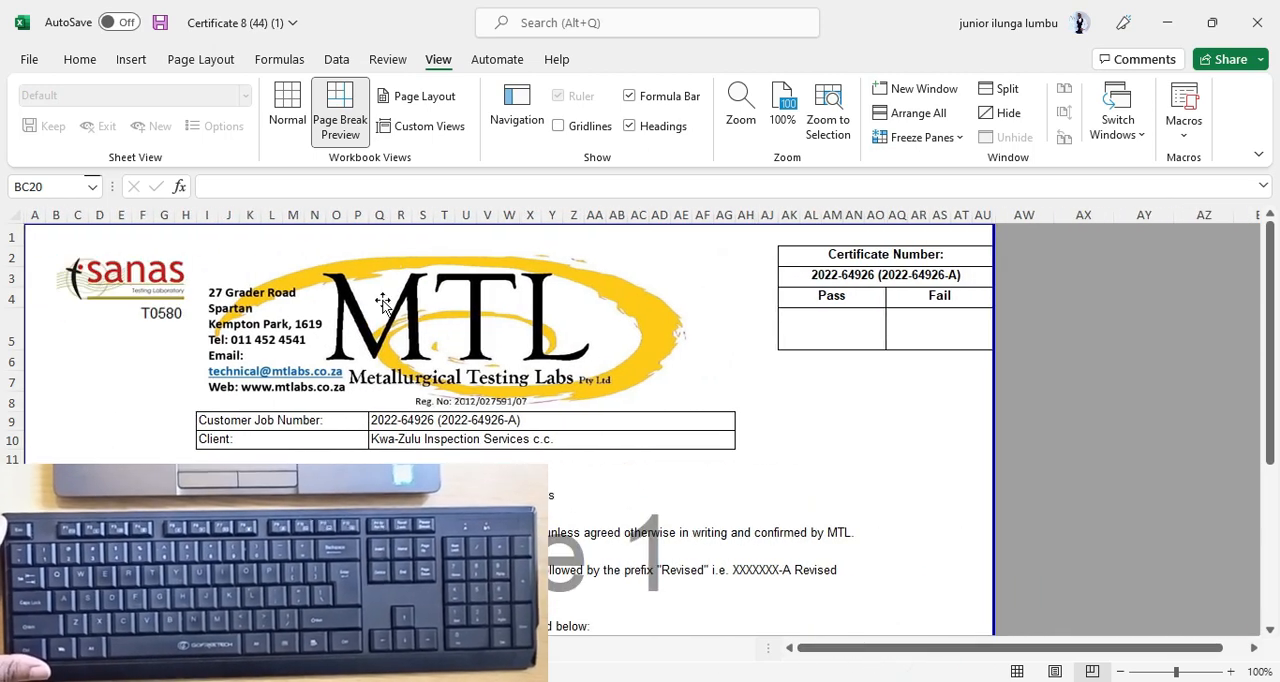
pyautogui.scroll(-4, 497, 402)
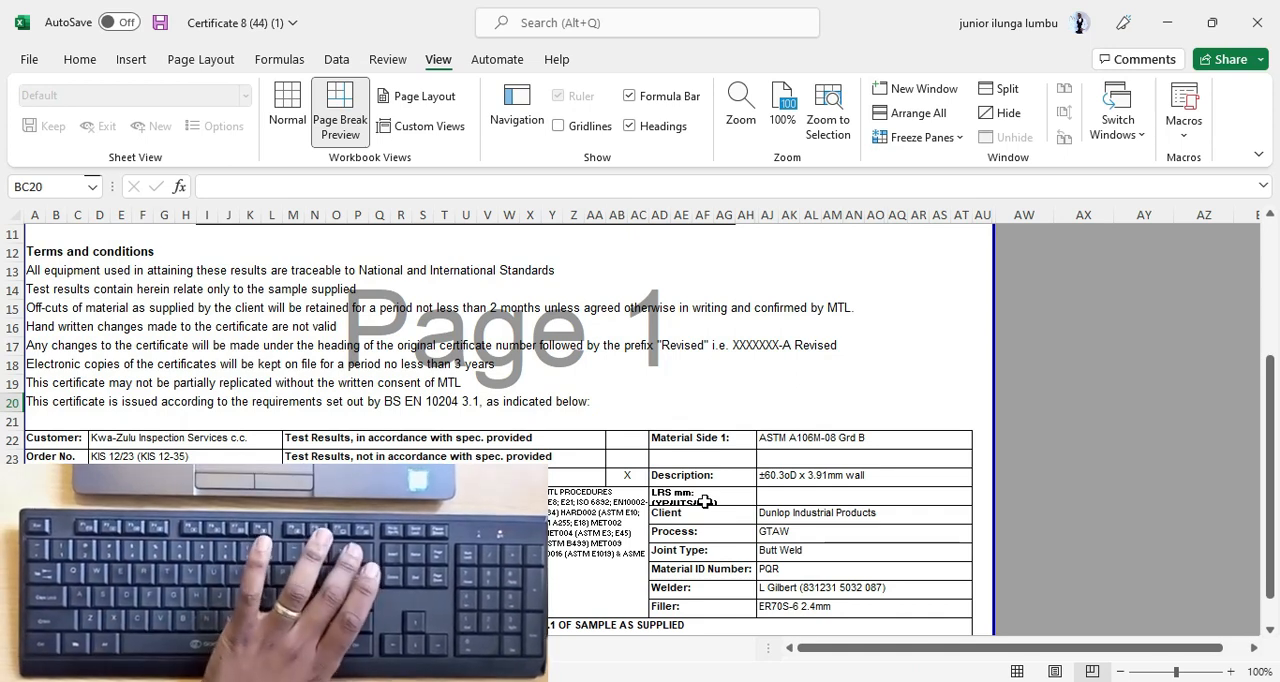
# Shorten the material label in AD22 to "Material:" by removing the "Side 1" part.
pyautogui.press('F2')
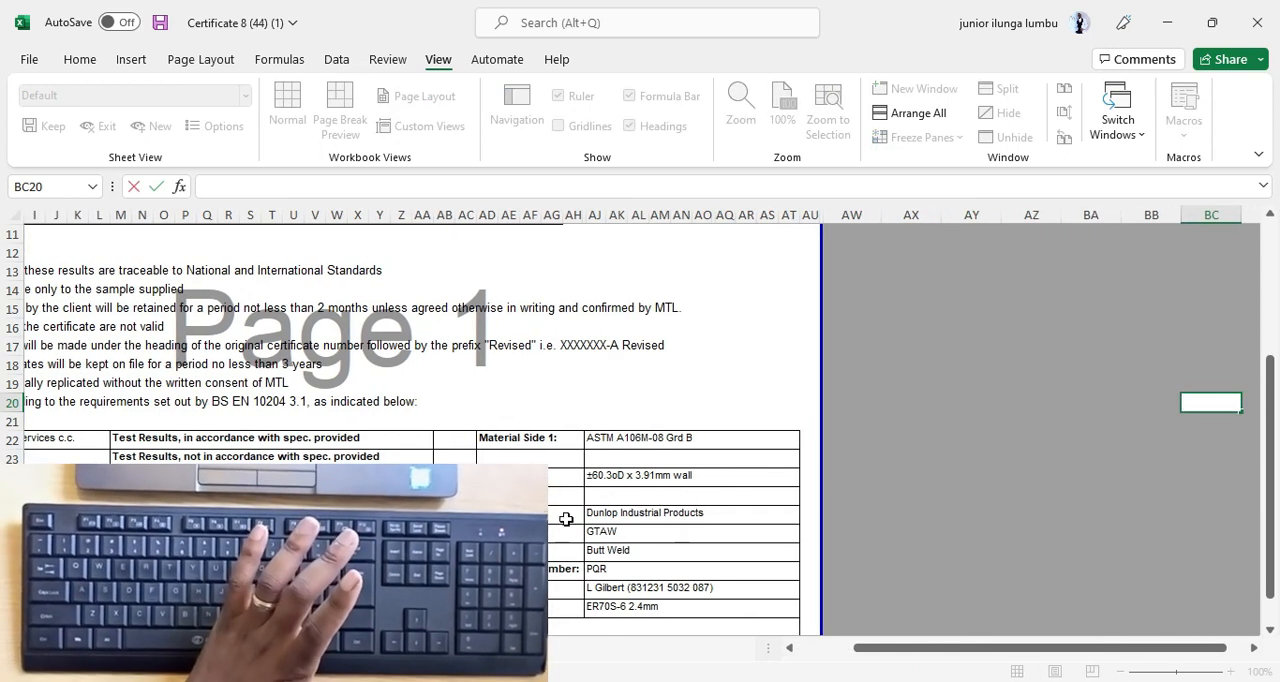
pyautogui.click(563, 498)
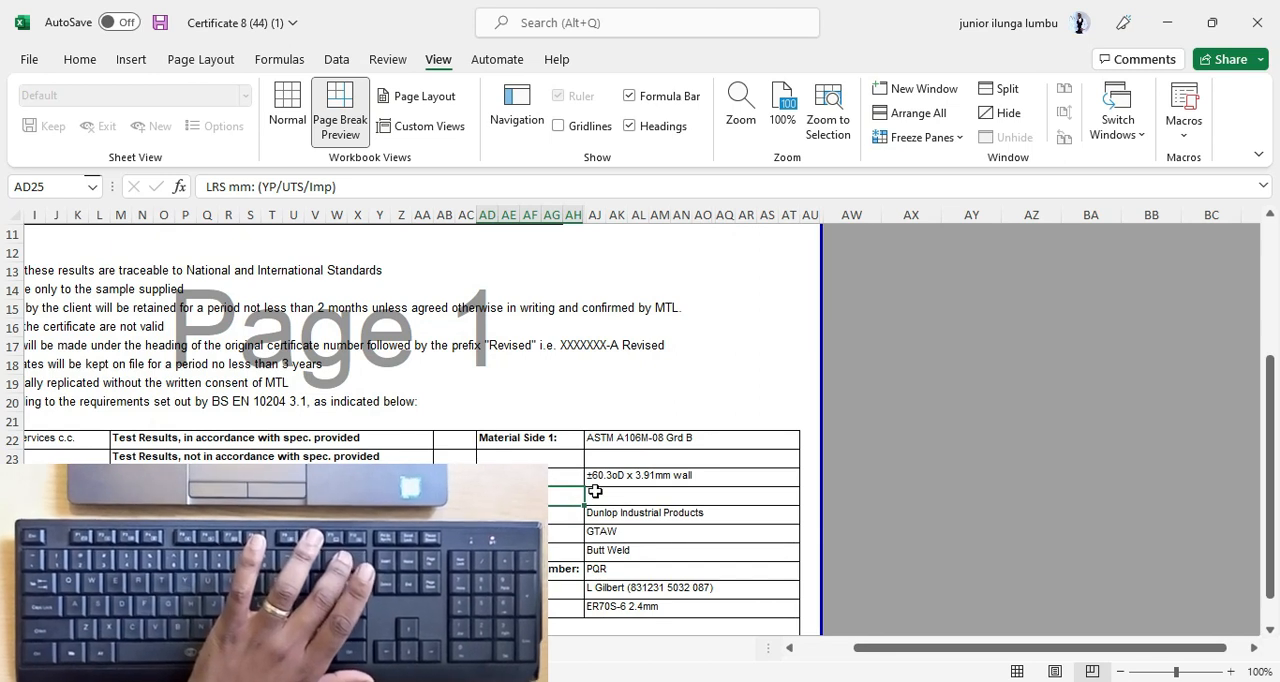
pyautogui.press('F2')
pyautogui.click(553, 440)
pyautogui.doubleClick(553, 440)
pyautogui.press('BackSpace')
pyautogui.press('BackSpace')
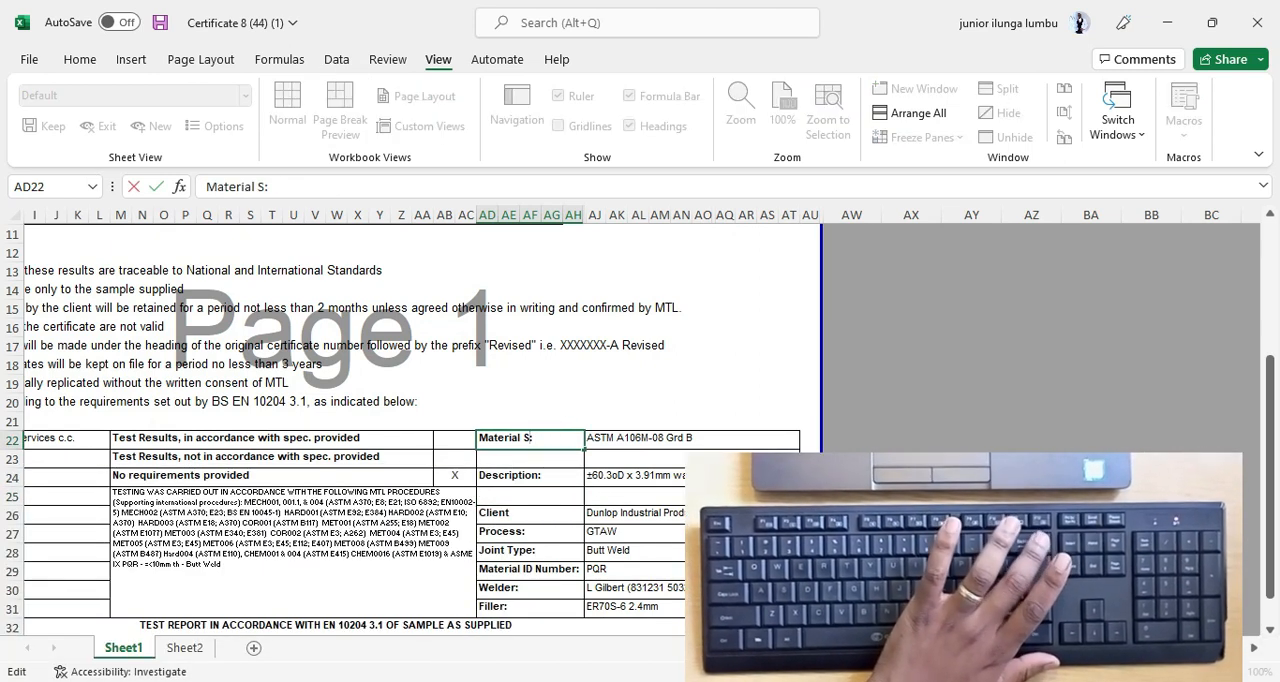
pyautogui.hscroll(-3, 553, 440)
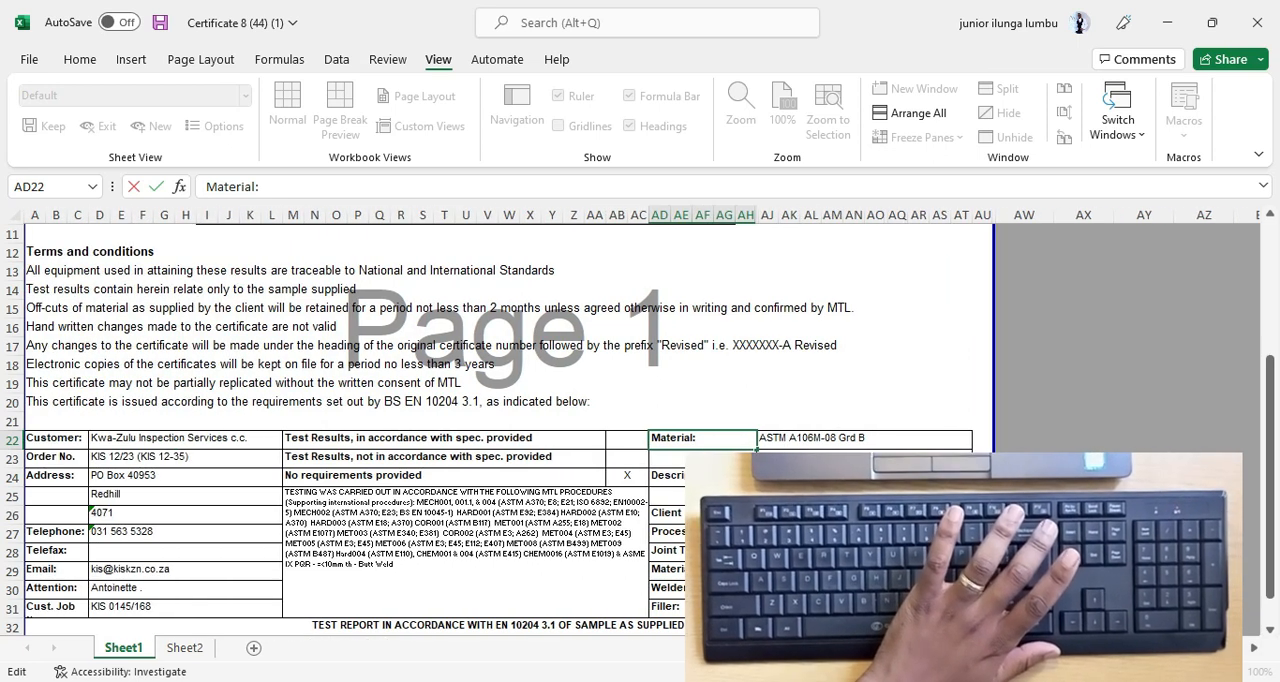
pyautogui.click(851, 374)
pyautogui.click(701, 424)
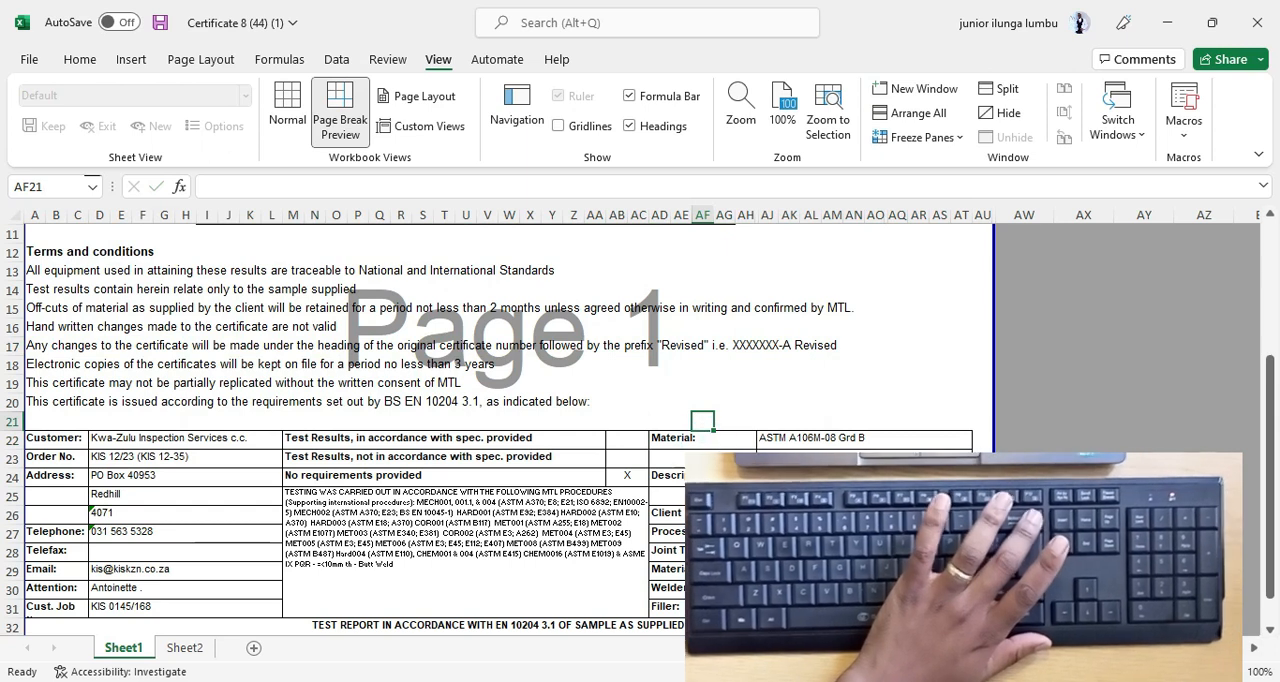
# Move the X mark from "No requirements provided" to "Test Results, in accordance with spec. provided" in AB22.
pyautogui.scroll(-1, 701, 424)
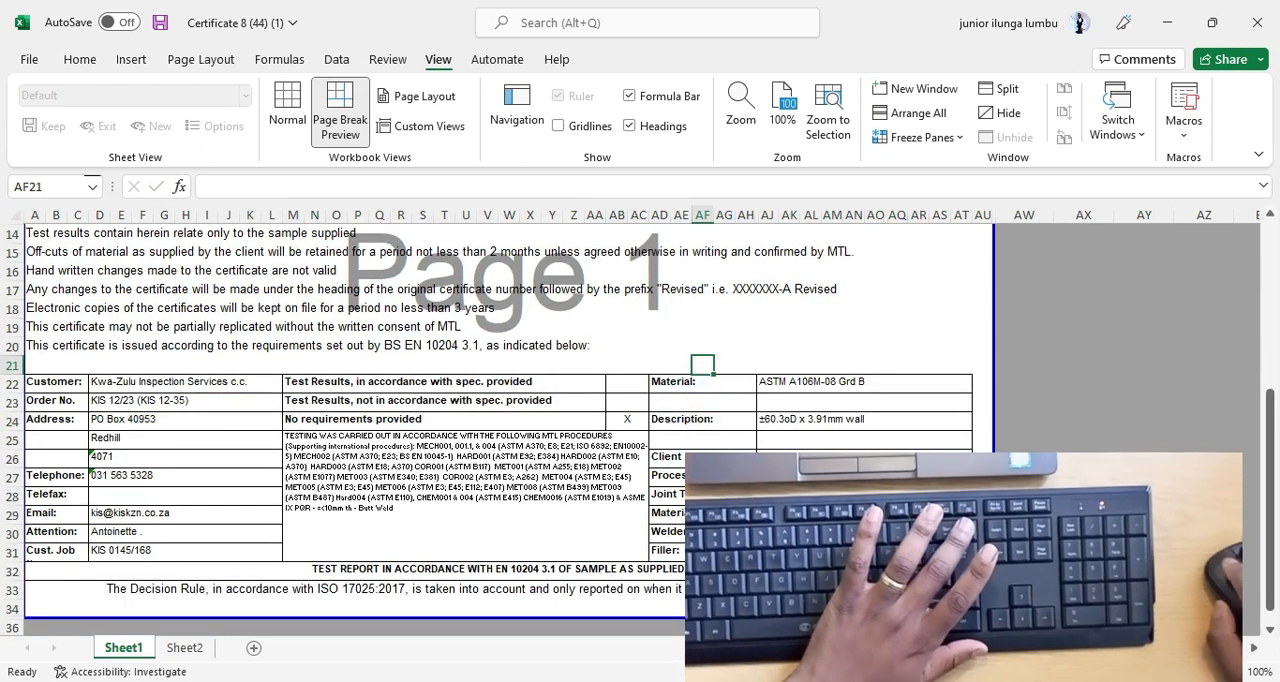
pyautogui.click(627, 423)
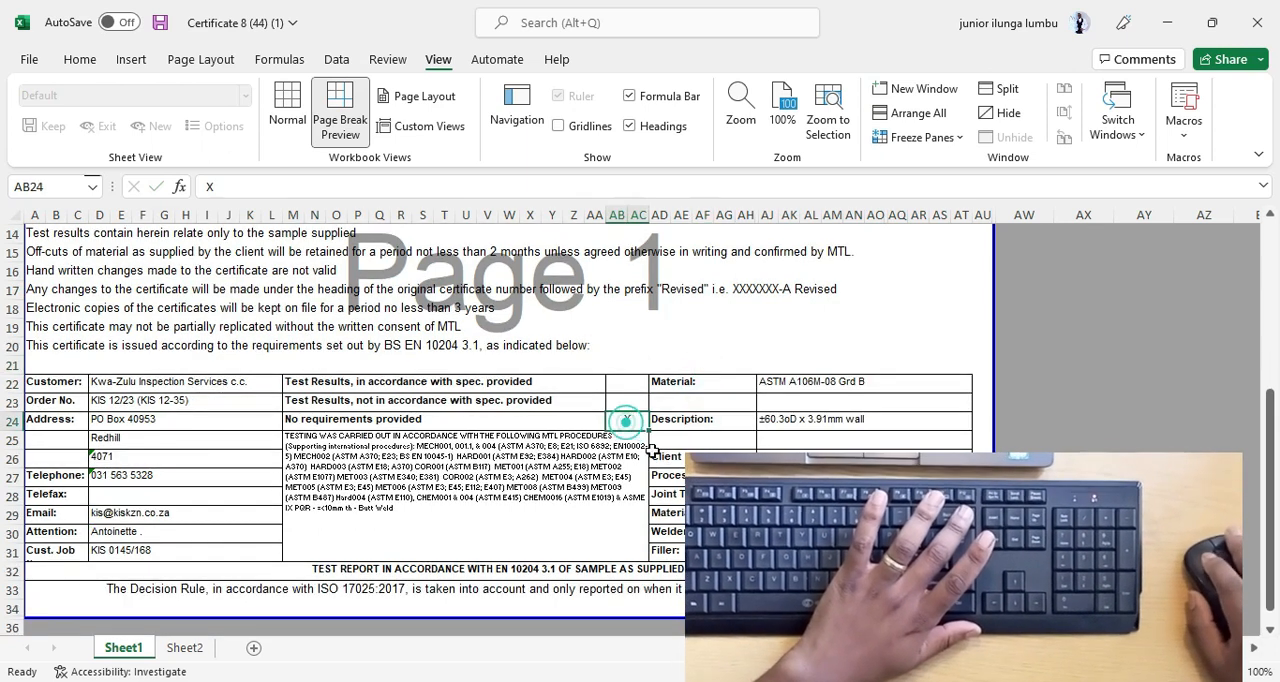
pyautogui.press('BackSpace')
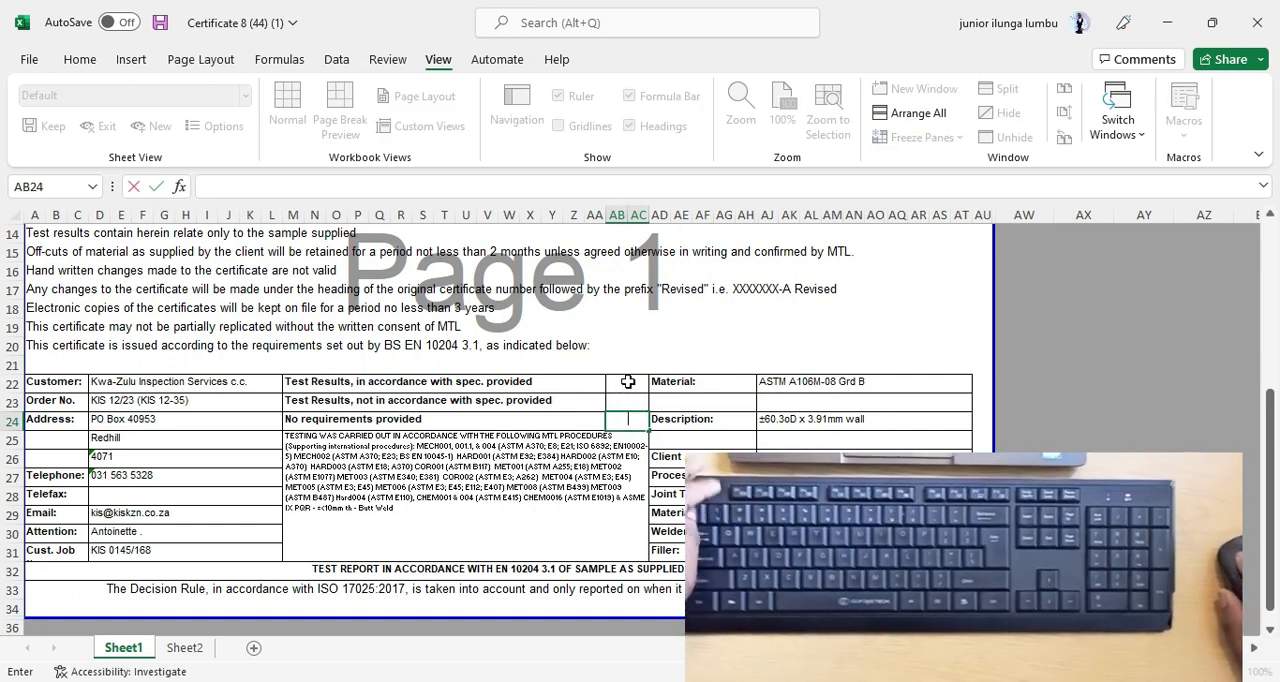
pyautogui.click(627, 381)
pyautogui.write('X')
pyautogui.scroll(2, 627, 381)
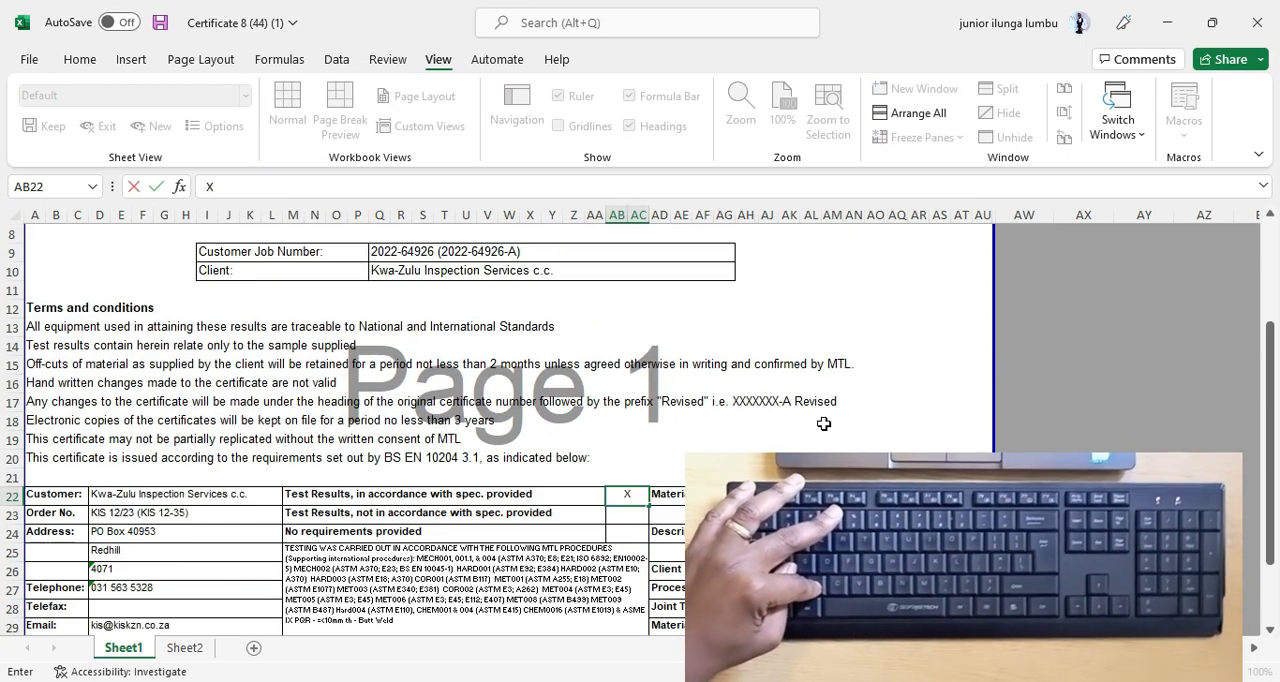
pyautogui.scroll(2, 816, 276)
pyautogui.click(830, 282)
pyautogui.write('X')
pyautogui.scroll(-1, 872, 438)
pyautogui.scroll(-2, 872, 438)
# Delete the empty column A beside the certificate on Sheet2.
pyautogui.click(184, 648)
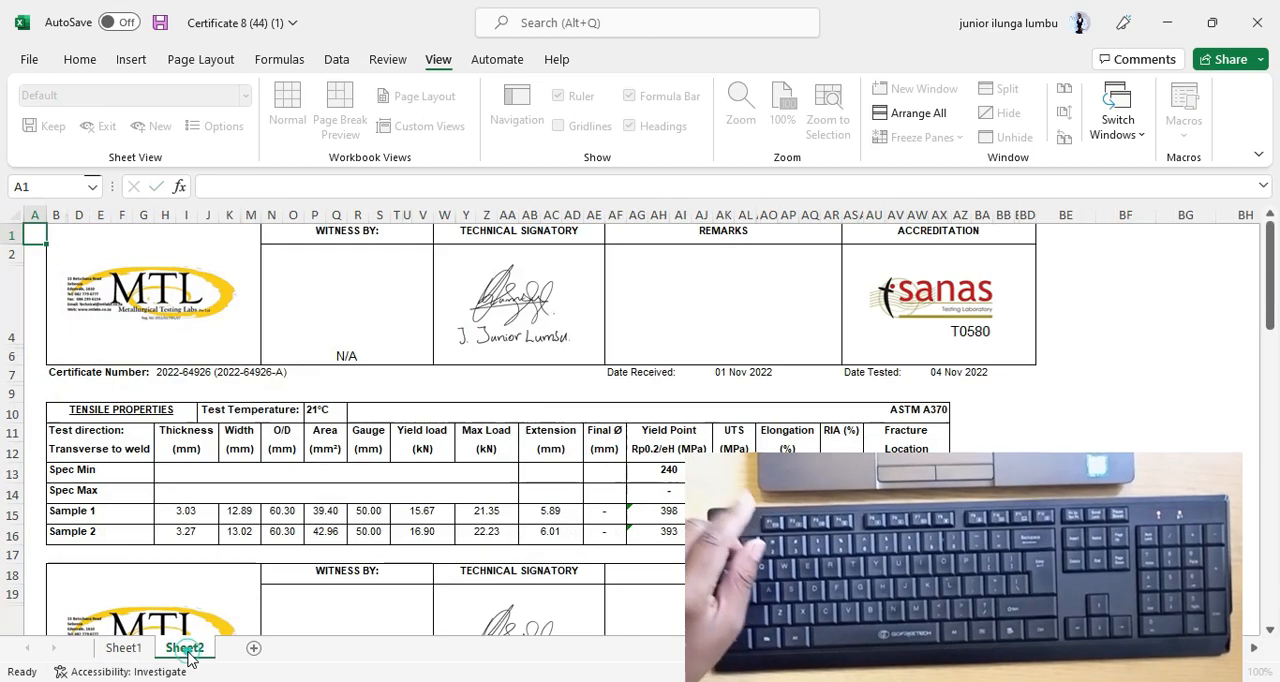
pyautogui.click(1027, 432)
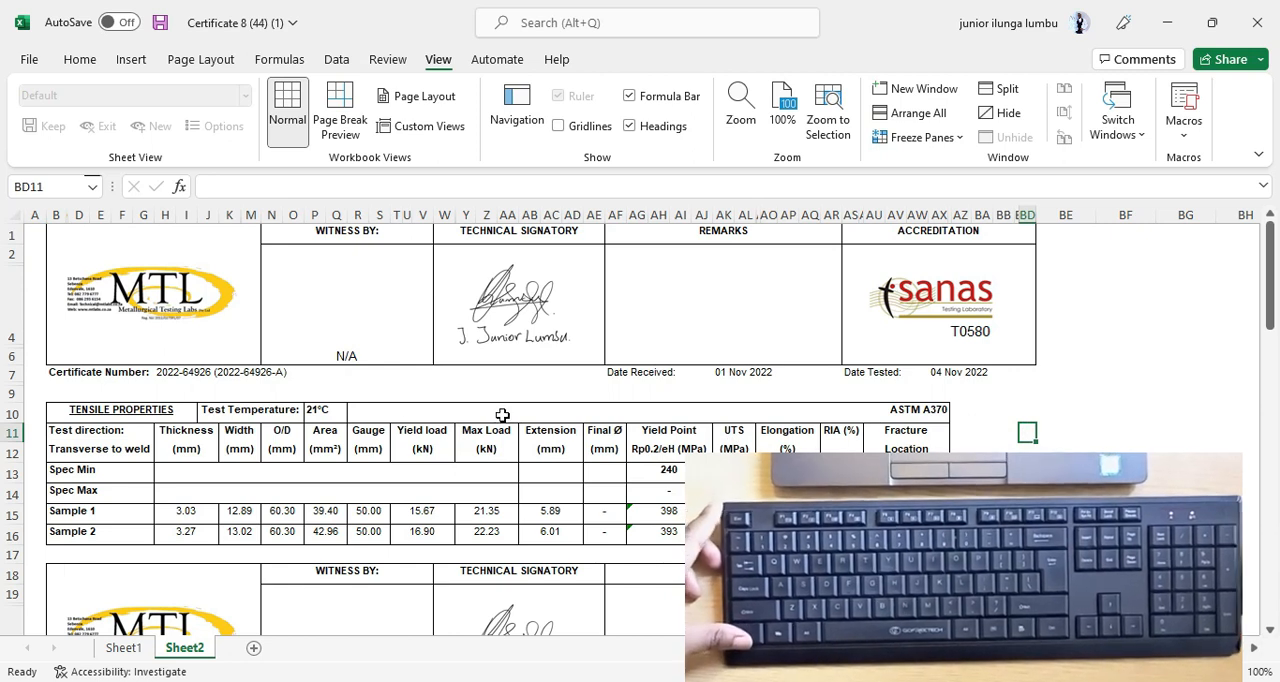
pyautogui.scroll(-1, 502, 416)
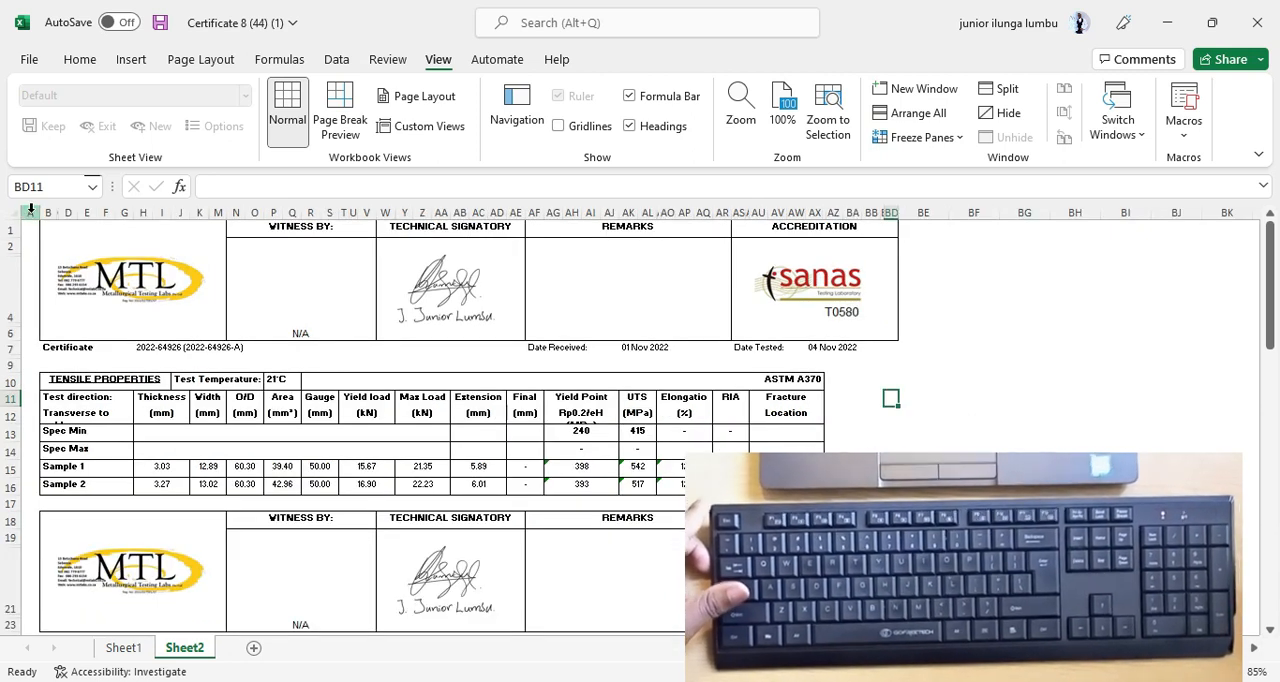
pyautogui.rightClick(31, 210)
pyautogui.press('Escape')
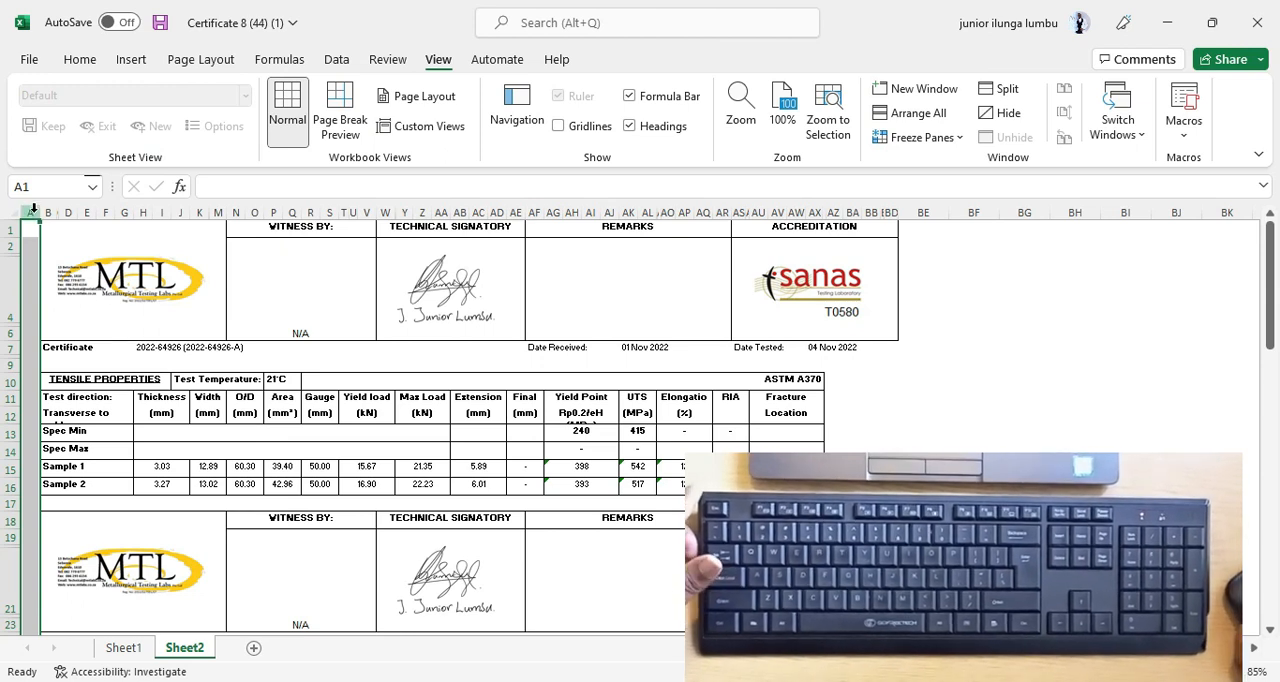
pyautogui.click(311, 309)
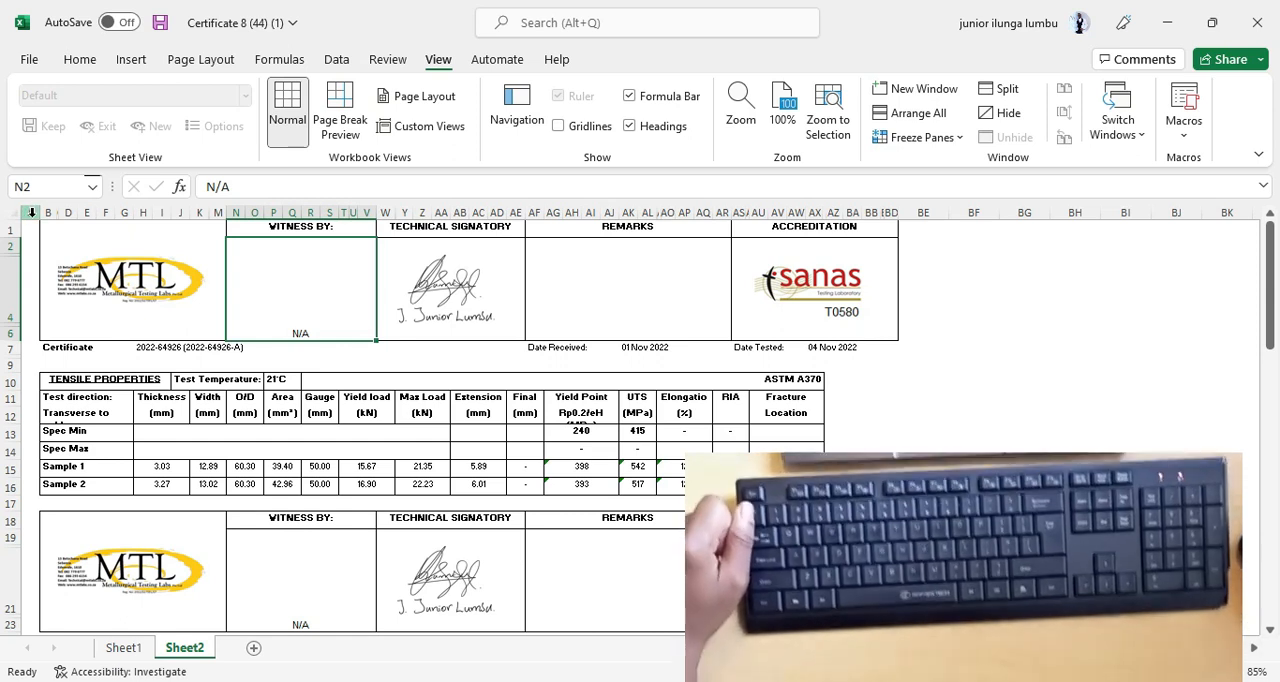
pyautogui.click(32, 212)
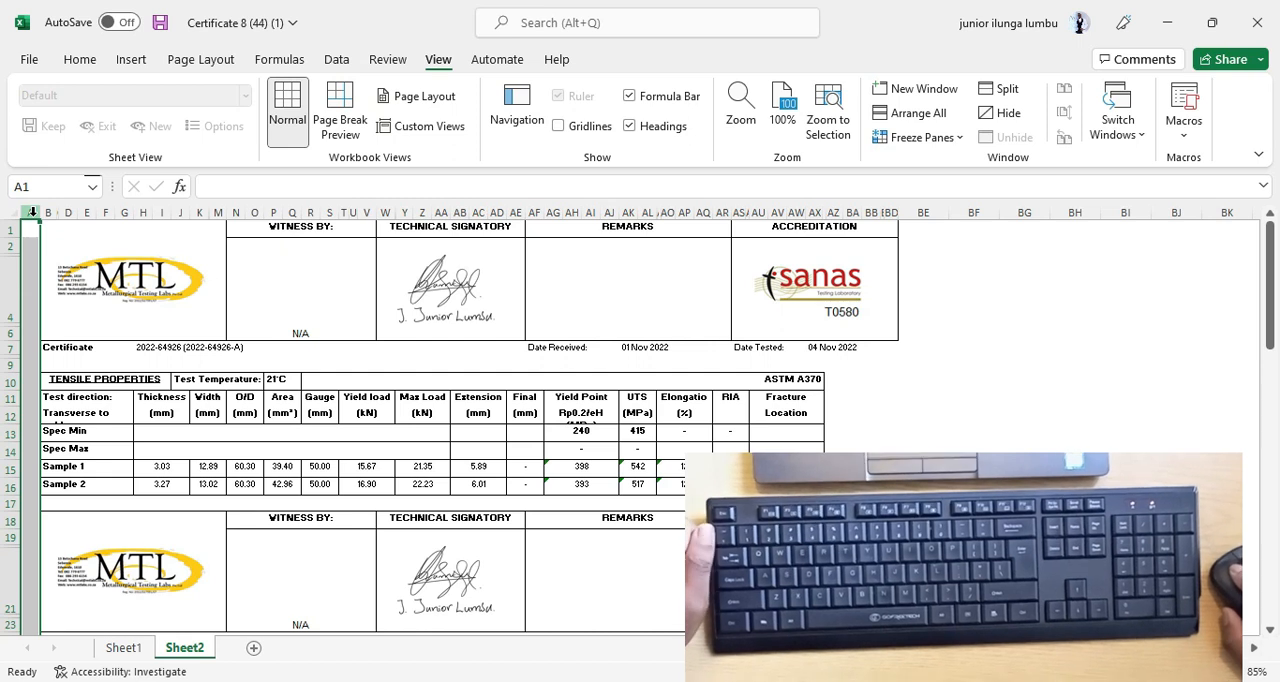
pyautogui.rightClick(33, 220)
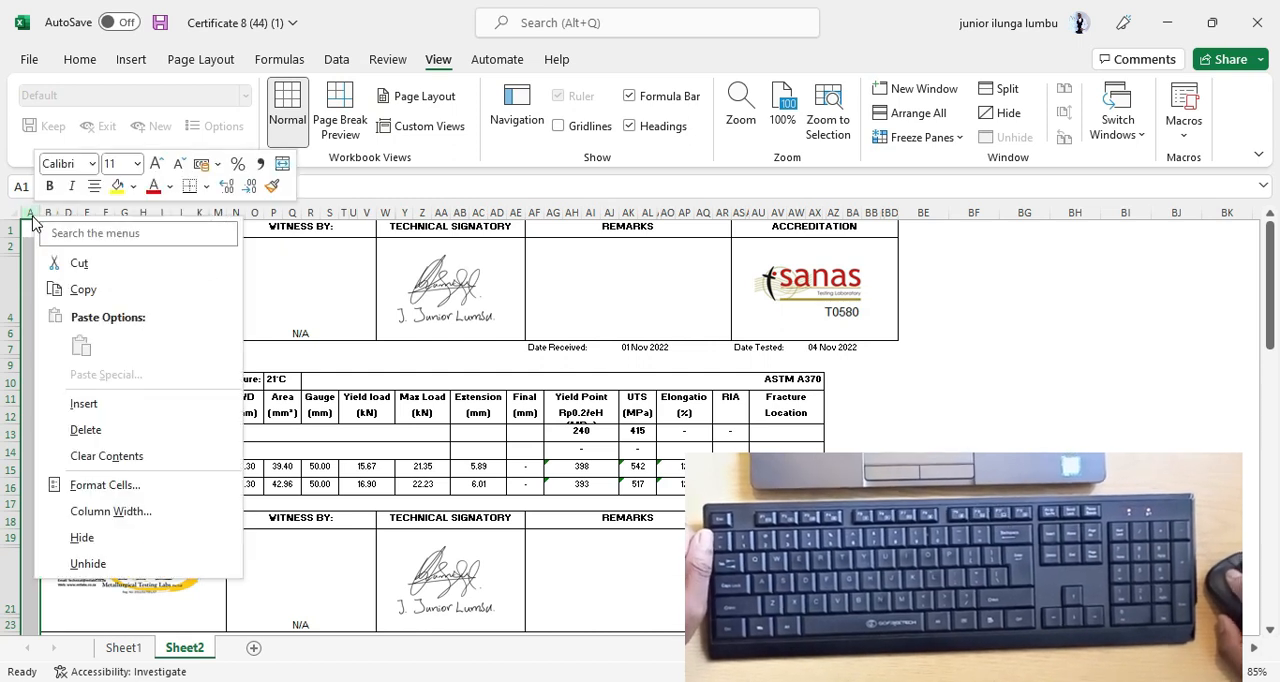
pyautogui.click(86, 430)
pyautogui.click(1060, 368)
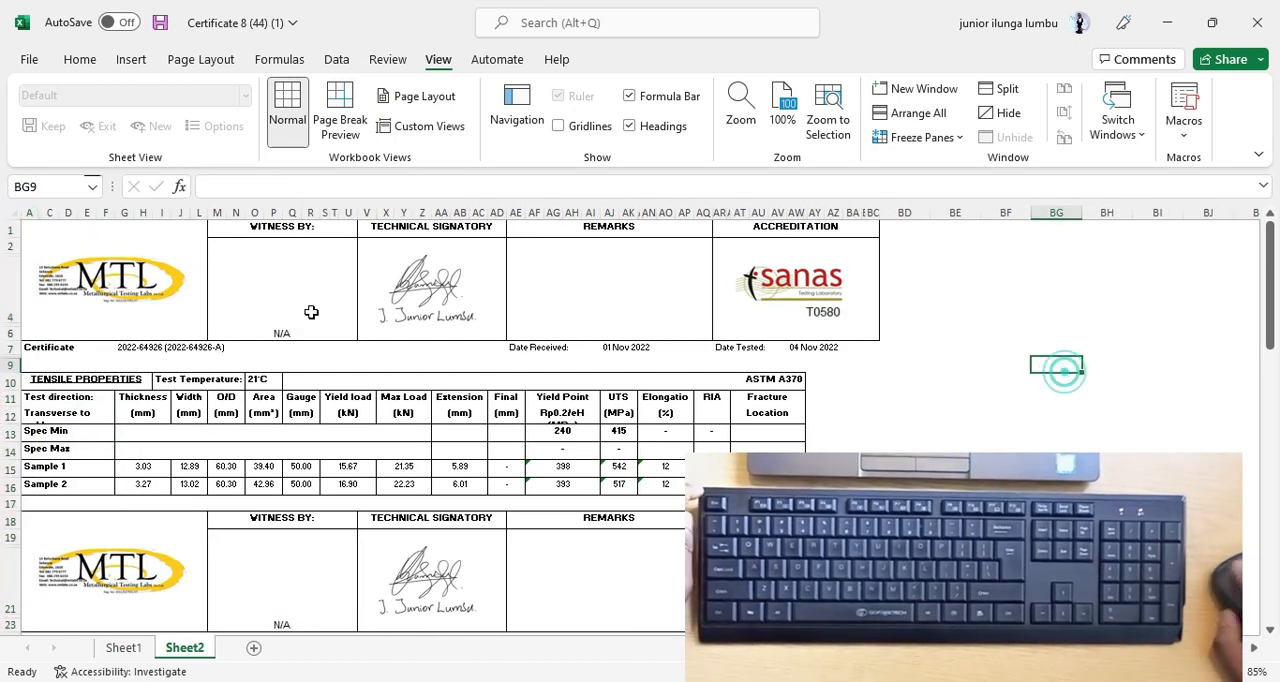
# Delete rows 18 to 26, the repeated logo and signatory header between the Tensile Properties and Bend Testing tables.
pyautogui.scroll(-3, 400, 367)
pyautogui.scroll(3, 400, 367)
pyautogui.scroll(-2, 365, 370)
pyautogui.moveTo(12, 424)
pyautogui.mouseDown()
pyautogui.moveTo(11, 443)
pyautogui.moveTo(13, 430)
pyautogui.mouseUp()
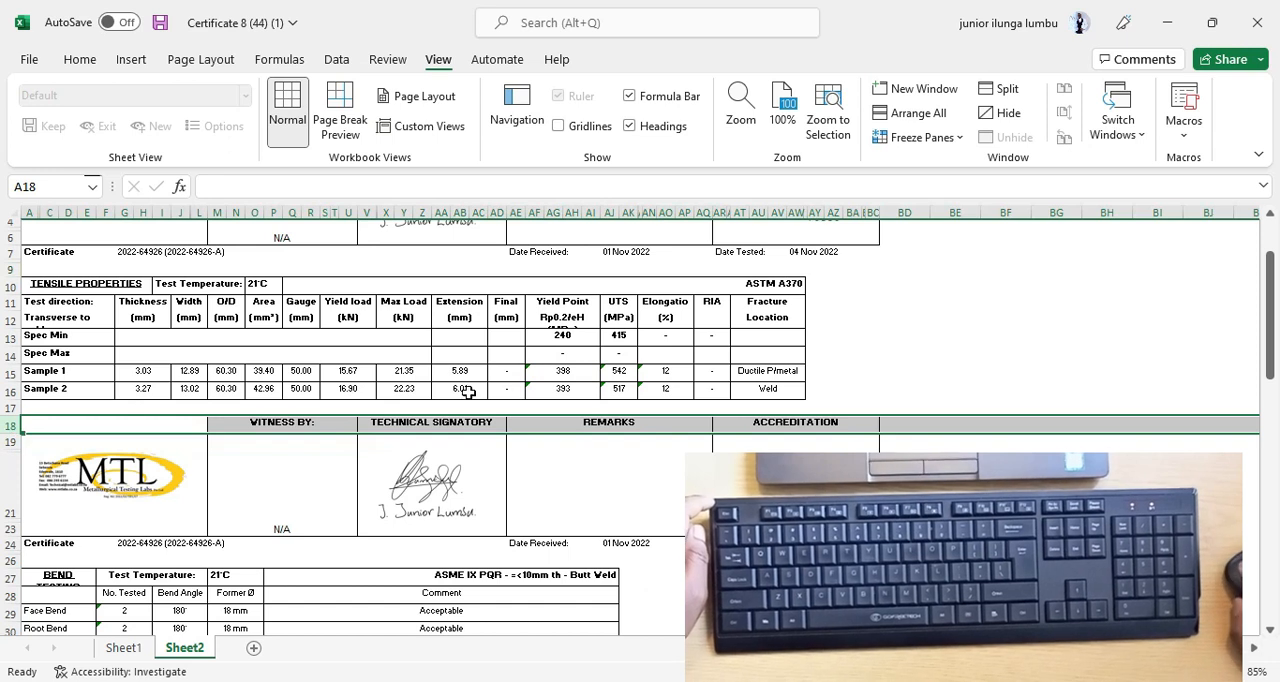
pyautogui.click(480, 389)
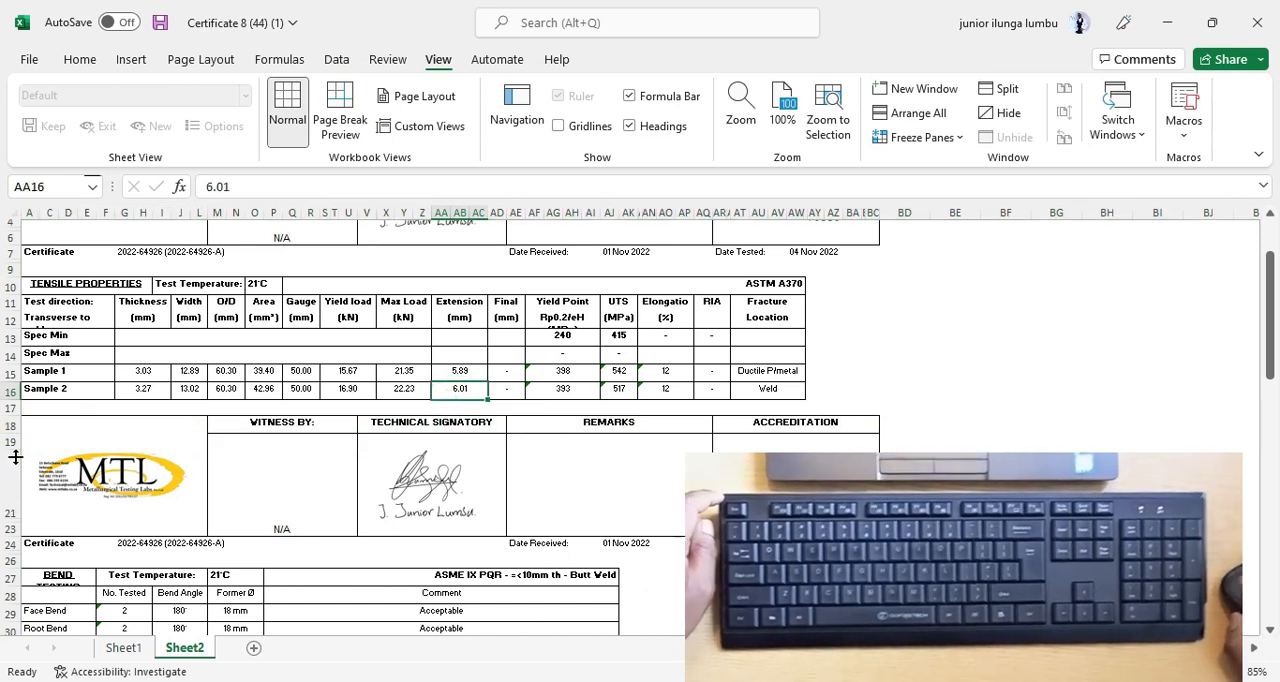
pyautogui.moveTo(12, 424); pyautogui.dragTo(28, 558)
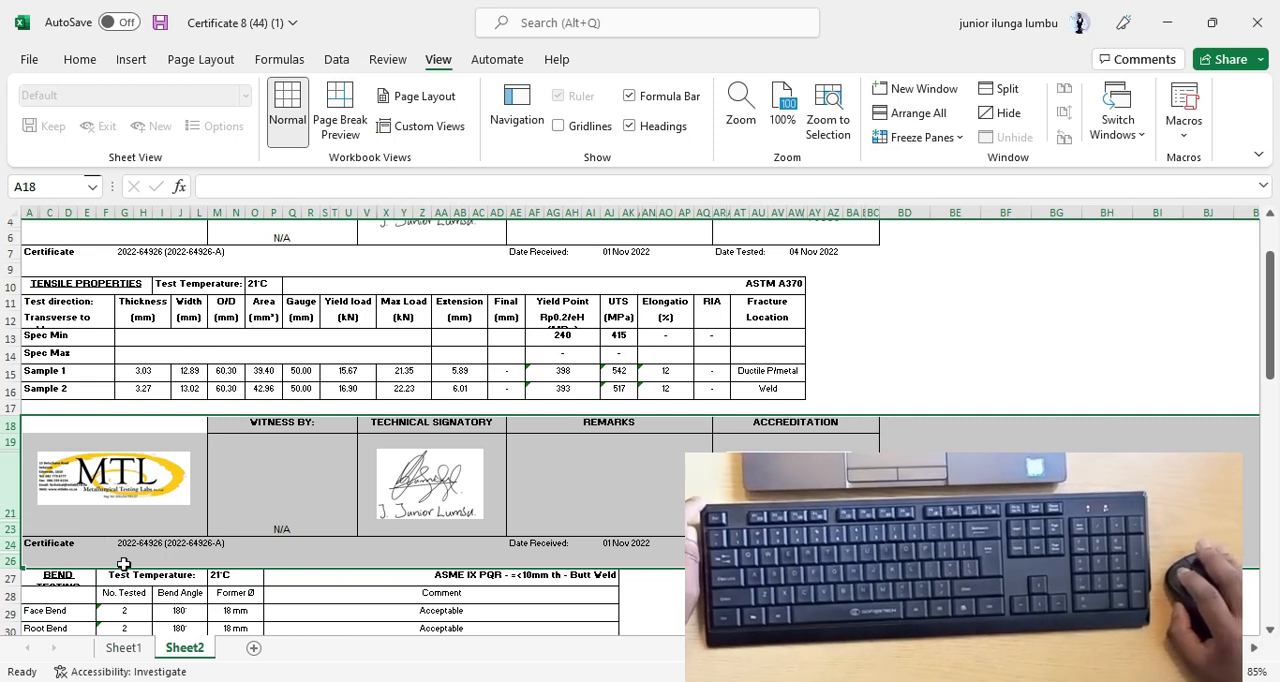
pyautogui.rightClick(255, 475)
pyautogui.press('Escape')
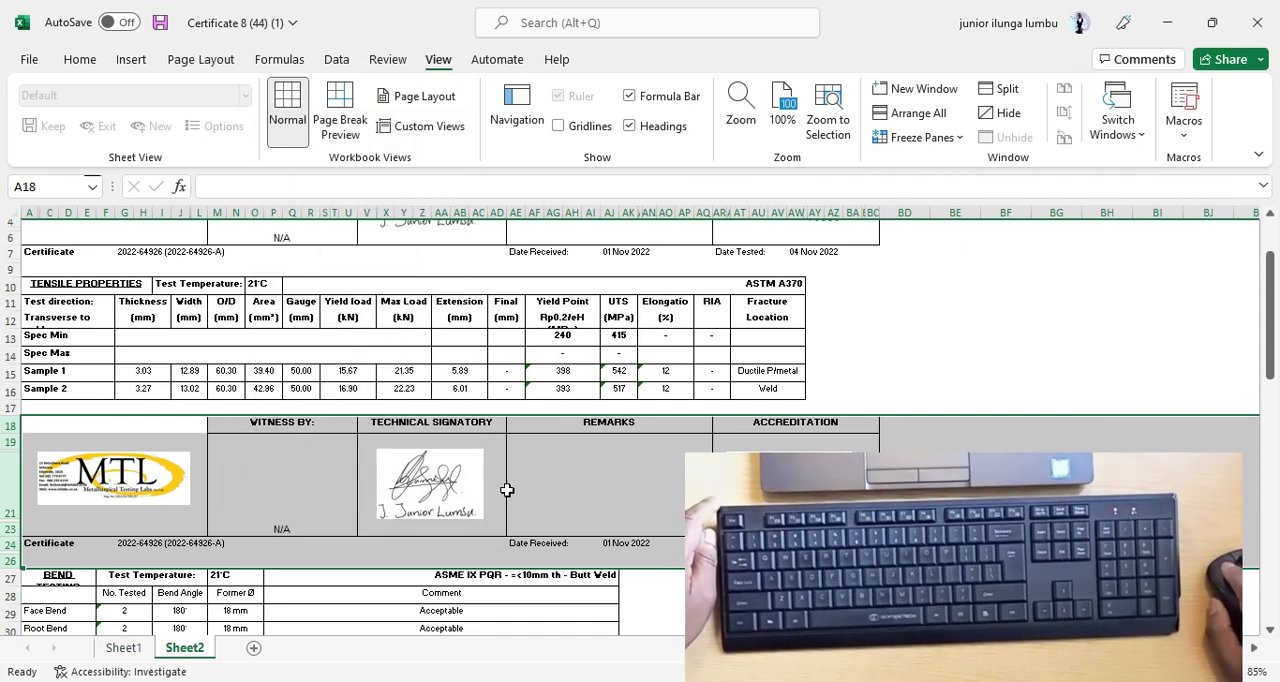
pyautogui.rightClick(285, 472)
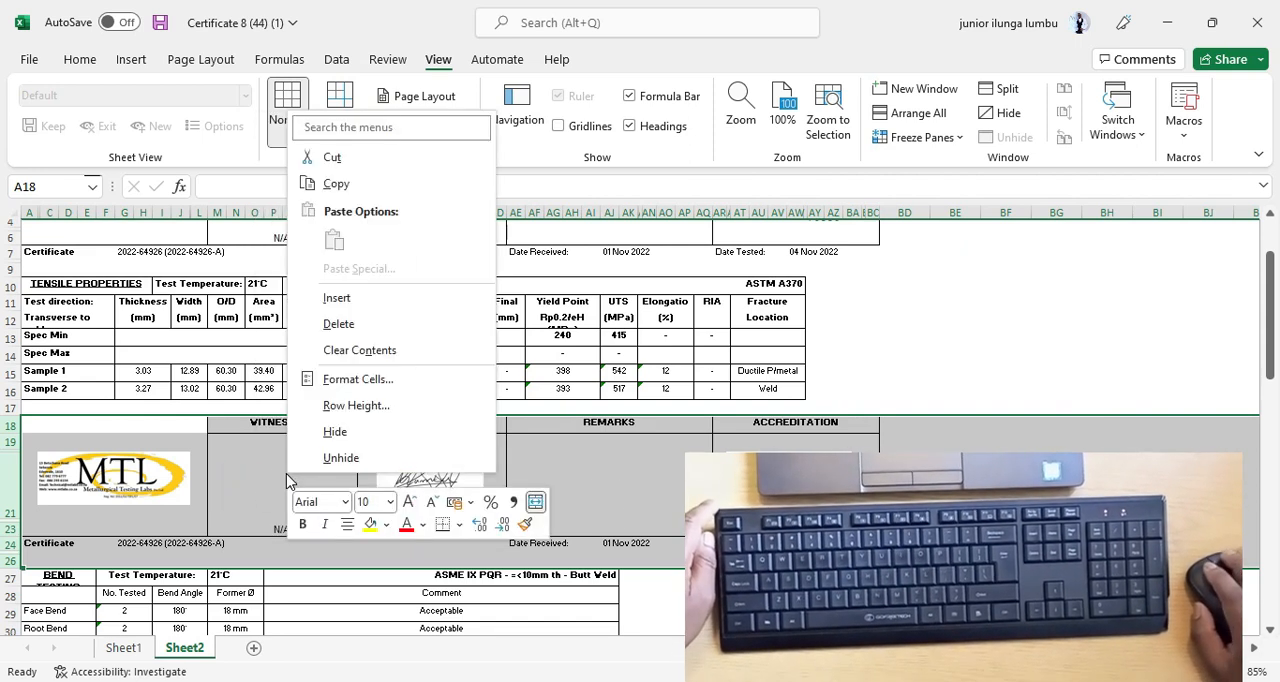
pyautogui.click(356, 326)
pyautogui.click(834, 334)
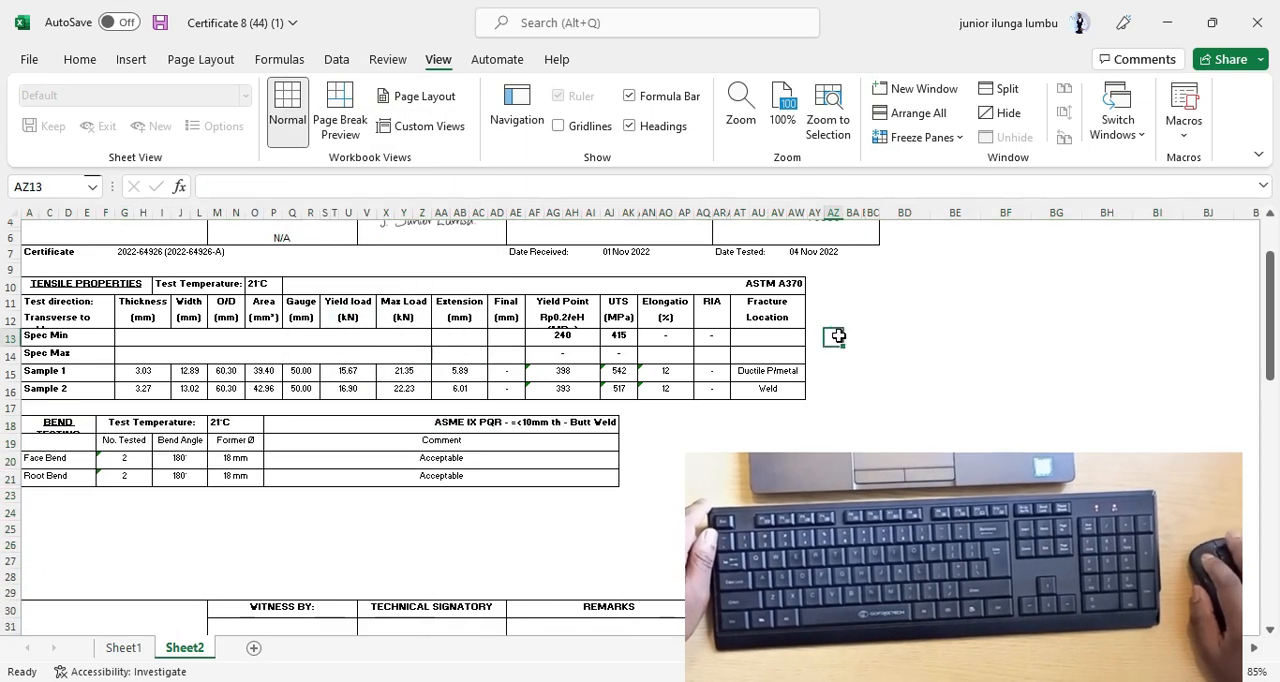
# Review Sheet2 from the certificate header through the Tensile Properties and Bend Testing tables to the next page's header.
pyautogui.click(209, 528)
pyautogui.keyDown('ctrl'); pyautogui.scroll(3, 144, 514); pyautogui.keyUp('ctrl')
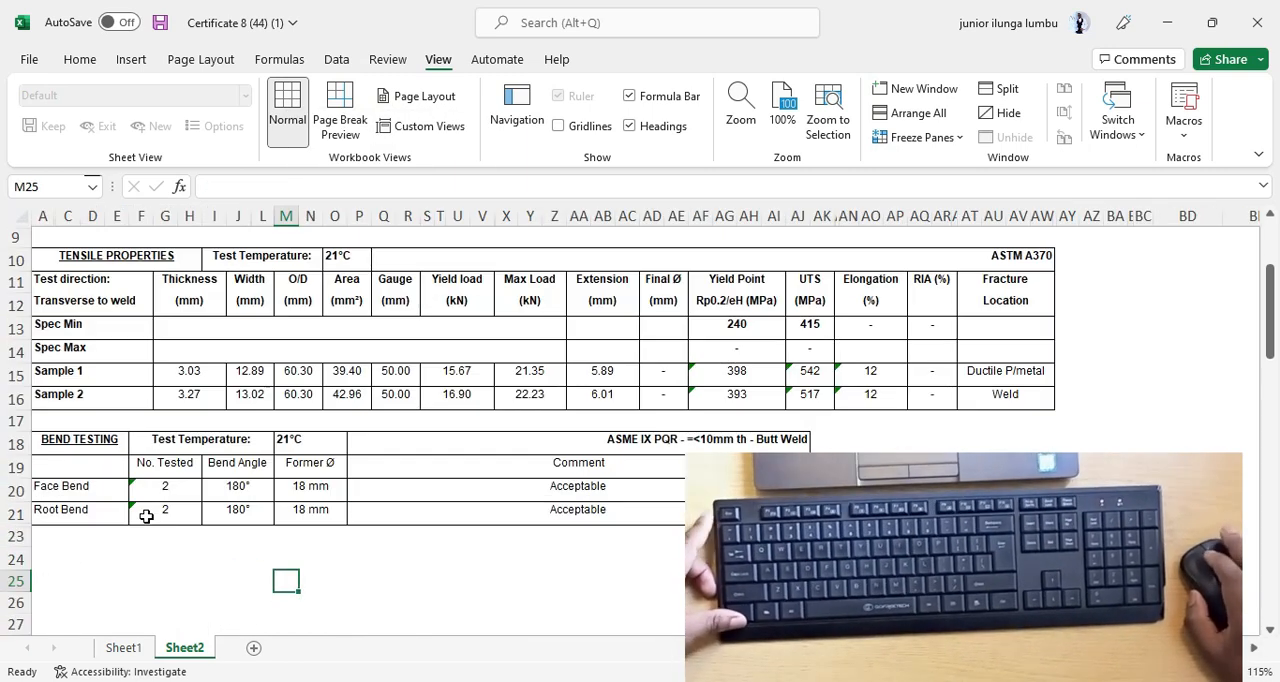
pyautogui.hscroll(-3, 237, 598)
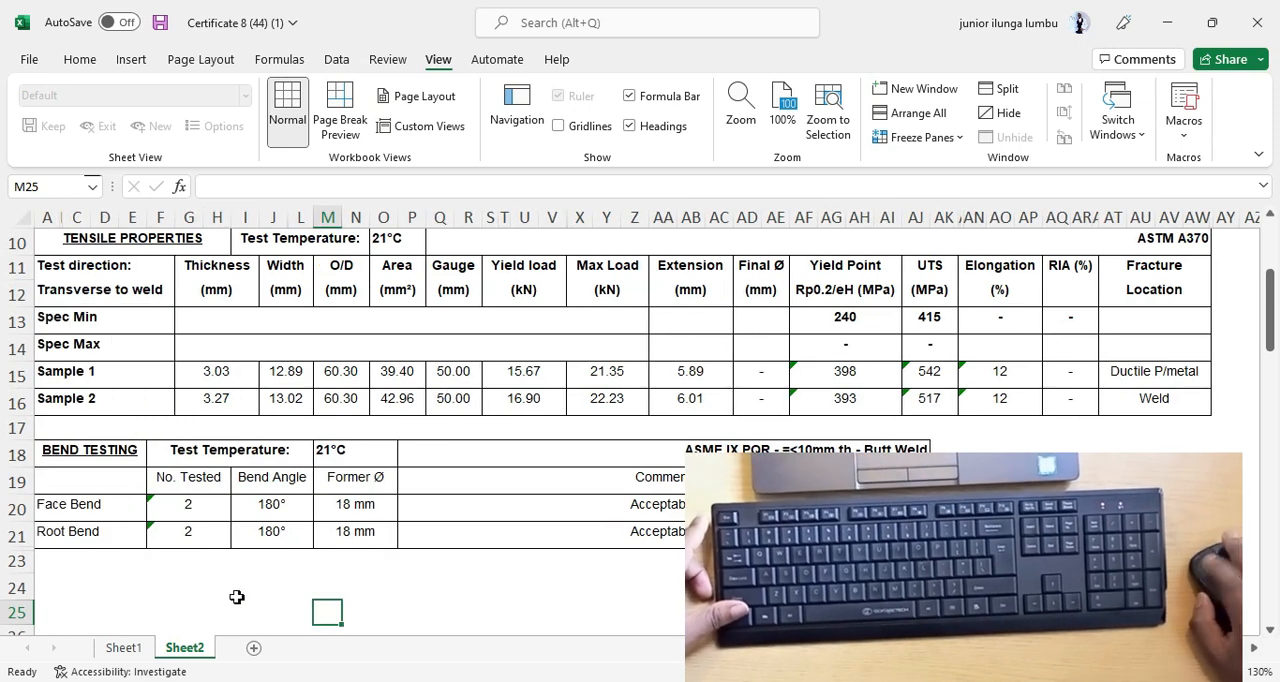
pyautogui.scroll(2, 186, 580)
pyautogui.scroll(-8, 50, 367)
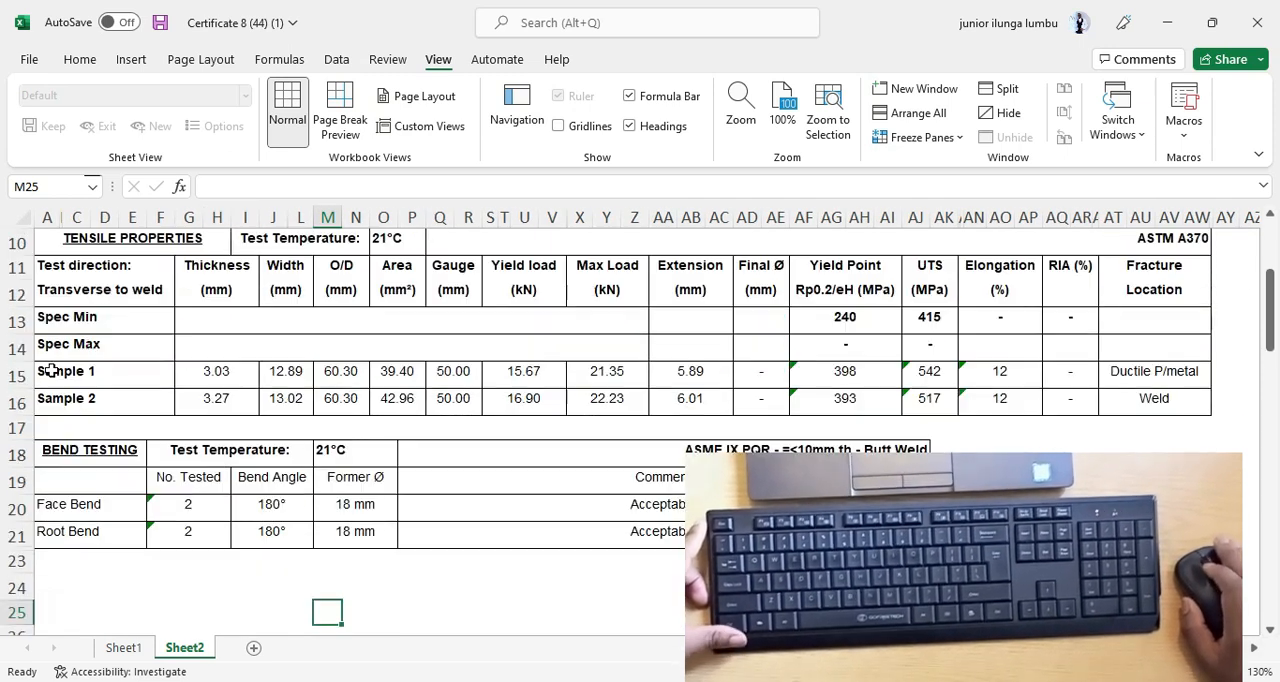
pyautogui.scroll(10, 88, 477)
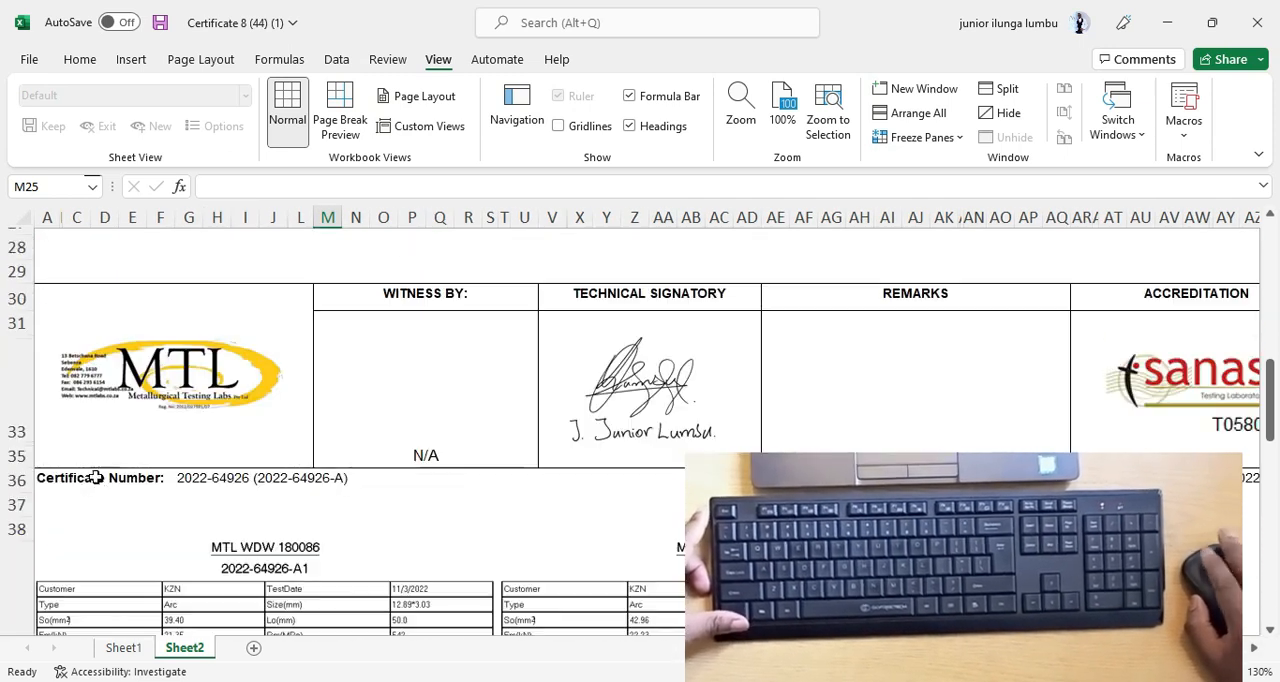
pyautogui.scroll(-4, 100, 485)
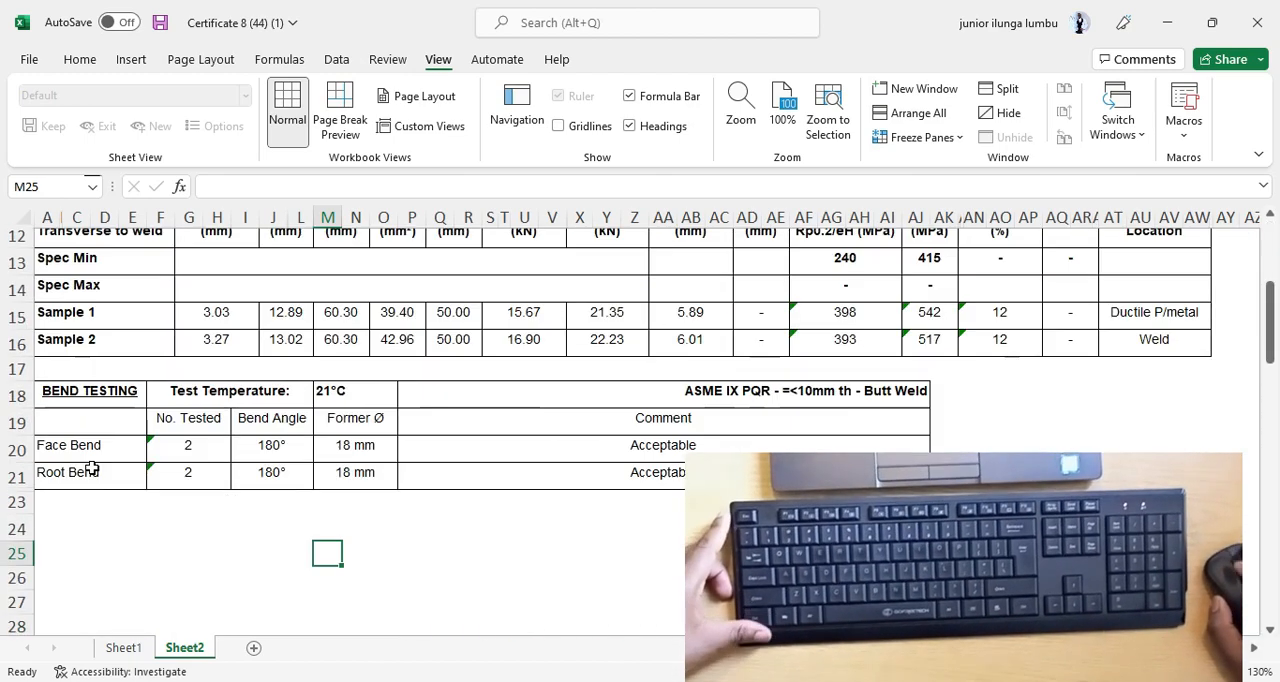
pyautogui.scroll(4, 418, 520)
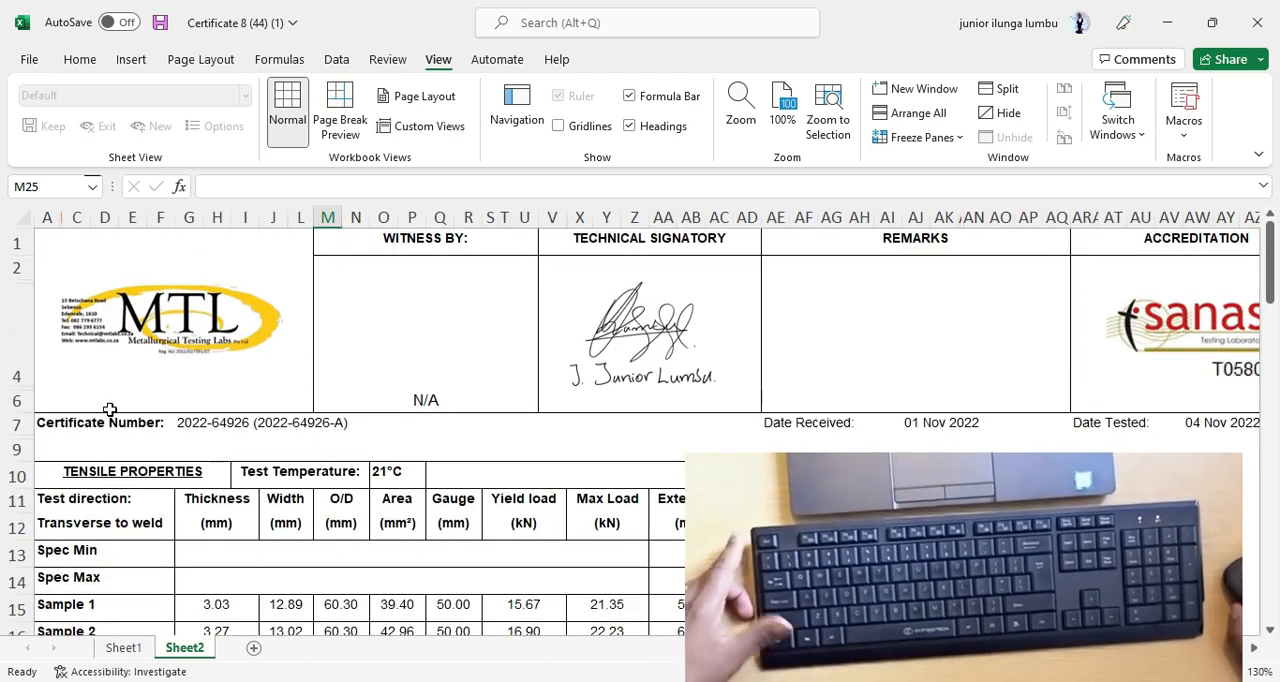
pyautogui.scroll(-3, 245, 406)
pyautogui.scroll(1, 159, 425)
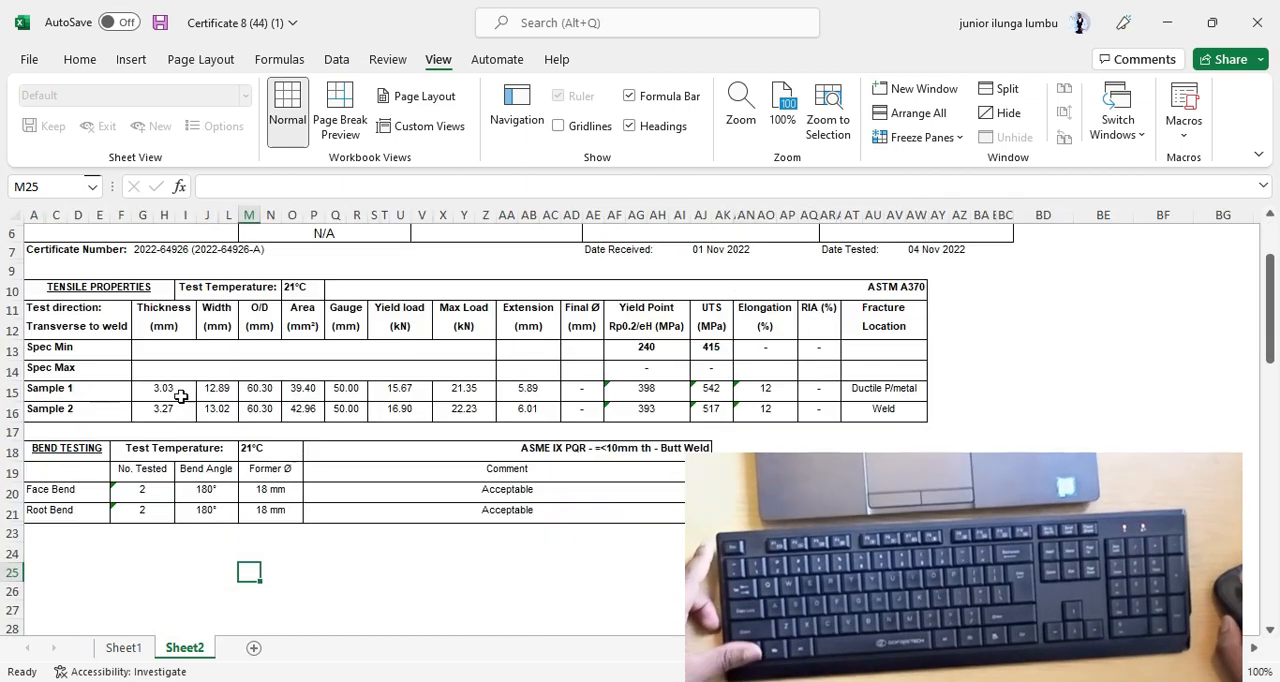
pyautogui.scroll(1, 60, 345)
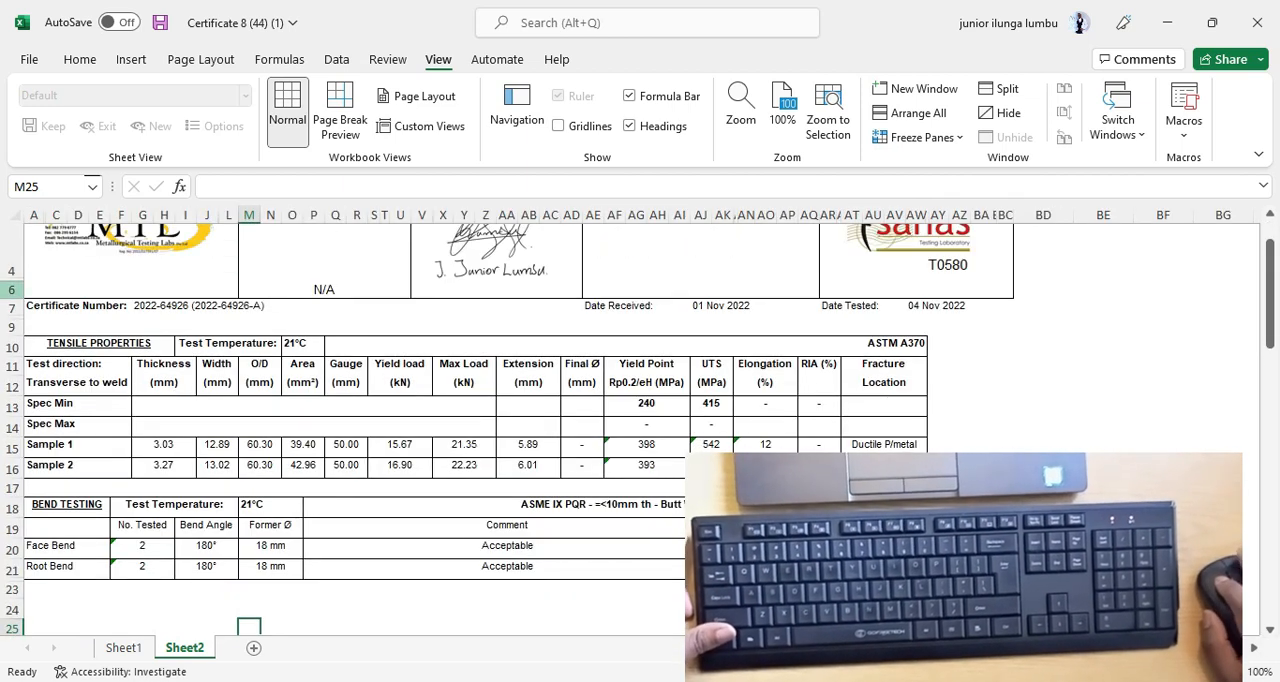
# Examine the end of the Bend Testing table and the row numbering around rows 21 to 25.
pyautogui.moveTo(12, 289); pyautogui.dragTo(57, 507)
pyautogui.click(95, 471)
pyautogui.scroll(5, 63, 531)
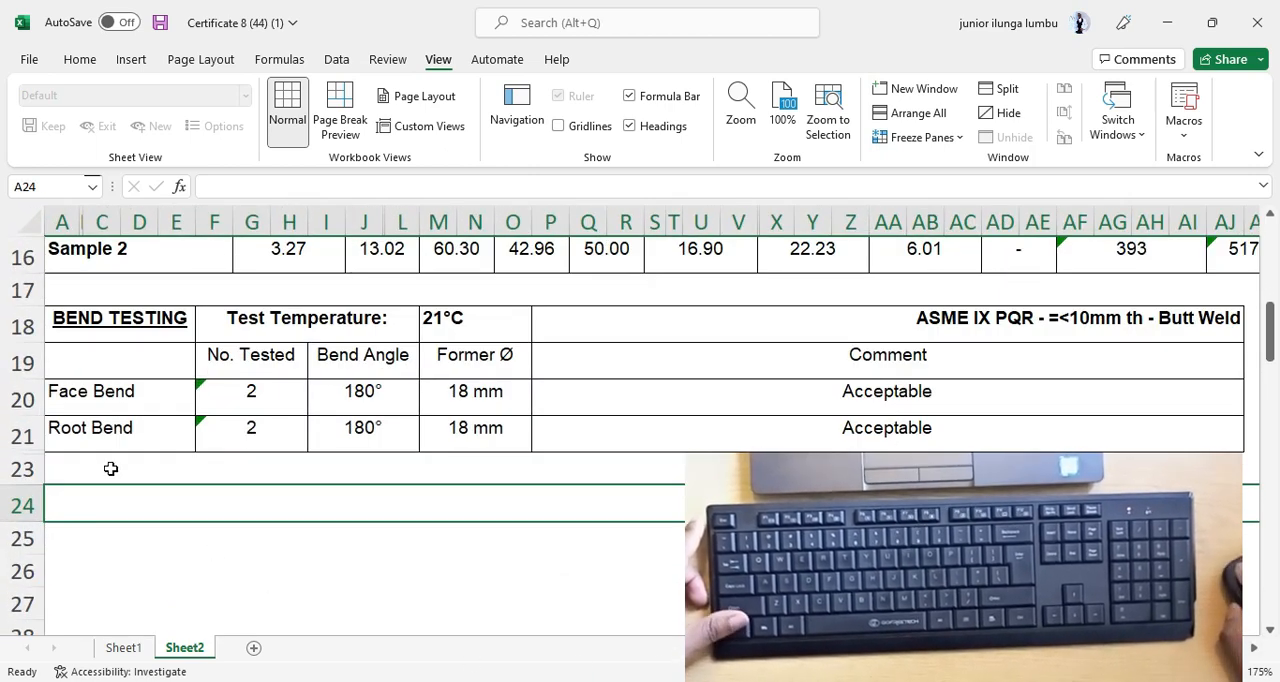
pyautogui.click(26, 434)
pyautogui.click(26, 469)
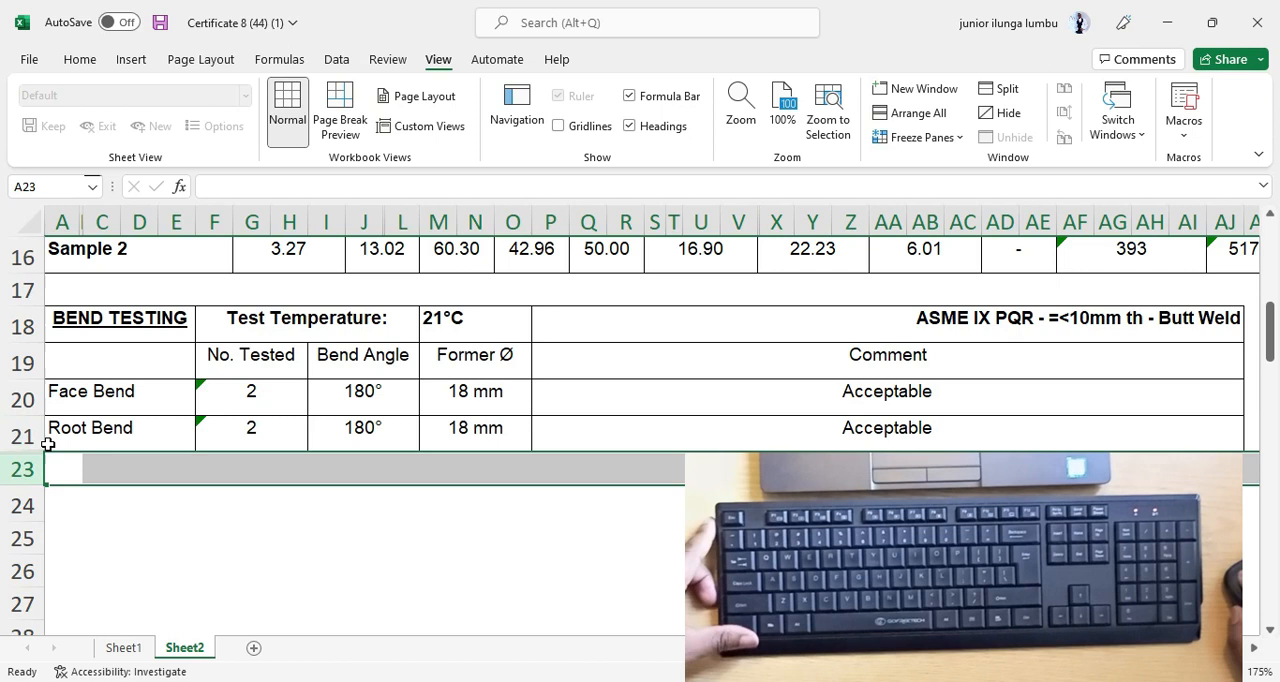
pyautogui.click(250, 538)
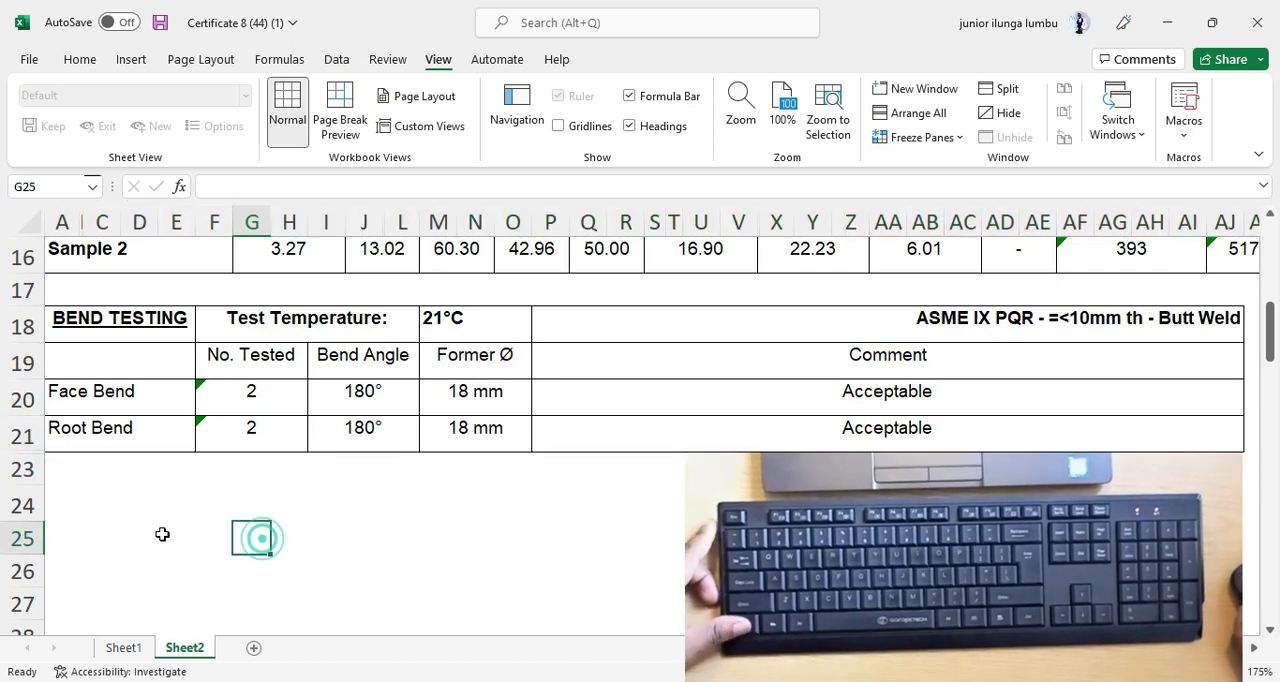
pyautogui.scroll(-1, 146, 506)
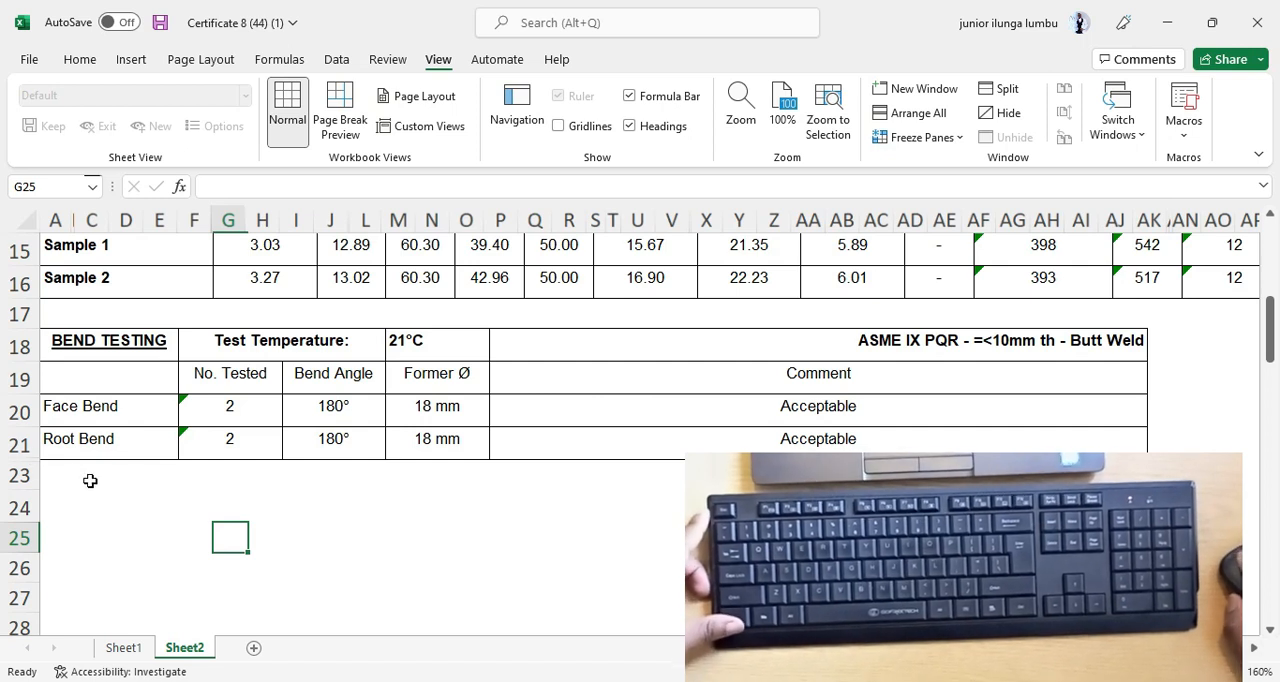
# Select rows 6 to 27 on Sheet2, from the bottom of the header block to below the Bend Testing table.
pyautogui.scroll(-1, 142, 492)
pyautogui.scroll(4, 146, 495)
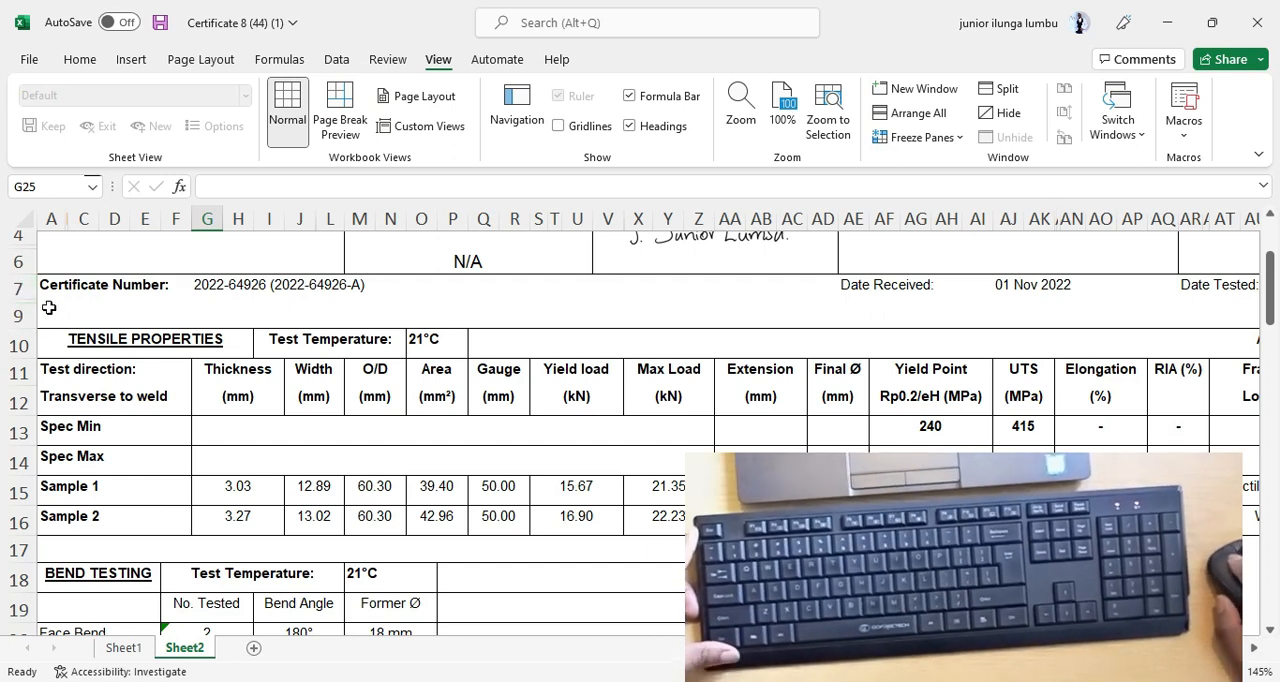
pyautogui.click(120, 328)
pyautogui.keyDown('ctrl'); pyautogui.scroll(-2, 90, 325); pyautogui.keyUp('ctrl')
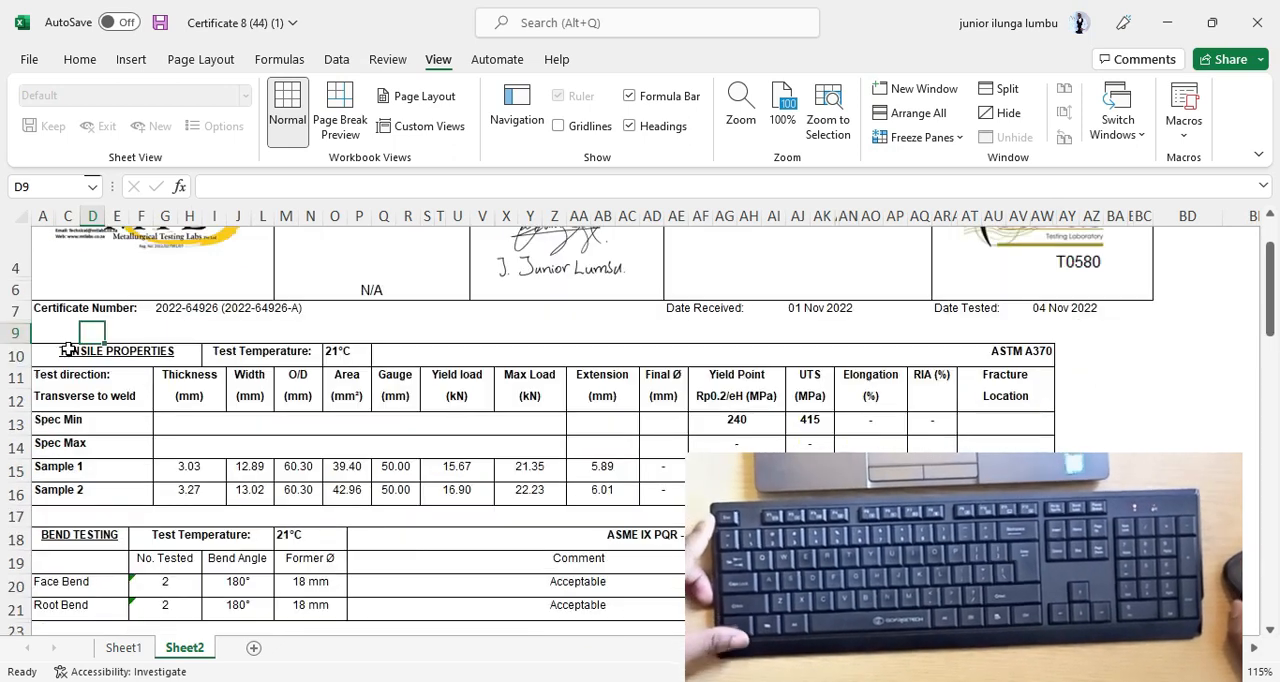
pyautogui.moveTo(21, 298); pyautogui.dragTo(36, 603)
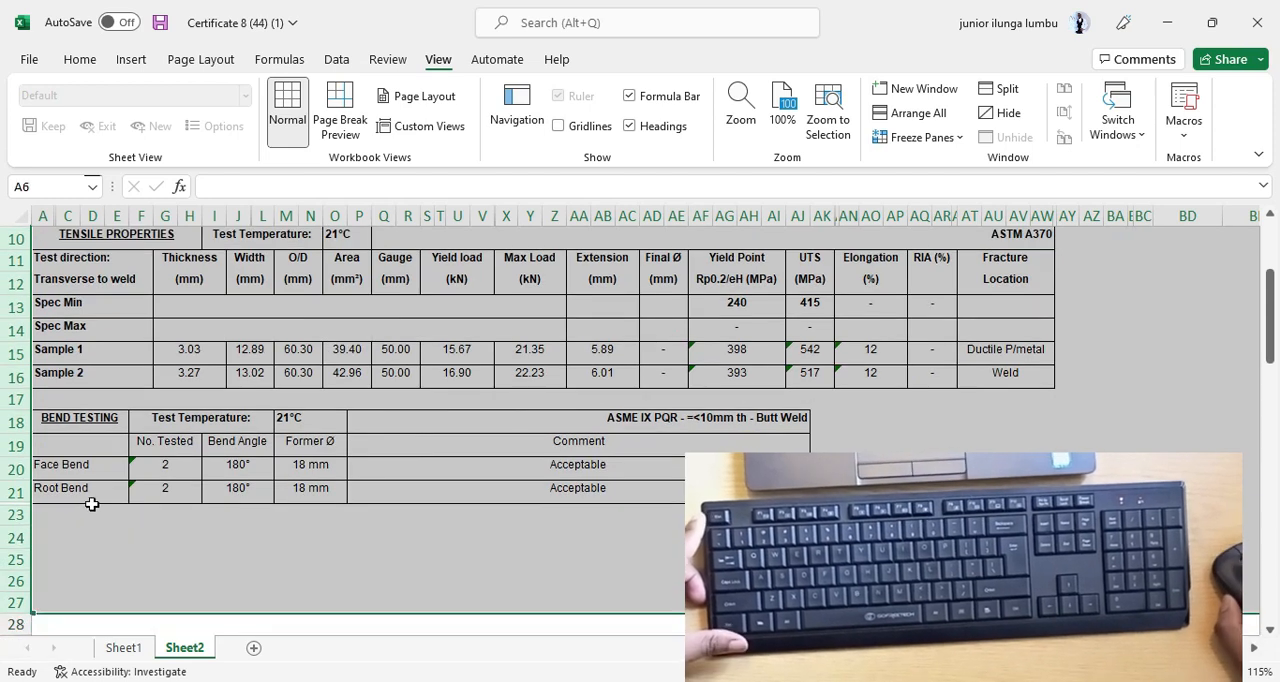
pyautogui.scroll(3, 99, 496)
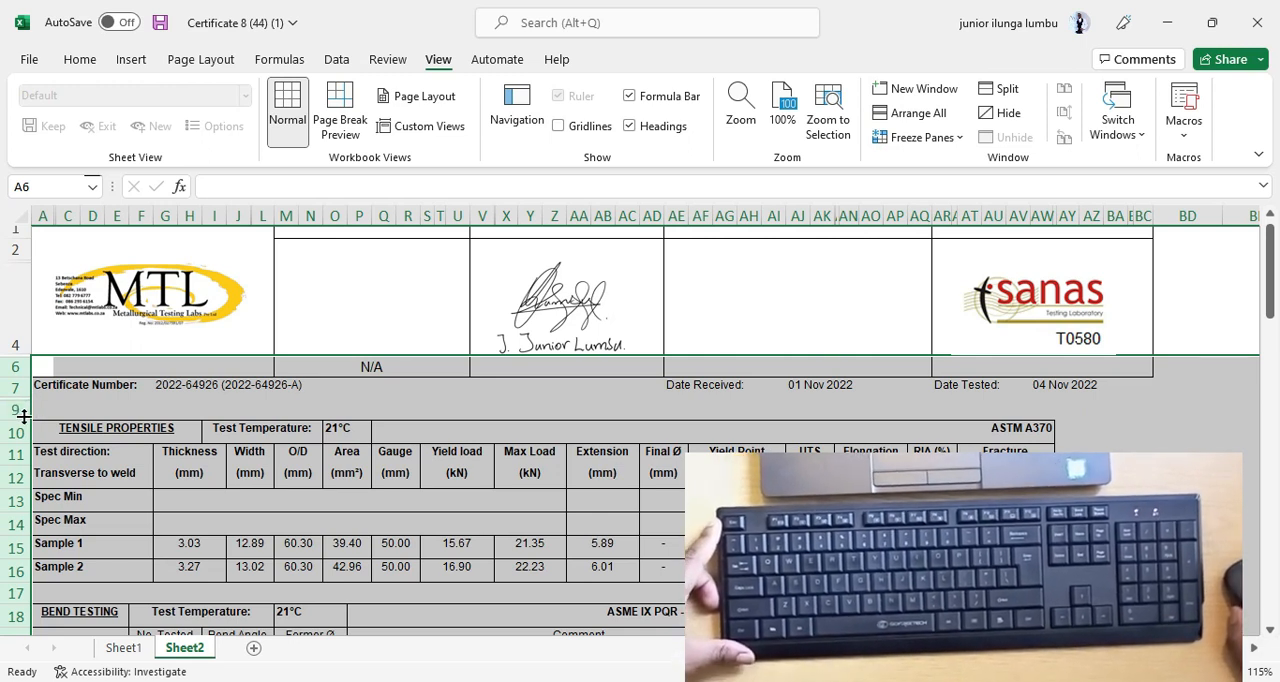
pyautogui.rightClick(16, 411)
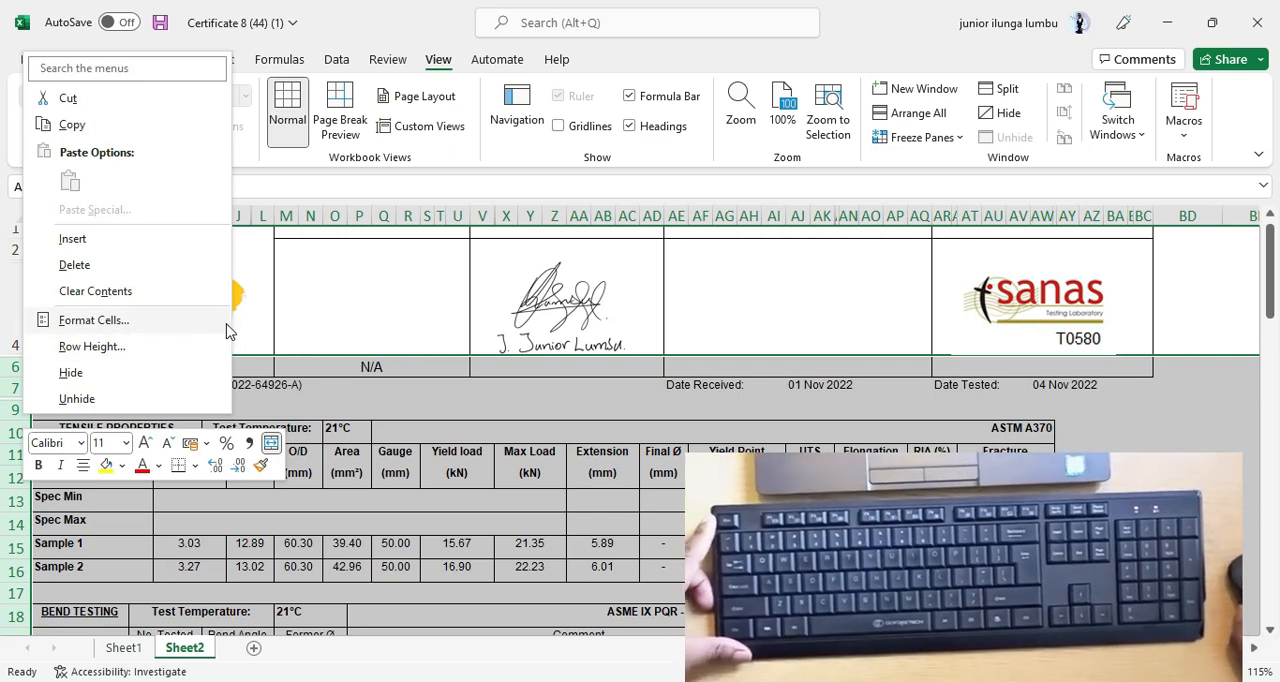
pyautogui.click(92, 346)
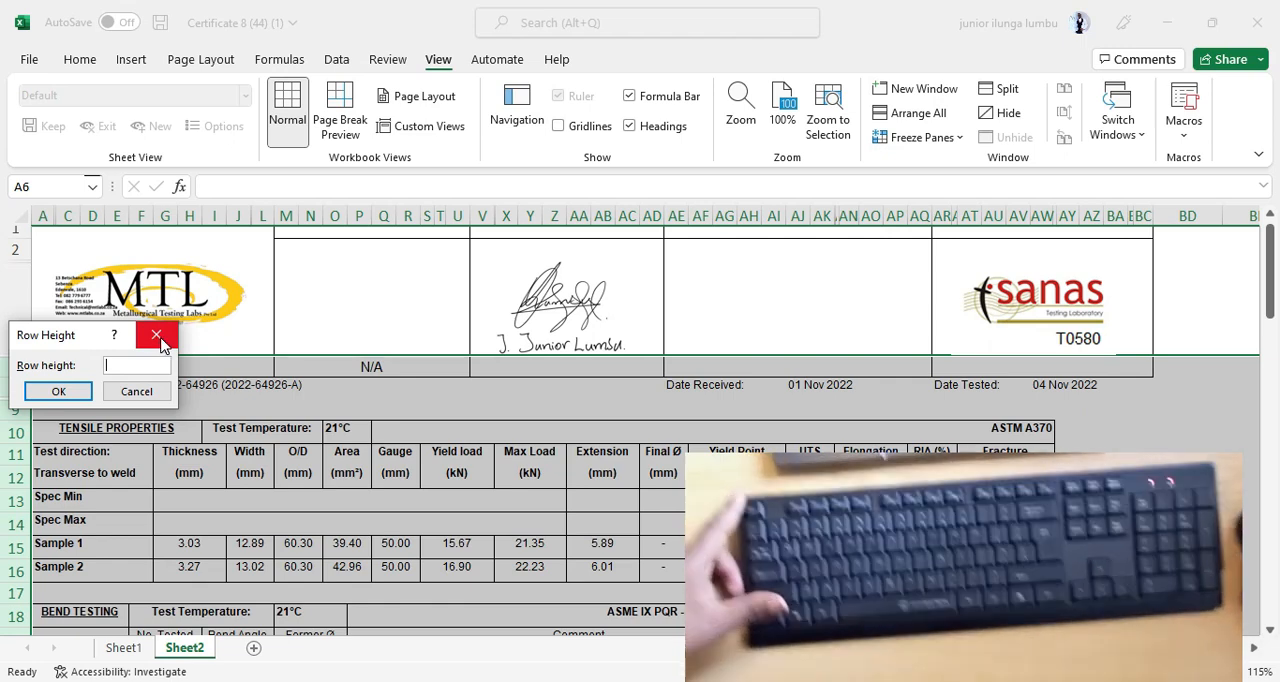
pyautogui.click(157, 336)
# Auto-fit the height of the selected rows 6 to 27 to reveal the hidden rows between them.
pyautogui.scroll(-2, 150, 330)
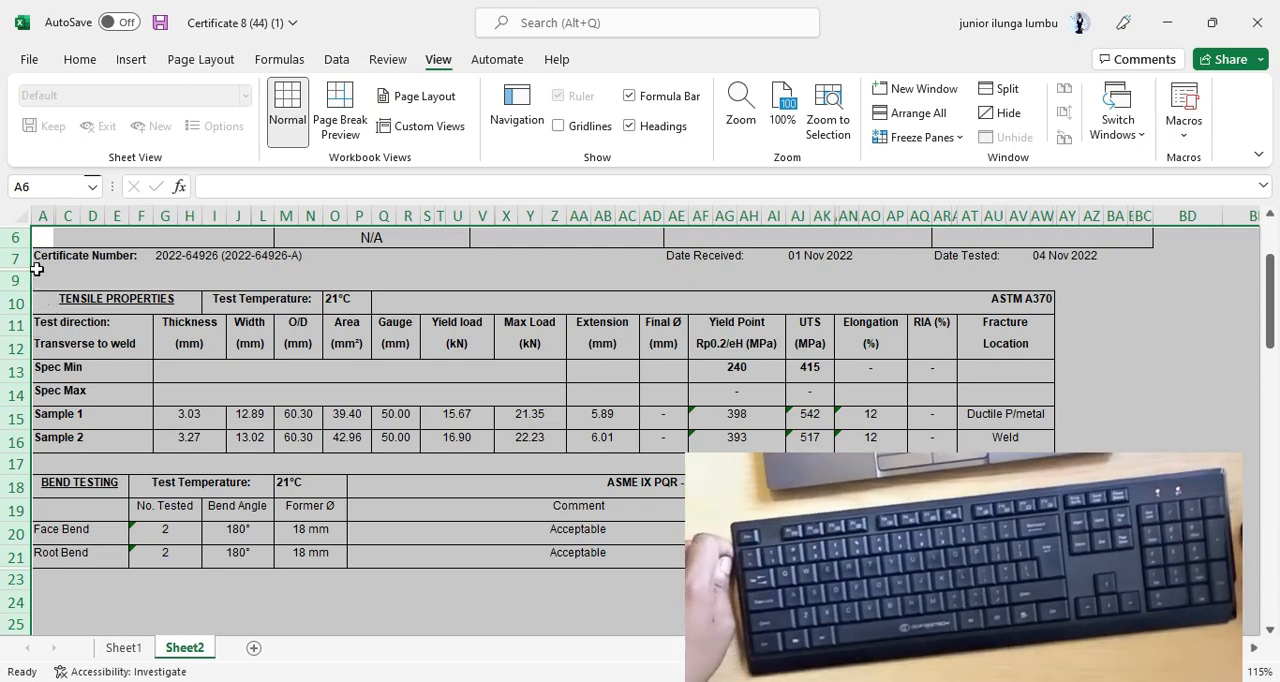
pyautogui.scroll(2, 172, 400)
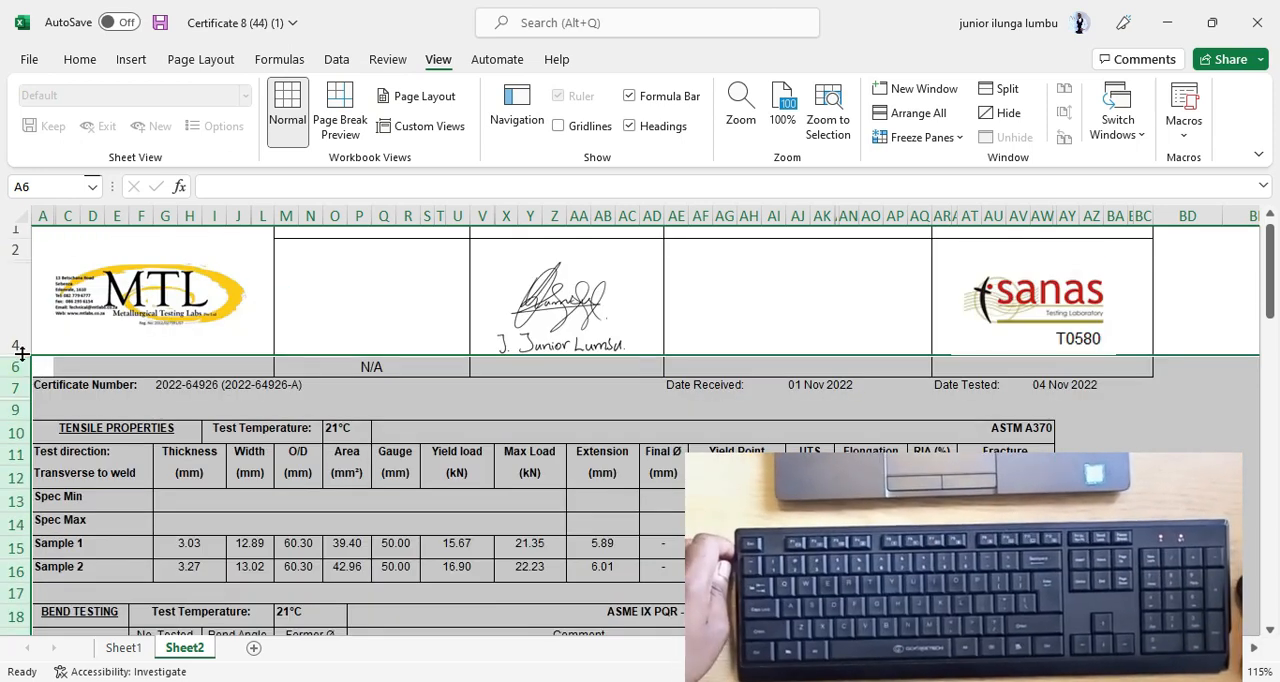
pyautogui.scroll(-1, 70, 408)
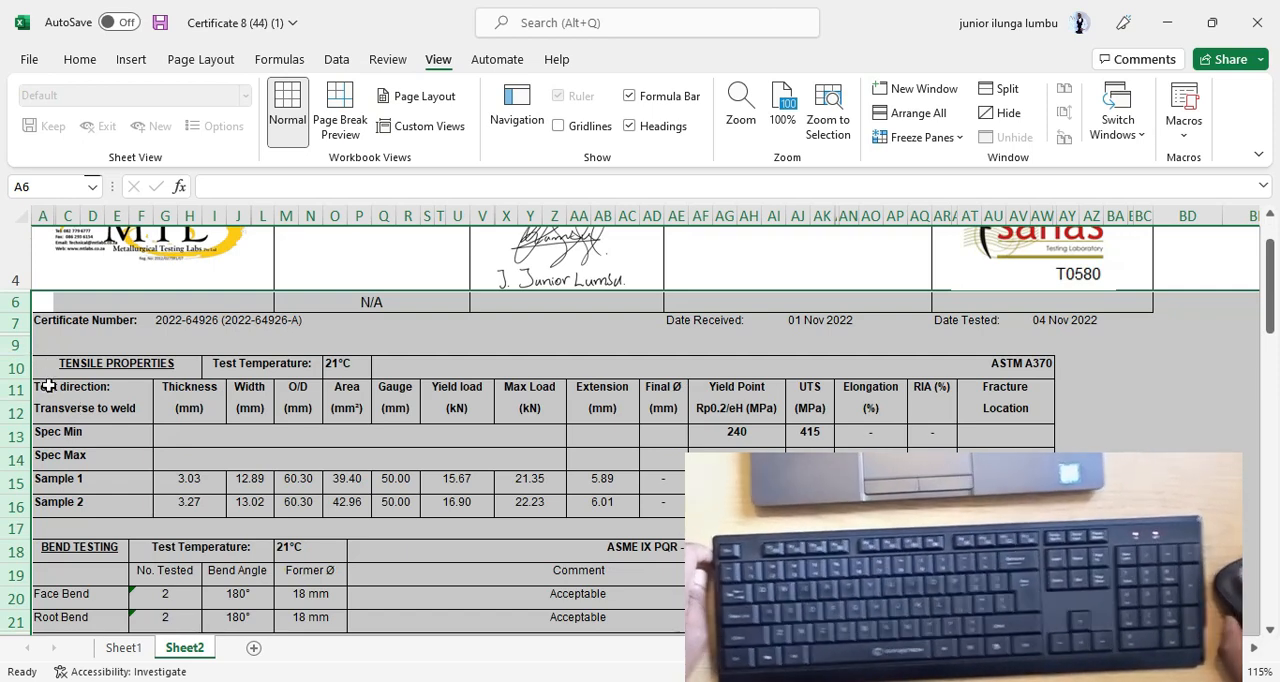
pyautogui.scroll(-1, 47, 386)
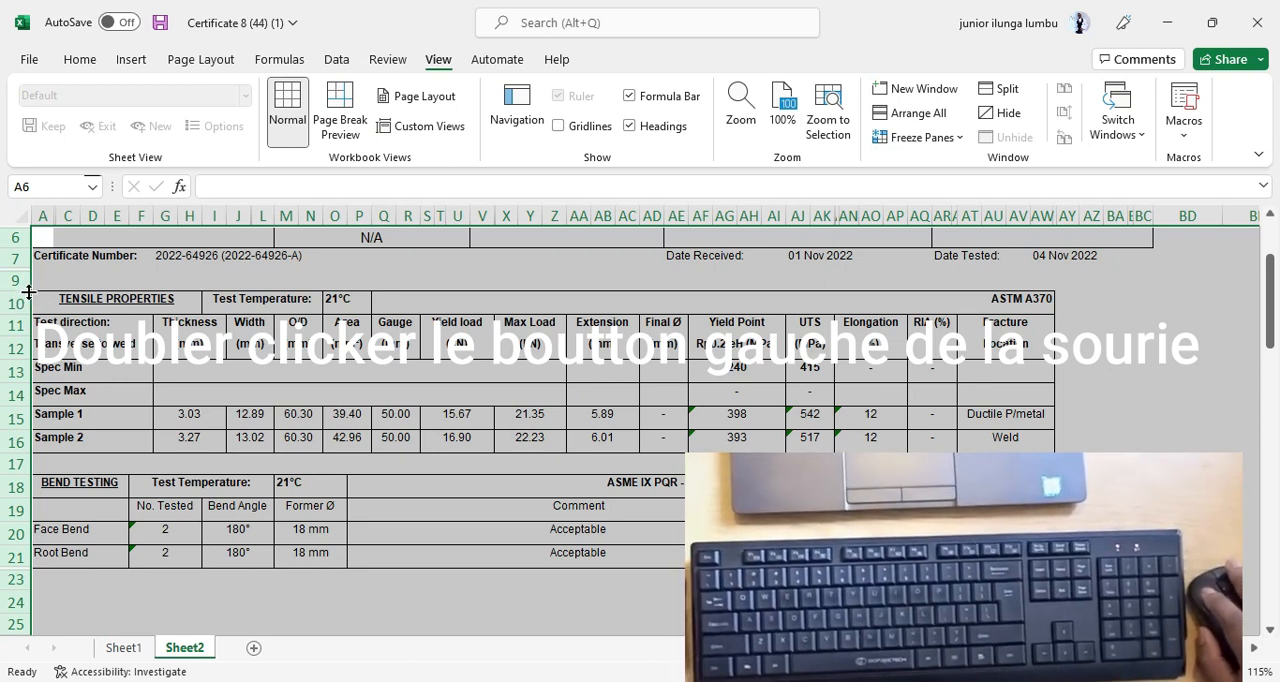
pyautogui.doubleClick(30, 291)
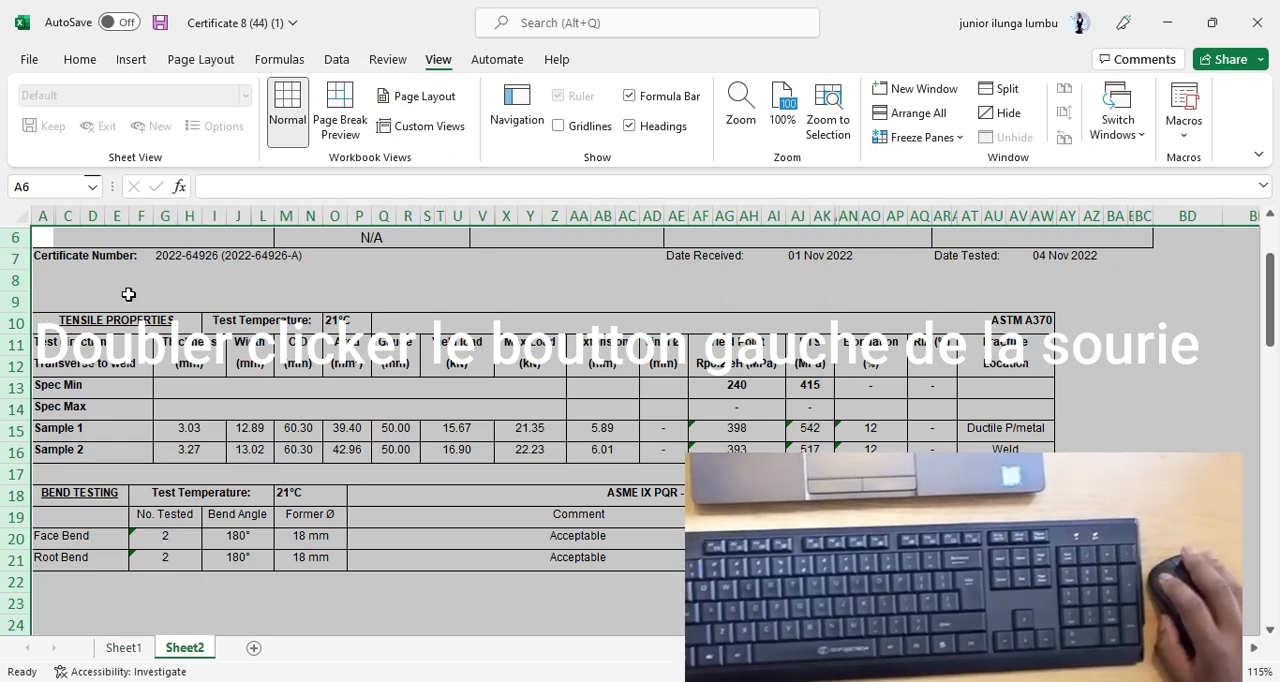
# Undo the row height auto-fit on rows 6 to 27 and redo it.
pyautogui.click(76, 66)
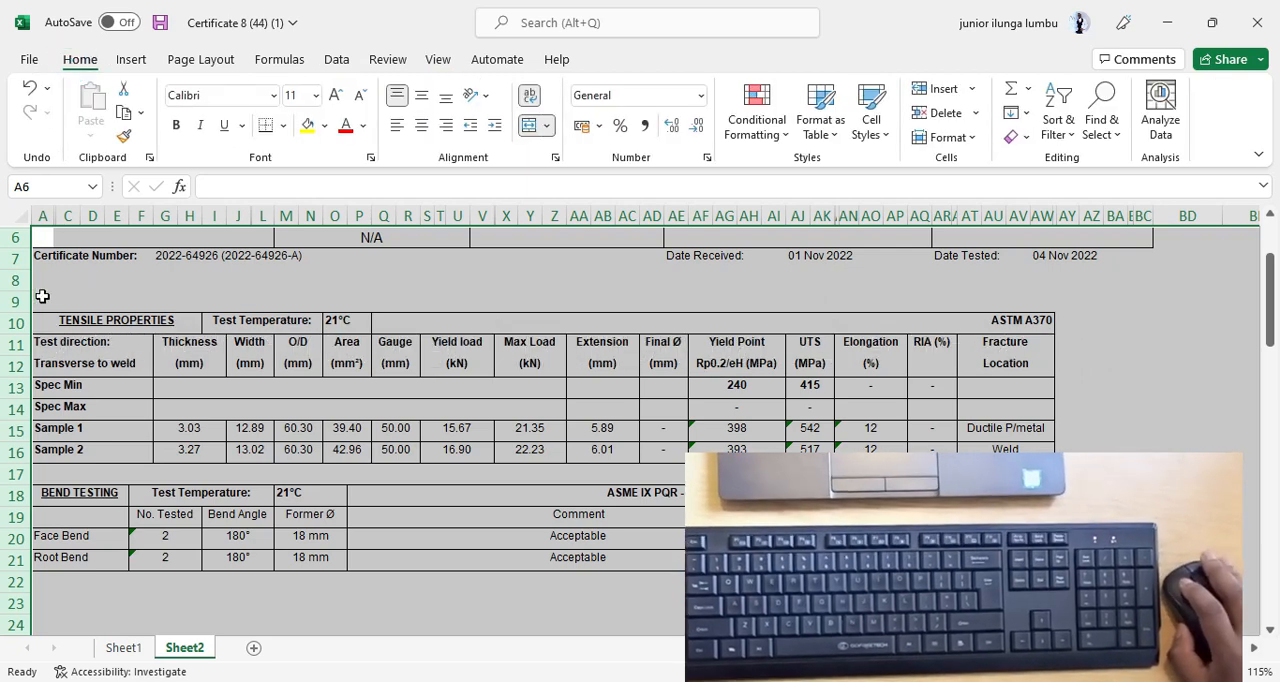
pyautogui.click(30, 87)
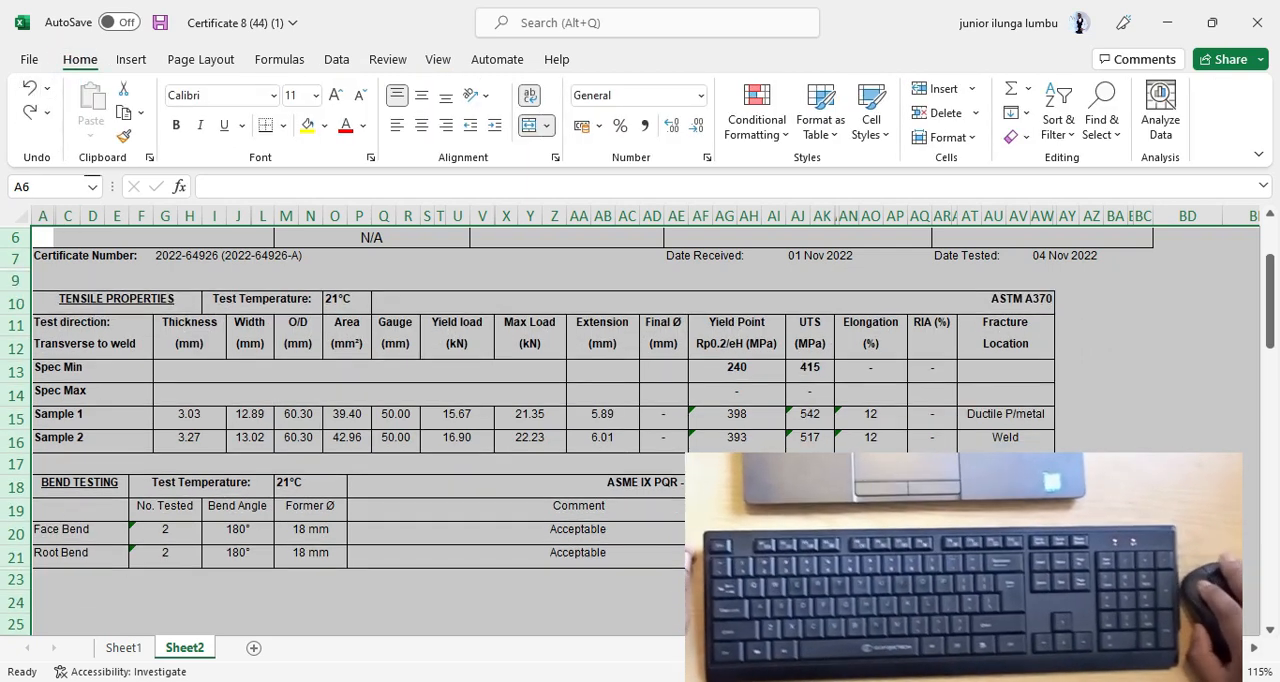
pyautogui.click(30, 113)
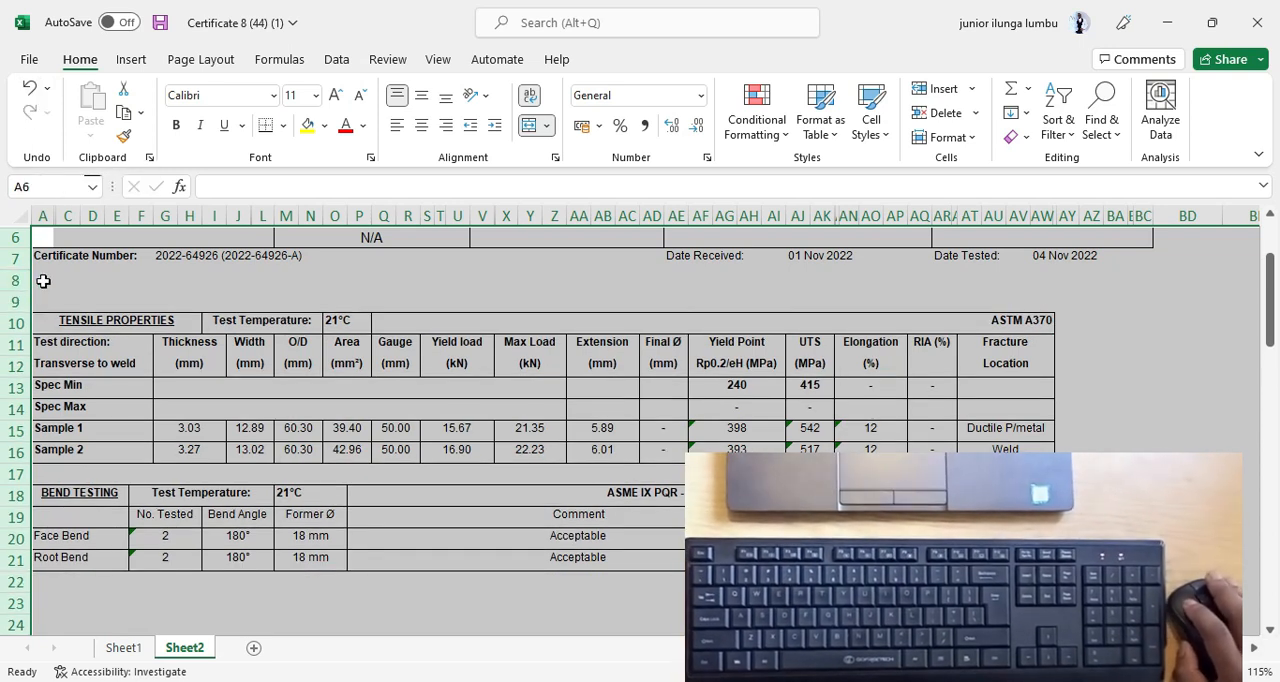
# Delete the empty row 8 between the Certificate Number line and the Tensile Properties table.
pyautogui.click(138, 281)
pyautogui.scroll(-3, 91, 395)
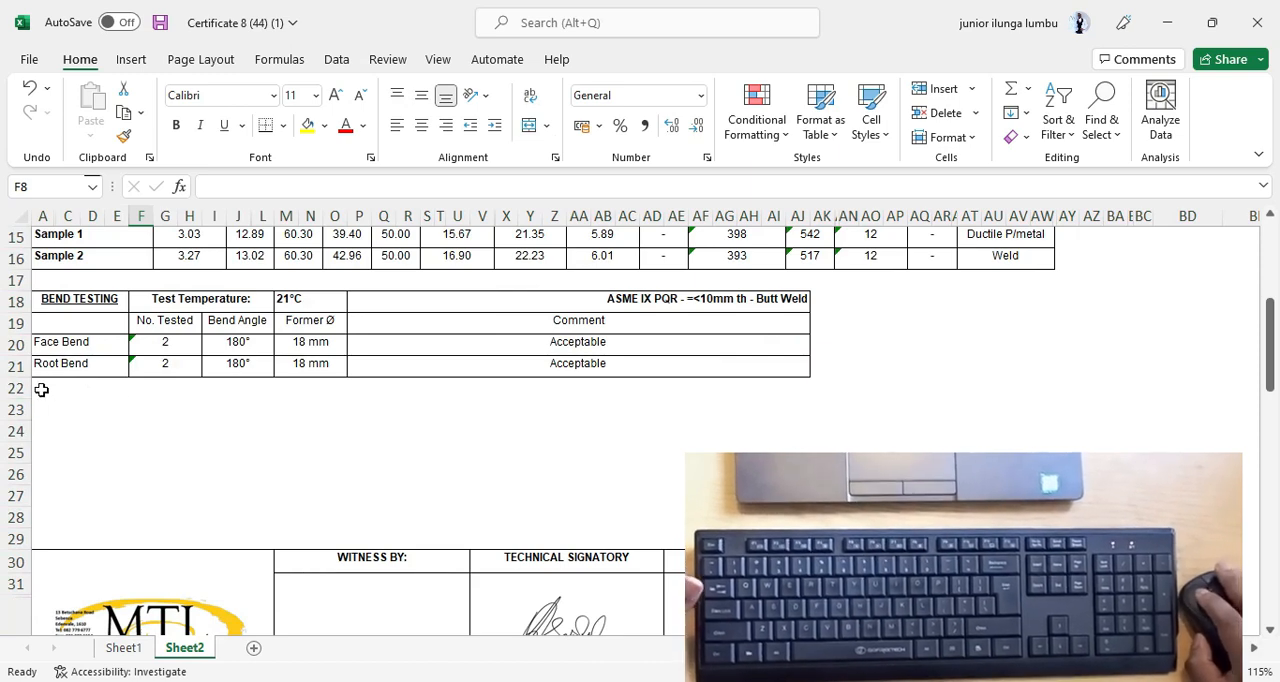
pyautogui.scroll(4, 41, 390)
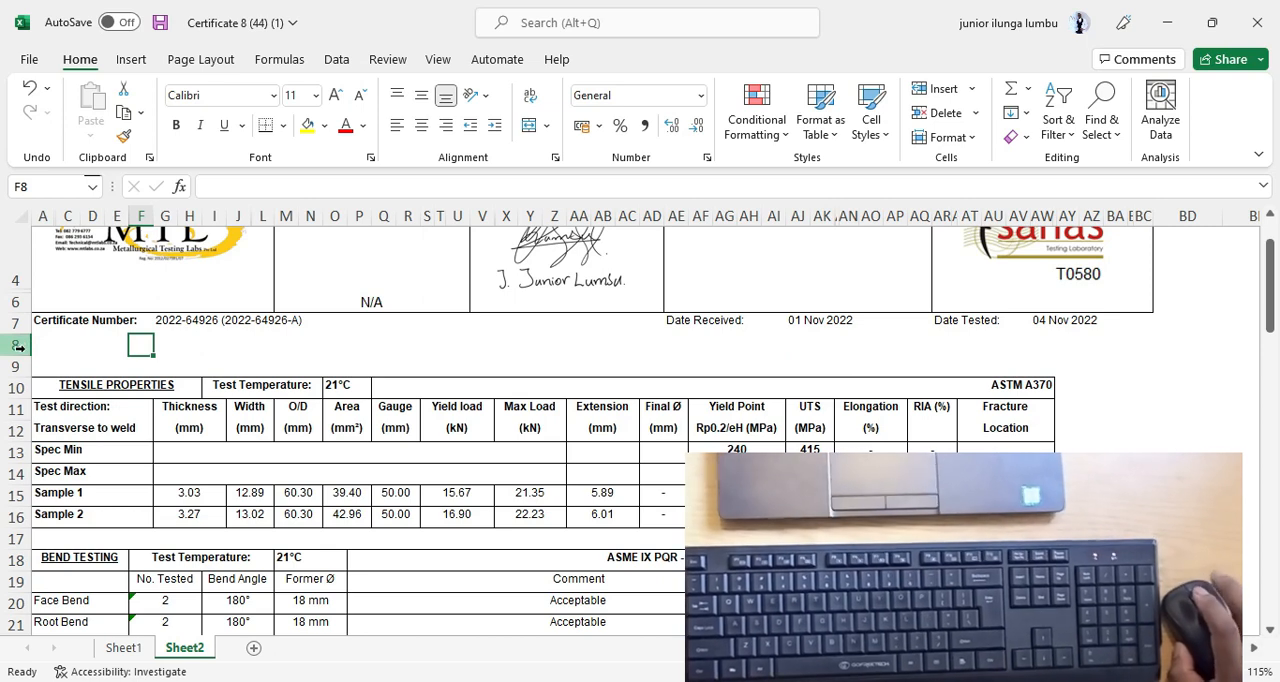
pyautogui.click(17, 346)
pyautogui.rightClick(18, 346)
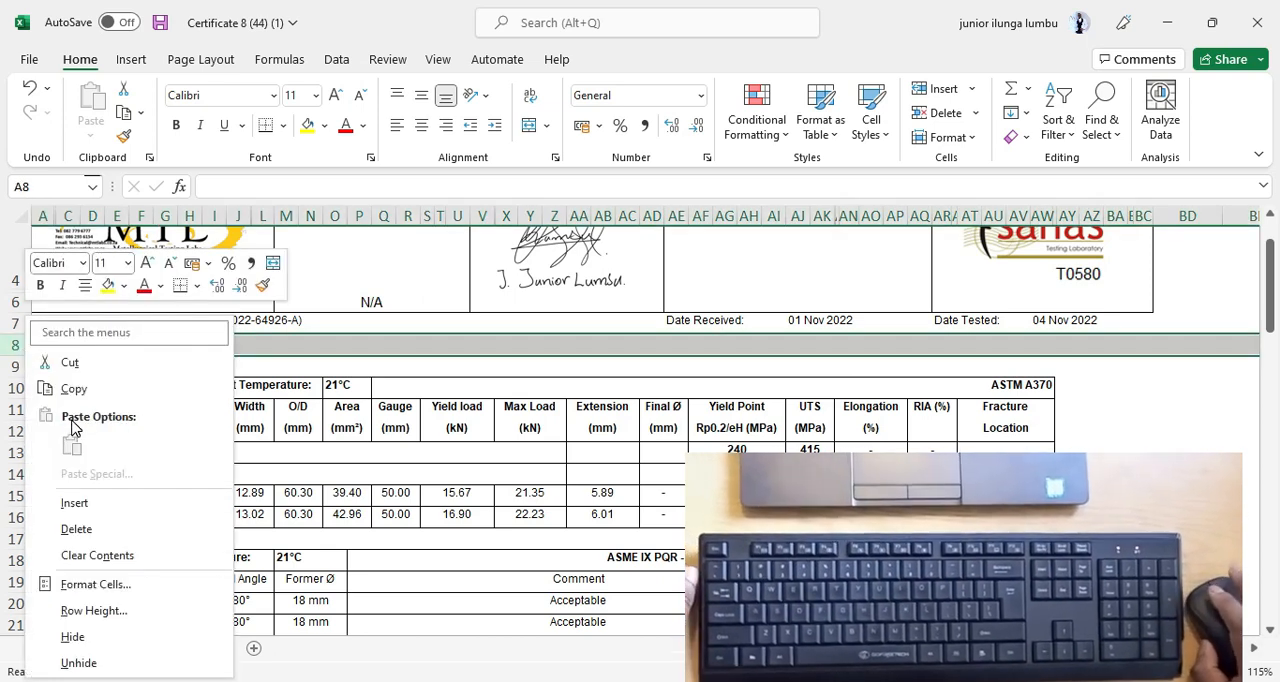
pyautogui.click(76, 529)
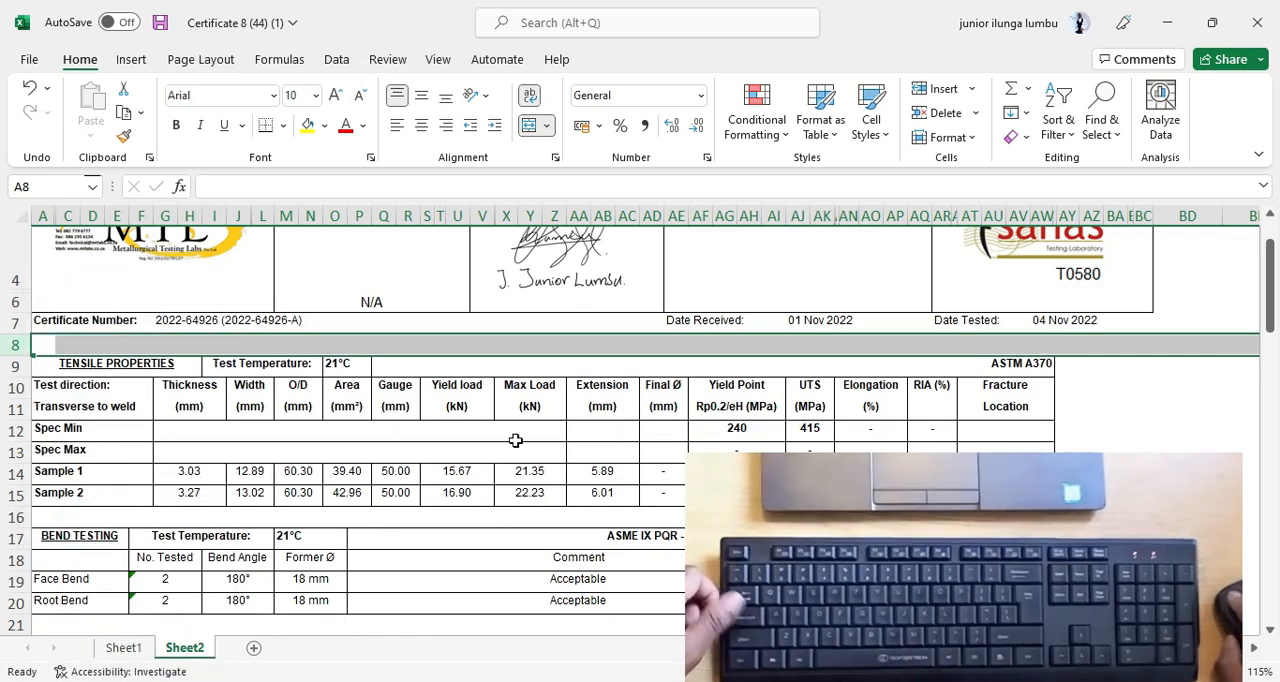
pyautogui.click(557, 432)
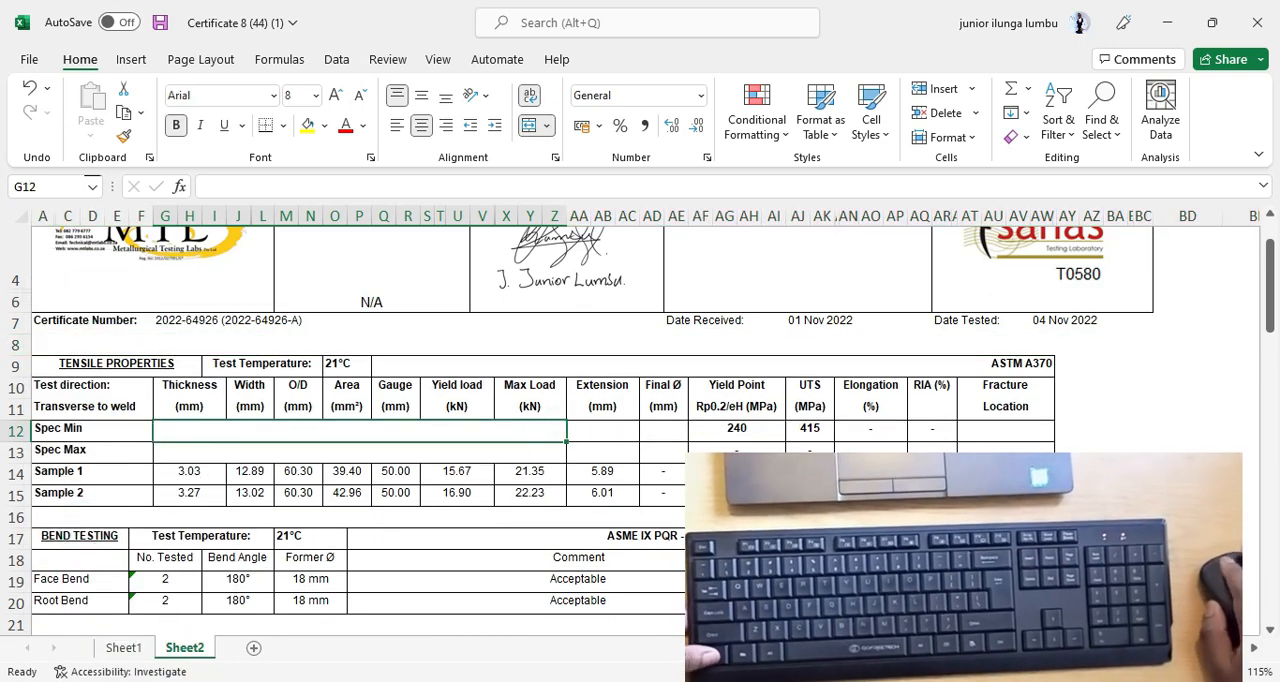
# Check the certificate's layout on Sheet2 and display the sheet in Page Break Preview.
pyautogui.scroll(-1, 640, 420)
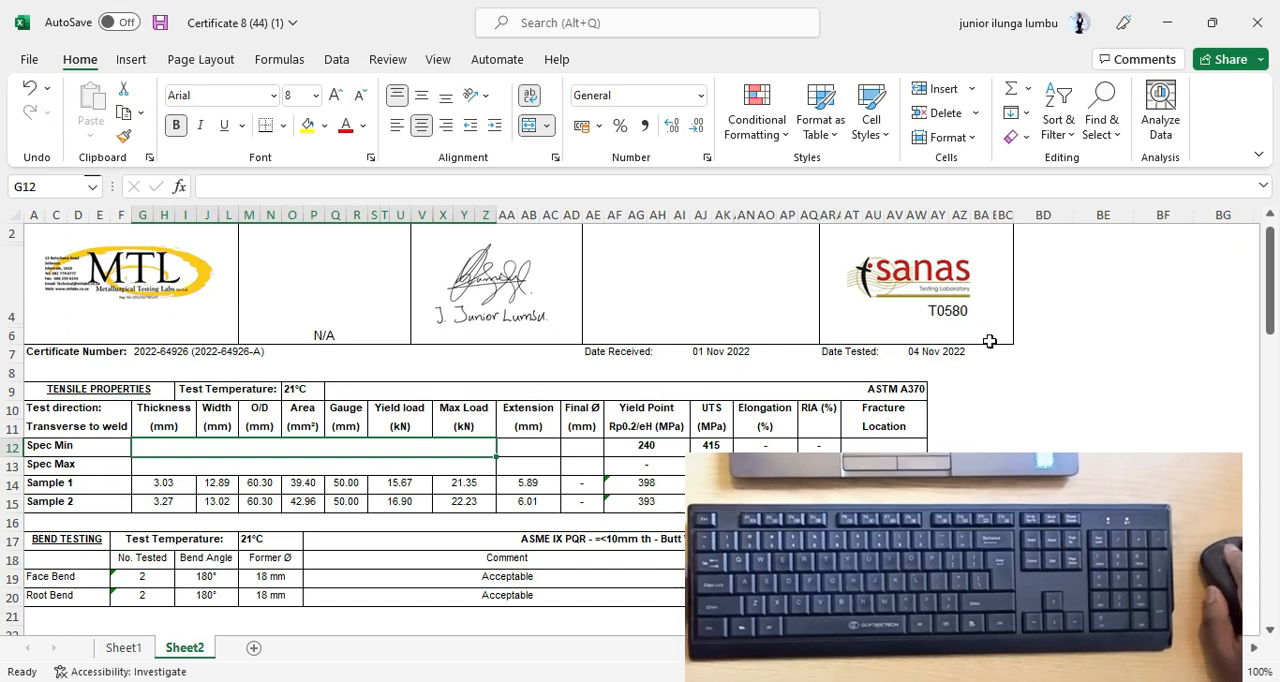
pyautogui.scroll(-2, 511, 304)
pyautogui.scroll(1, 401, 427)
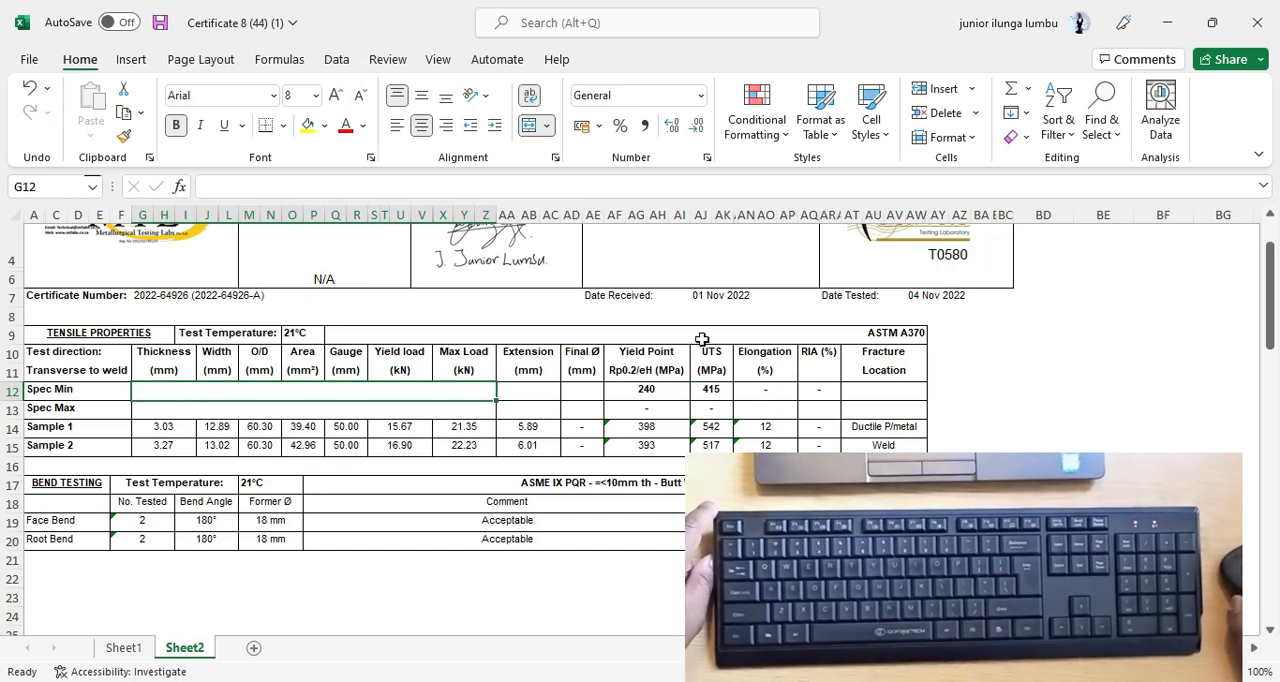
pyautogui.scroll(2, 637, 418)
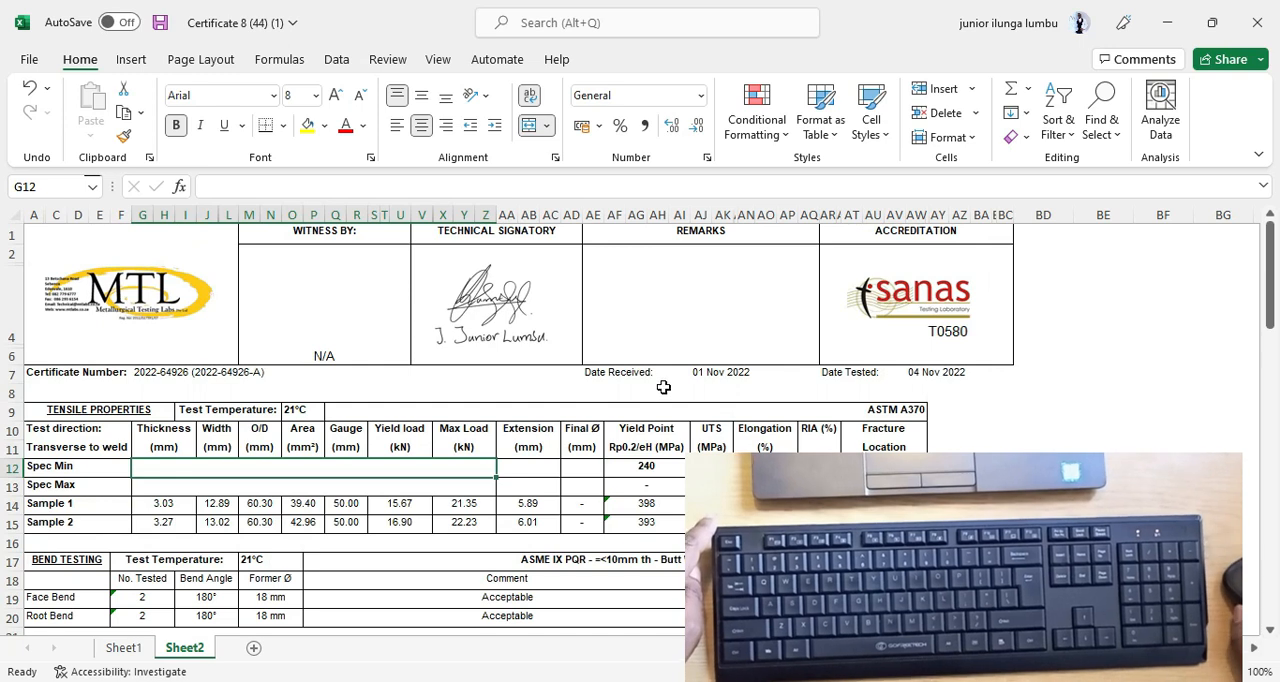
pyautogui.scroll(-2, 663, 387)
pyautogui.scroll(1, 663, 387)
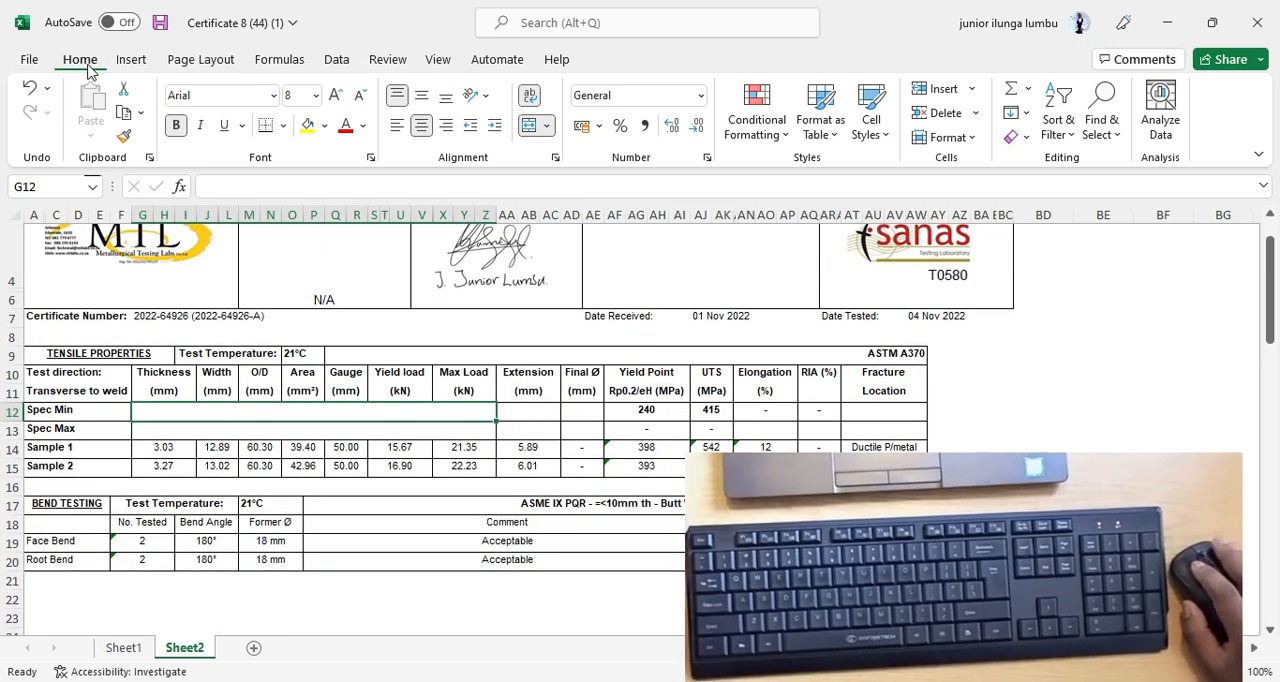
pyautogui.click(133, 59)
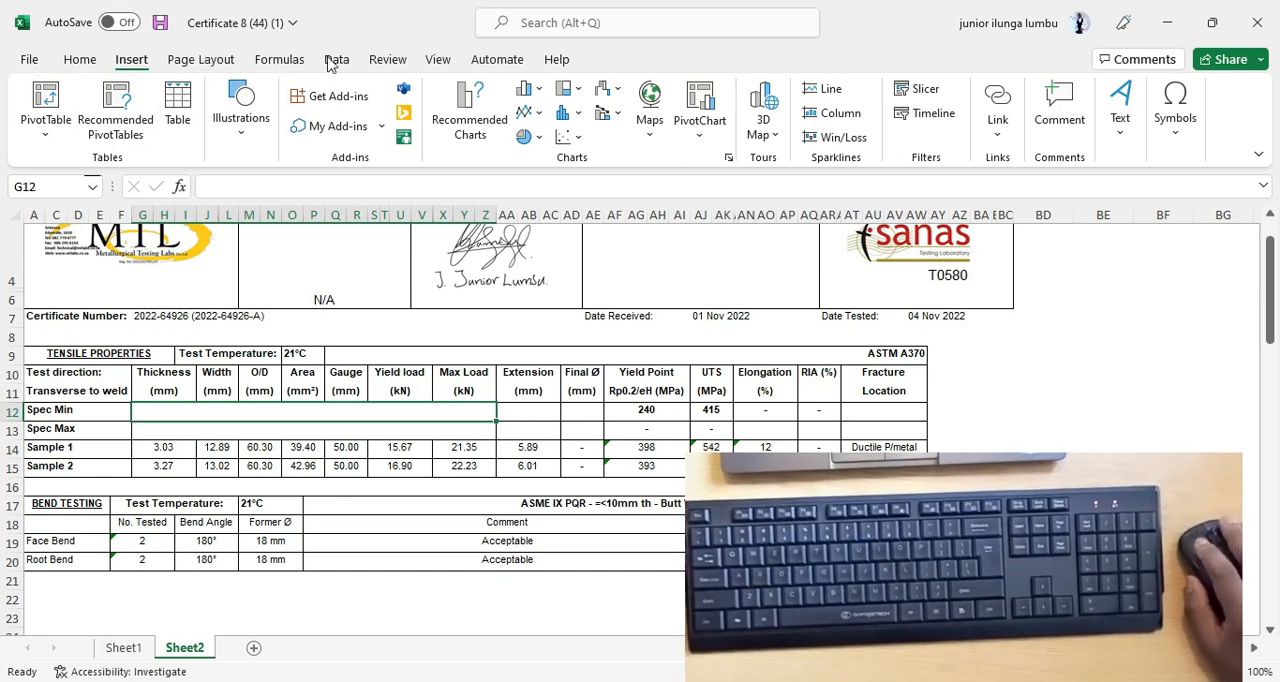
pyautogui.click(442, 62)
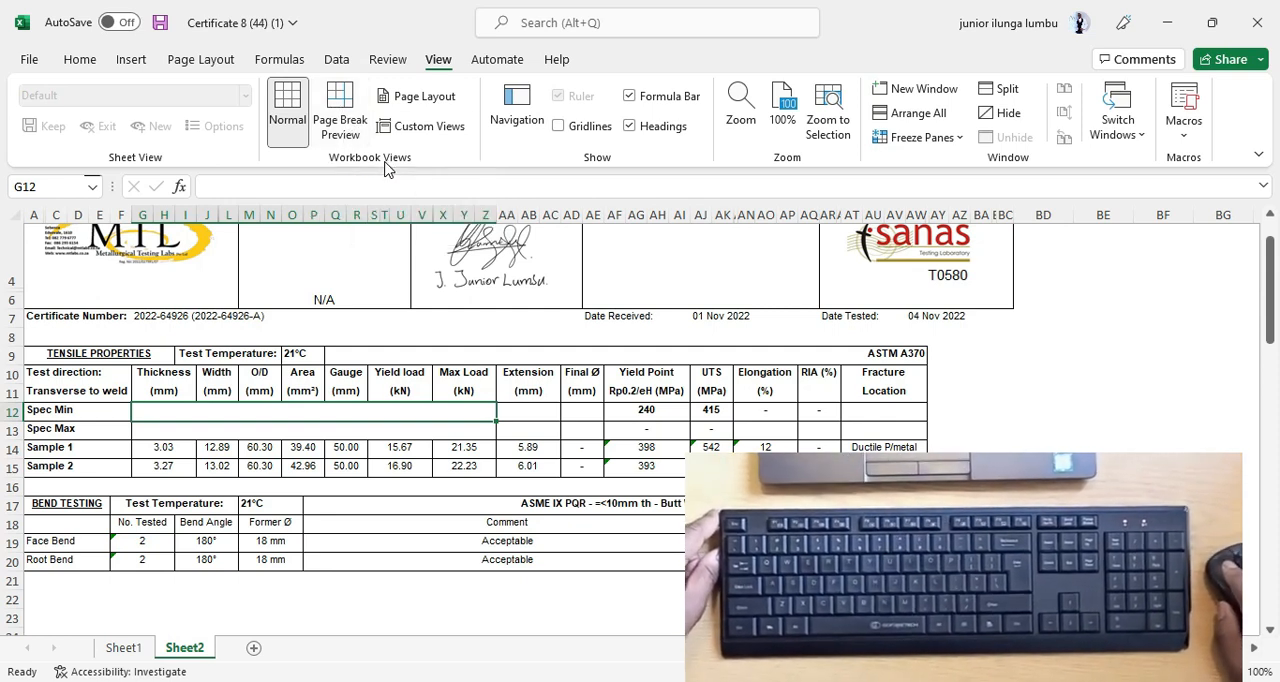
pyautogui.scroll(-1, 426, 368)
pyautogui.scroll(2, 426, 368)
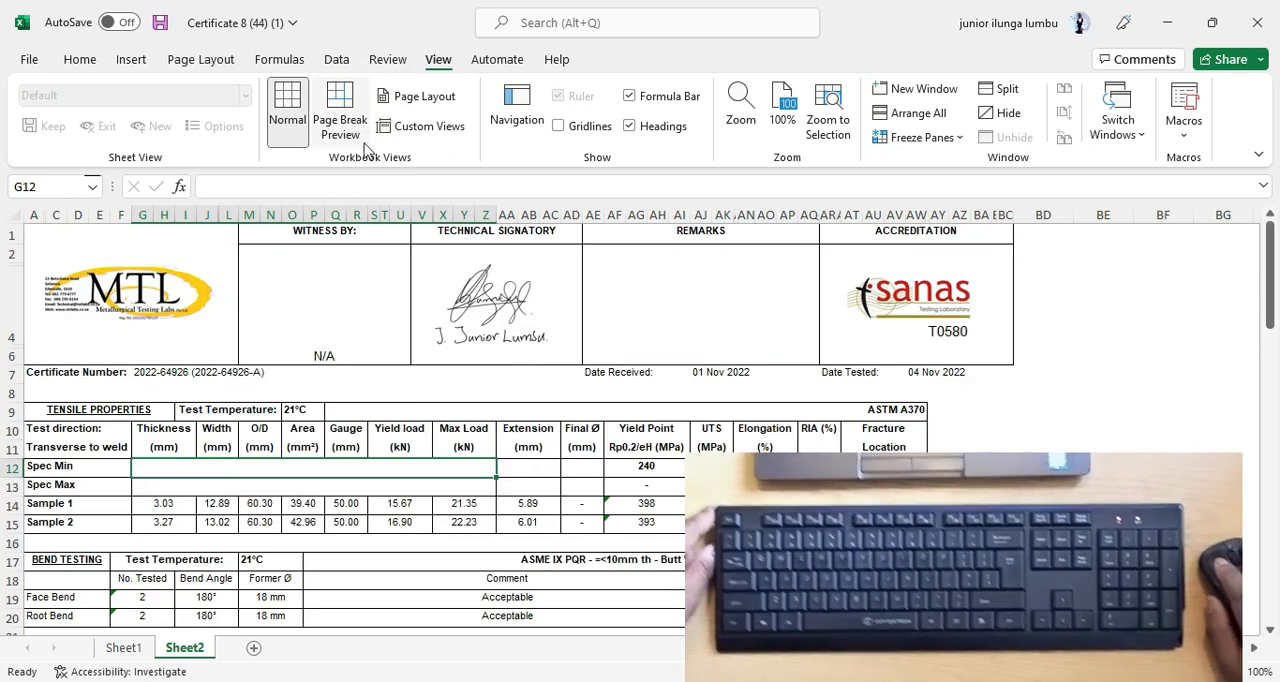
pyautogui.click(340, 122)
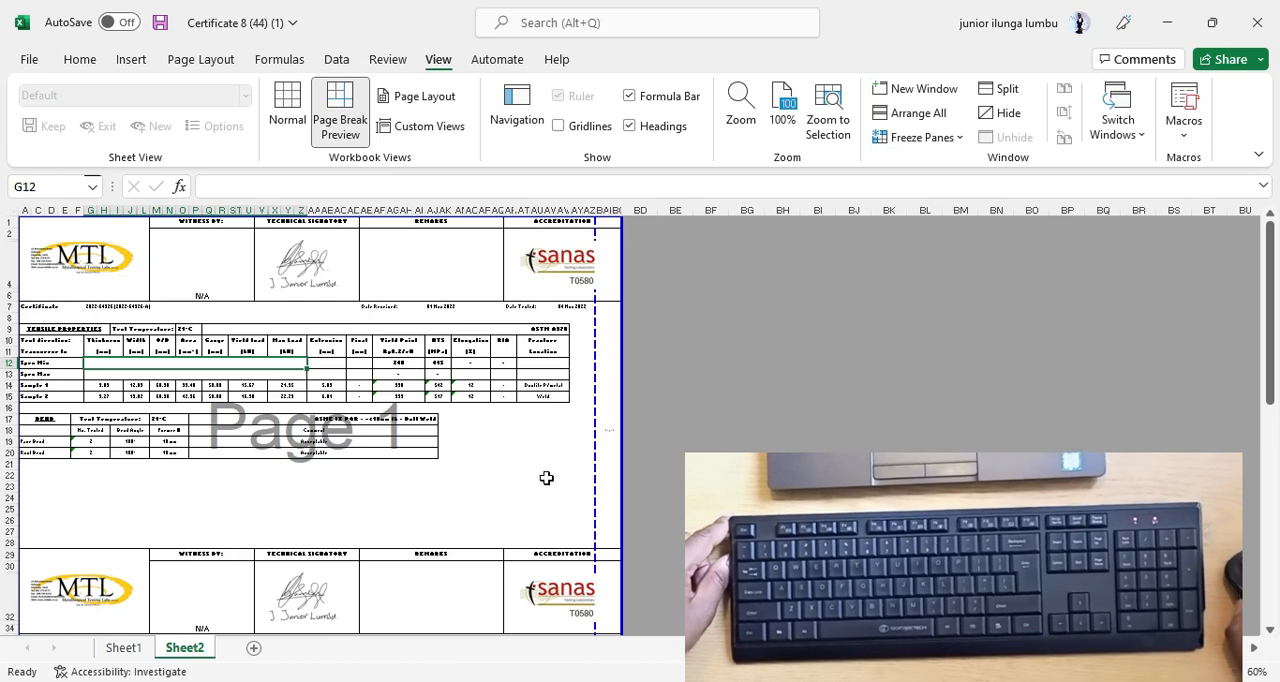
# Examine Page 1's boundaries at 100% zoom, from the header through the test tables, including the dashed vertical page break beside the Accreditation column.
pyautogui.click(669, 382)
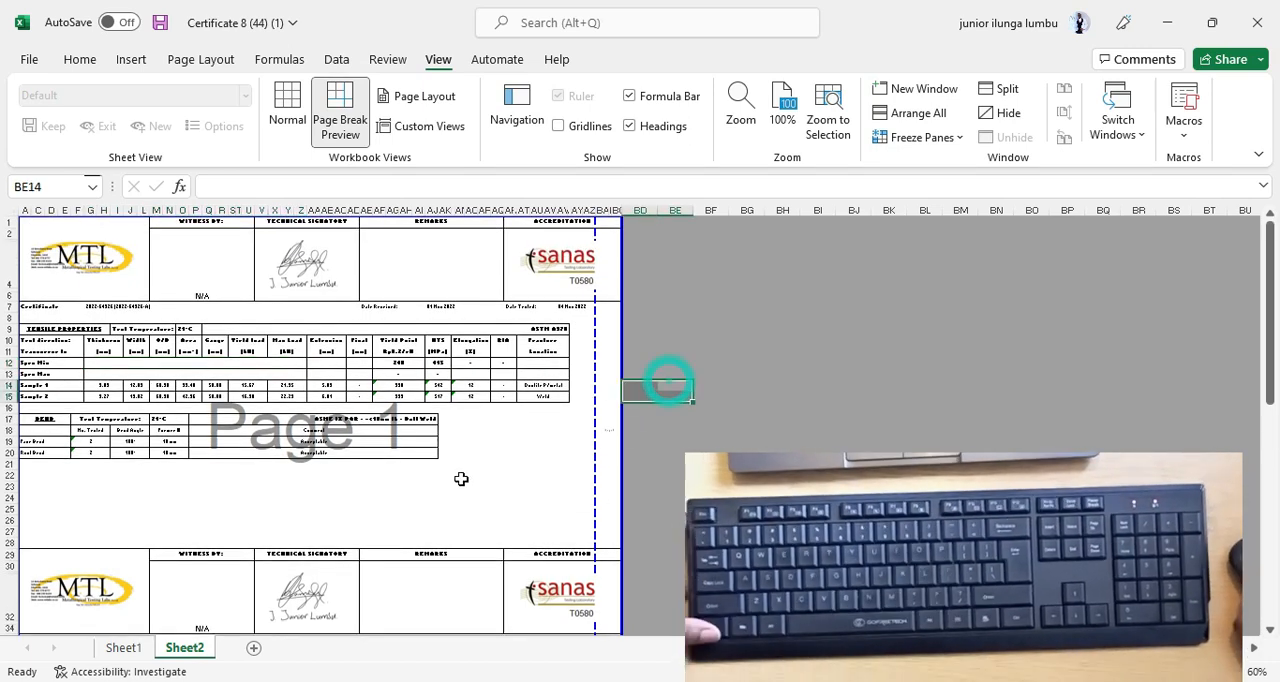
pyautogui.scroll(3, 461, 479)
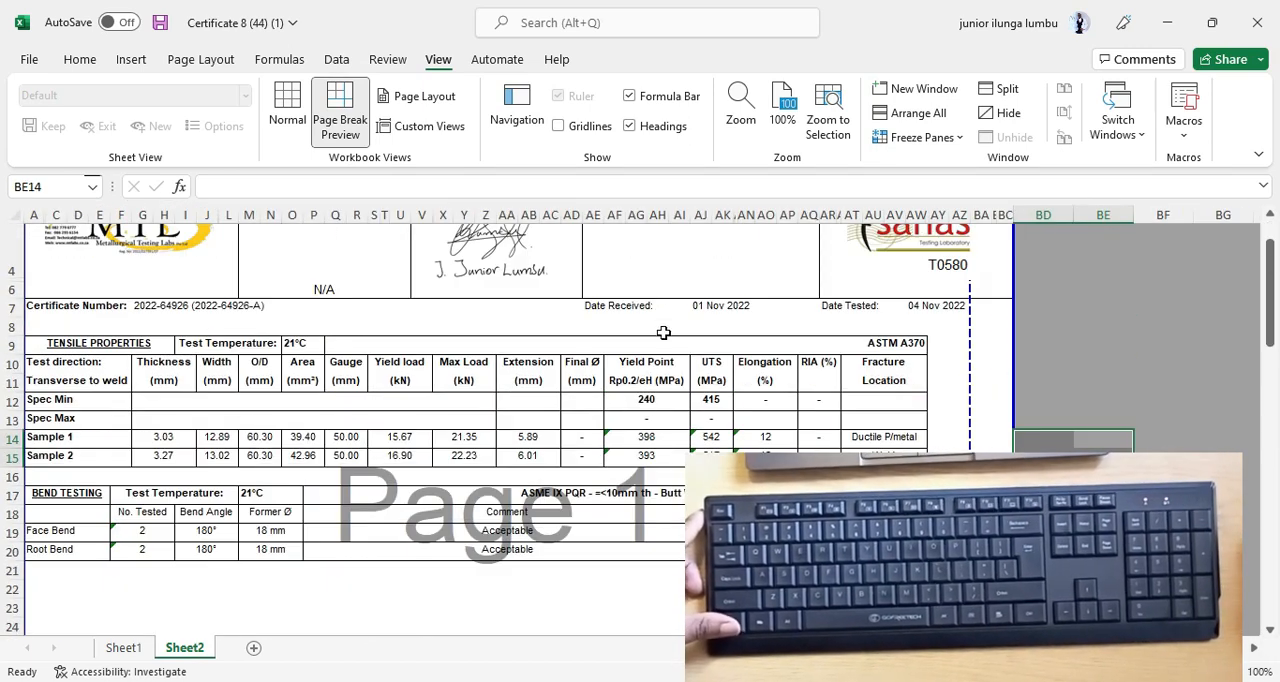
pyautogui.scroll(1, 976, 406)
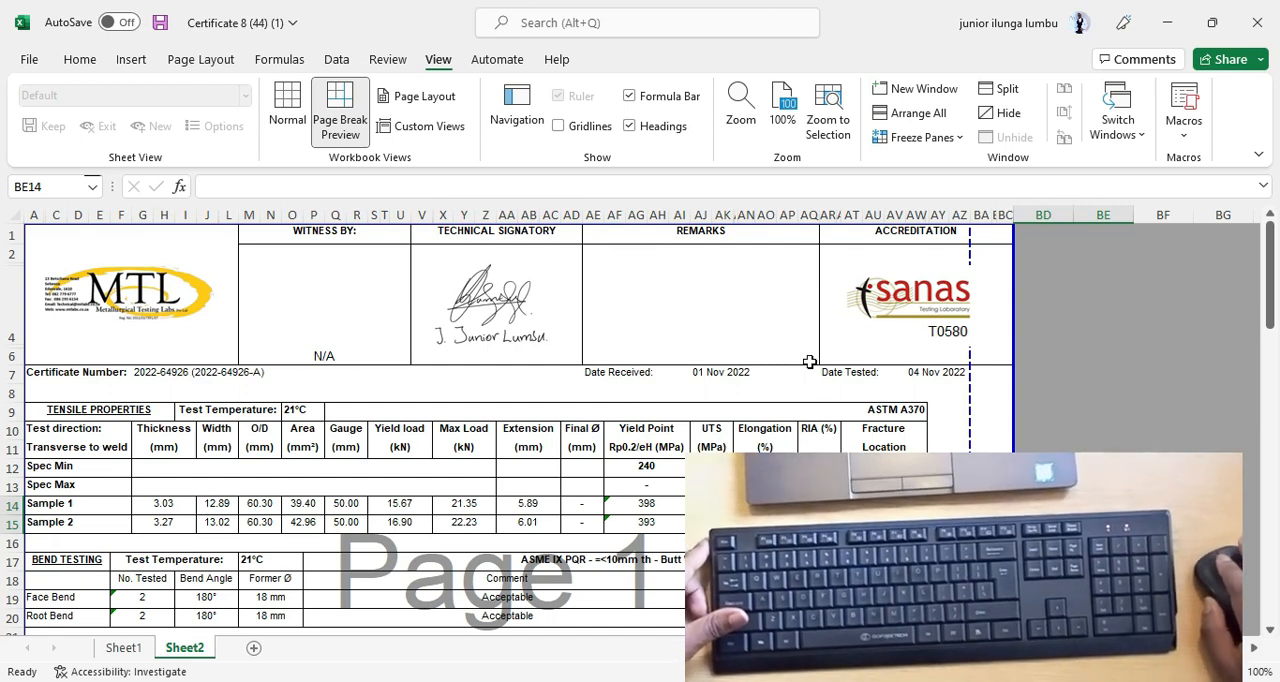
pyautogui.click(775, 283)
pyautogui.scroll(-5, 780, 337)
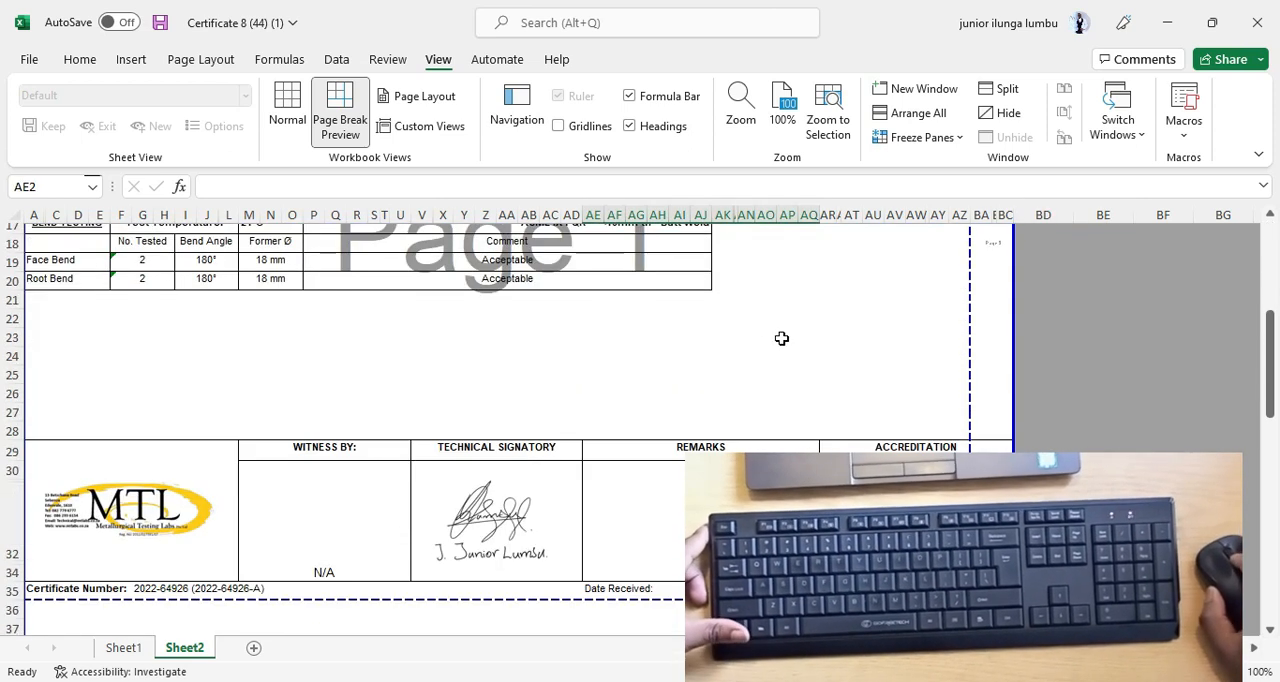
pyautogui.scroll(5, 780, 337)
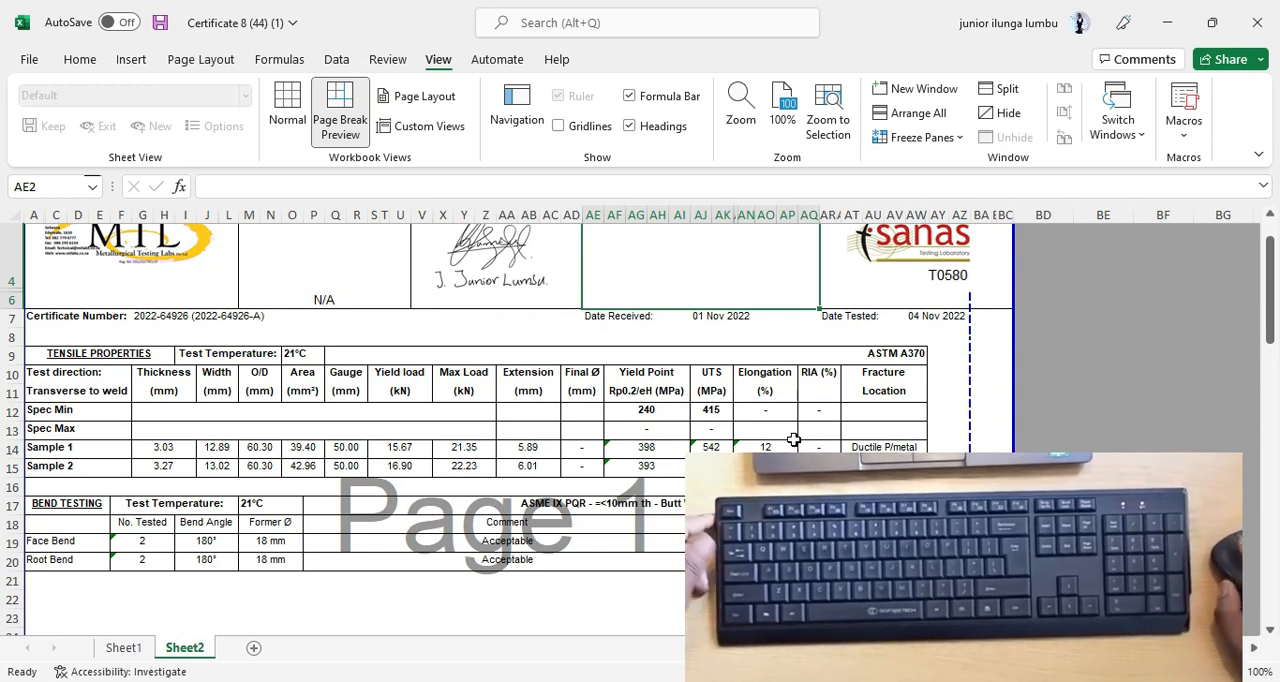
pyautogui.scroll(1, 793, 440)
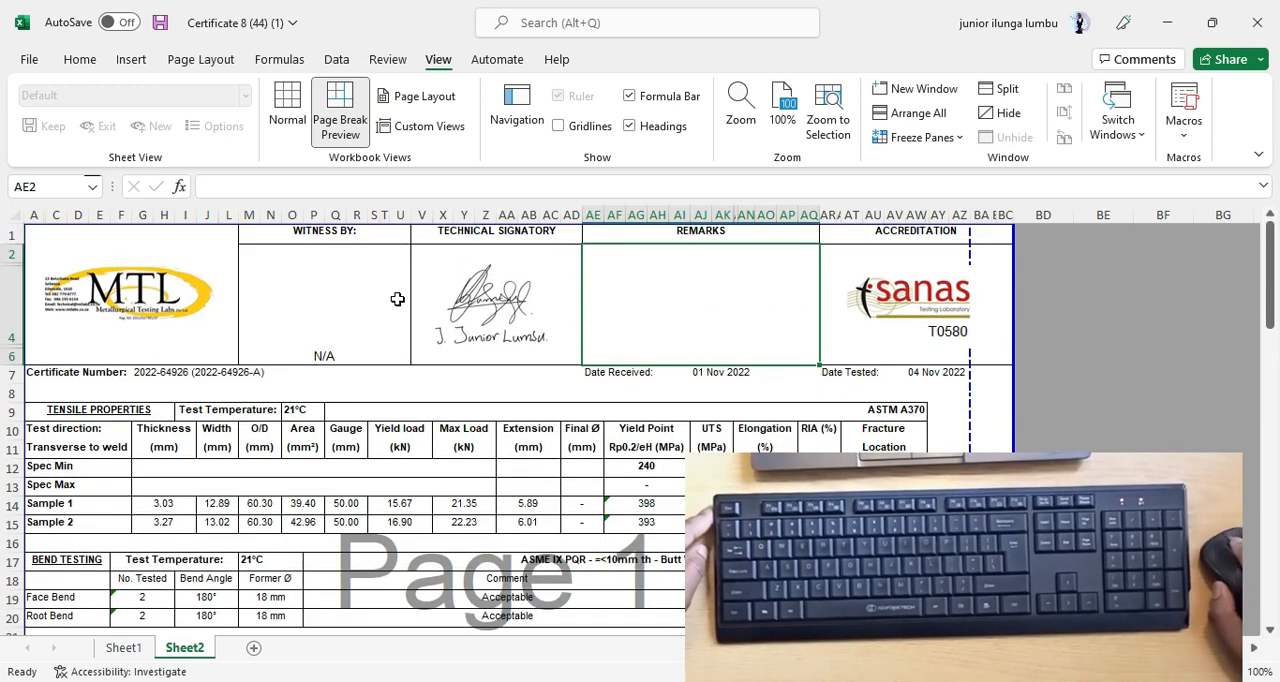
pyautogui.scroll(-5, 464, 264)
pyautogui.scroll(5, 706, 297)
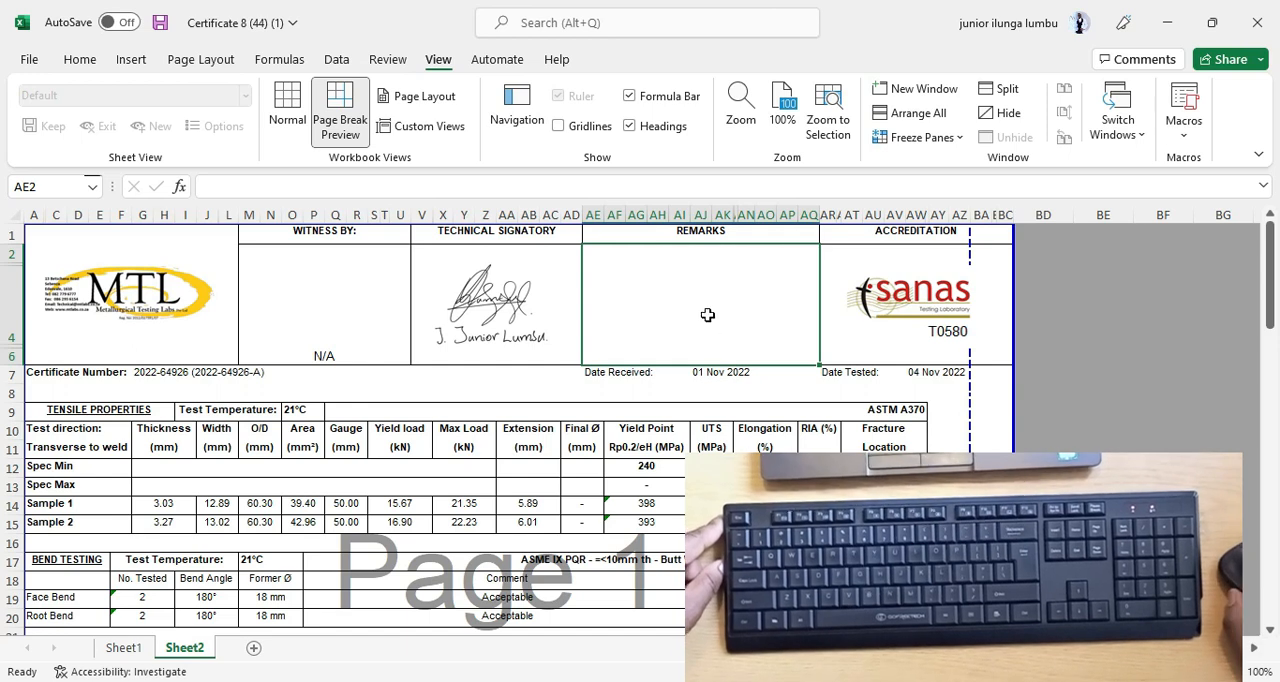
pyautogui.scroll(-2, 690, 376)
pyautogui.scroll(2, 778, 396)
pyautogui.scroll(-1, 874, 234)
pyautogui.scroll(-2, 969, 308)
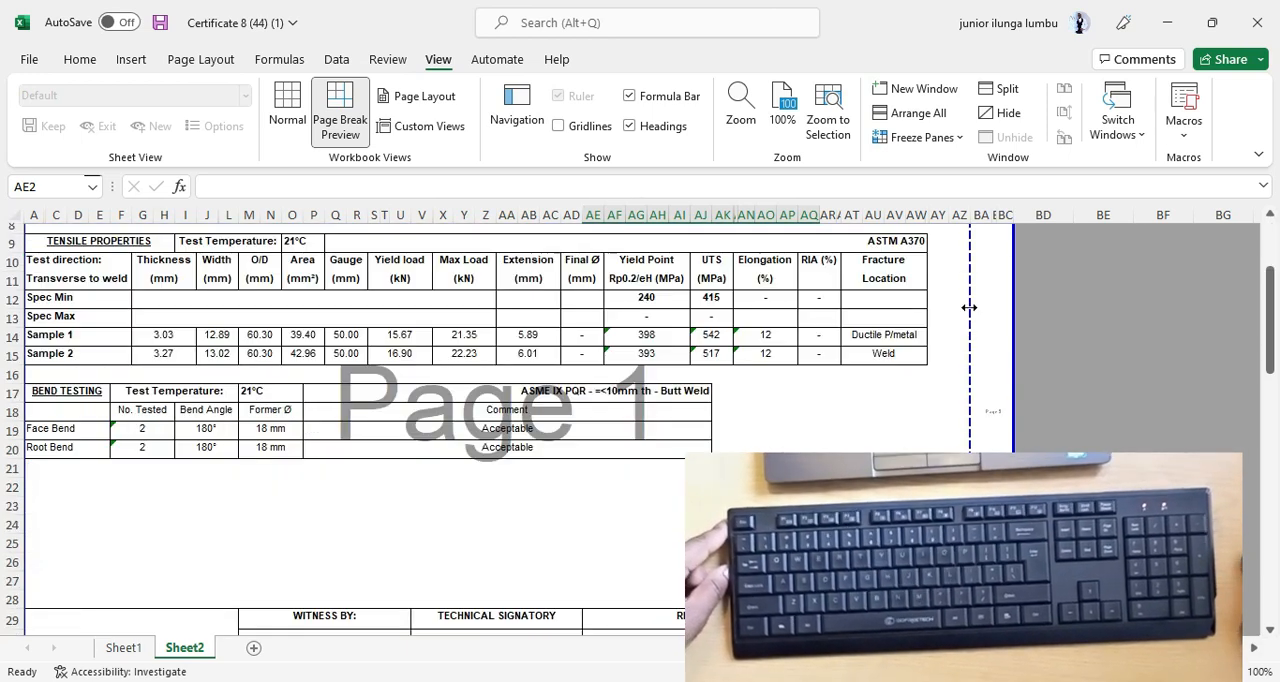
# Narrow column AT in the Fracture Location section and undo the width change.
pyautogui.scroll(3, 971, 305)
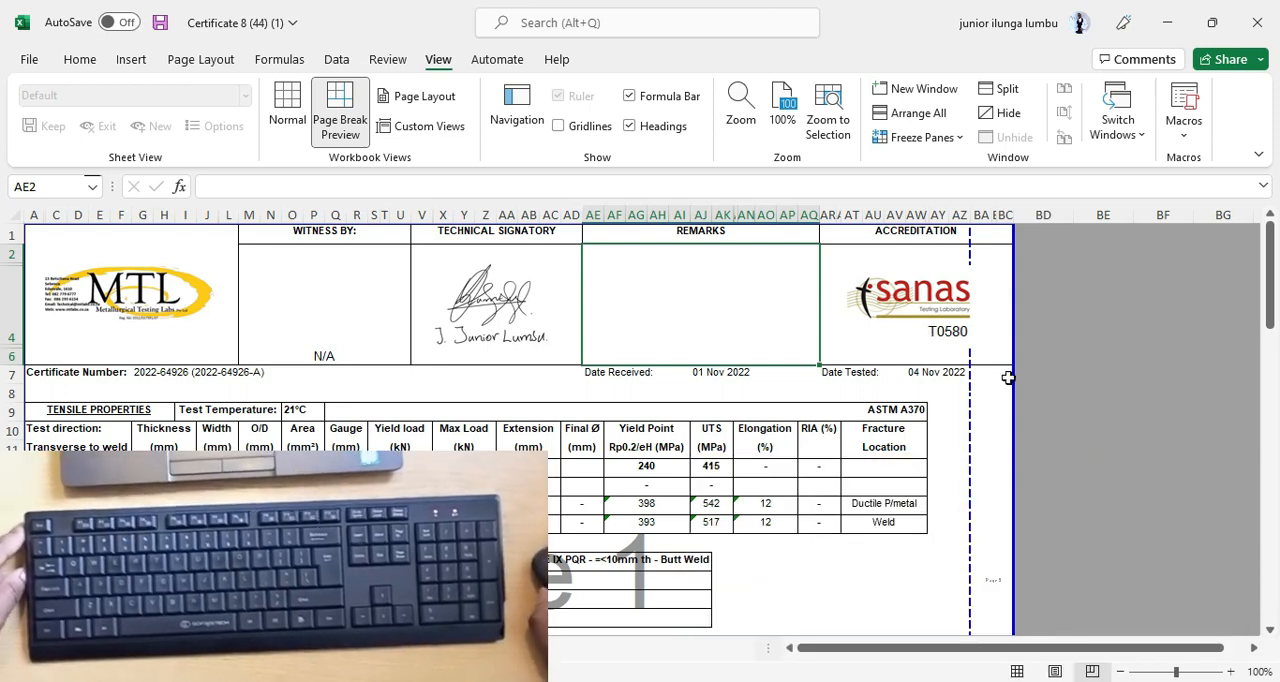
pyautogui.scroll(-3, 1026, 386)
pyautogui.moveTo(1082, 322); pyautogui.dragTo(1067, 336)
pyautogui.scroll(3, 993, 386)
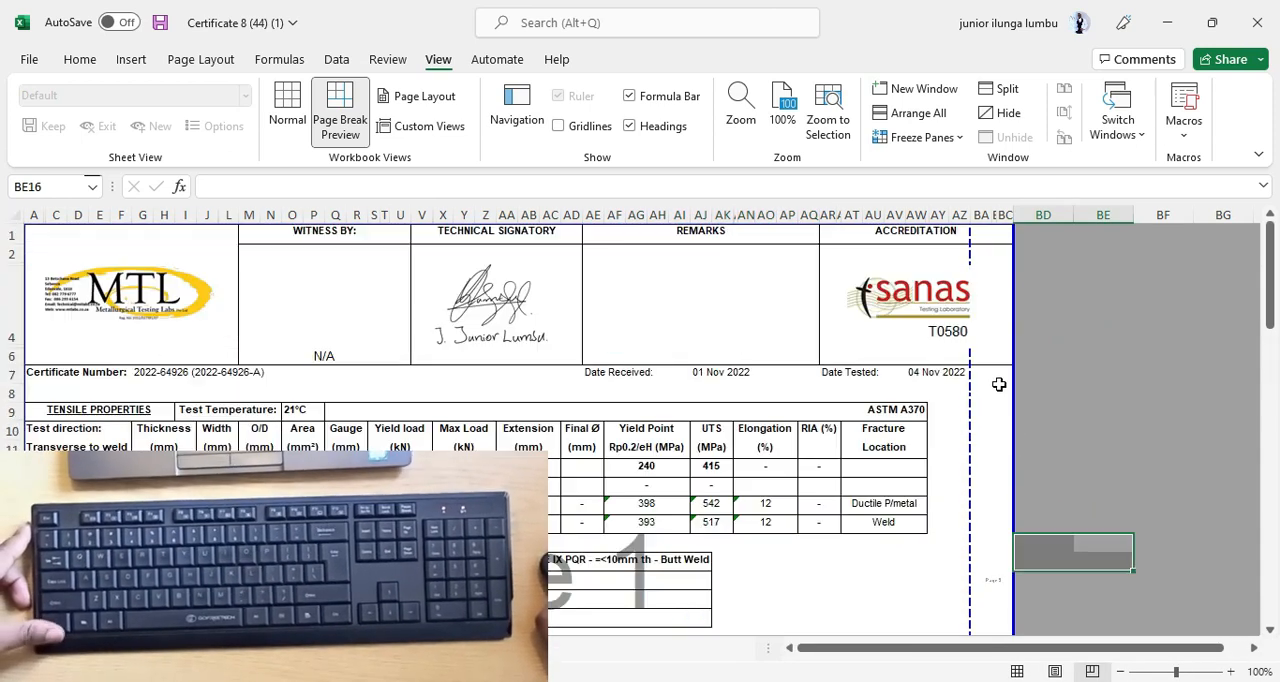
pyautogui.keyDown('ctrl'); pyautogui.scroll(1, 1069, 369); pyautogui.keyUp('ctrl')
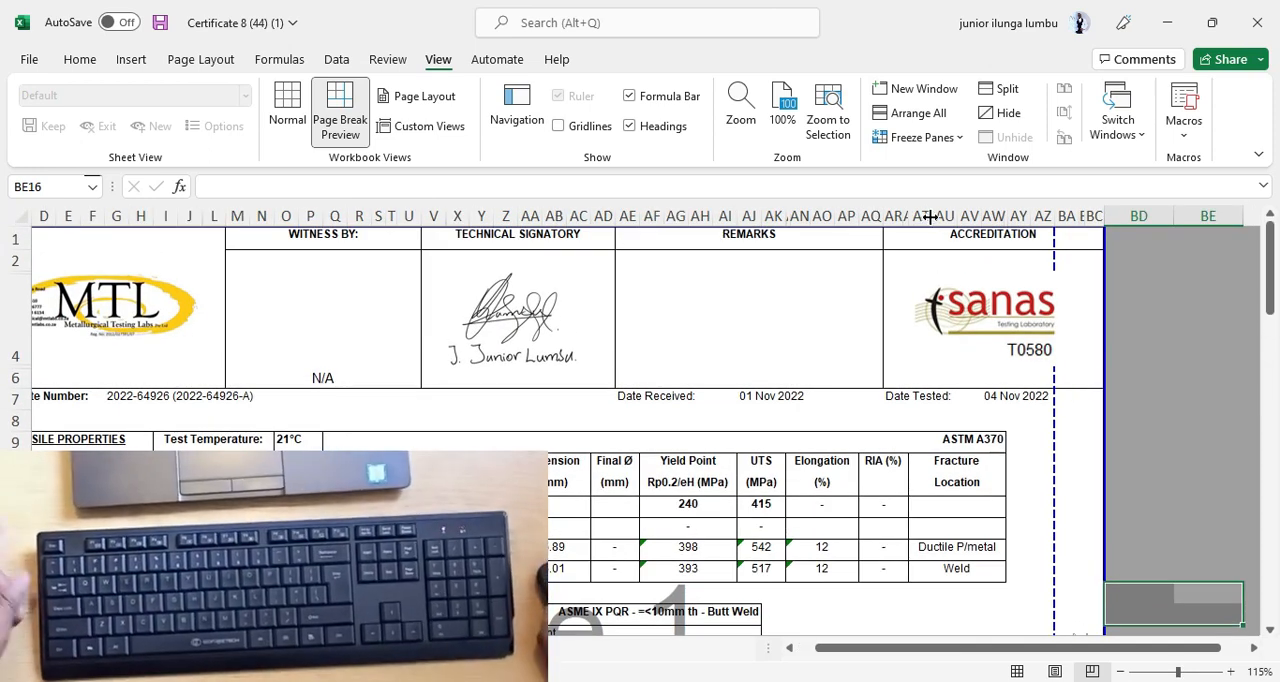
pyautogui.moveTo(930, 217); pyautogui.dragTo(914, 217)
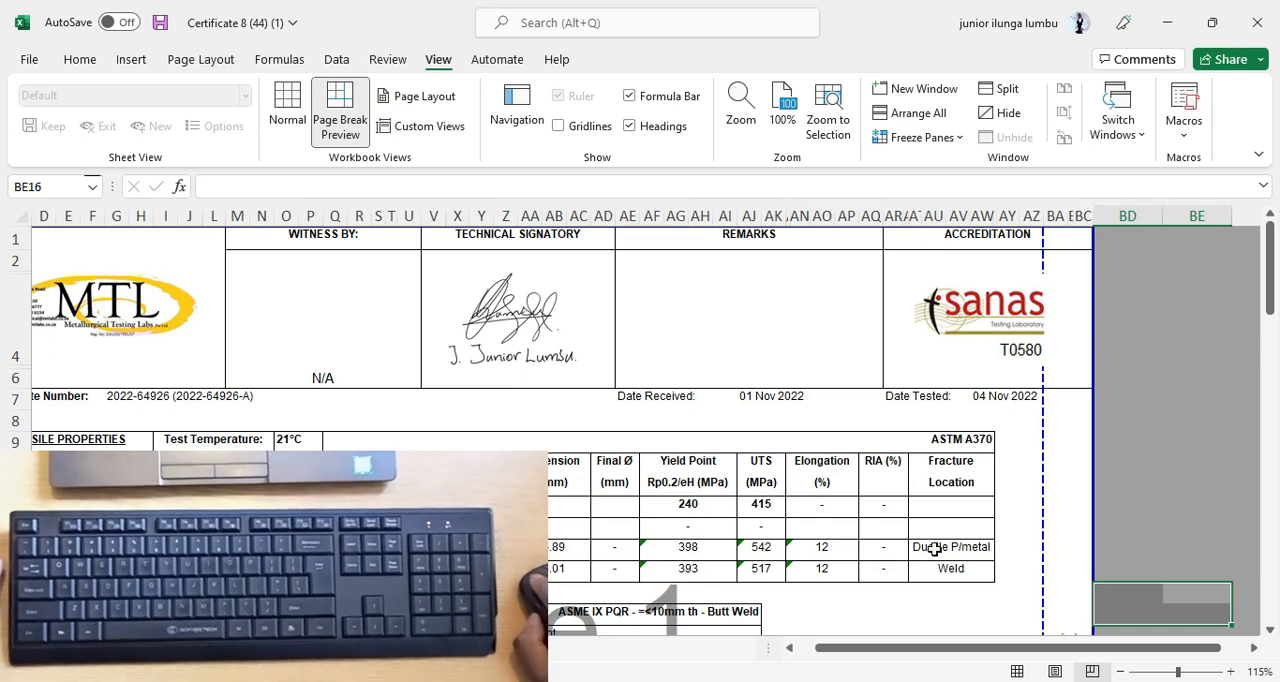
pyautogui.click(933, 548)
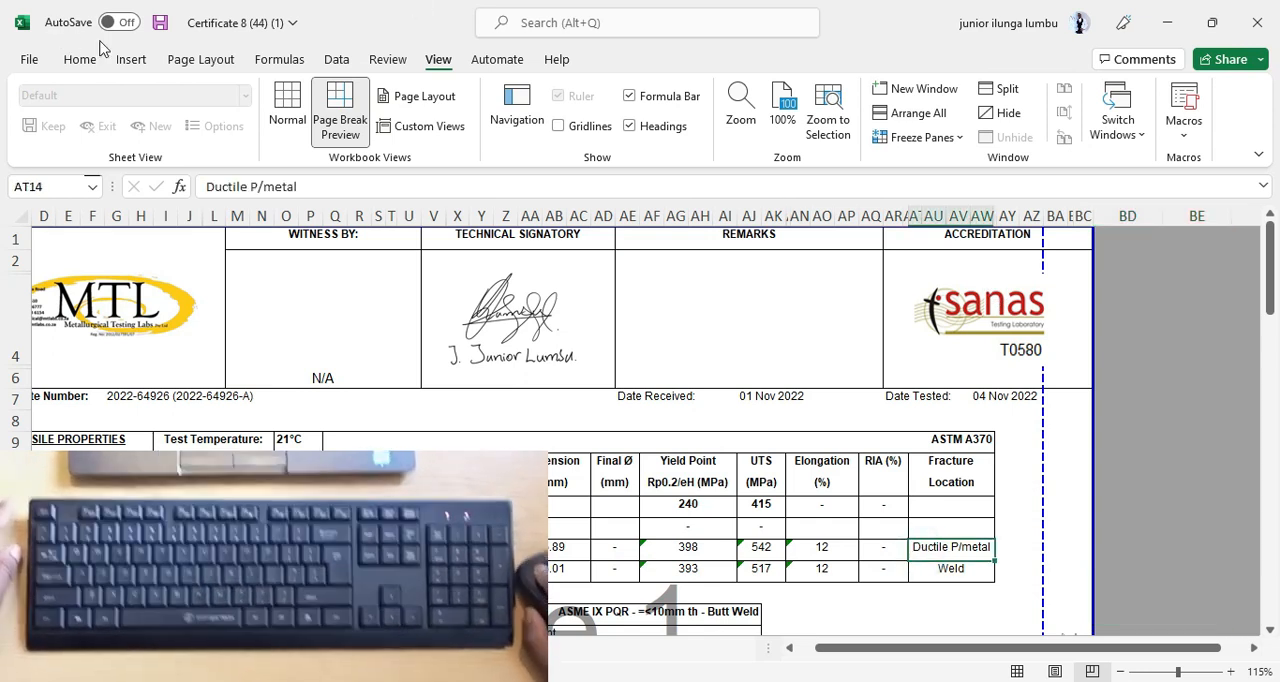
pyautogui.click(78, 64)
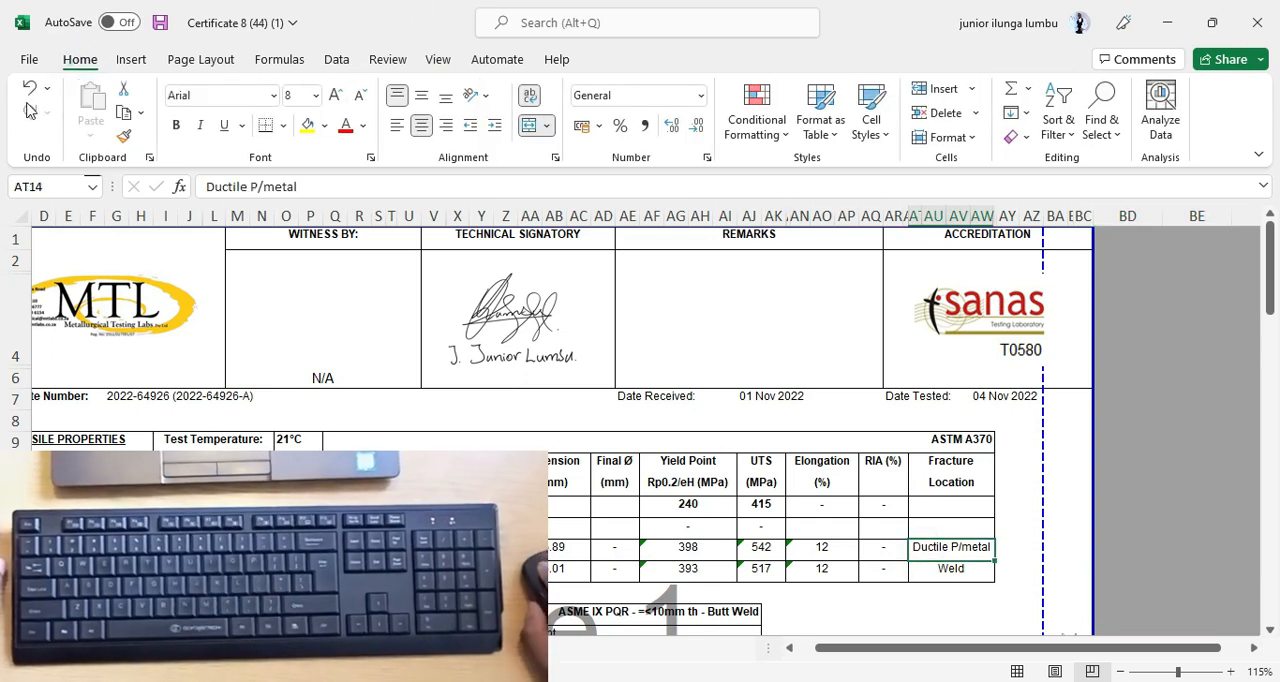
pyautogui.click(30, 88)
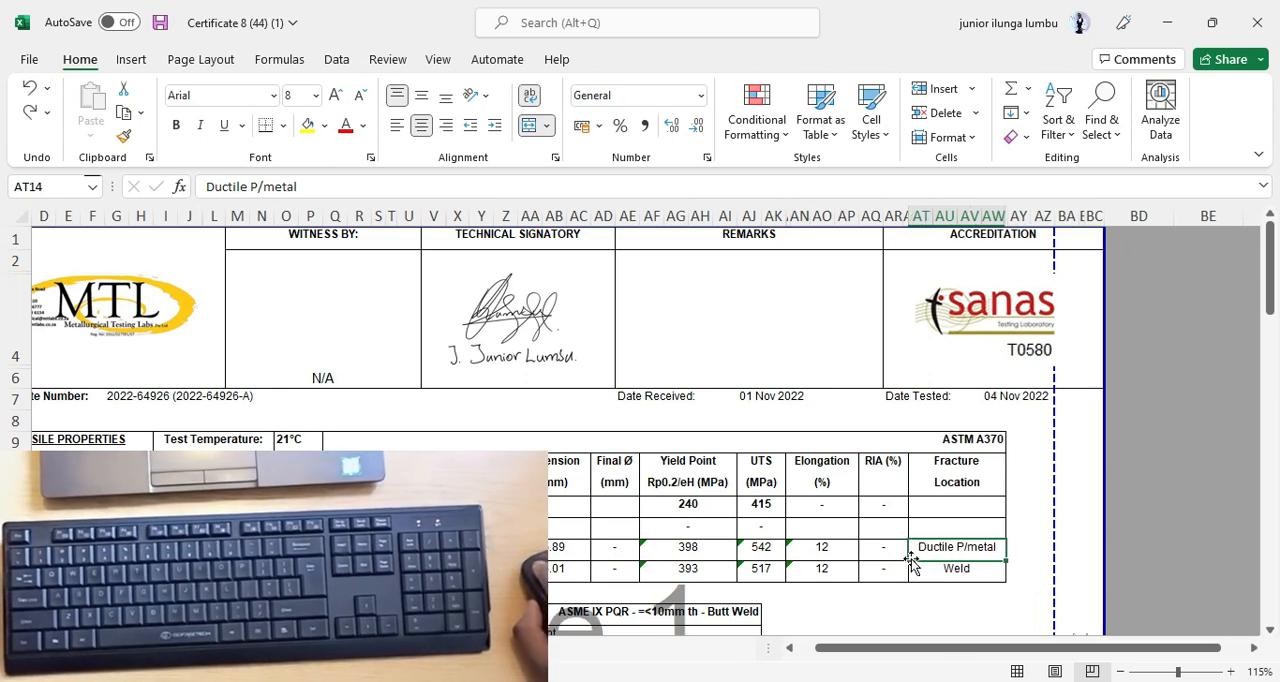
# Slightly narrow columns AT, BA and AI, and the columns under the Elongation and RIA headings, to reduce the certificate's width.
pyautogui.moveTo(929, 218); pyautogui.dragTo(916, 217)
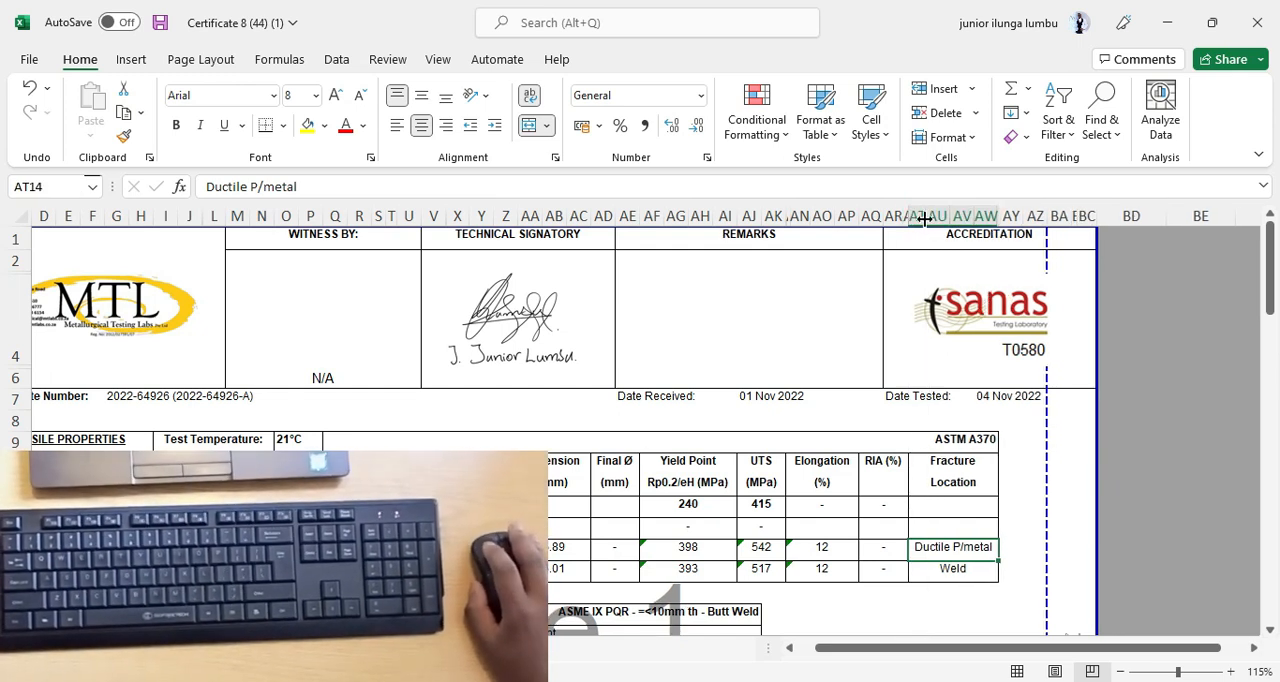
pyautogui.moveTo(1071, 217); pyautogui.dragTo(1059, 218)
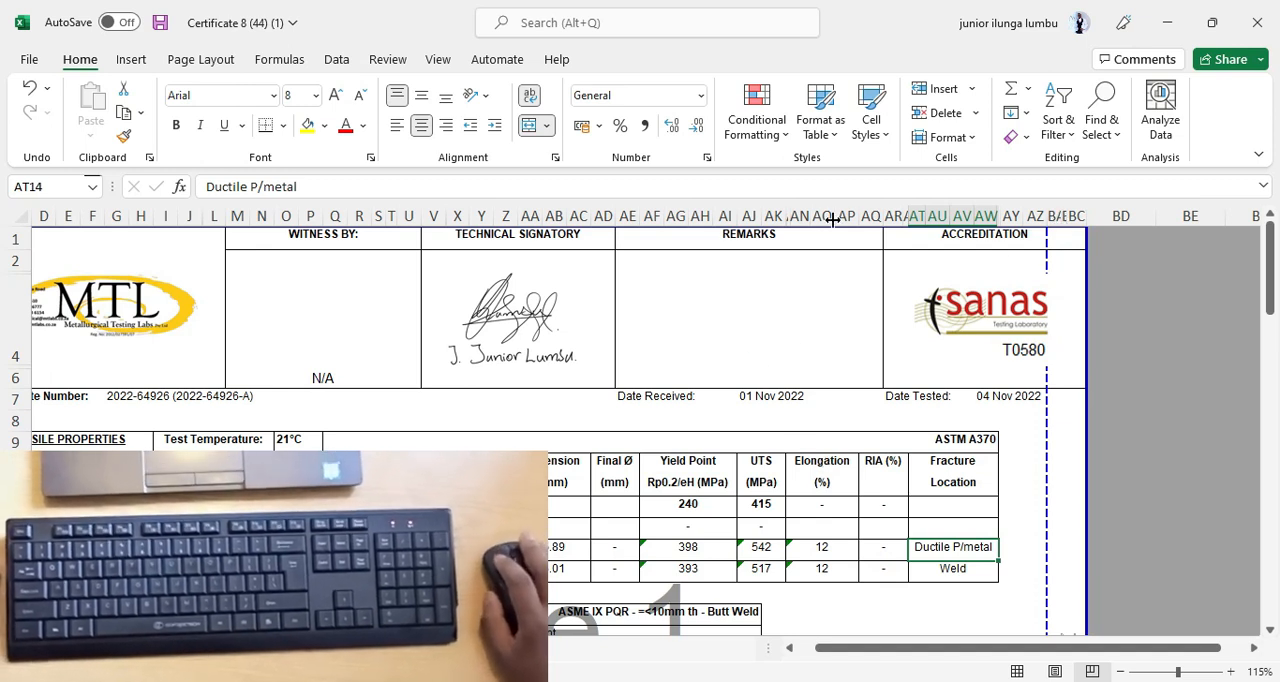
pyautogui.moveTo(832, 222); pyautogui.dragTo(875, 216)
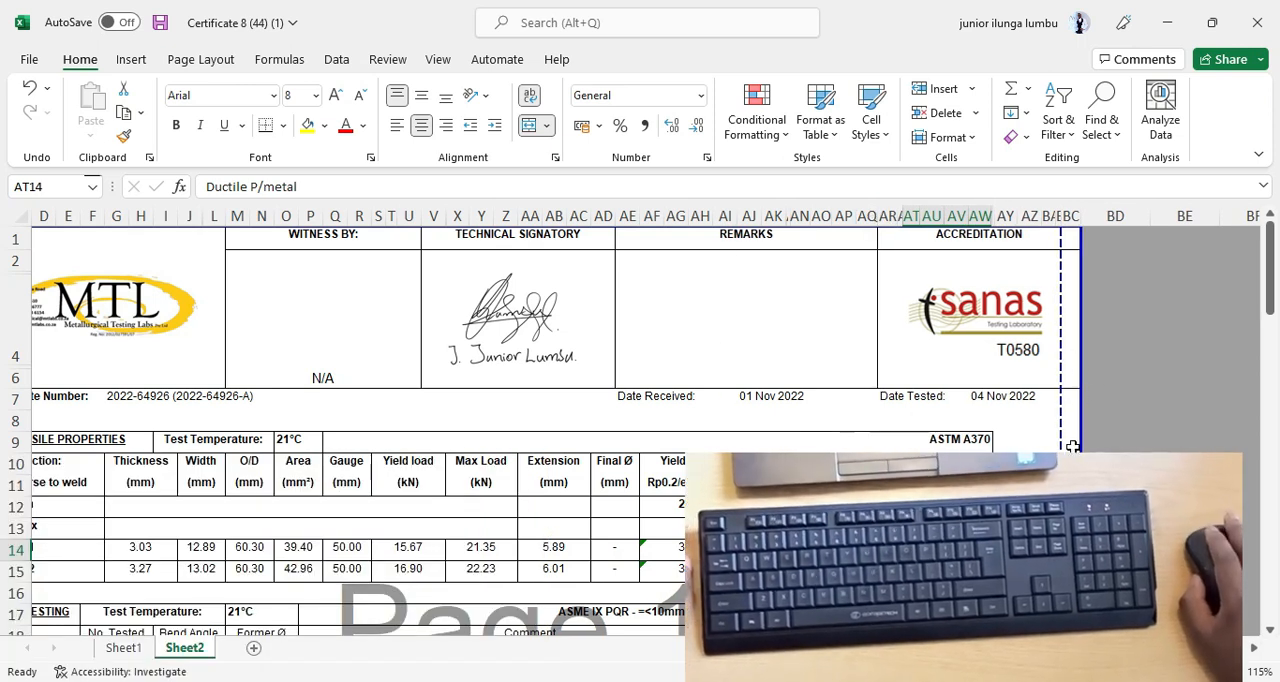
pyautogui.scroll(-1, 1069, 398)
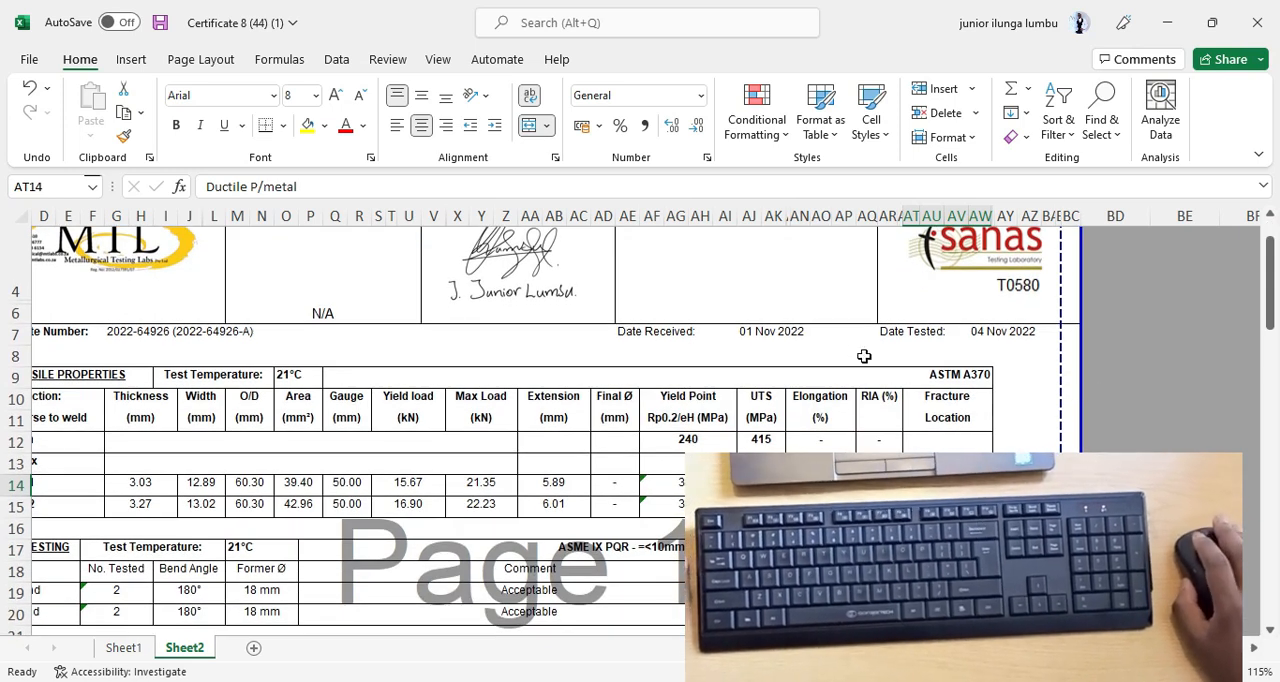
pyautogui.click(727, 216)
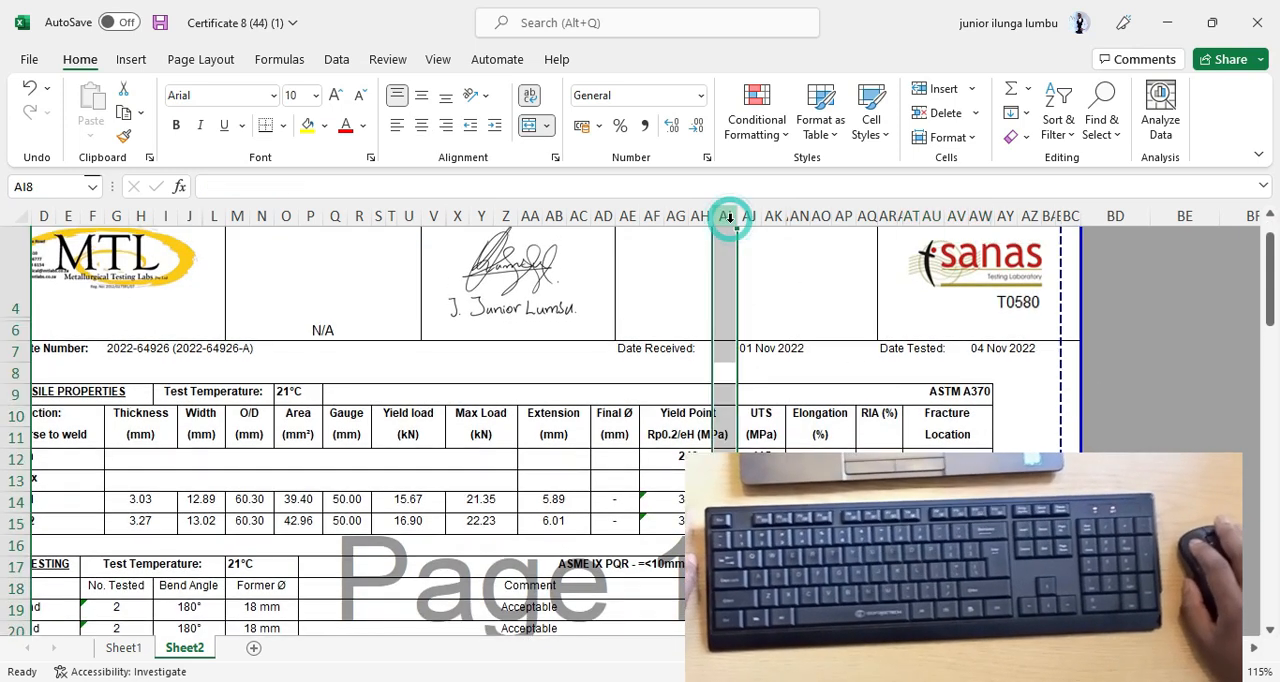
pyautogui.moveTo(736, 217); pyautogui.dragTo(731, 222)
# Move the dashed vertical page break out to the solid page boundary after column BC.
pyautogui.click(1028, 502)
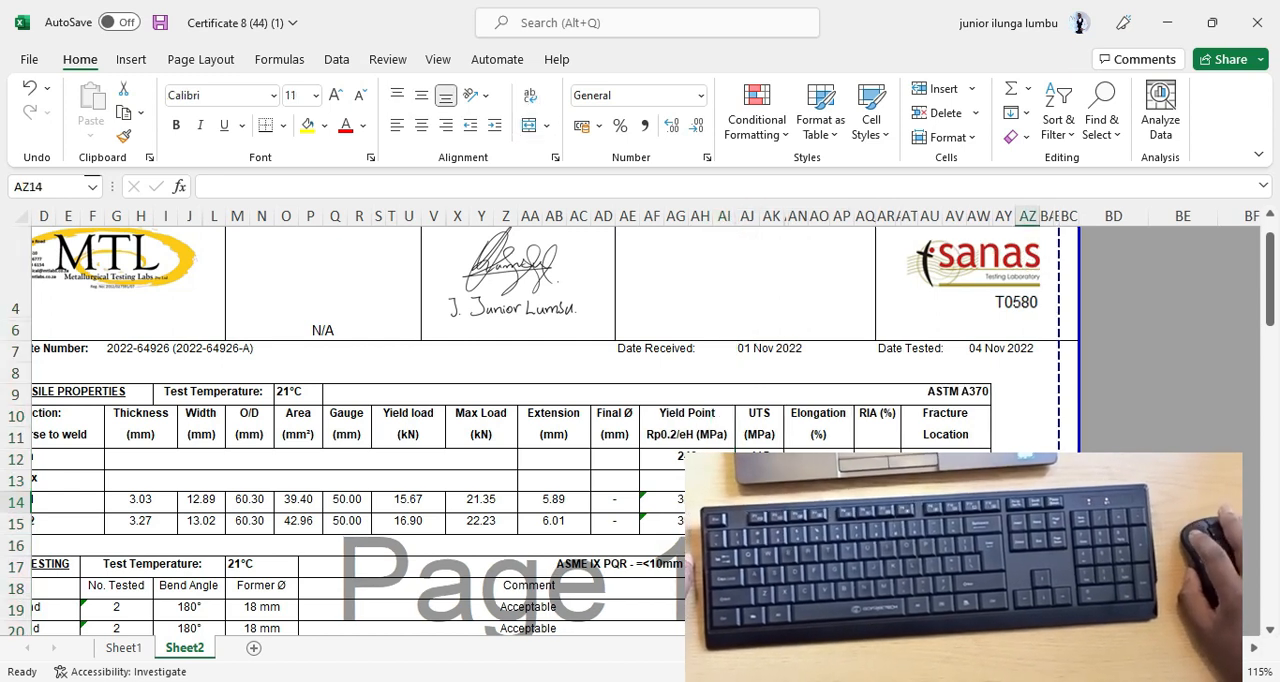
pyautogui.moveTo(1058, 370); pyautogui.dragTo(1092, 372)
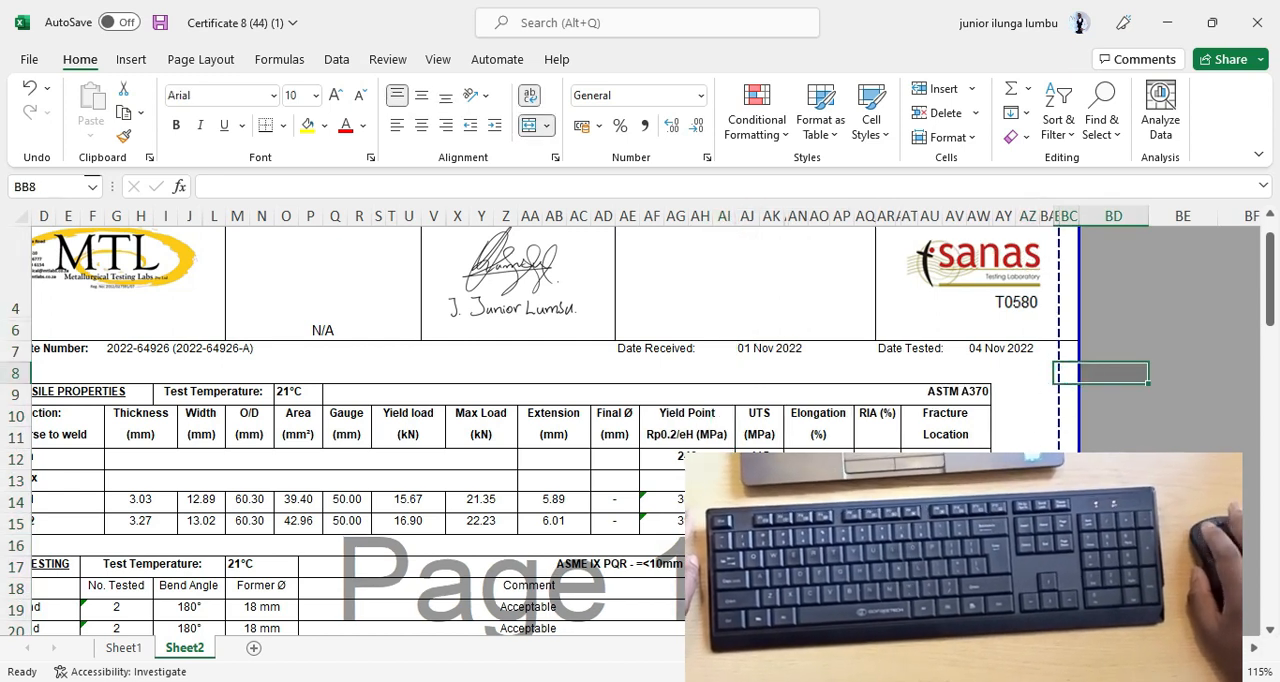
pyautogui.click(1028, 502)
pyautogui.moveTo(1060, 411); pyautogui.dragTo(1080, 400)
pyautogui.scroll(-2, 615, 541)
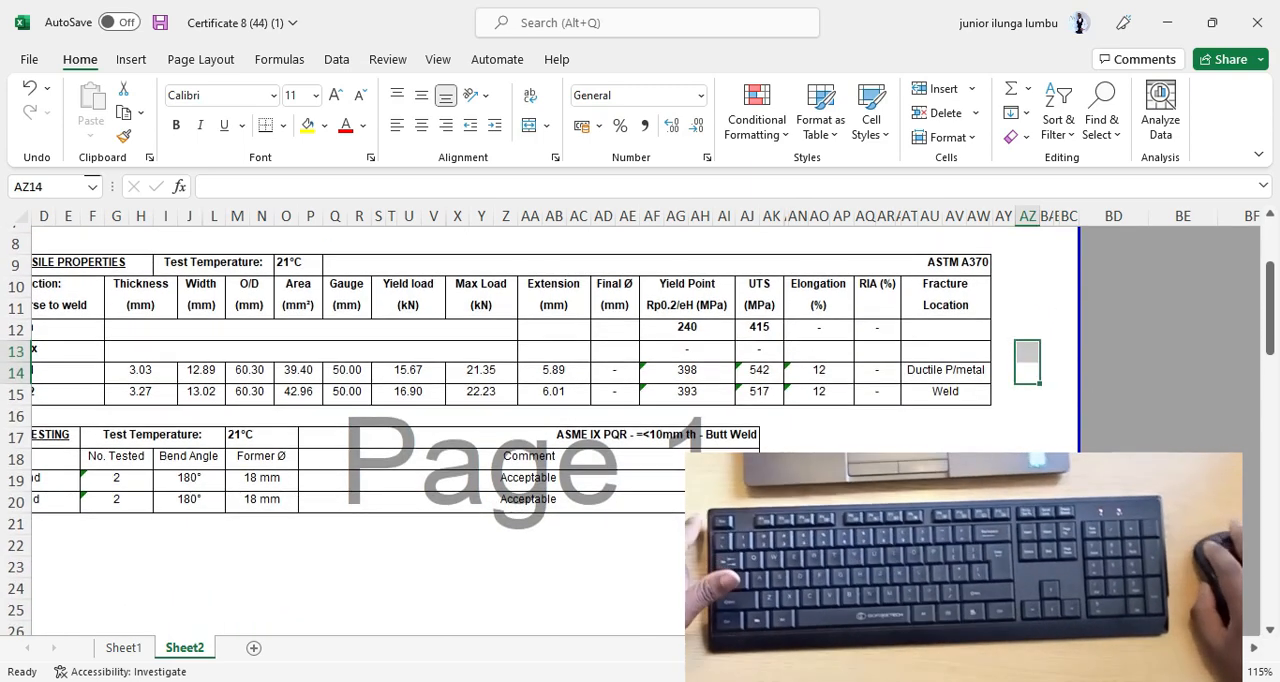
# Examine the certificate's full width, the second header block and the horizontal page break above the Load-Extension Curve pictures.
pyautogui.hscroll(-1, 440, 554)
pyautogui.scroll(-4, 508, 531)
pyautogui.scroll(3, 505, 531)
pyautogui.scroll(-3, 505, 531)
pyautogui.scroll(6, 527, 530)
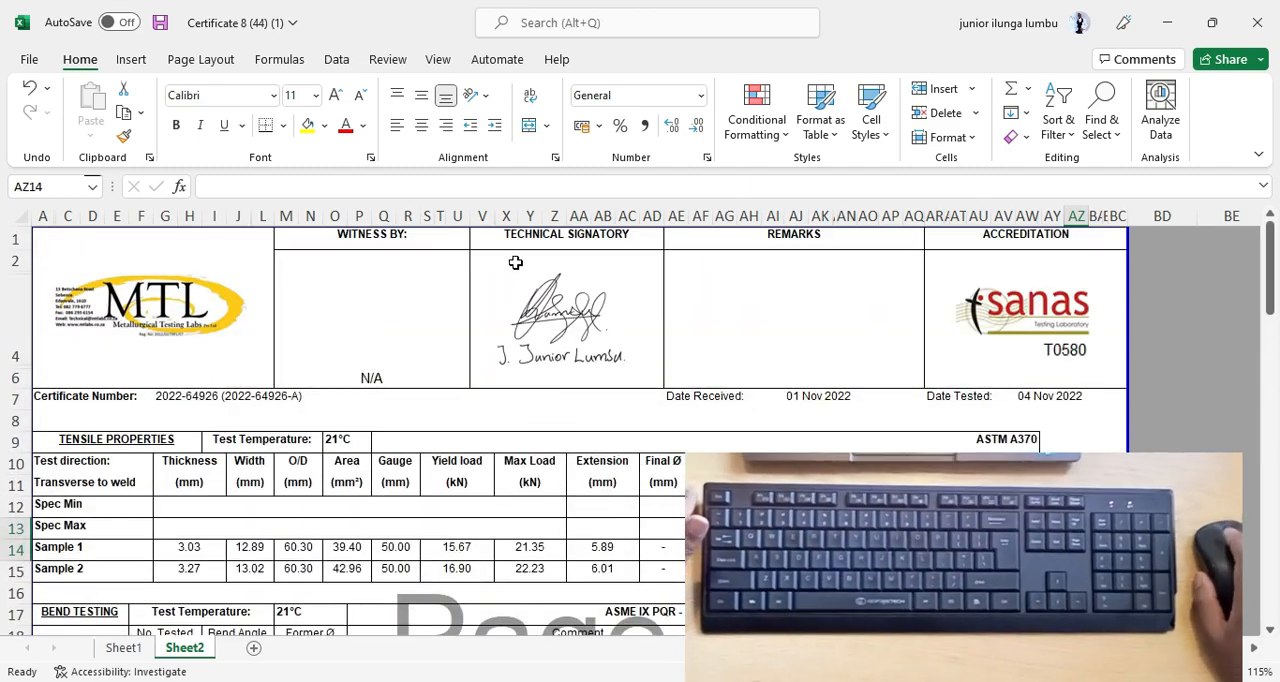
pyautogui.scroll(-6, 507, 327)
pyautogui.scroll(-2, 451, 463)
pyautogui.scroll(2, 451, 463)
pyautogui.scroll(-2, 88, 463)
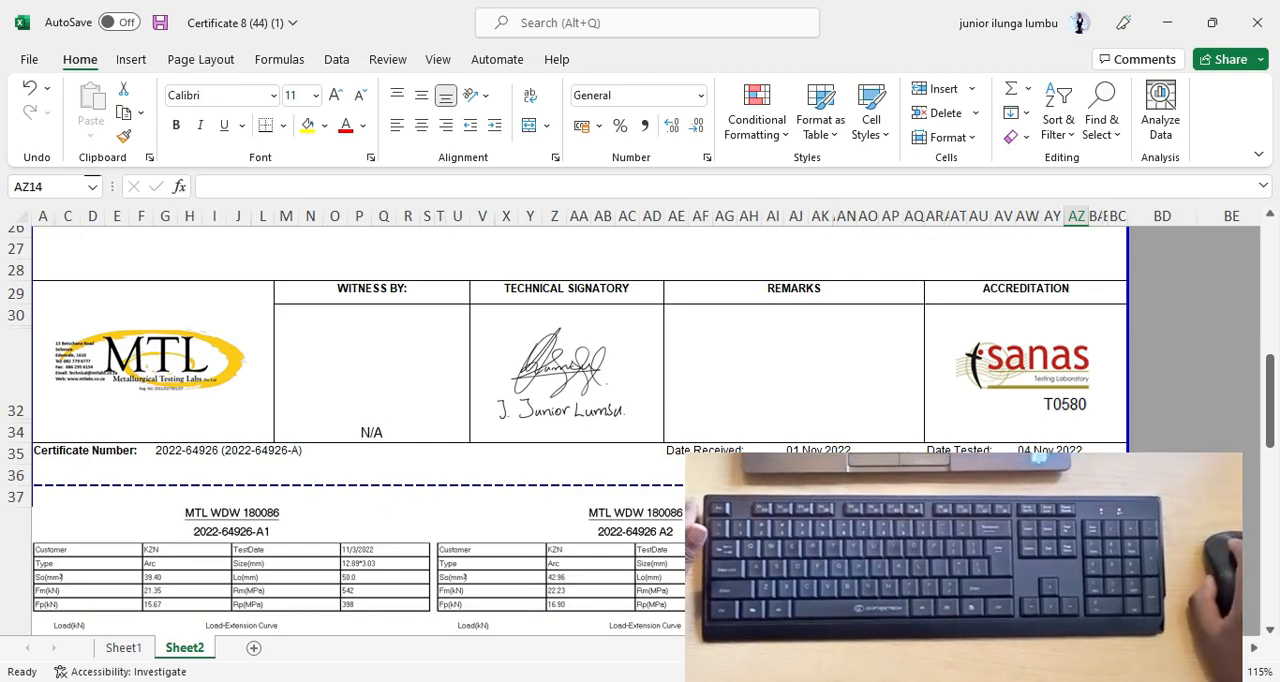
pyautogui.scroll(-4, 460, 522)
pyautogui.scroll(1, 660, 491)
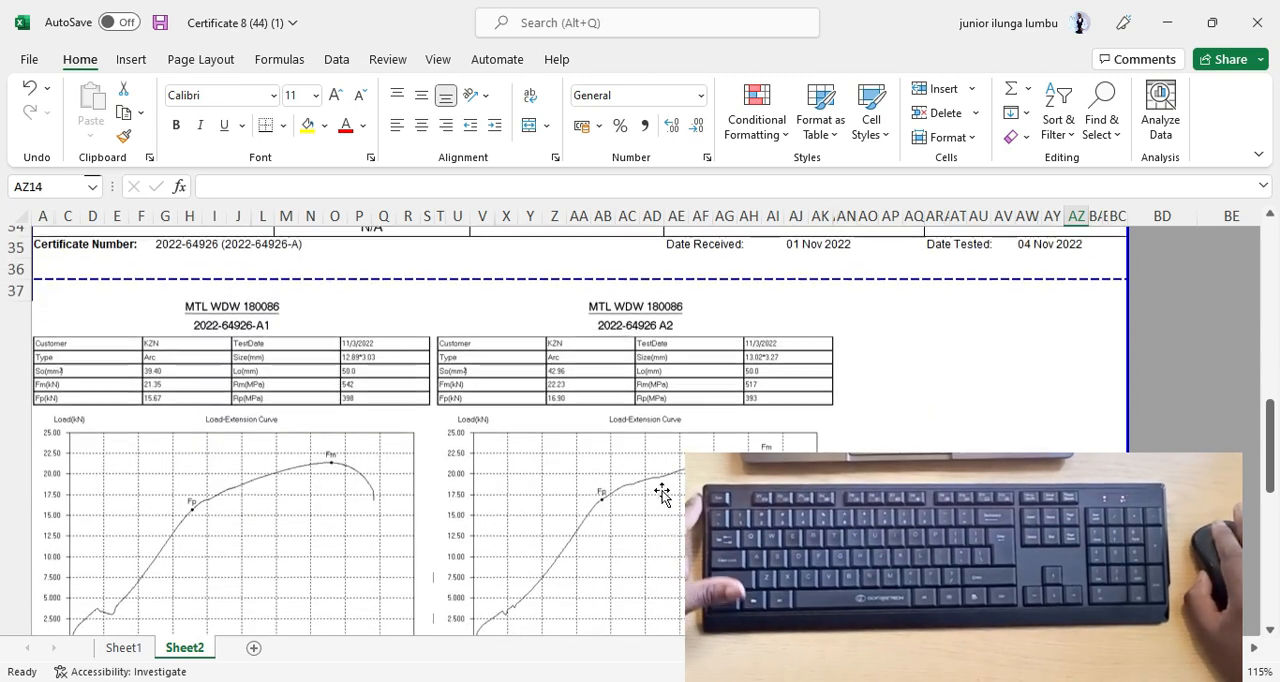
pyautogui.scroll(1, 314, 531)
# Select both Load-Extension Curve pictures and move them up together until their bottom edges reach about row 19.
pyautogui.click(307, 487)
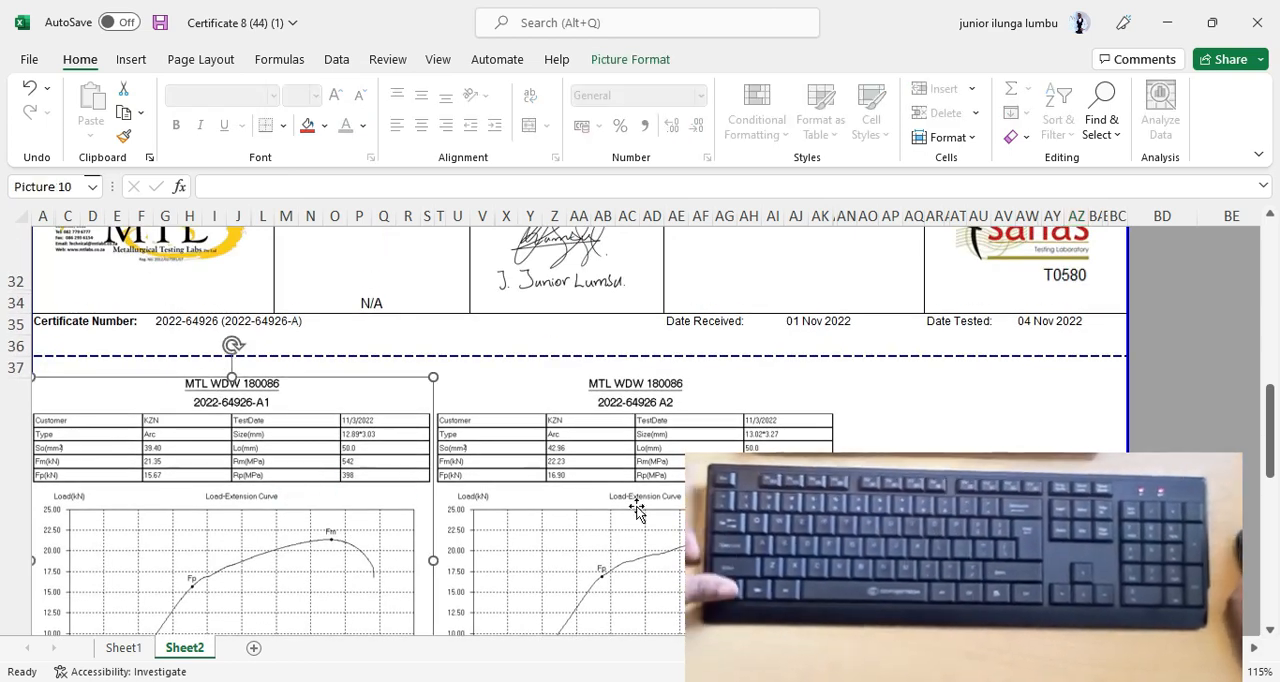
pyautogui.keyDown('ctrl'); pyautogui.click(598, 508); pyautogui.keyUp('ctrl')
pyautogui.scroll(1, 665, 557)
pyautogui.moveTo(664, 557); pyautogui.dragTo(664, 321)
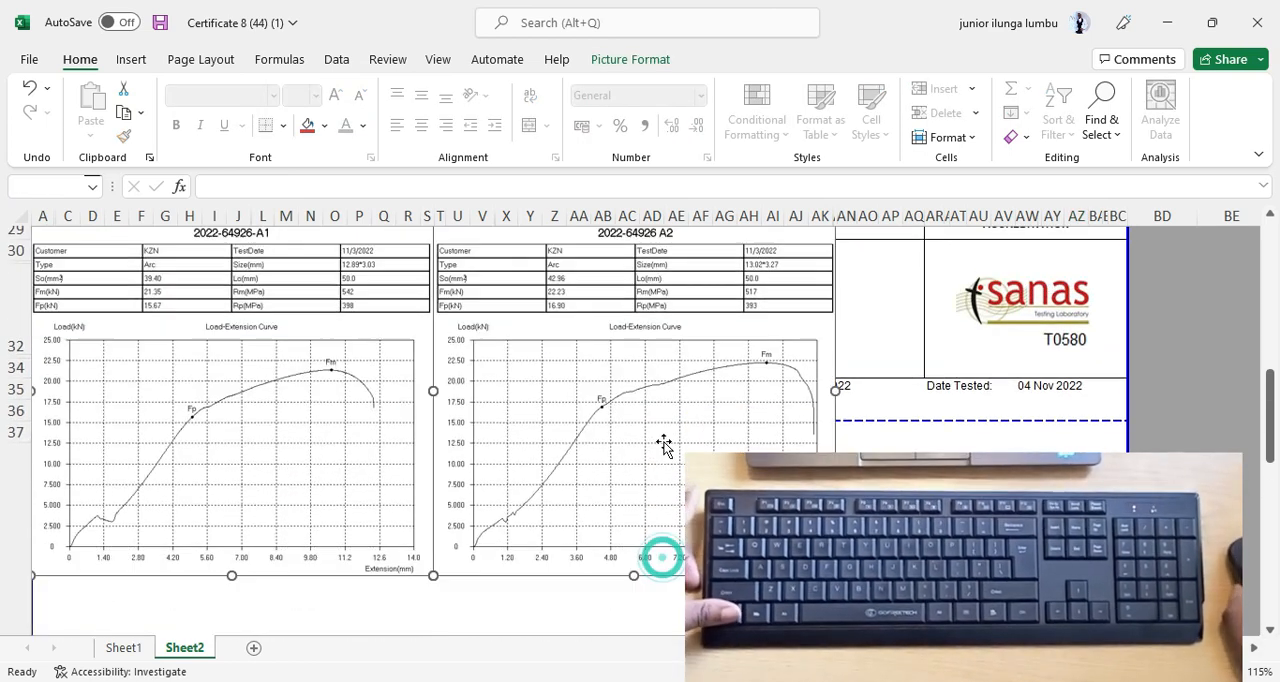
pyautogui.scroll(4, 690, 550)
pyautogui.moveTo(692, 550); pyautogui.dragTo(665, 333)
pyautogui.moveTo(671, 526); pyautogui.dragTo(571, 340)
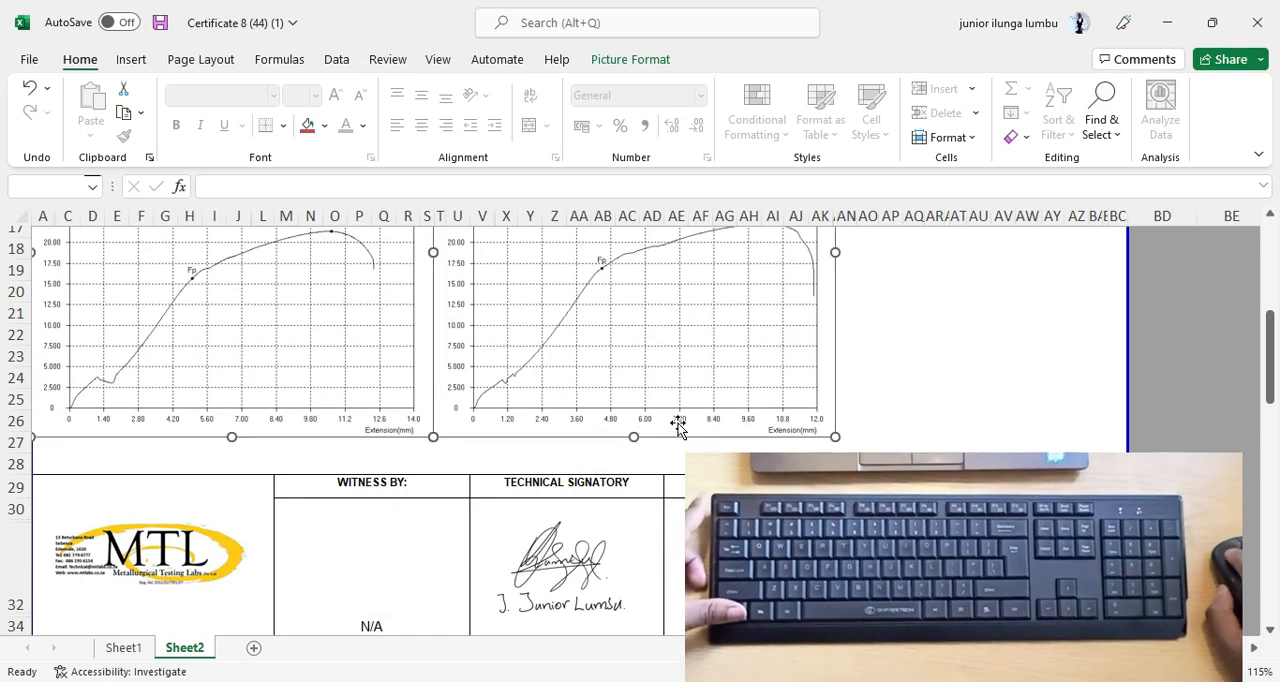
pyautogui.moveTo(677, 426); pyautogui.dragTo(655, 388)
pyautogui.scroll(-2, 533, 428)
pyautogui.scroll(7, 495, 535)
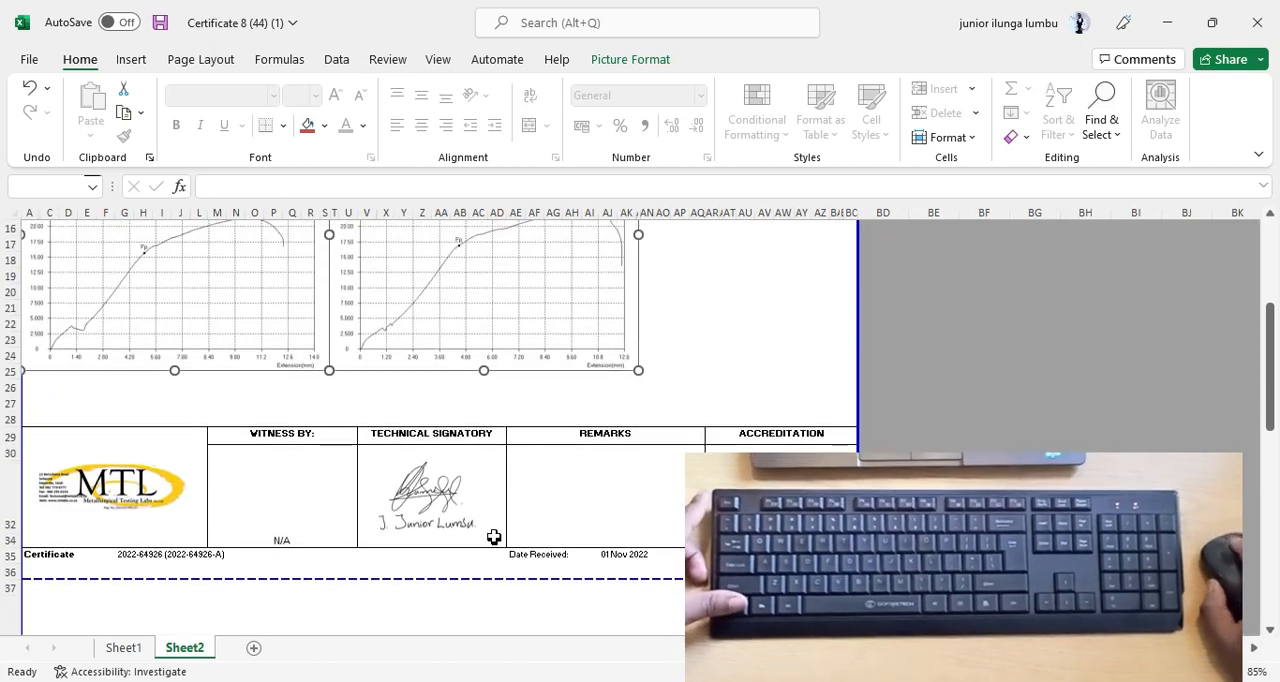
pyautogui.moveTo(524, 471); pyautogui.dragTo(511, 392)
pyautogui.scroll(-5, 500, 420)
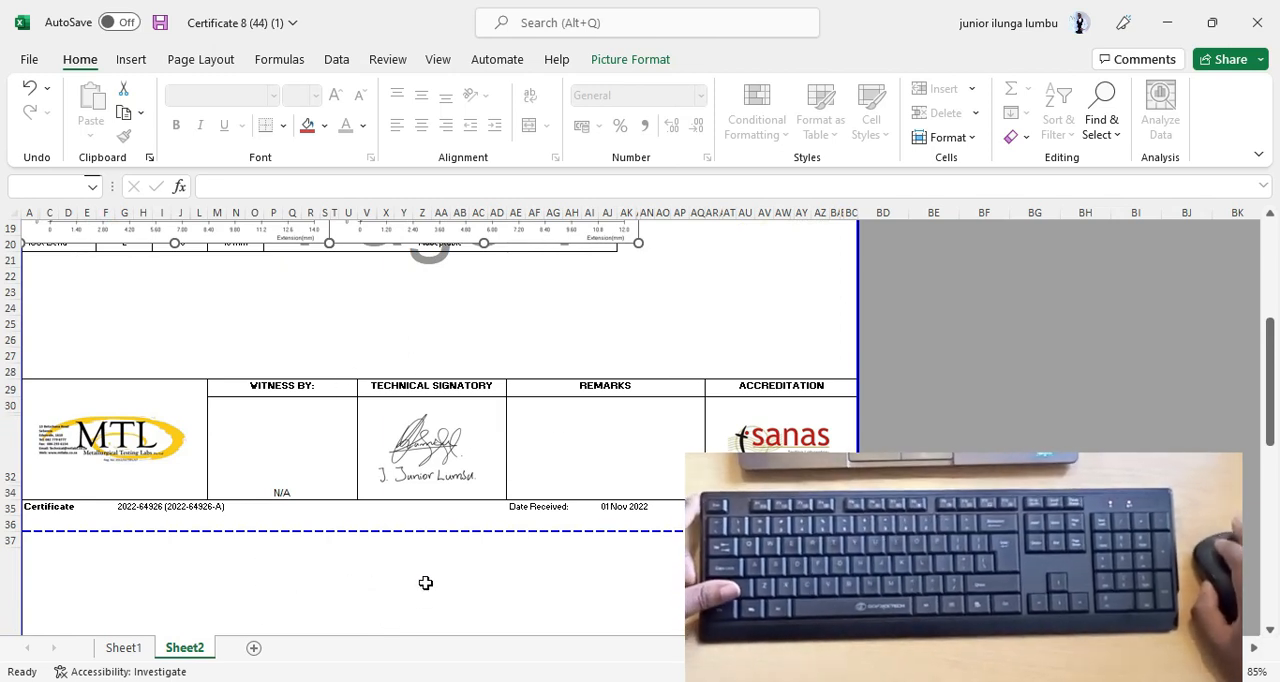
# Insert three blank rows at rows 22 to 24, below the Bend Testing table.
pyautogui.moveTo(27, 297); pyautogui.dragTo(45, 328)
pyautogui.click(124, 323)
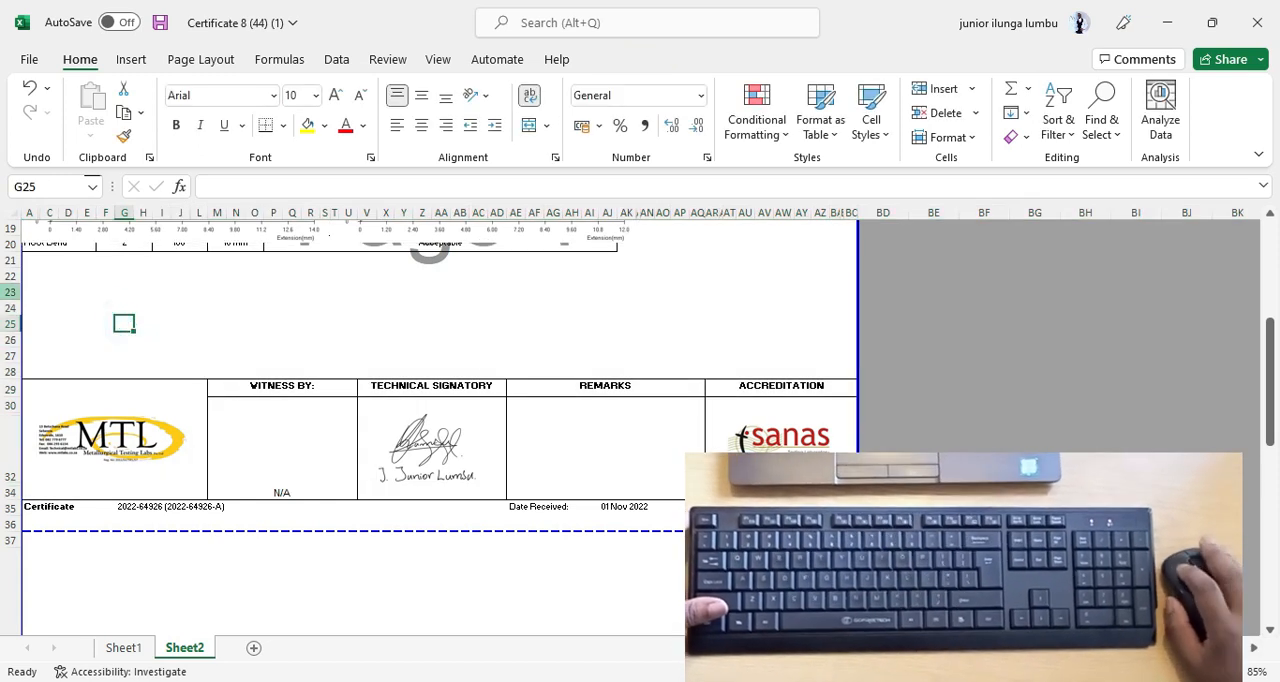
pyautogui.click(9, 277)
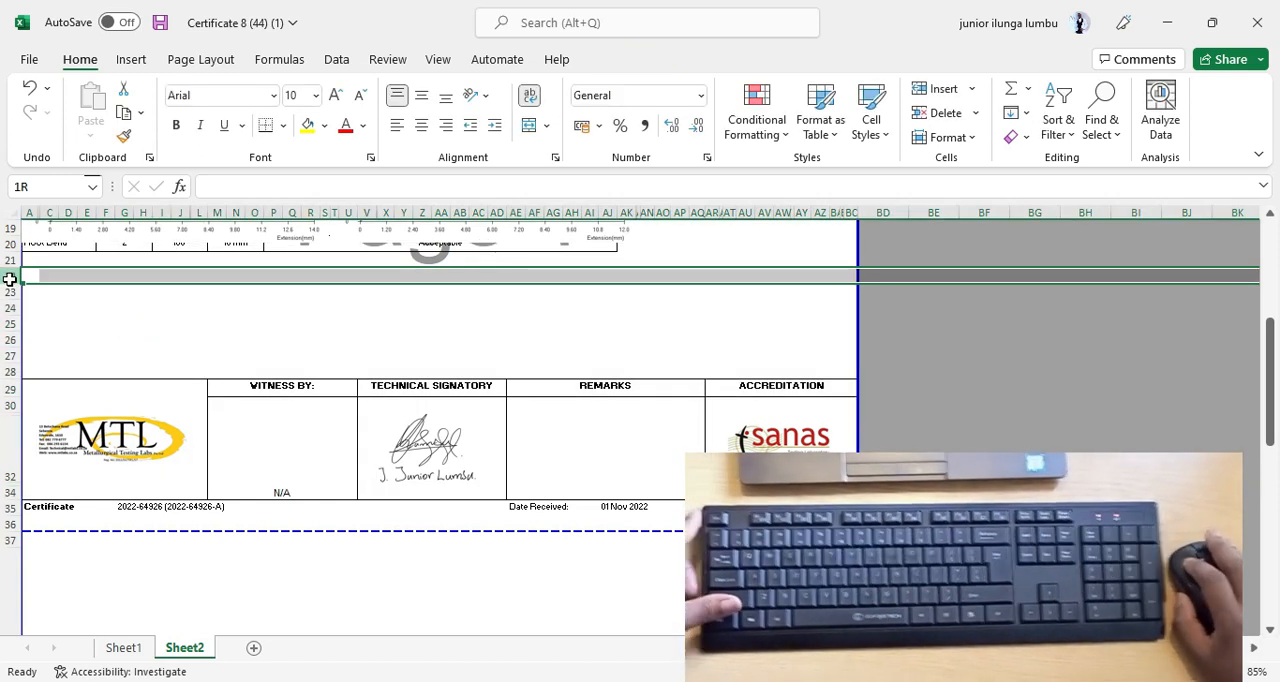
pyautogui.moveTo(9, 279); pyautogui.dragTo(10, 309)
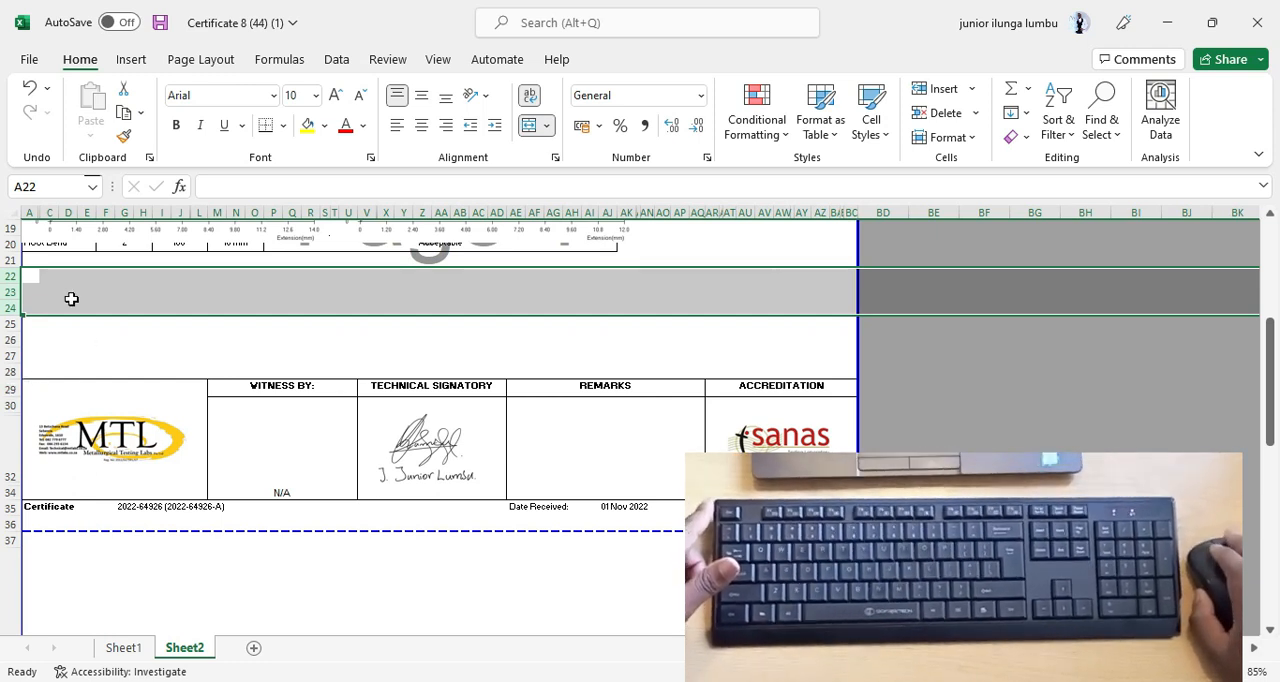
pyautogui.click(105, 347)
pyautogui.moveTo(9, 276); pyautogui.dragTo(9, 306)
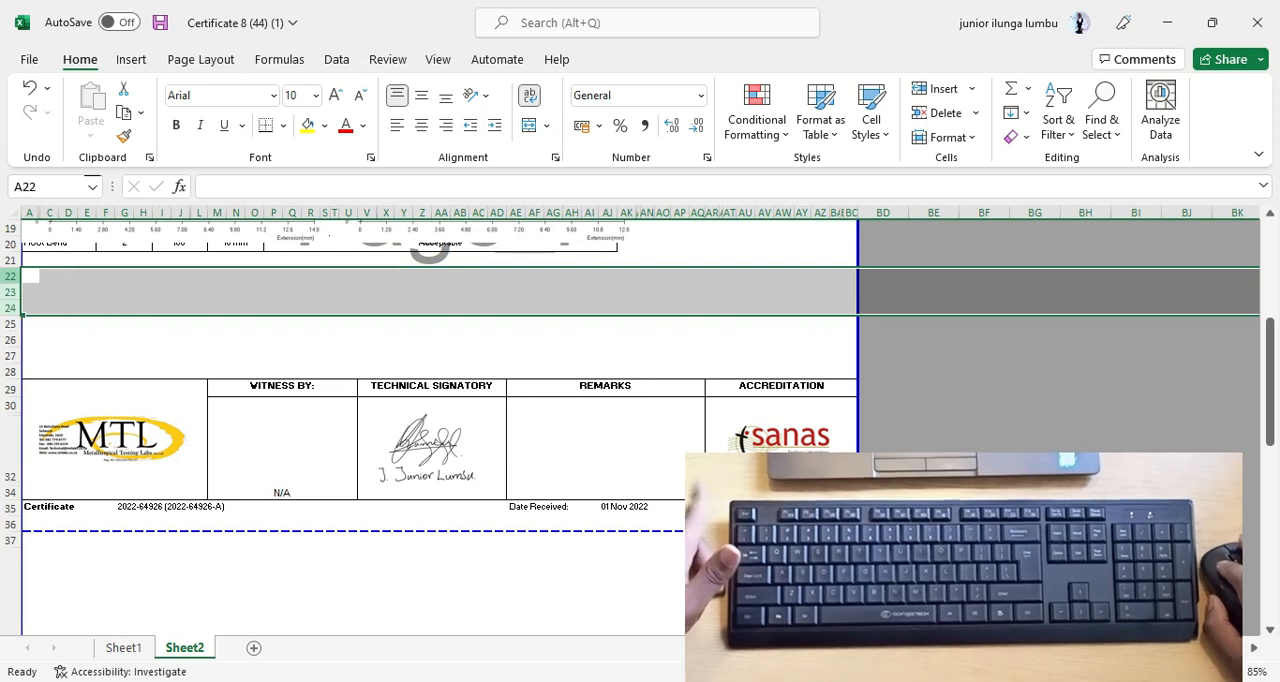
pyautogui.rightClick(64, 289)
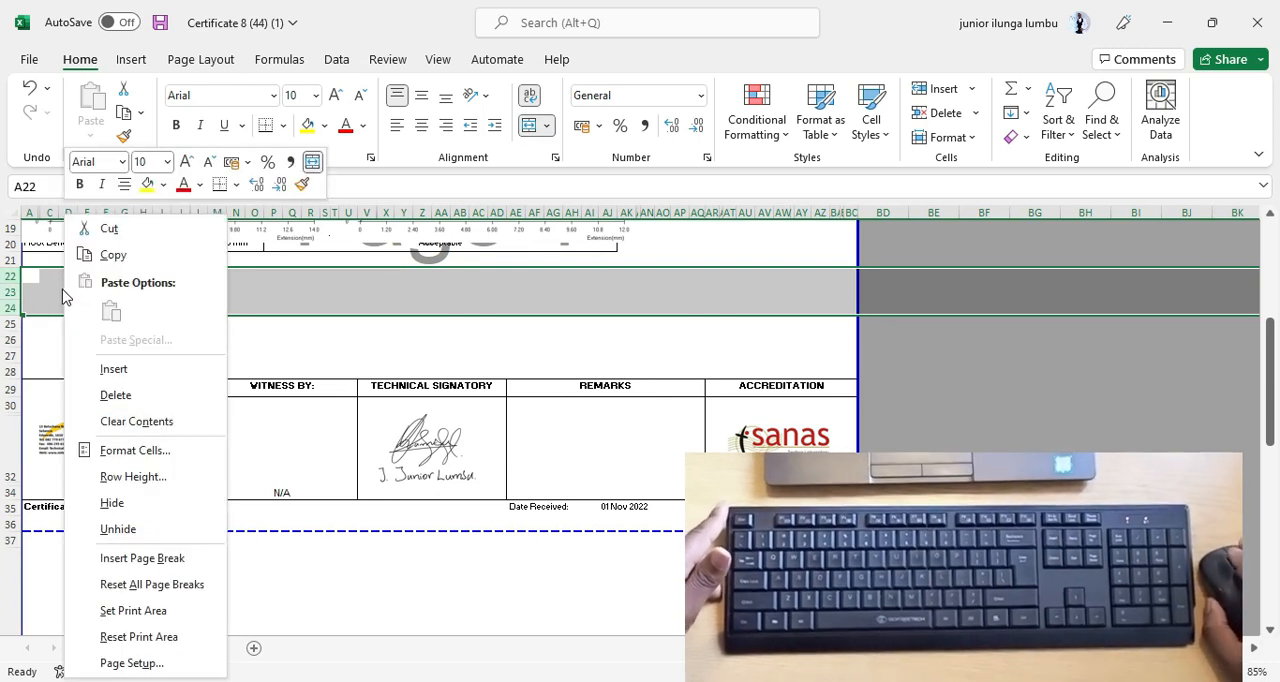
pyautogui.click(116, 370)
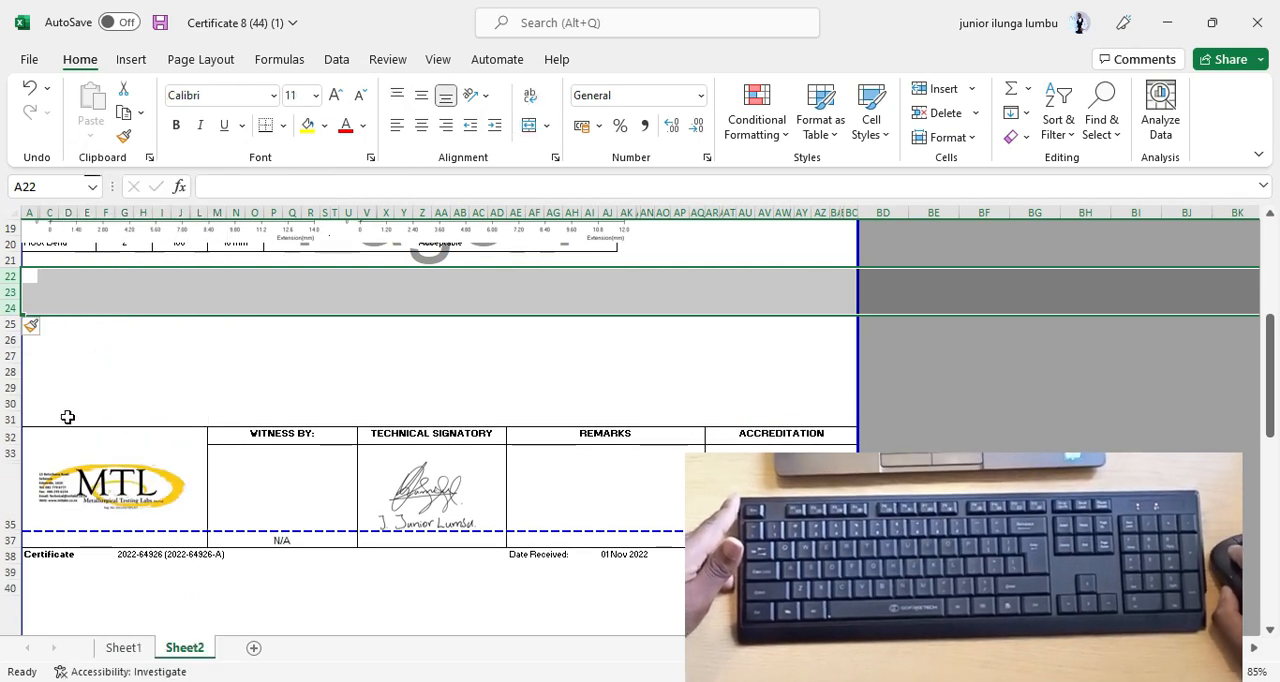
# Insert ten more blank rows at row 23 to push the second certificate header block below the horizontal page break.
pyautogui.click(17, 387)
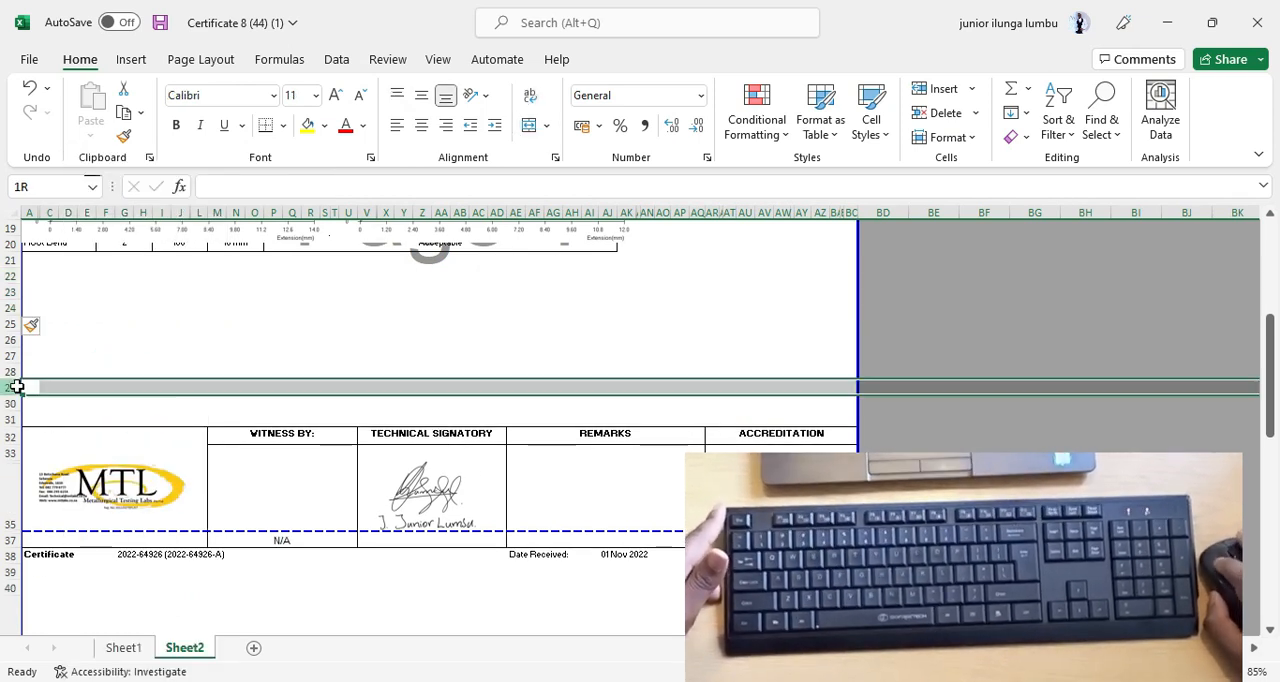
pyautogui.click(14, 403)
pyautogui.click(12, 419)
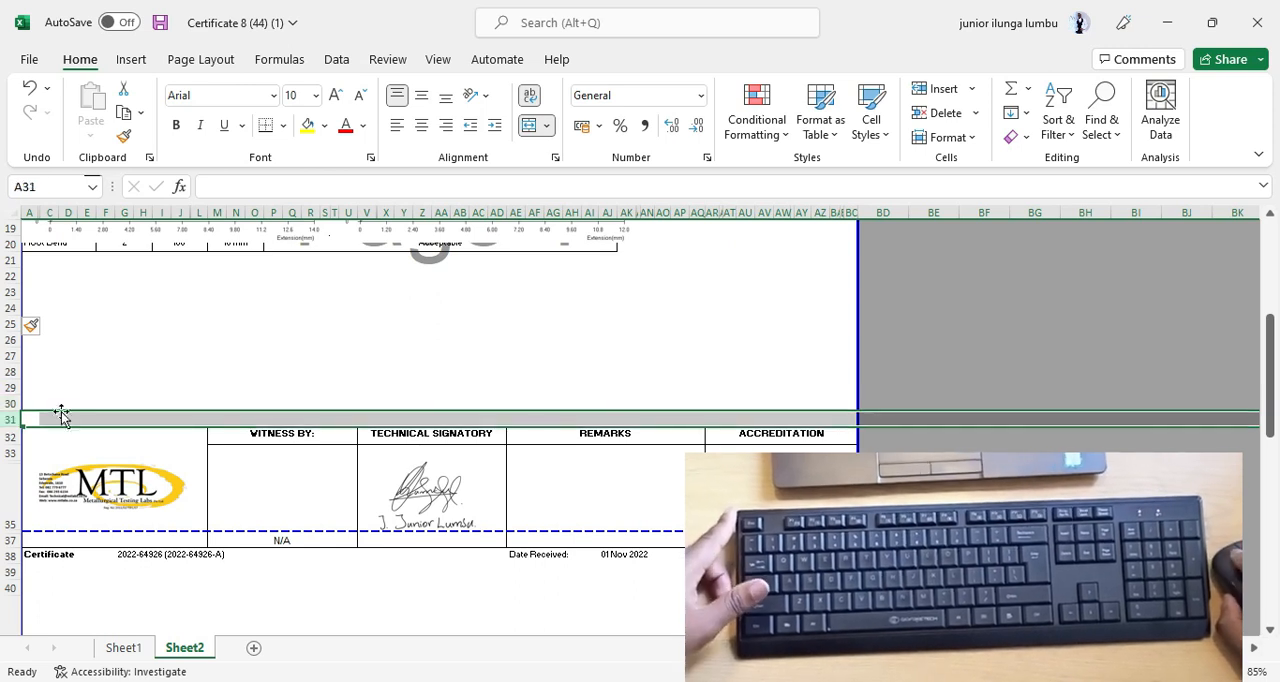
pyautogui.click(87, 371)
pyautogui.scroll(-2, 196, 428)
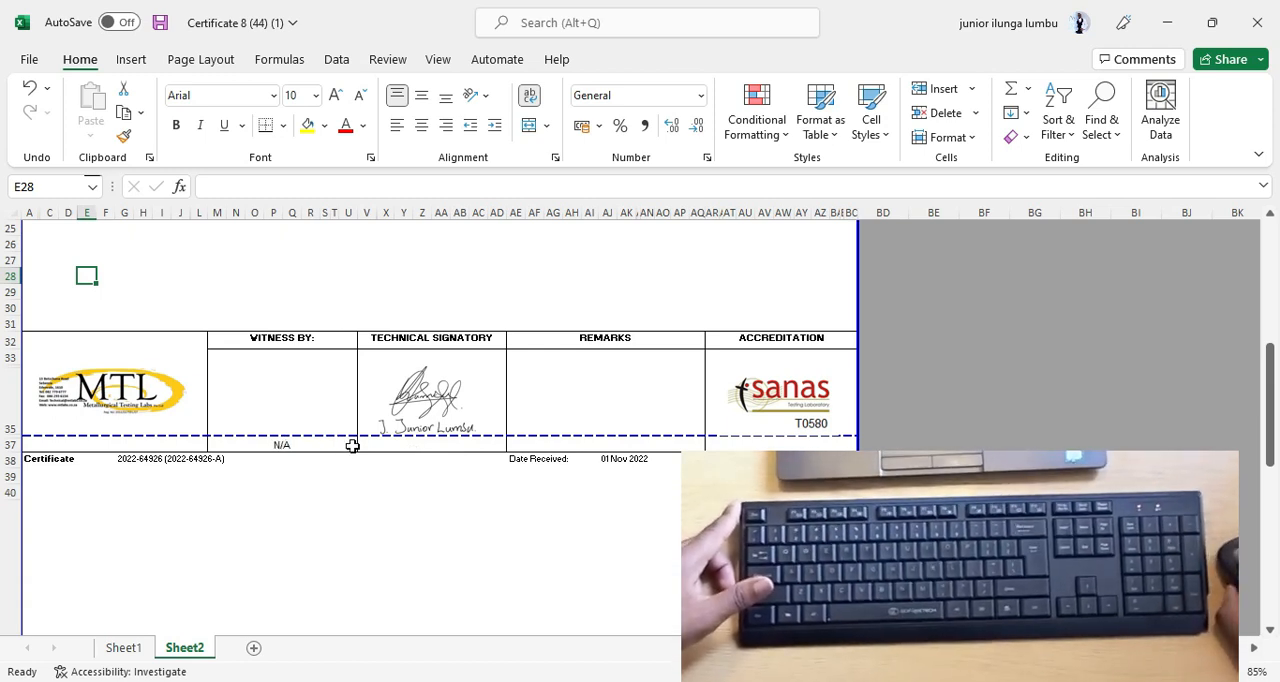
pyautogui.scroll(2, 189, 364)
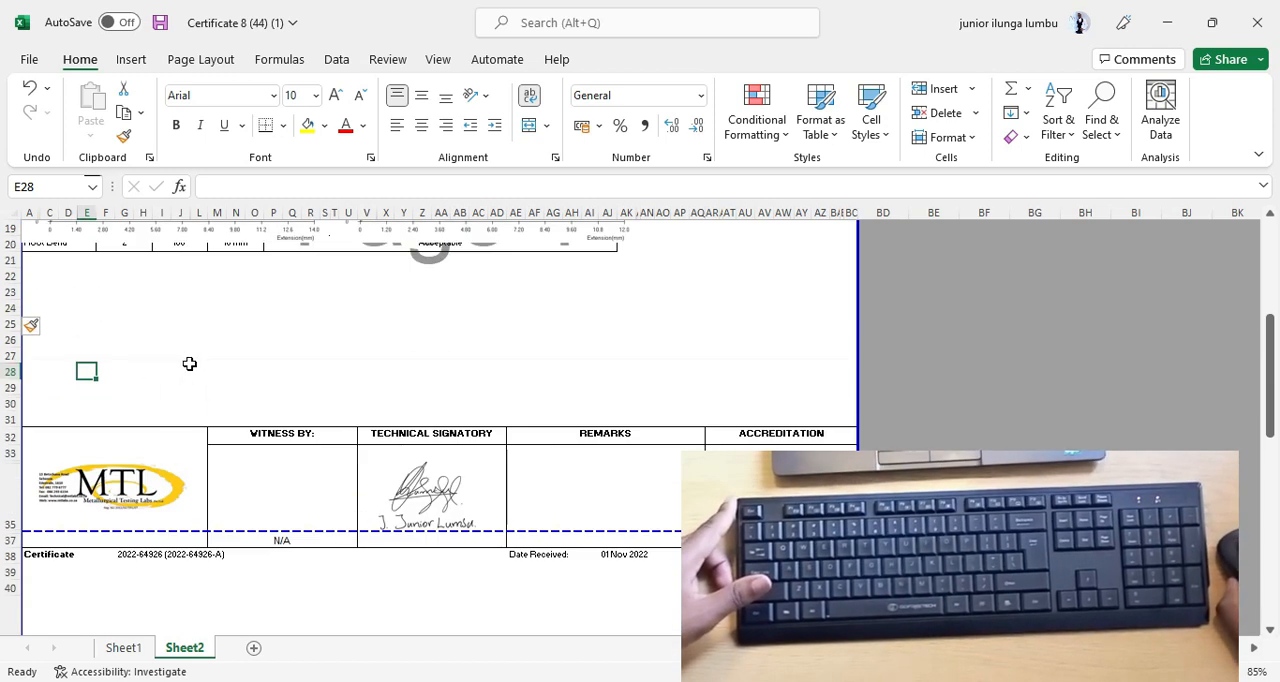
pyautogui.click(12, 292)
pyautogui.moveTo(12, 306); pyautogui.dragTo(30, 437)
pyautogui.rightClick(270, 327)
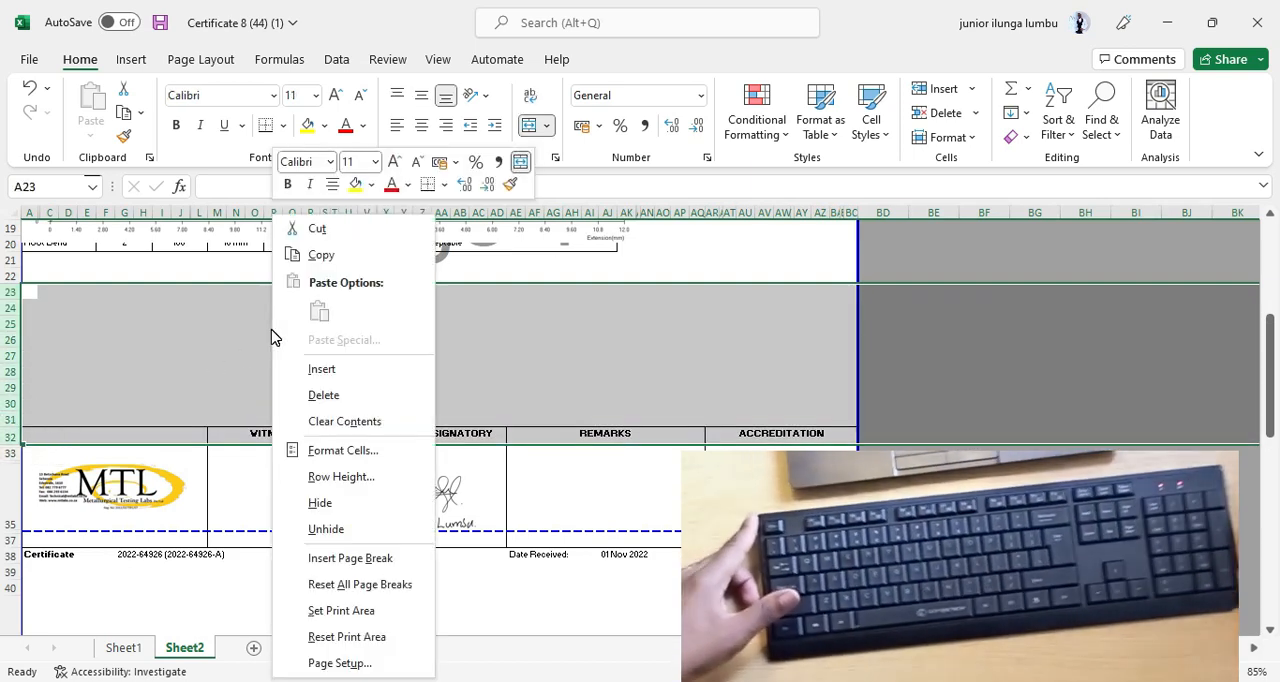
pyautogui.click(336, 372)
pyautogui.click(334, 434)
pyautogui.scroll(-2, 309, 457)
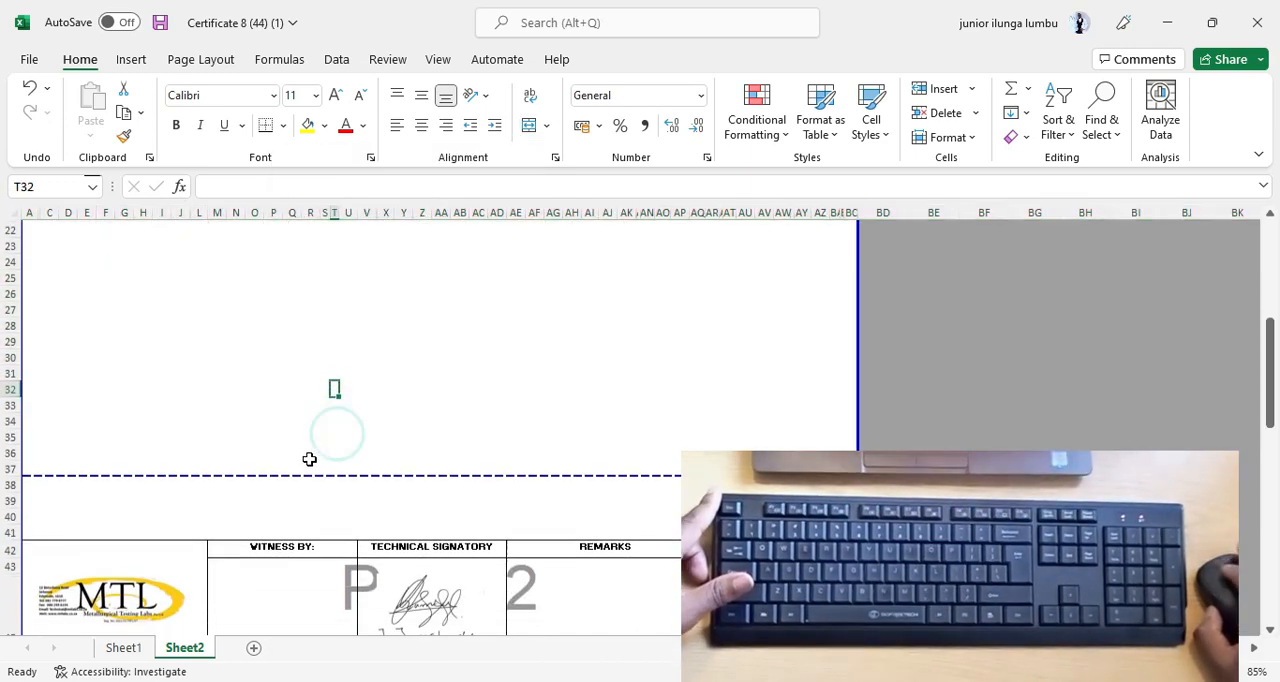
# Delete the four blank rows 38 to 41 between the horizontal page break and the second certificate header block.
pyautogui.click(12, 436)
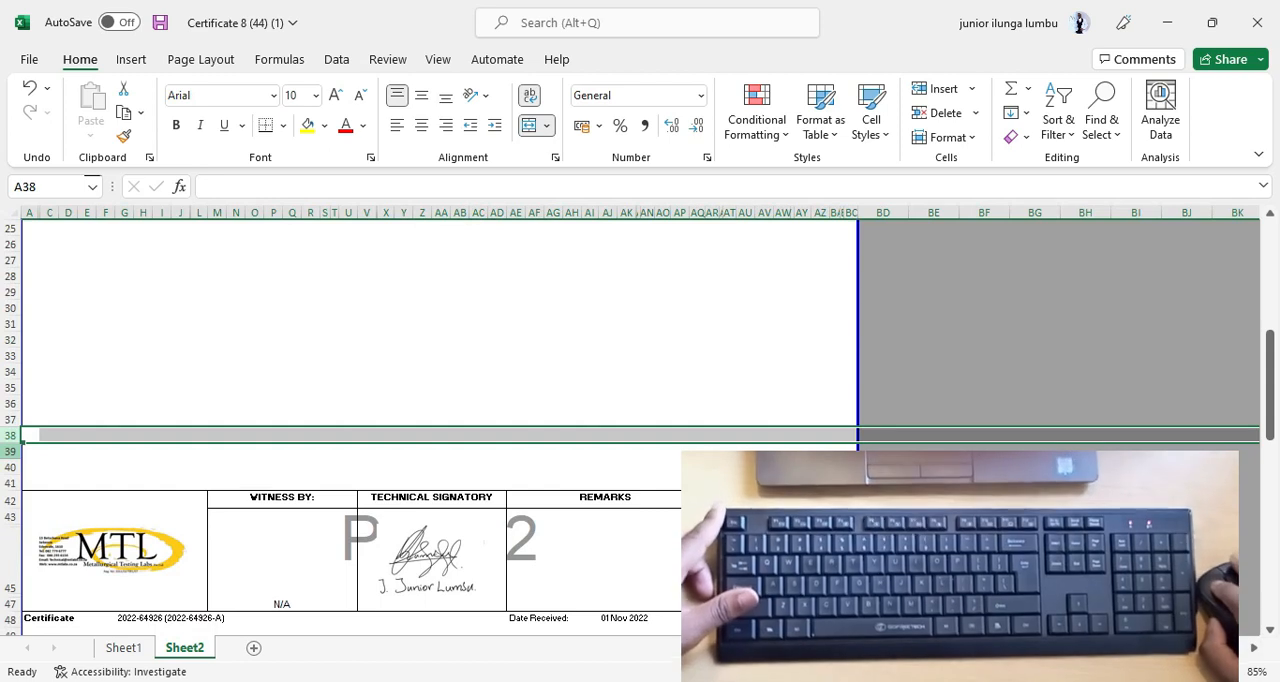
pyautogui.click(12, 452)
pyautogui.click(12, 468)
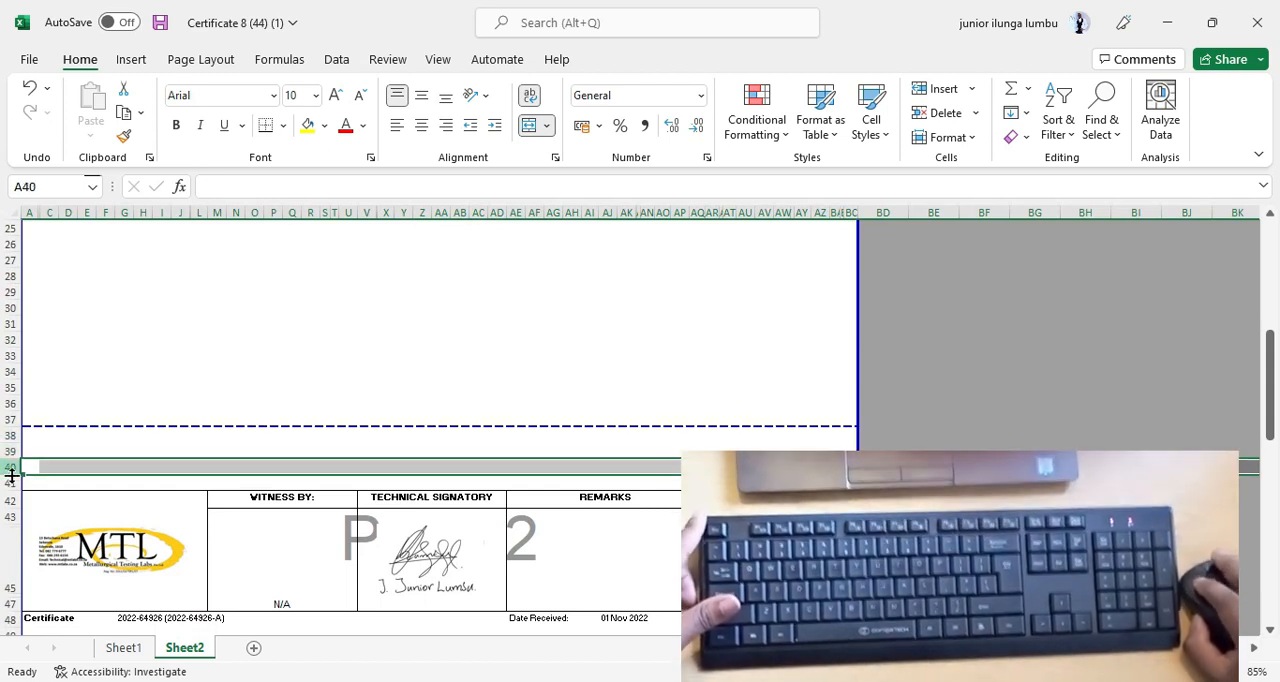
pyautogui.click(12, 484)
pyautogui.click(247, 385)
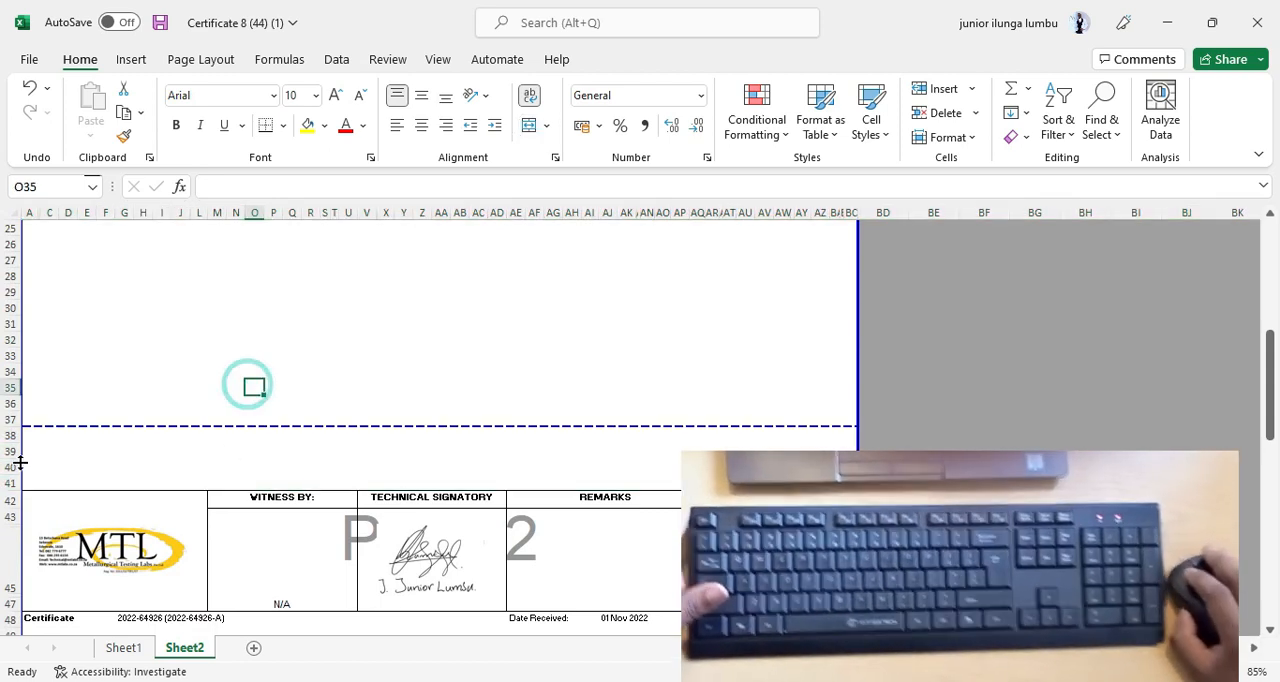
pyautogui.moveTo(12, 436); pyautogui.dragTo(8, 485)
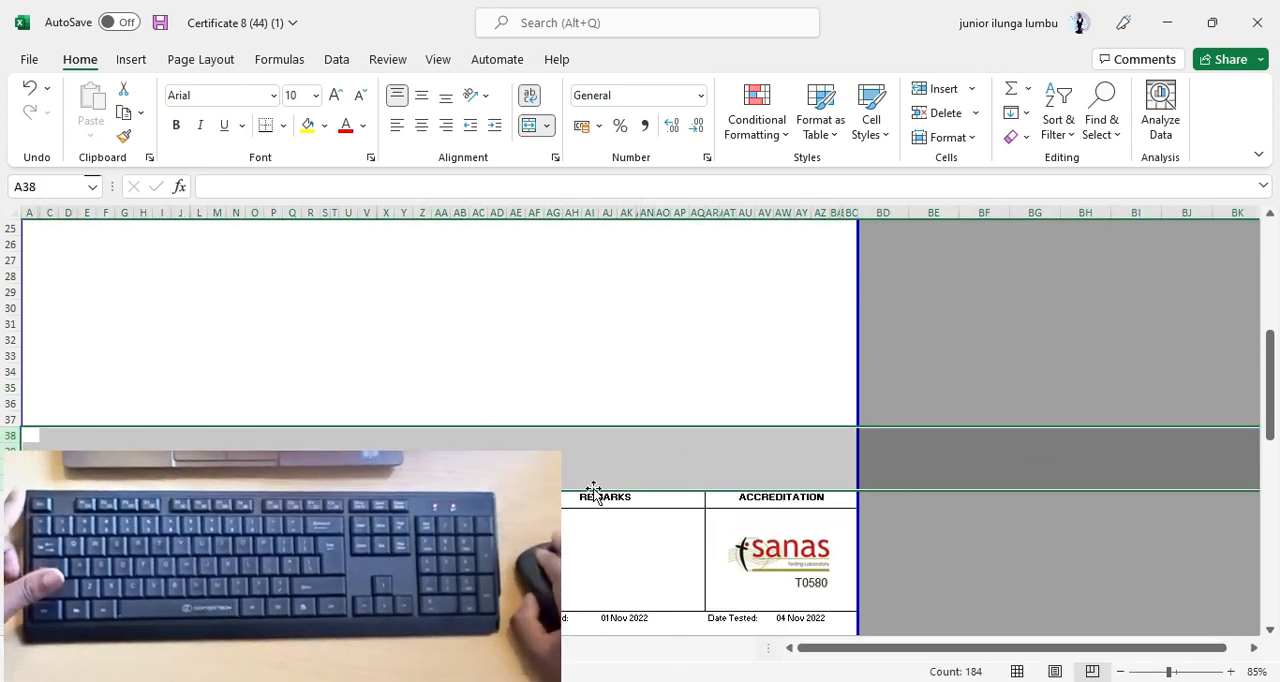
pyautogui.scroll(-1, 594, 492)
pyautogui.rightClick(340, 420)
pyautogui.click(414, 394)
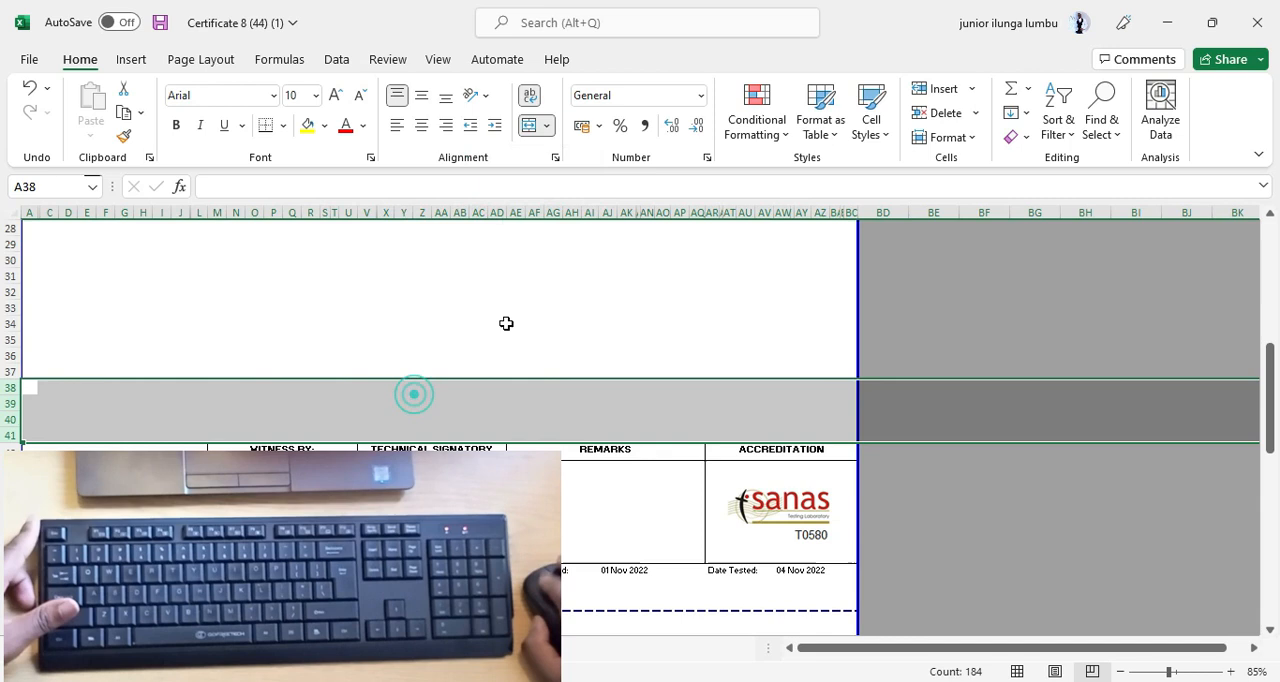
pyautogui.click(543, 286)
# Examine the second certificate header block against the horizontal page break at several zoom levels between 40% and 90%.
pyautogui.scroll(-4, 543, 329)
pyautogui.scroll(-2, 660, 413)
pyautogui.scroll(5, 589, 400)
pyautogui.scroll(1, 800, 440)
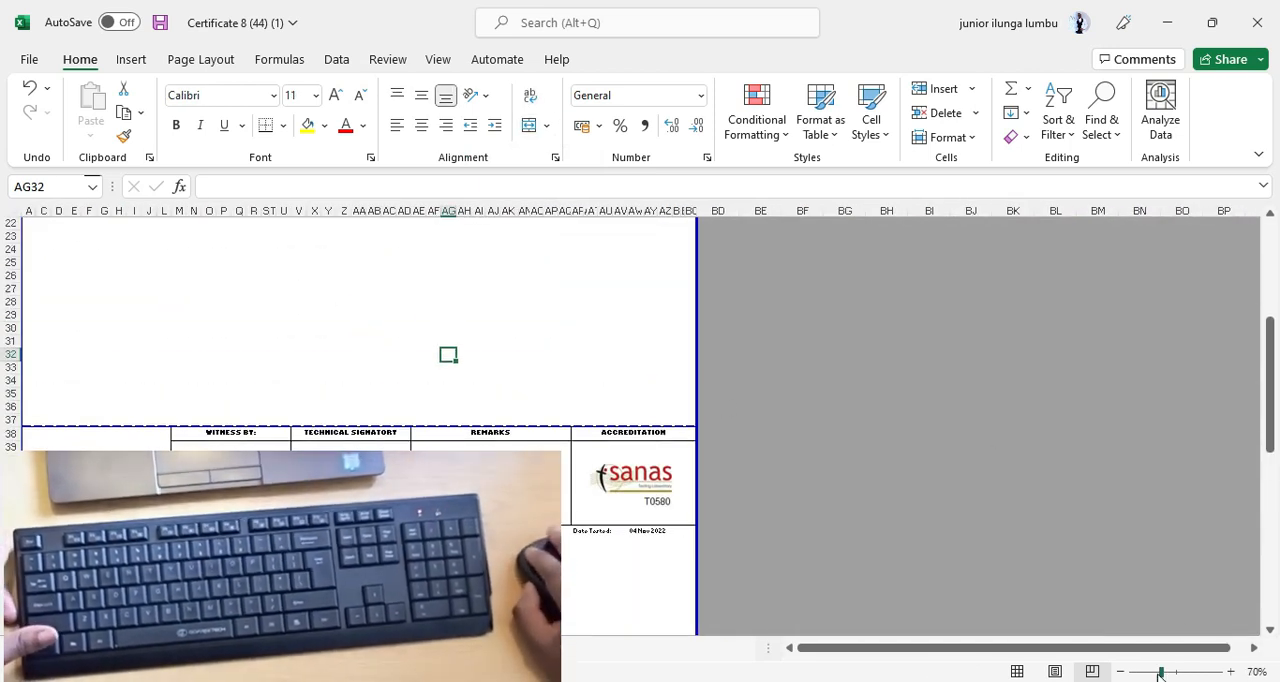
pyautogui.click(1120, 671)
pyautogui.click(1120, 671)
pyautogui.click(1120, 671)
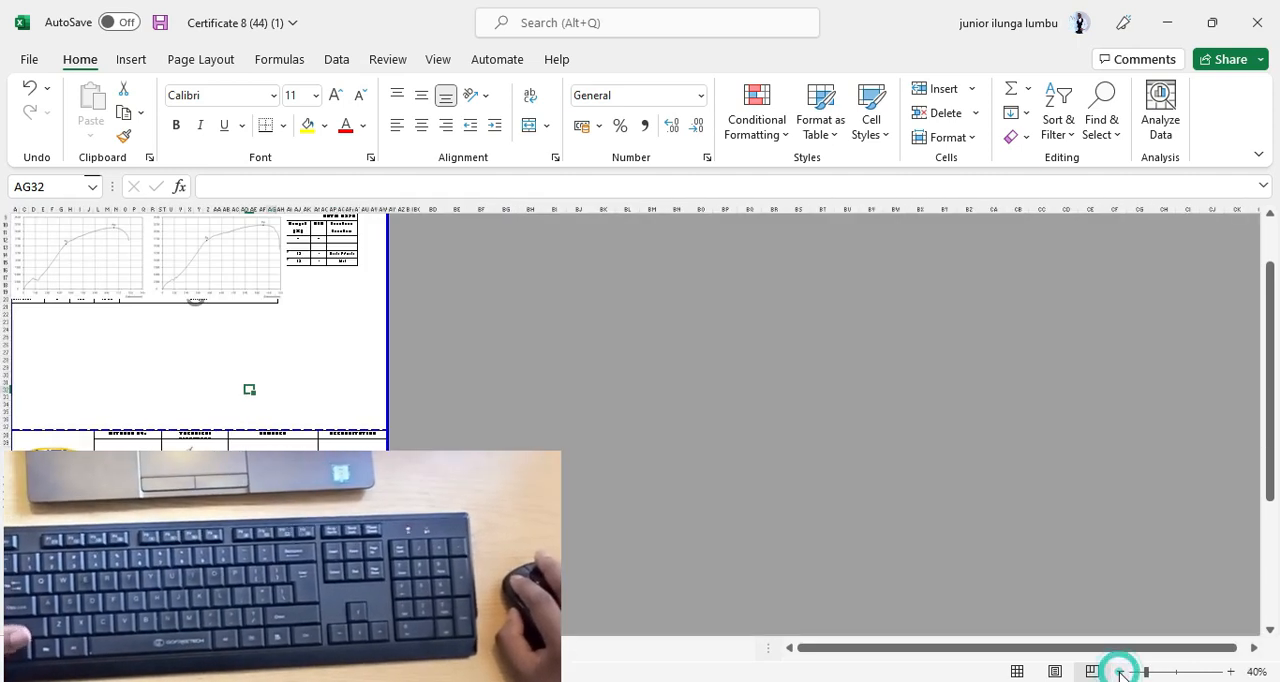
pyautogui.click(1120, 671)
pyautogui.click(1230, 671)
pyautogui.click(1230, 671)
pyautogui.click(1230, 671)
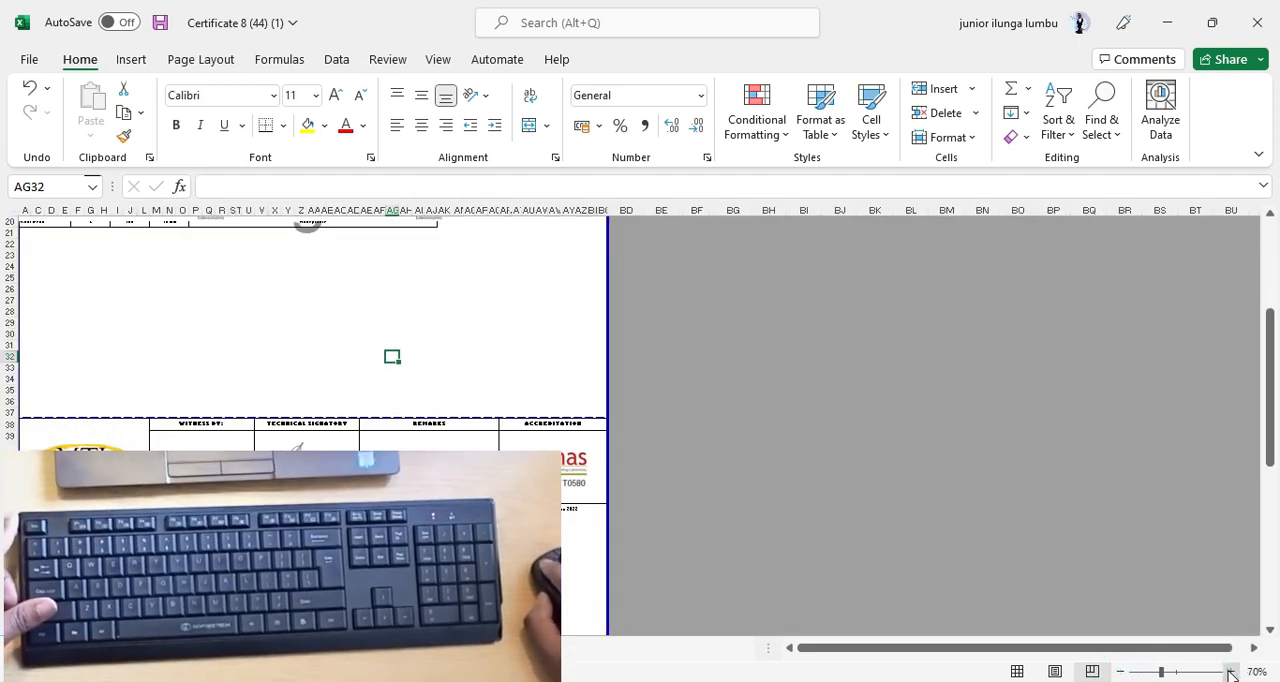
pyautogui.click(1230, 671)
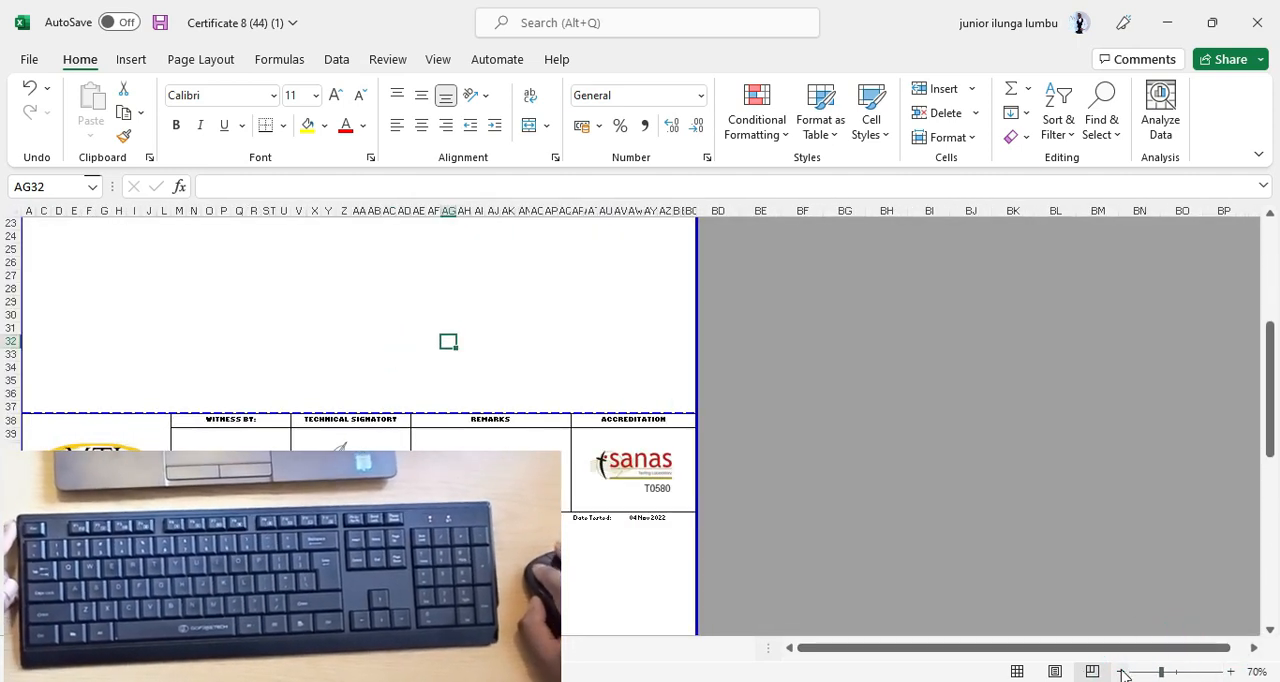
pyautogui.click(1230, 671)
pyautogui.click(1230, 671)
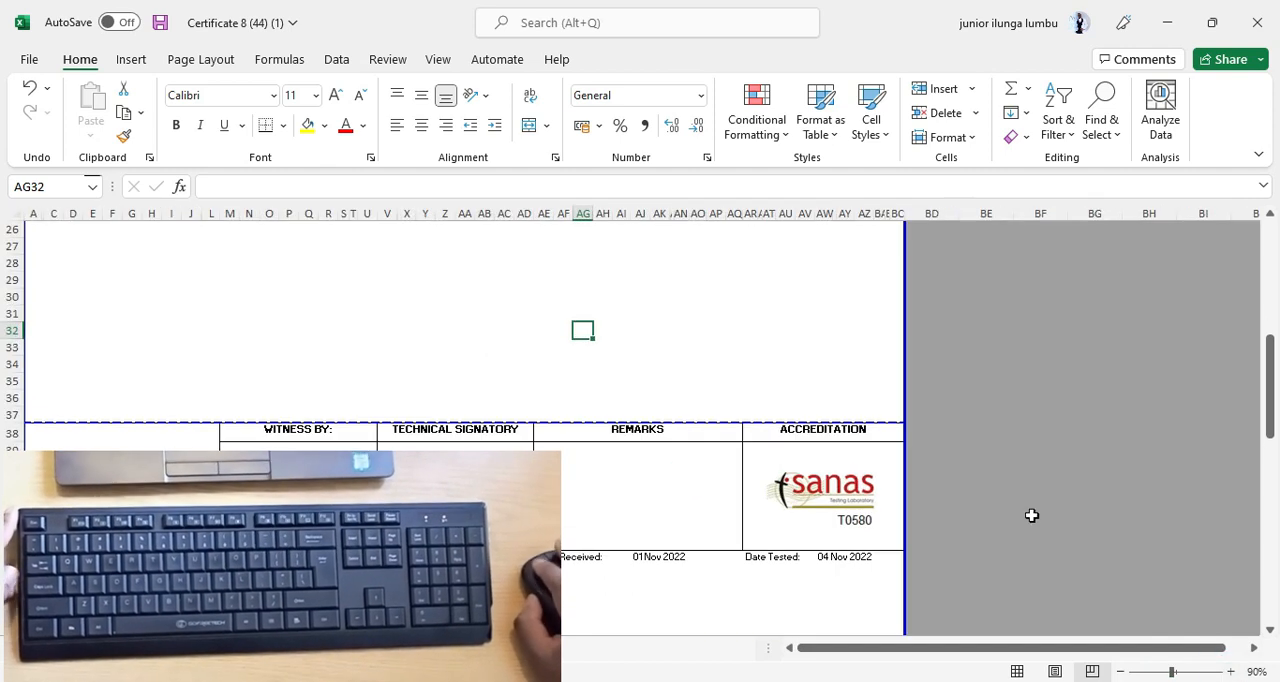
pyautogui.click(1025, 485)
pyautogui.scroll(-2, 1030, 480)
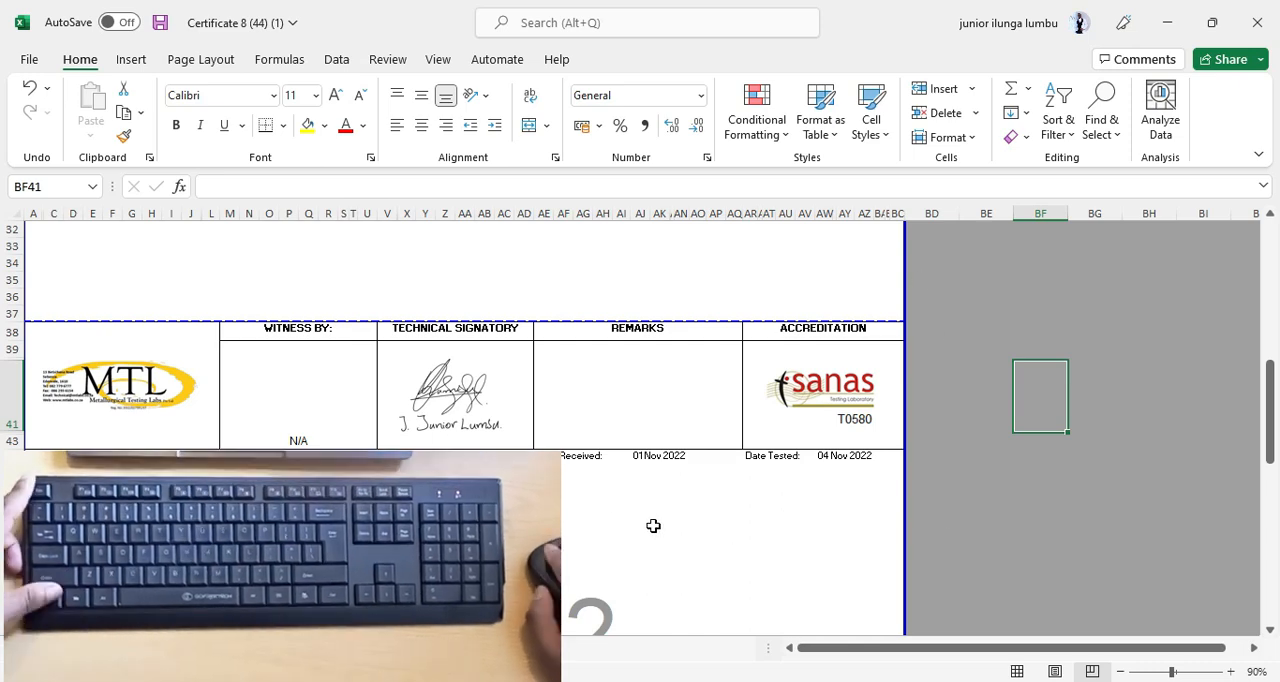
# Compare the overall page layout with the header and page break details by zooming repeatedly between about 25% and 85%.
pyautogui.scroll(-2, 562, 511)
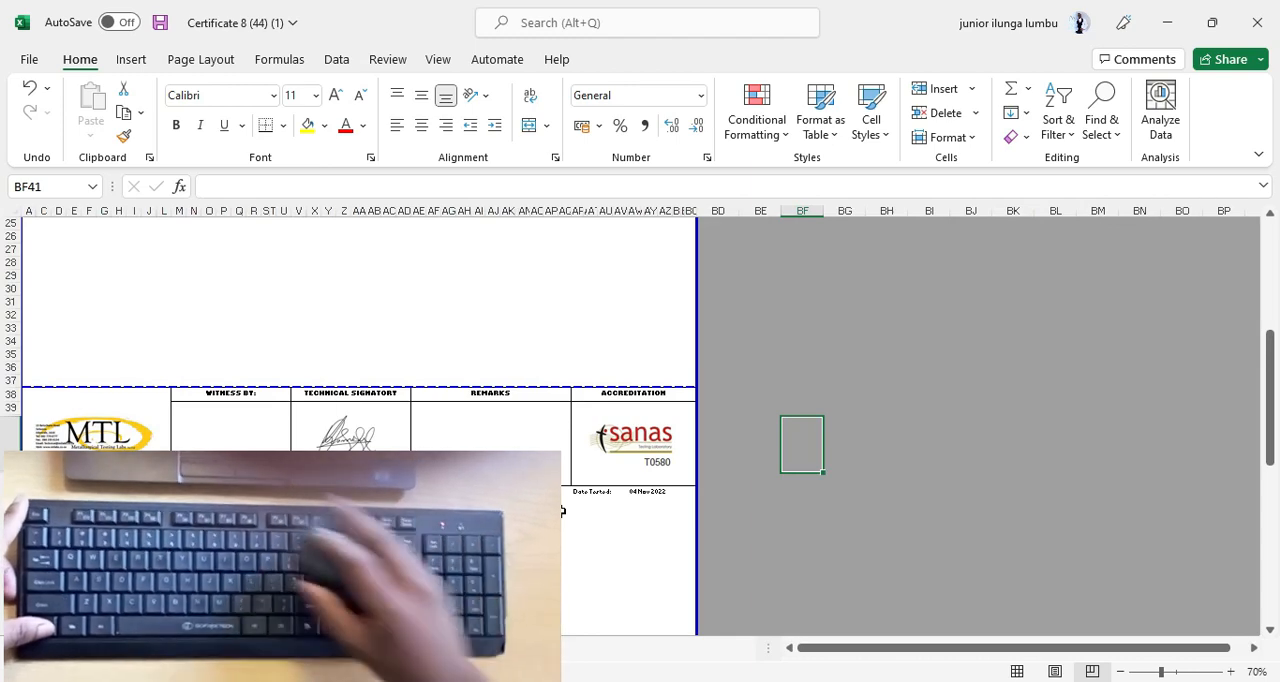
pyautogui.scroll(-1, 562, 511)
pyautogui.scroll(4, 562, 511)
pyautogui.scroll(-3, 562, 511)
pyautogui.scroll(4, 562, 511)
pyautogui.scroll(-4, 562, 511)
pyautogui.scroll(1, 562, 511)
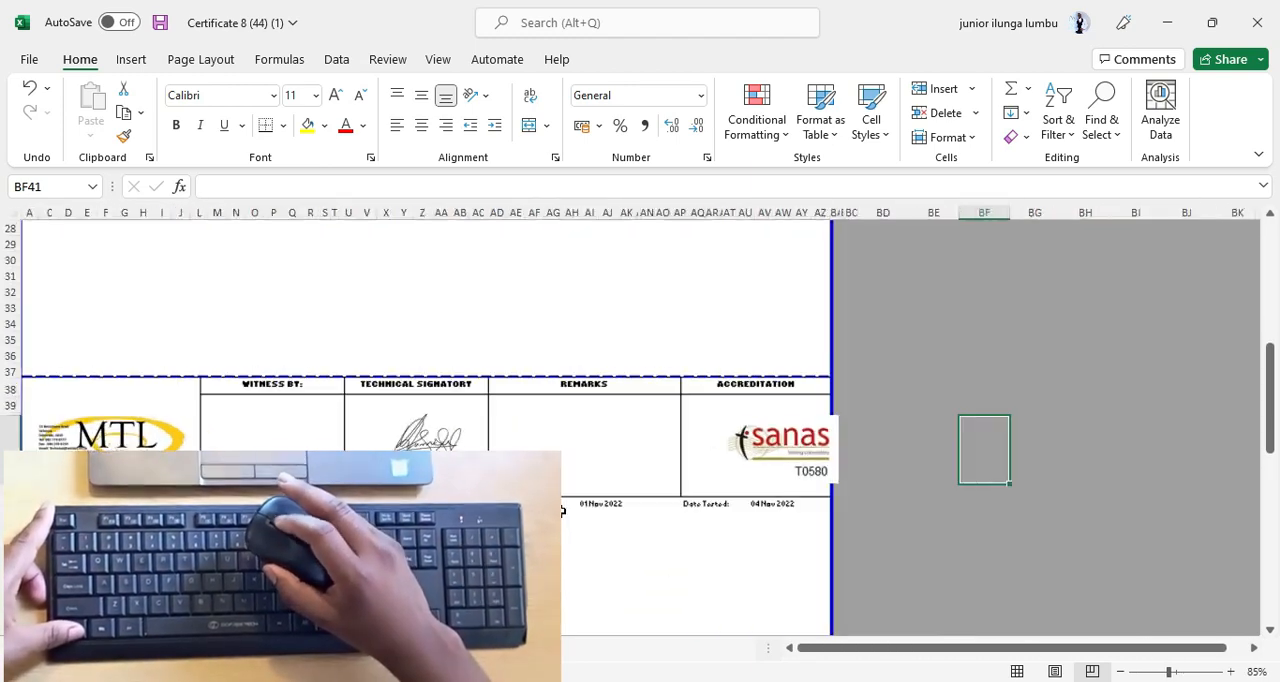
pyautogui.scroll(5, 562, 511)
pyautogui.scroll(-8, 562, 511)
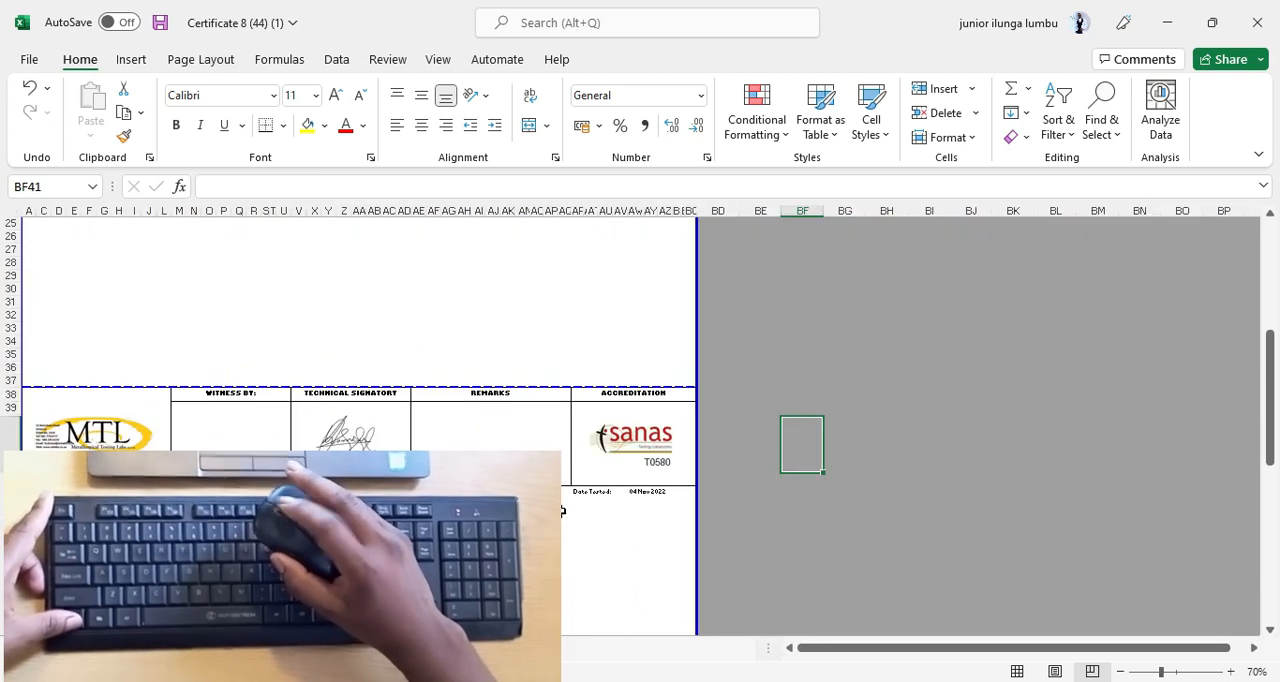
pyautogui.scroll(2, 562, 511)
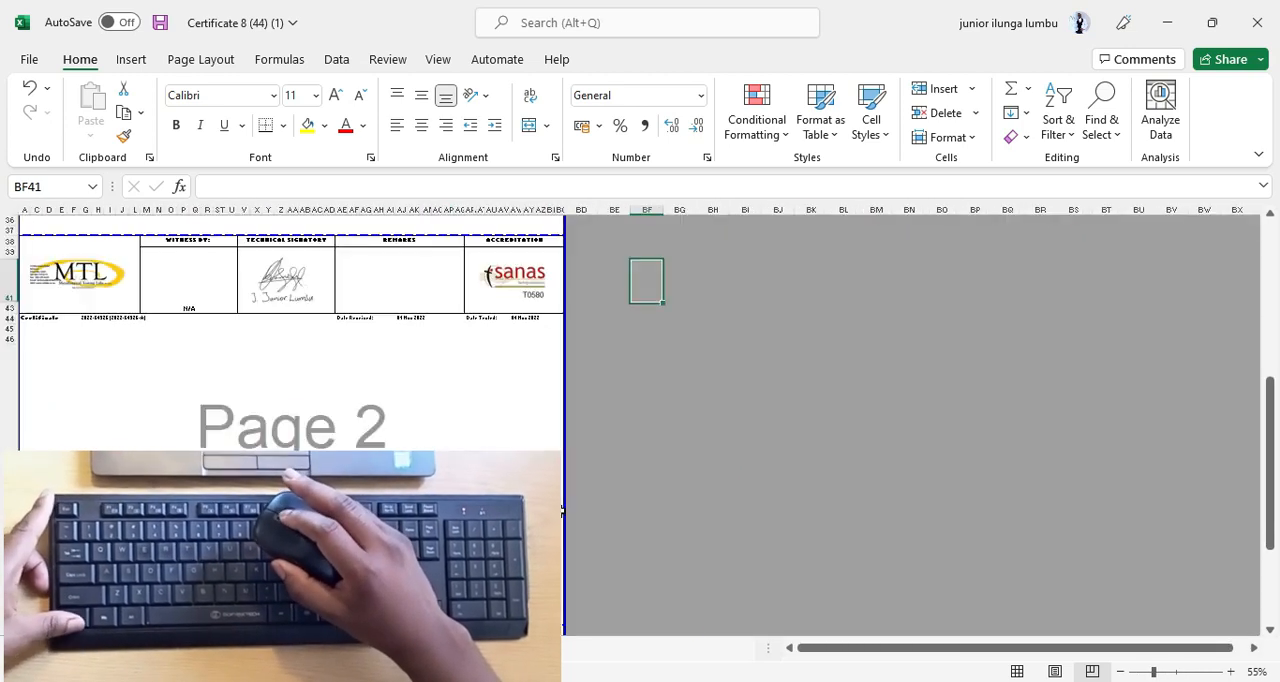
pyautogui.scroll(1, 562, 511)
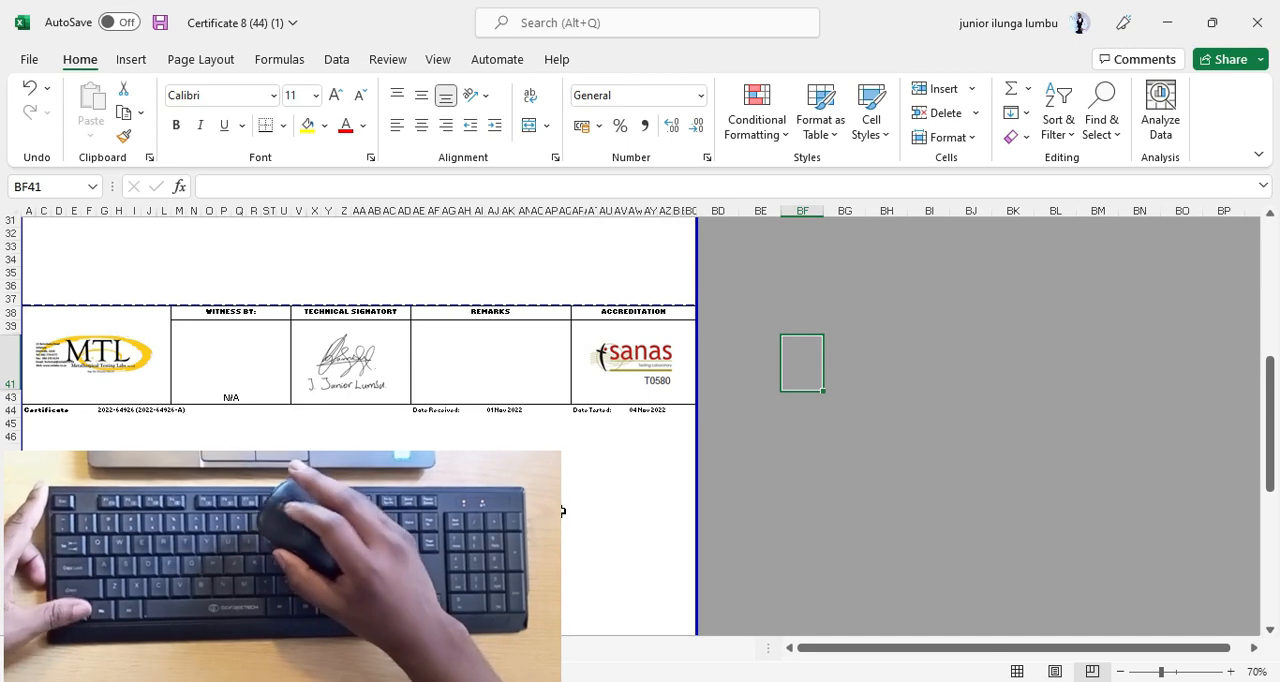
pyautogui.scroll(-3, 562, 511)
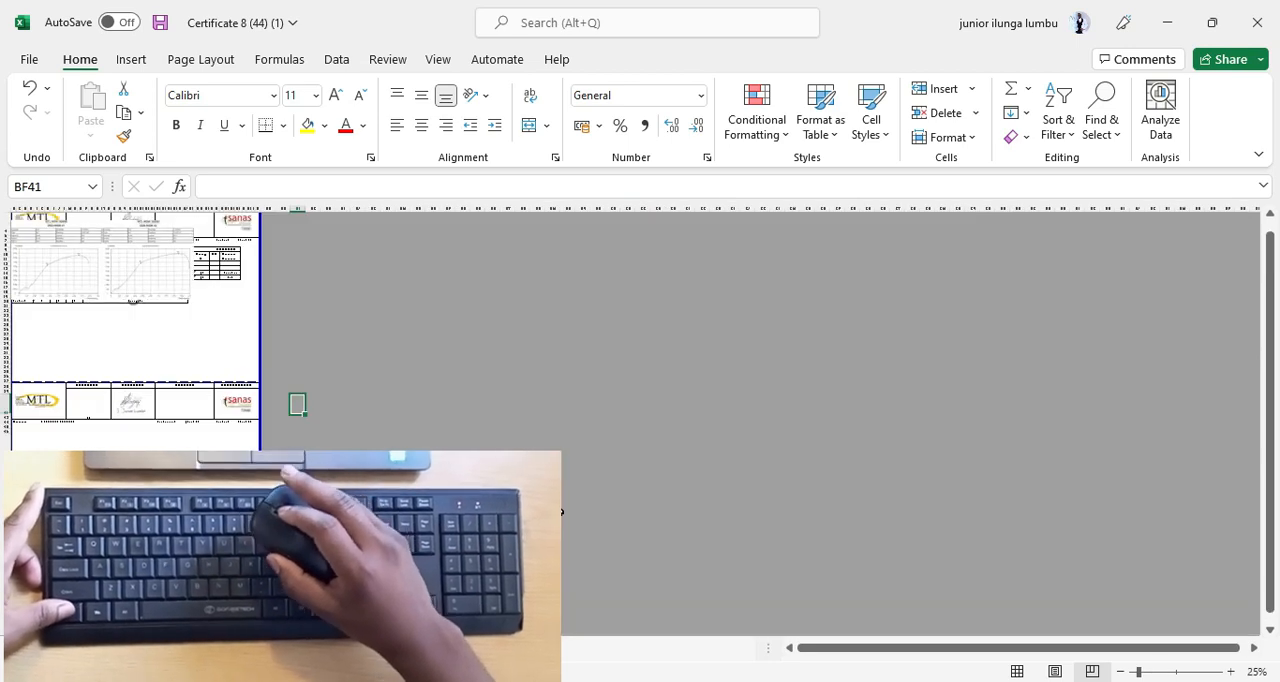
pyautogui.scroll(4, 562, 511)
pyautogui.scroll(-4, 562, 511)
pyautogui.scroll(4, 562, 511)
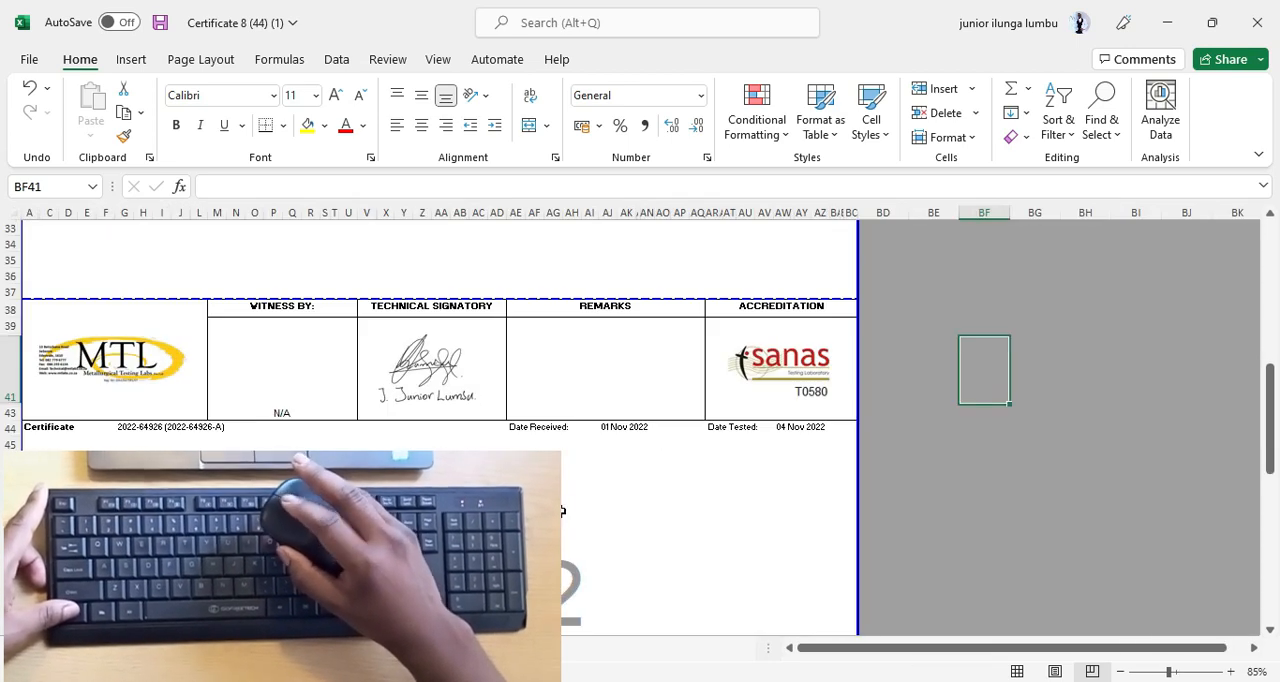
pyautogui.scroll(-2, 562, 511)
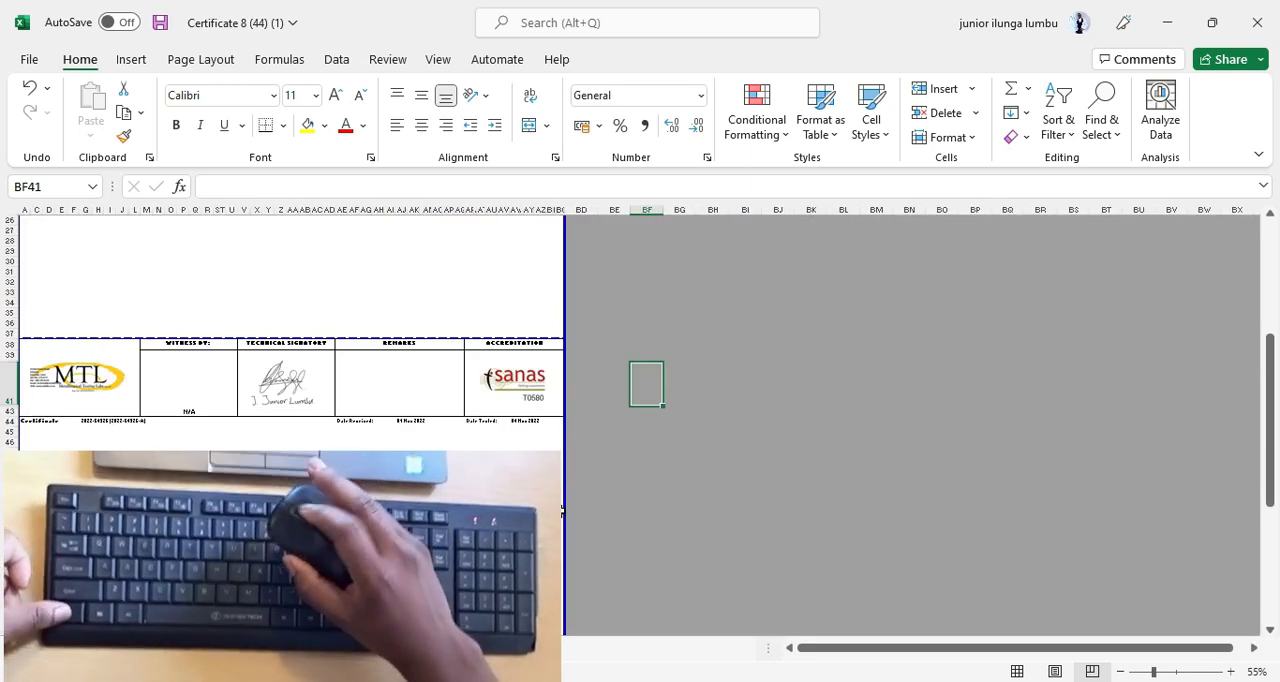
pyautogui.scroll(2, 562, 511)
pyautogui.scroll(-4, 562, 511)
pyautogui.scroll(4, 562, 511)
pyautogui.scroll(-4, 562, 511)
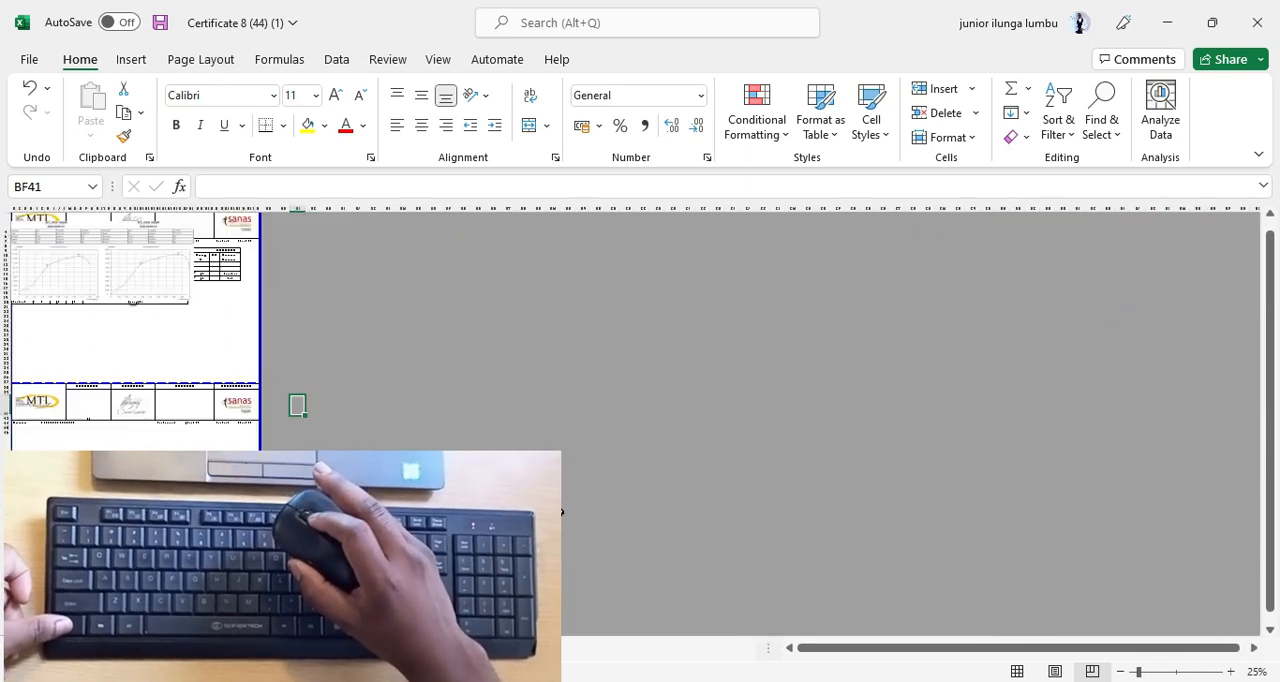
pyautogui.scroll(4, 562, 511)
pyautogui.scroll(-5, 562, 511)
pyautogui.scroll(1, 562, 511)
pyautogui.scroll(3, 562, 511)
pyautogui.scroll(-3, 562, 511)
pyautogui.scroll(4, 562, 511)
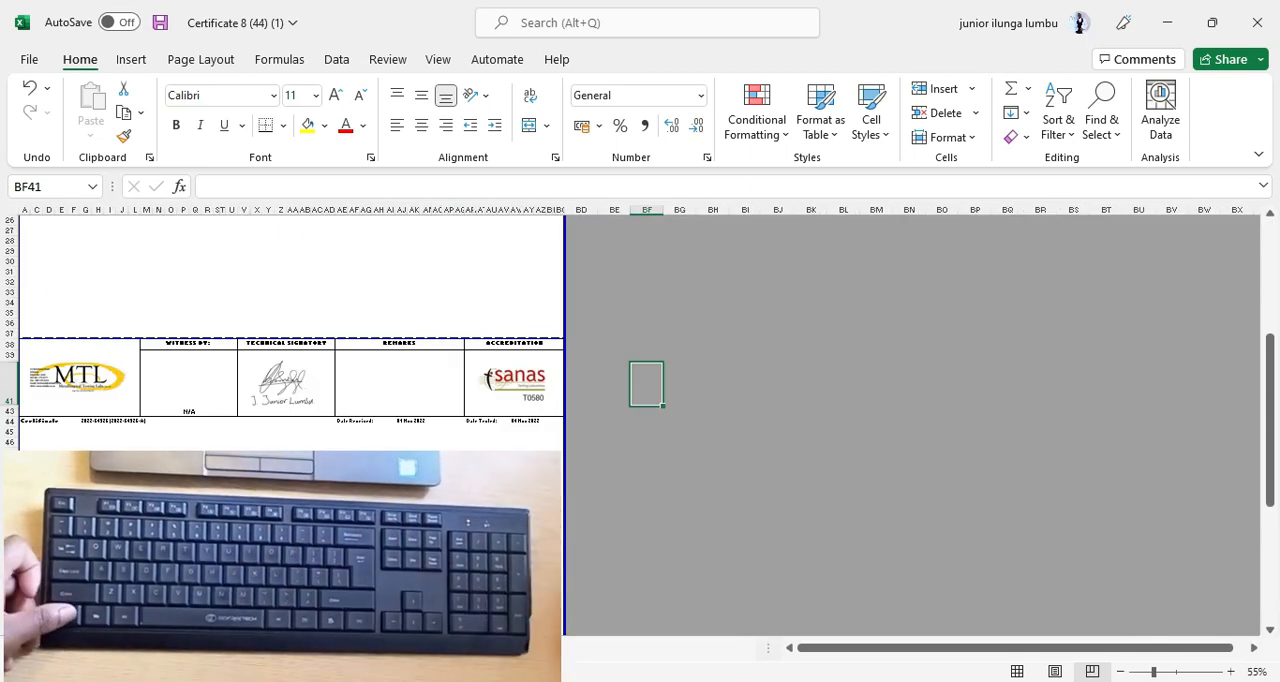
# Inspect page 2 below the second header block, including rows 43 and 44 and the oversized row 47.
pyautogui.scroll(-3, 399, 520)
pyautogui.scroll(-2, 167, 396)
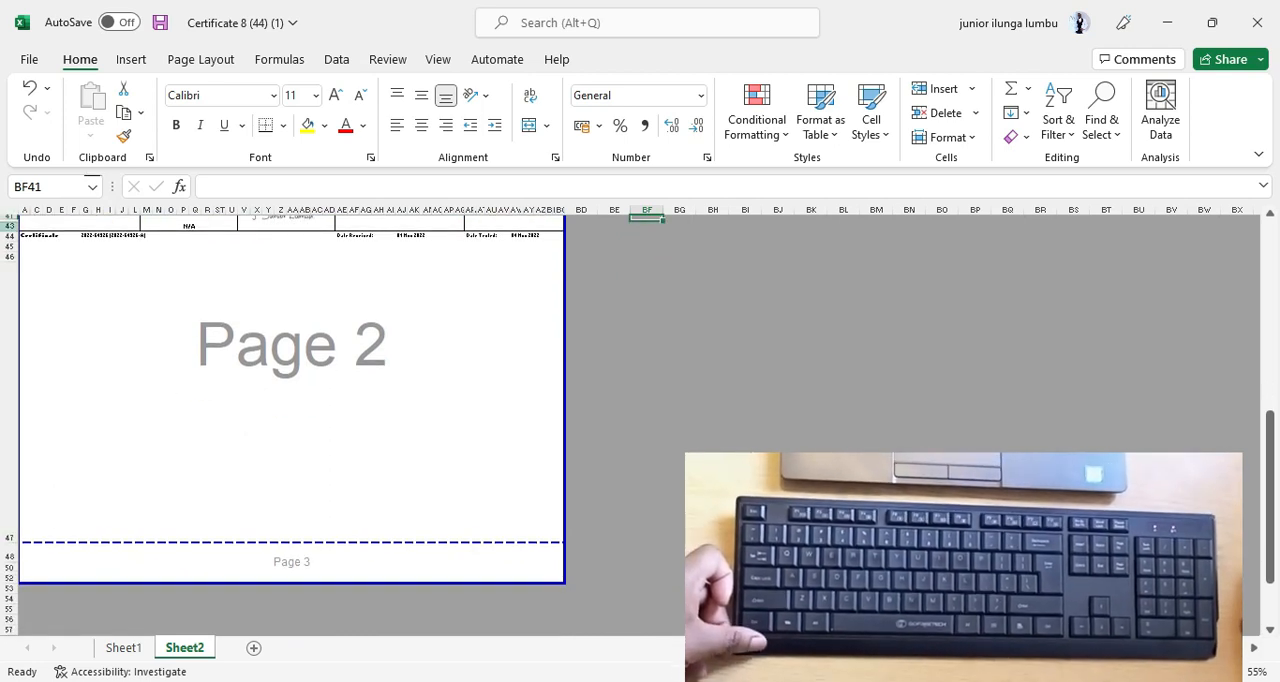
pyautogui.click(12, 300)
pyautogui.click(112, 393)
pyautogui.scroll(2, 316, 358)
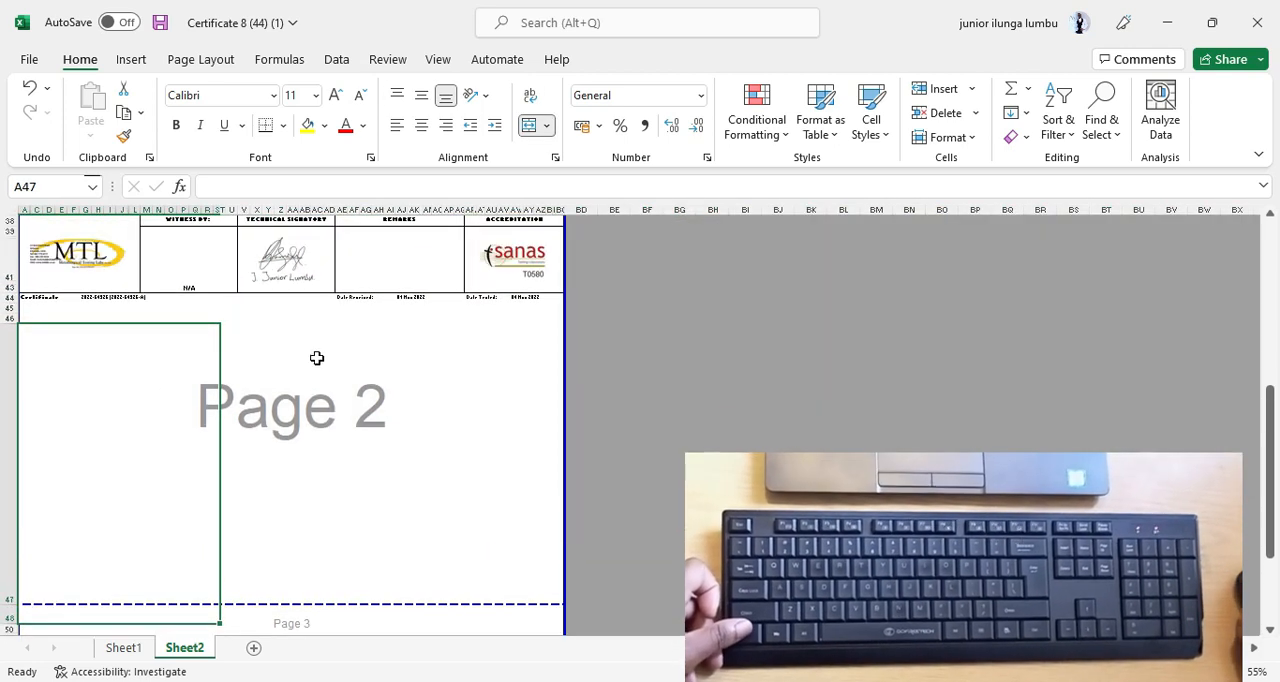
pyautogui.click(334, 352)
pyautogui.scroll(1, 257, 443)
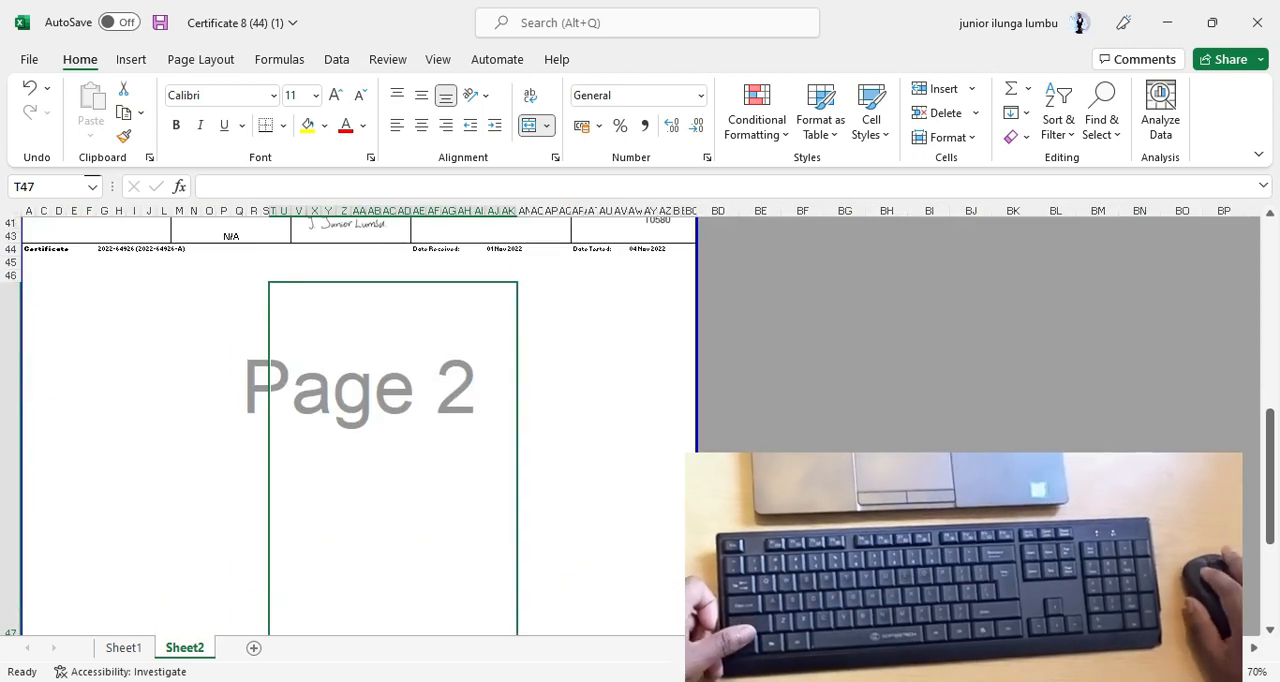
pyautogui.click(9, 242)
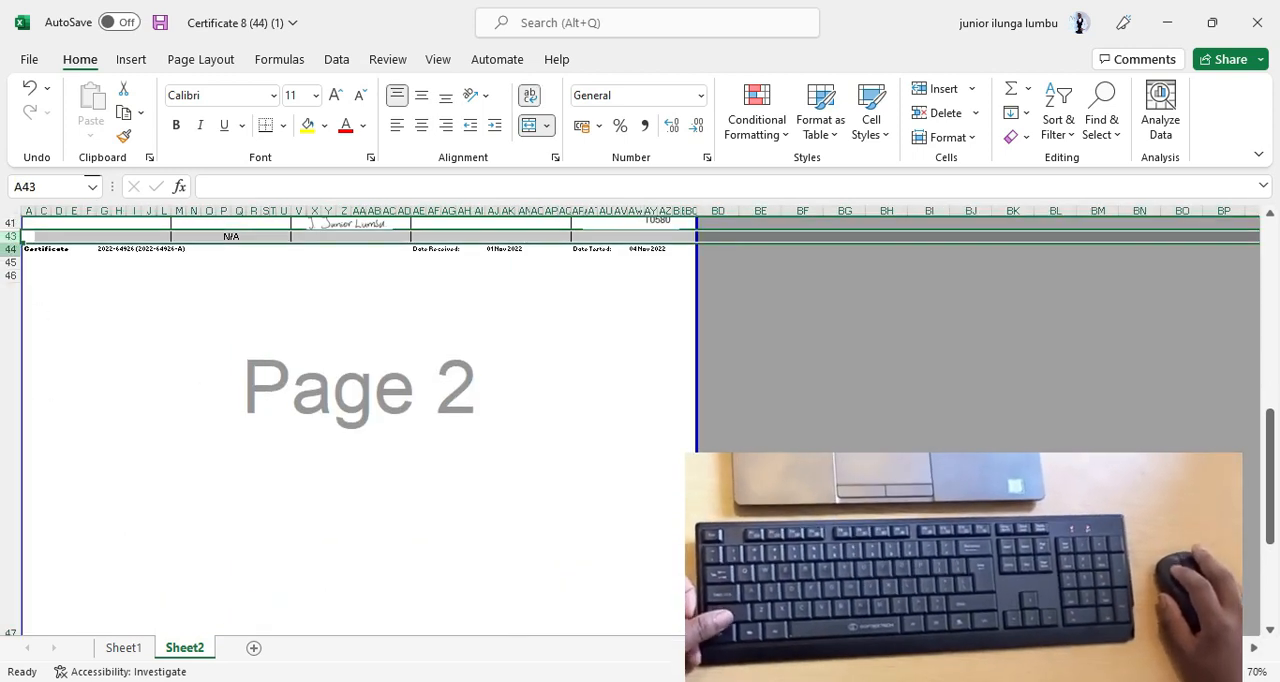
pyautogui.click(10, 248)
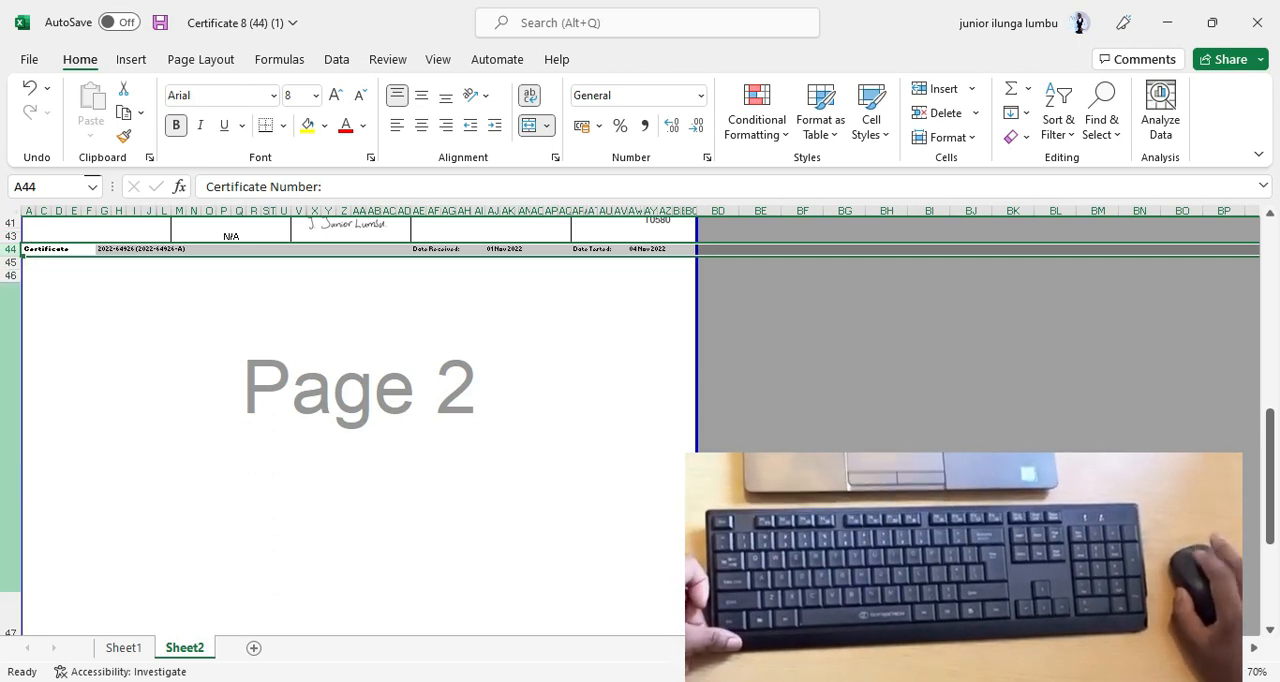
pyautogui.scroll(-2, 360, 420)
pyautogui.click(11, 428)
pyautogui.scroll(3, 400, 437)
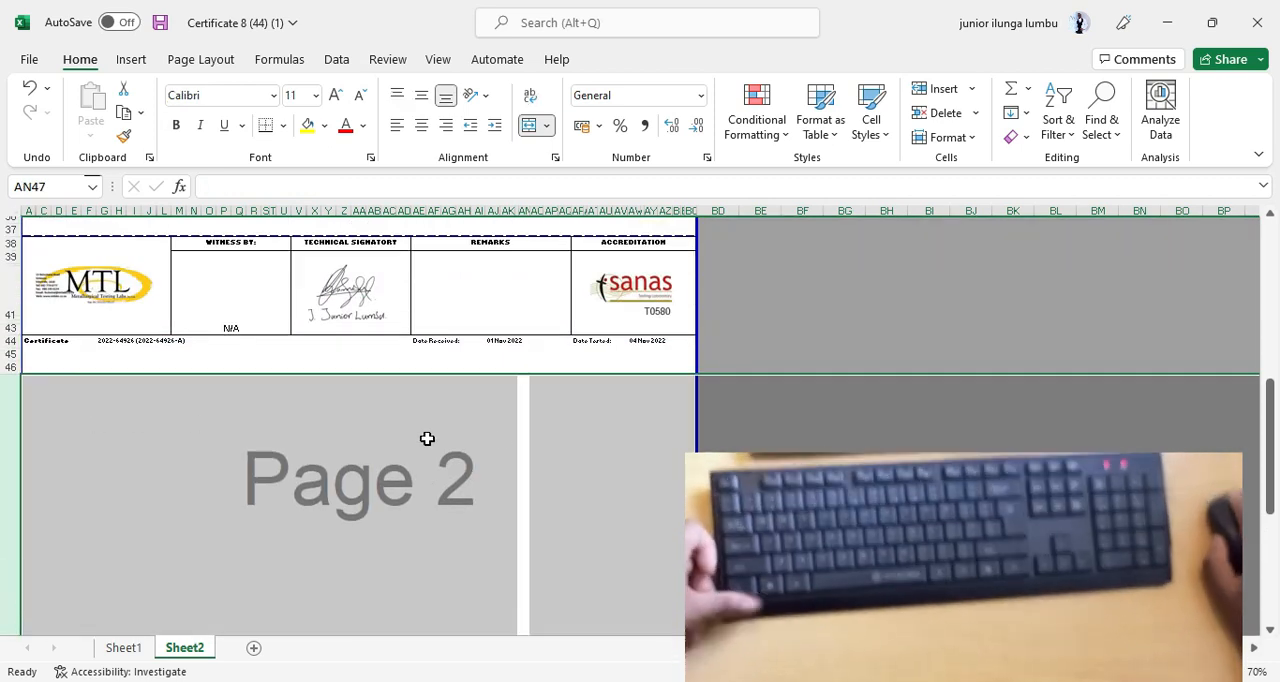
pyautogui.click(518, 437)
pyautogui.click(645, 405)
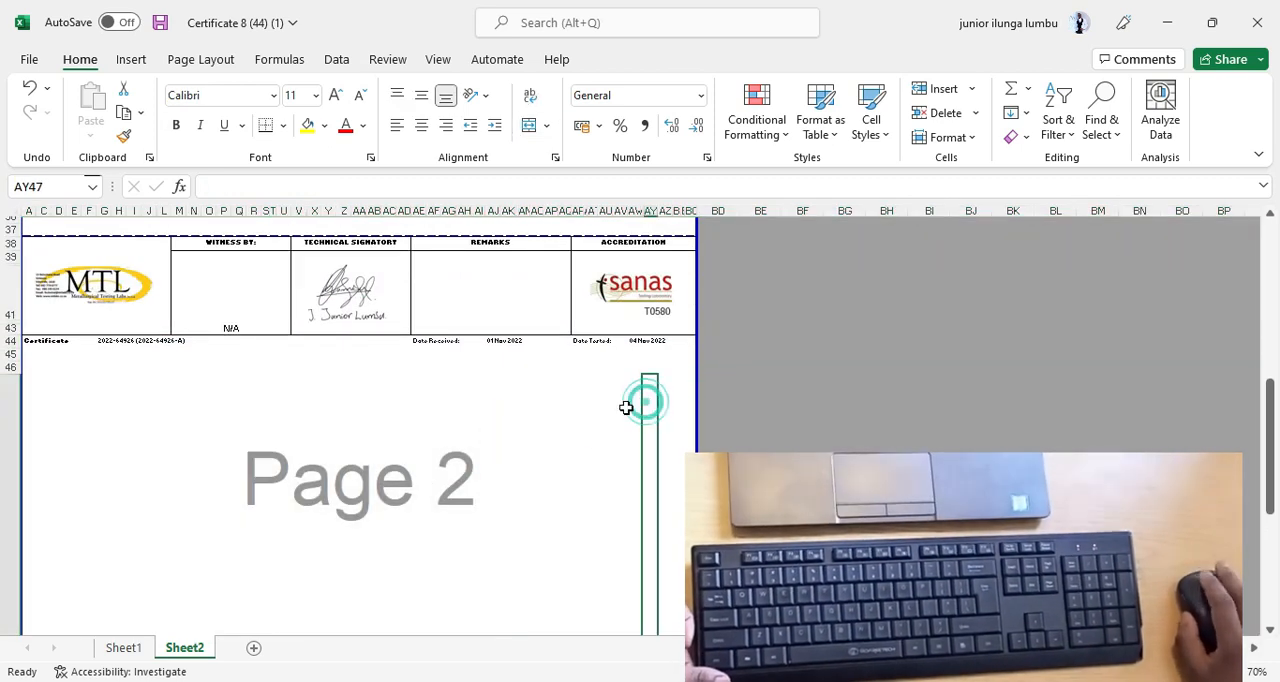
# Reset the rows from row 43 down past the oversized row 47 to a uniform small height.
pyautogui.scroll(-1, 400, 380)
pyautogui.moveTo(11, 300); pyautogui.dragTo(91, 576)
pyautogui.scroll(5, 92, 558)
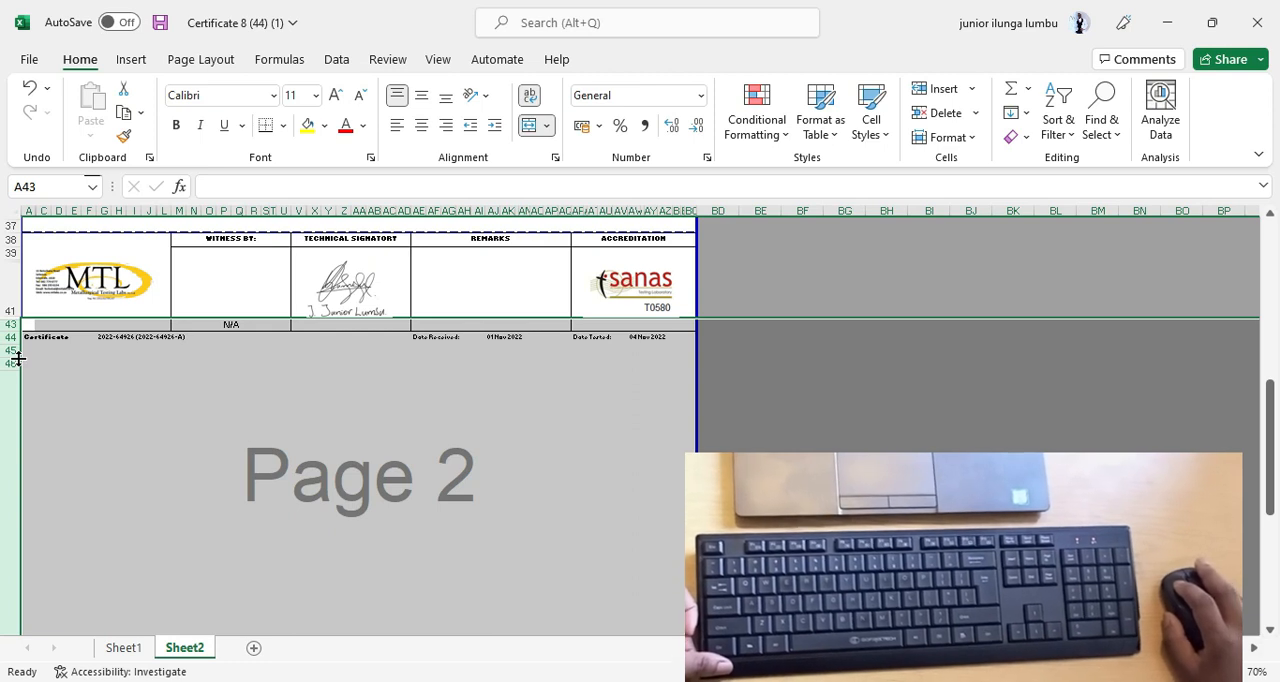
pyautogui.click(72, 362)
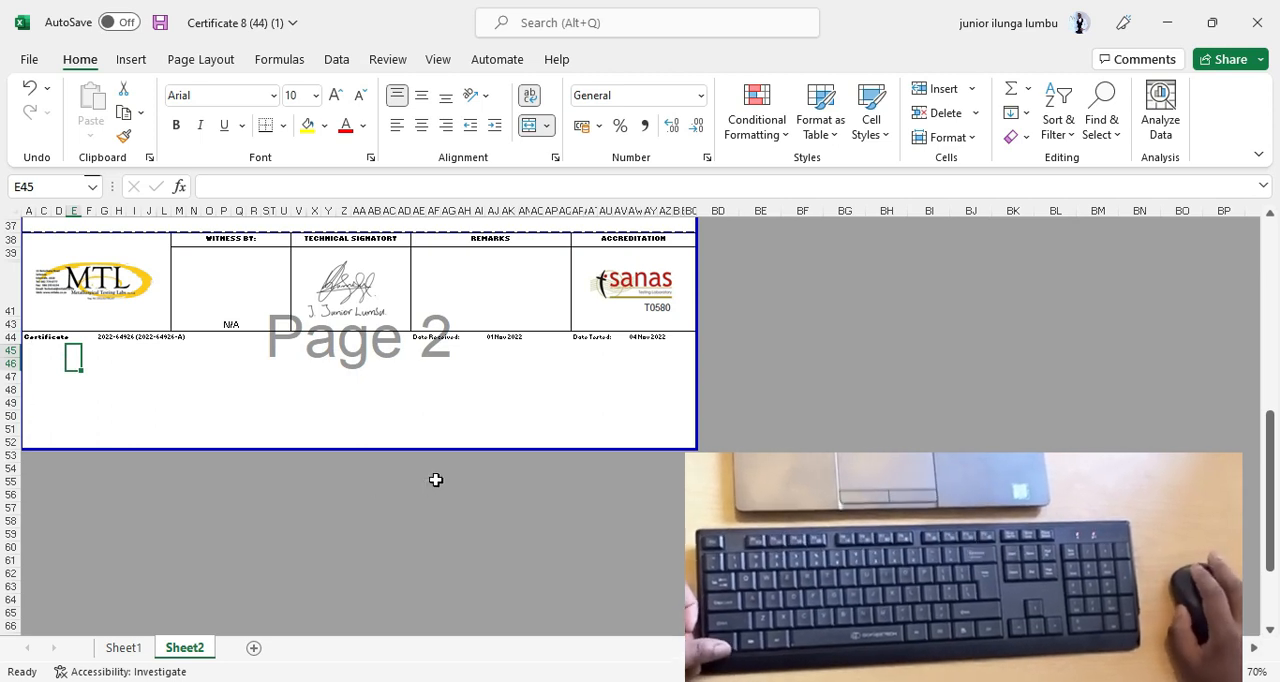
# Extend the lower boundary of the print area down to row 74 and check page 2.
pyautogui.scroll(-3, 436, 480)
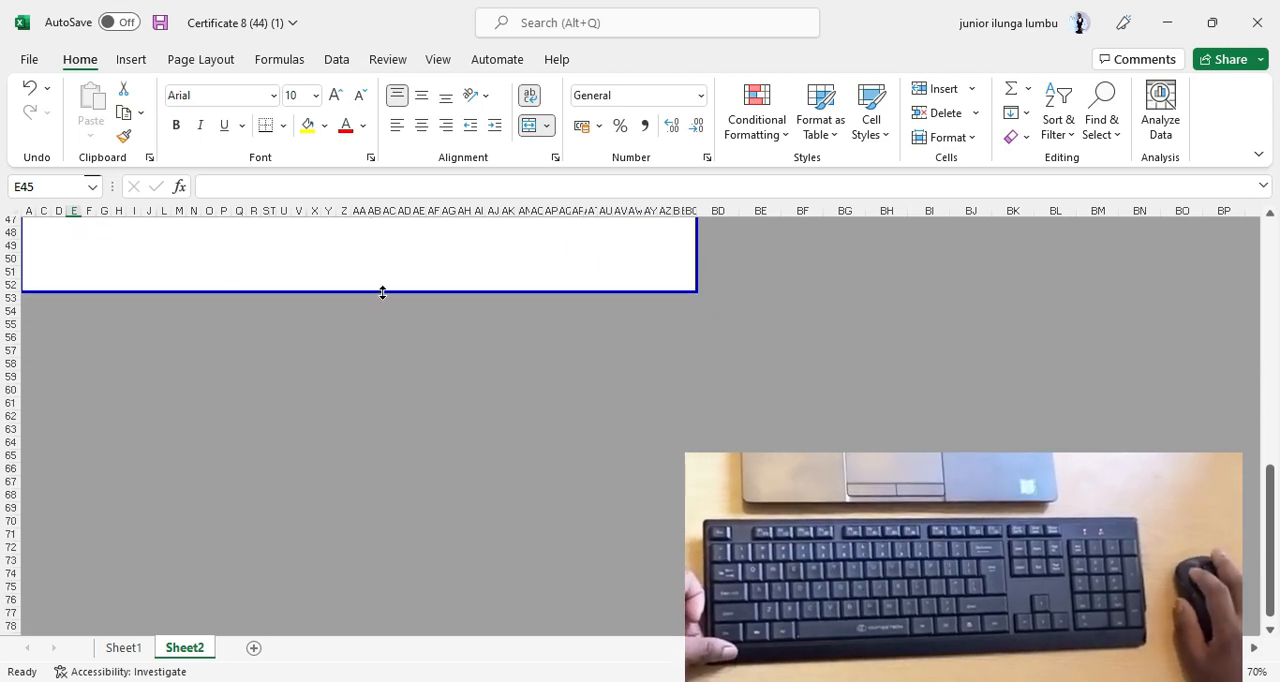
pyautogui.scroll(-5, 370, 400)
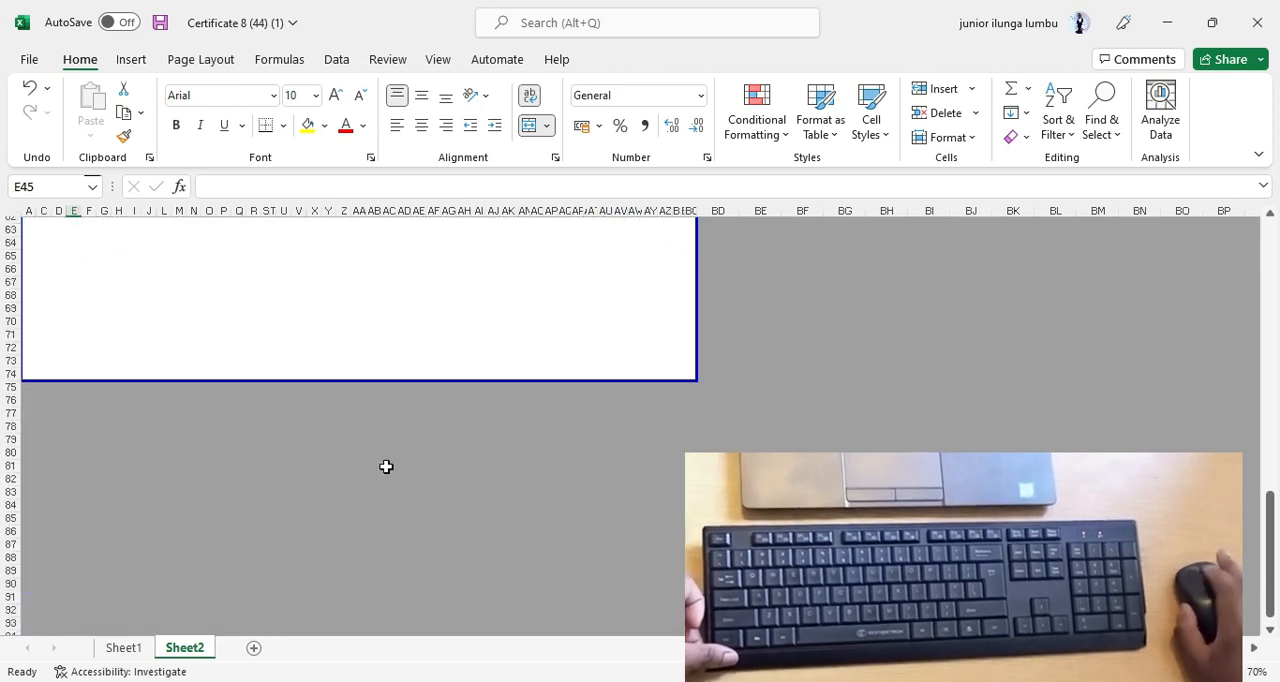
pyautogui.scroll(-3, 386, 466)
pyautogui.scroll(6, 330, 430)
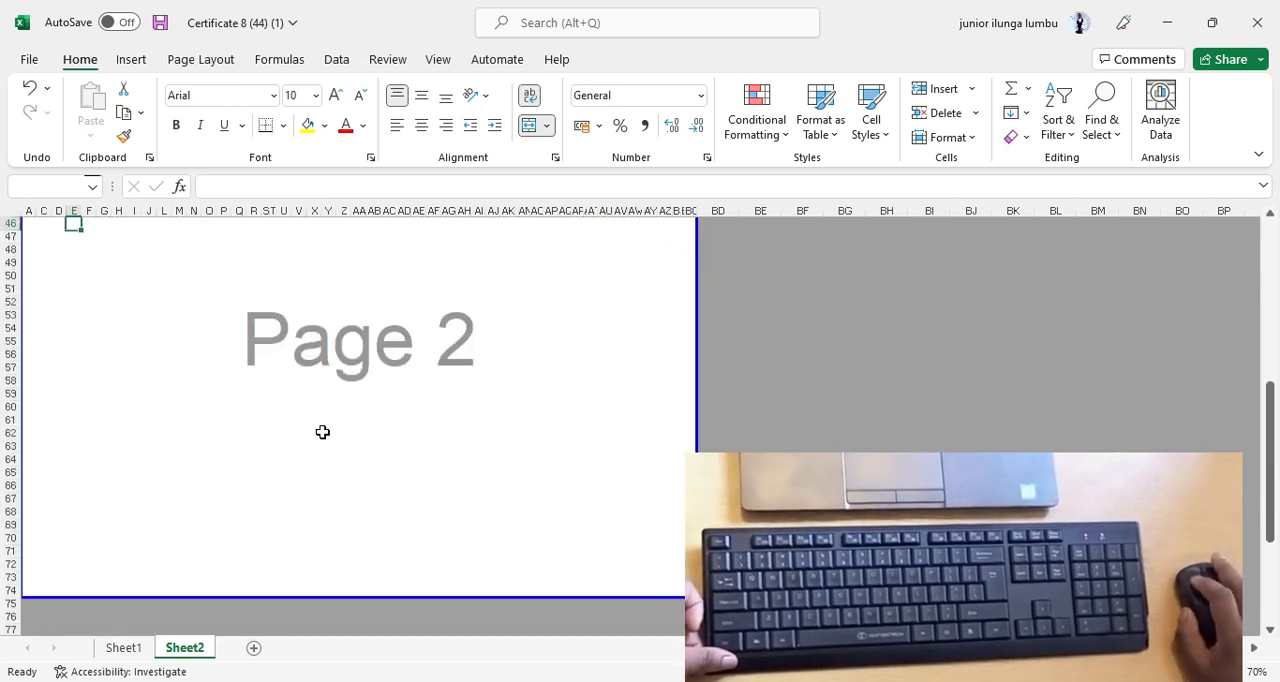
# Extend the lower print area boundary further to row 86 and check the page break between pages 2 and 3.
pyautogui.scroll(-4, 334, 443)
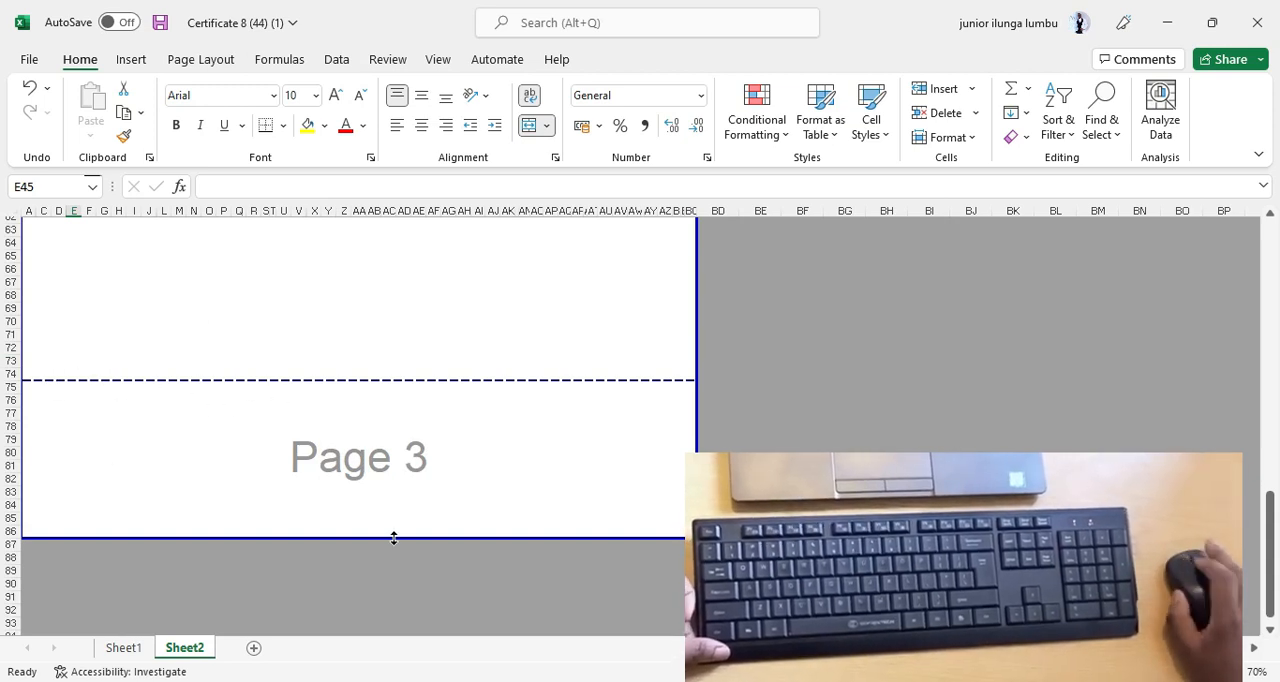
pyautogui.scroll(5, 385, 538)
pyautogui.scroll(-2, 380, 540)
pyautogui.scroll(2, 395, 528)
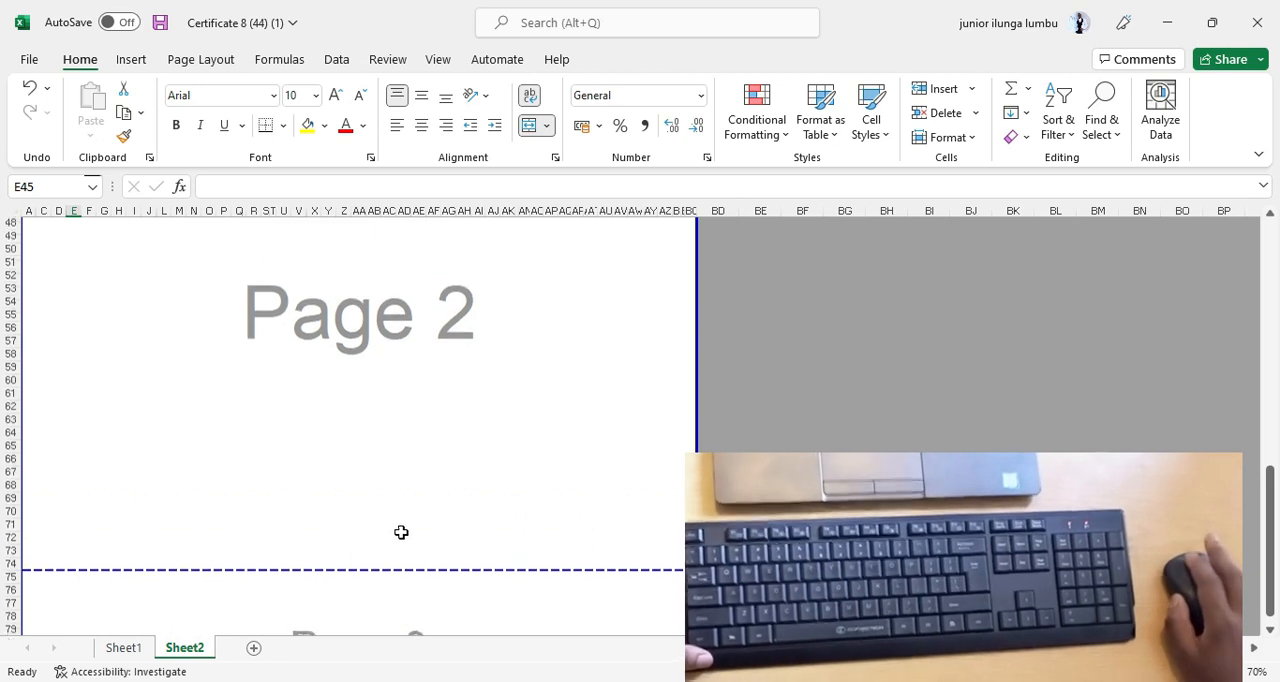
# Move the 2022-64926 A2 curve picture away from the A1 picture on page 1 and check the pages below.
pyautogui.scroll(15, 401, 532)
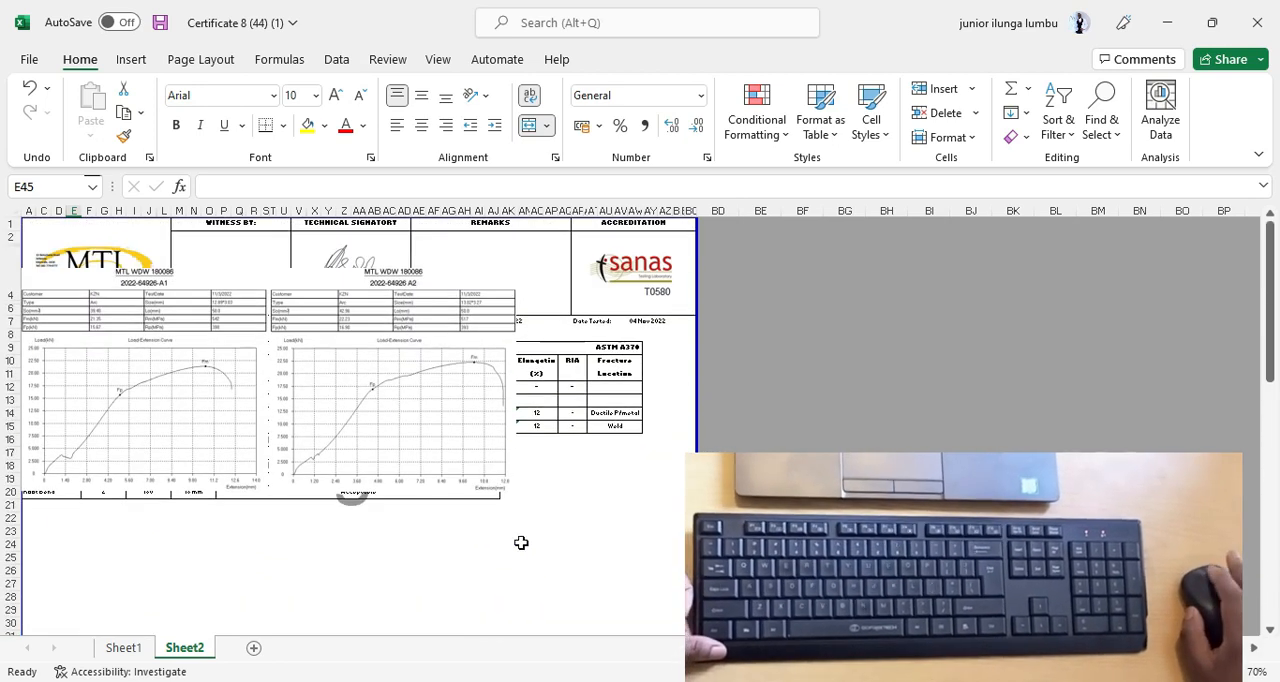
pyautogui.moveTo(420, 374); pyautogui.dragTo(458, 337)
pyautogui.scroll(-1, 375, 483)
pyautogui.scroll(-1, 375, 483)
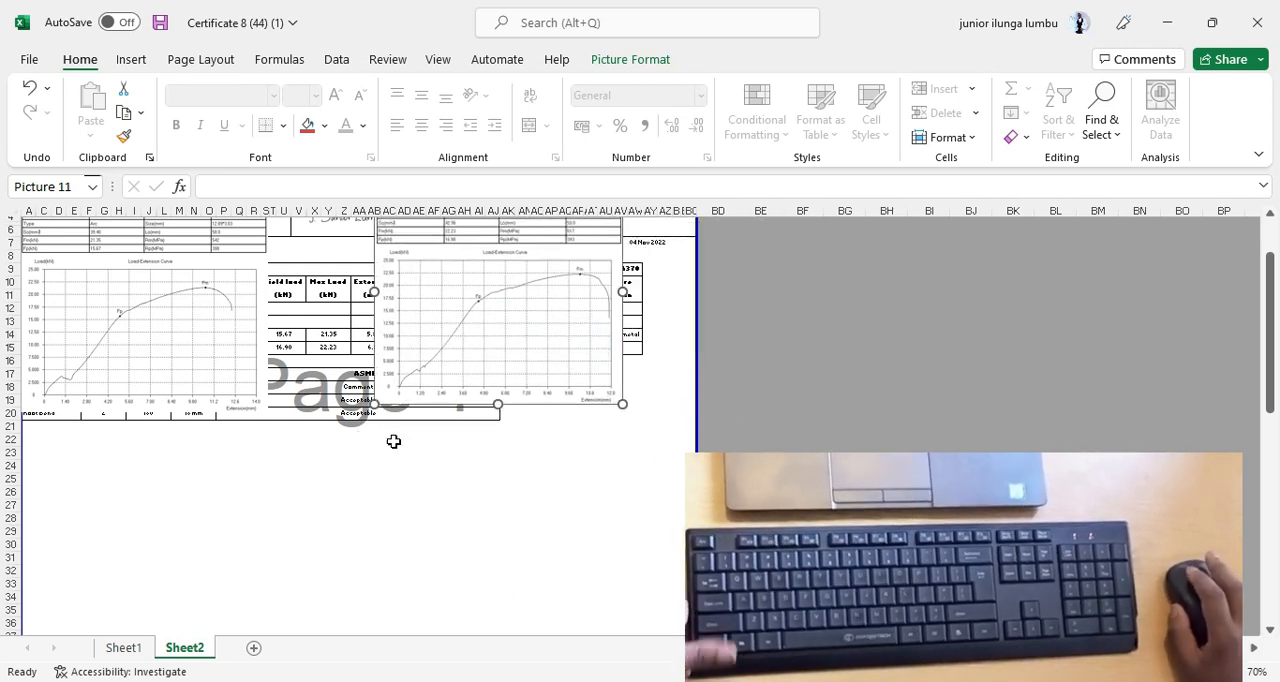
pyautogui.scroll(-10, 394, 441)
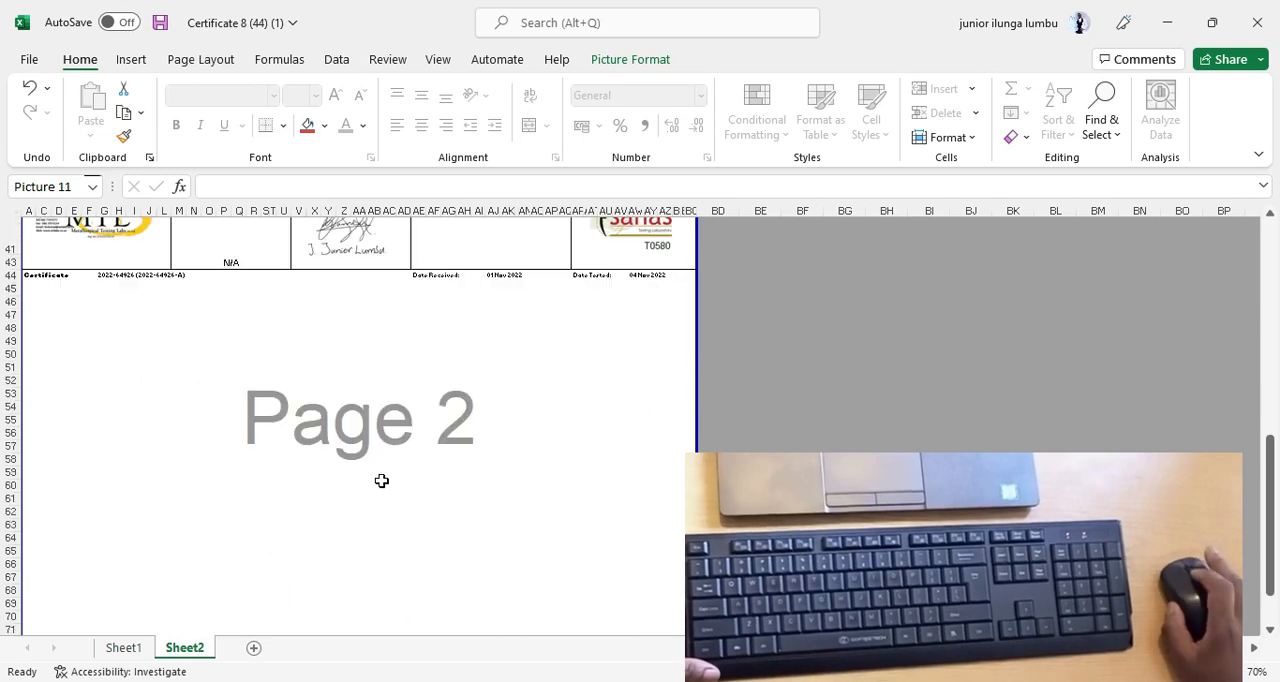
pyautogui.scroll(-7, 400, 455)
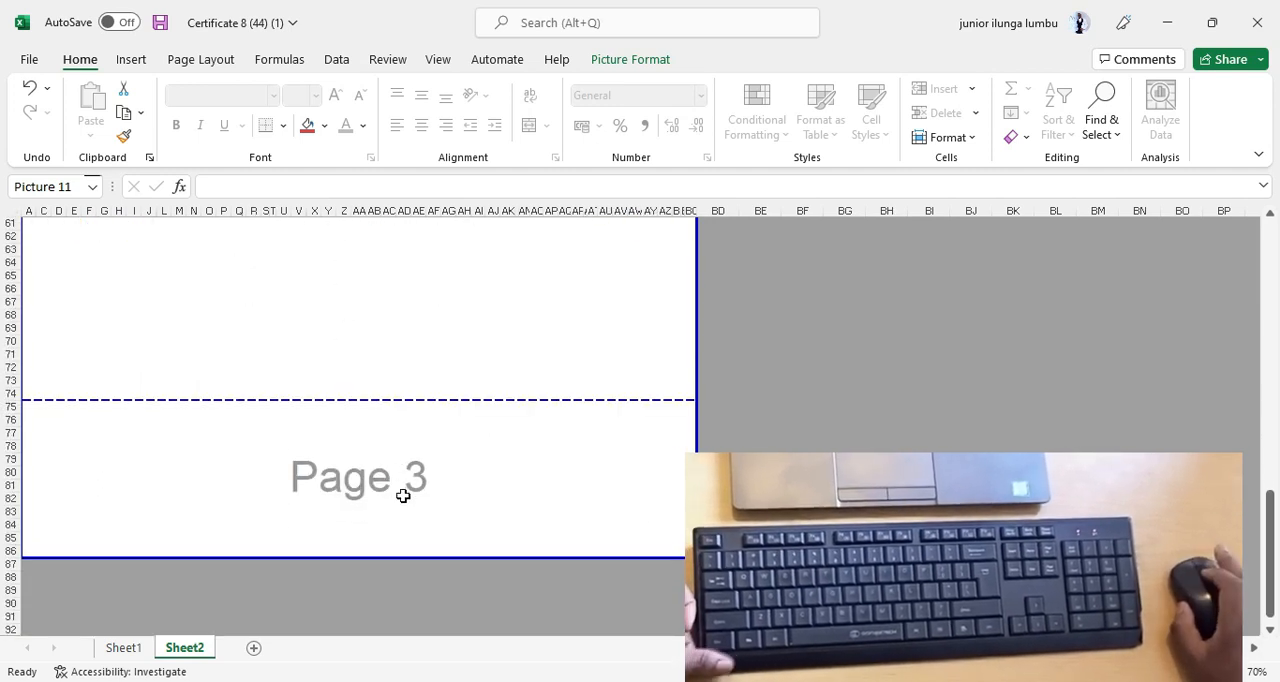
pyautogui.scroll(14, 402, 496)
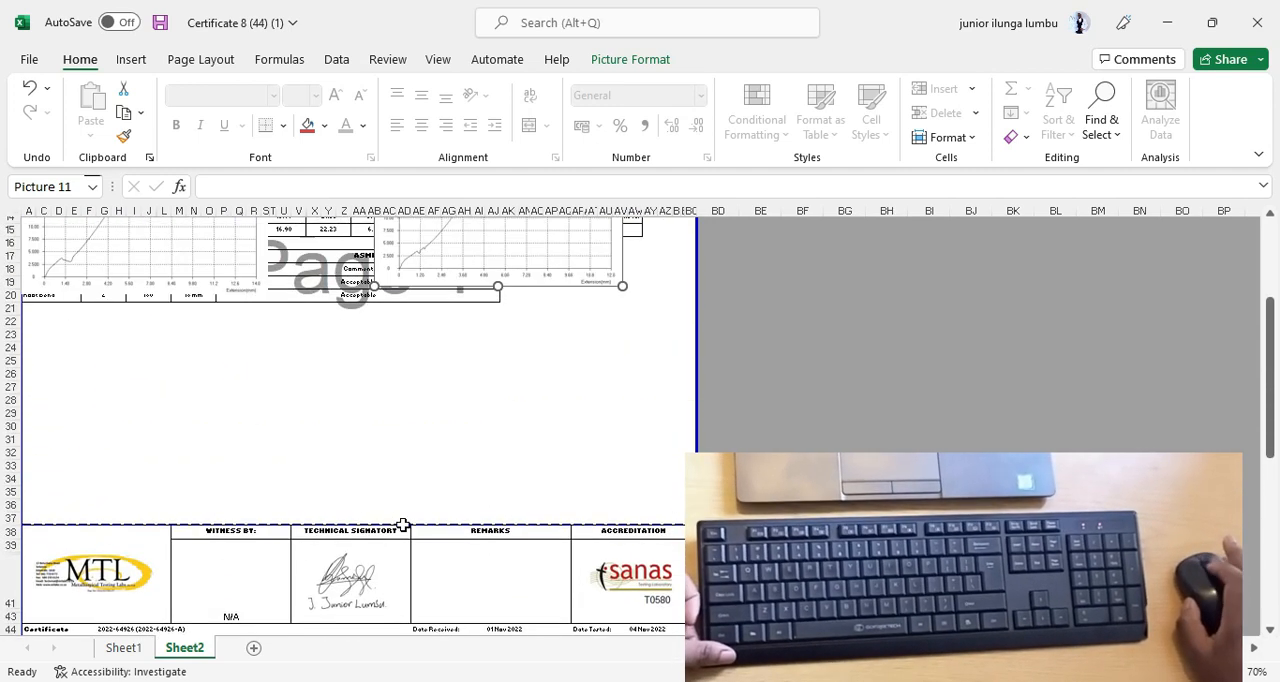
pyautogui.scroll(4, 402, 523)
pyautogui.moveTo(318, 368); pyautogui.dragTo(220, 512)
pyautogui.scroll(-6, 337, 483)
pyautogui.scroll(6, 321, 440)
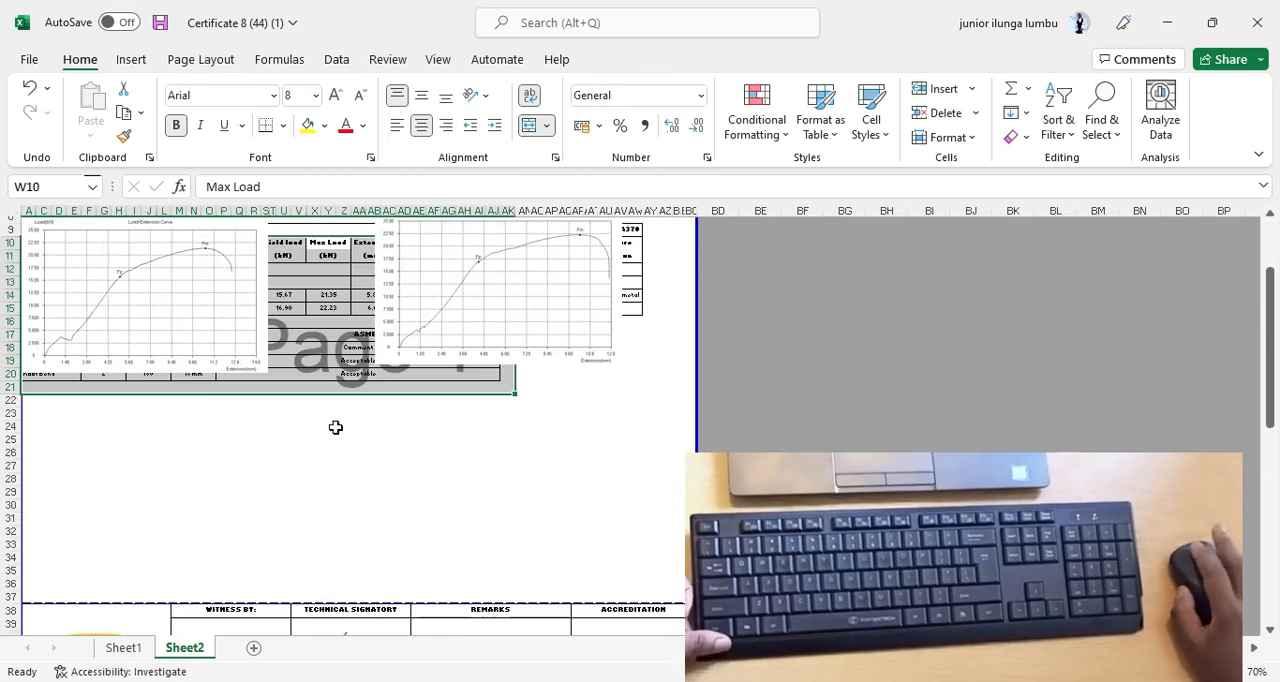
pyautogui.click(189, 320)
pyautogui.click(582, 427)
pyautogui.click(99, 393)
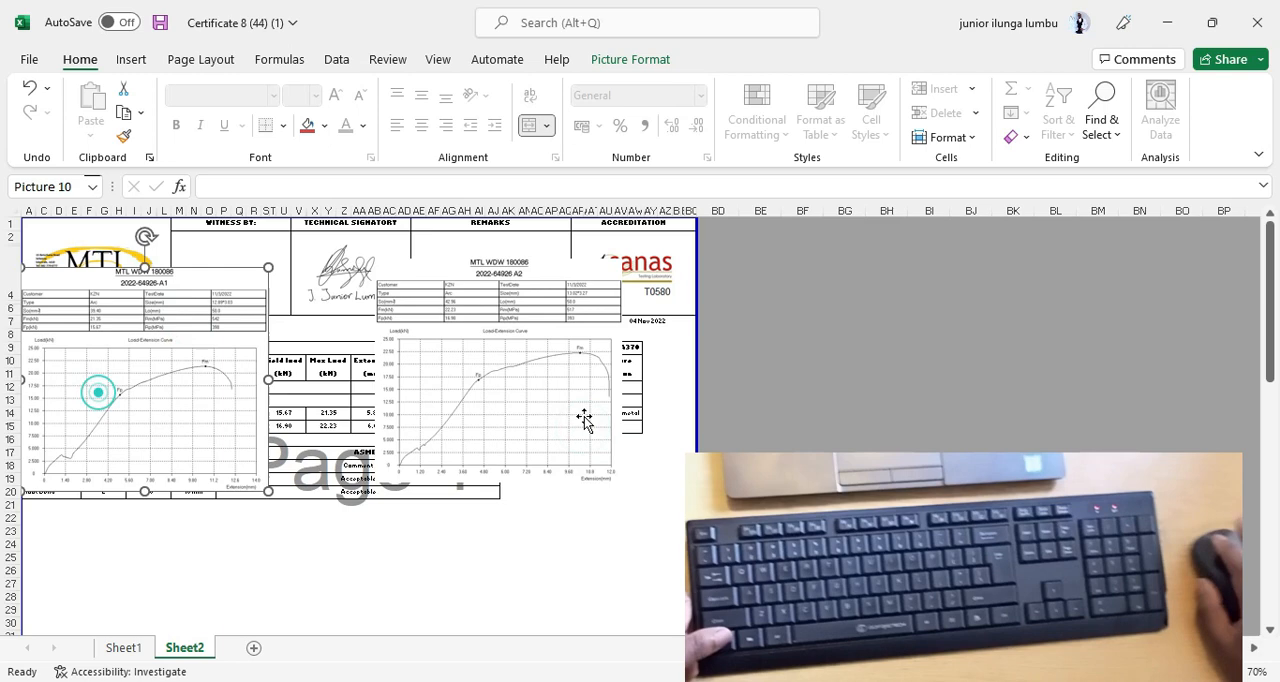
# Try deleting rows 75 to 89, which include page 3, and undo the deletion.
pyautogui.scroll(-7, 528, 486)
pyautogui.scroll(-13, 431, 498)
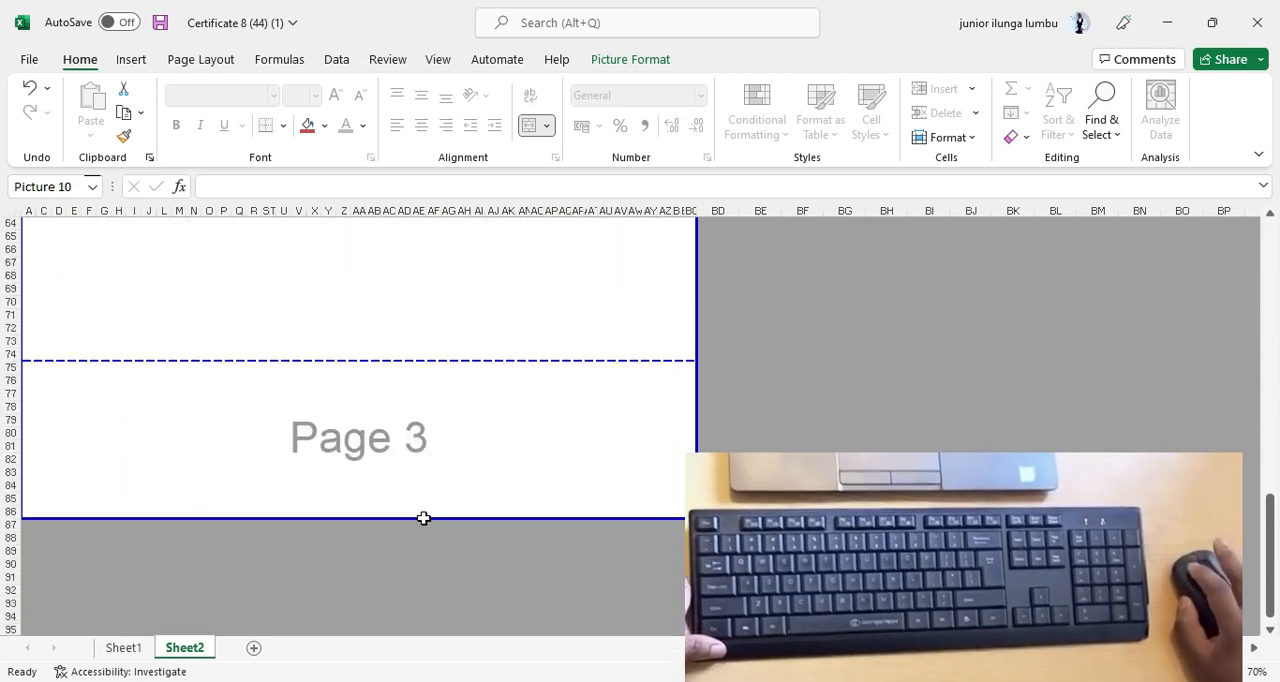
pyautogui.click(418, 518)
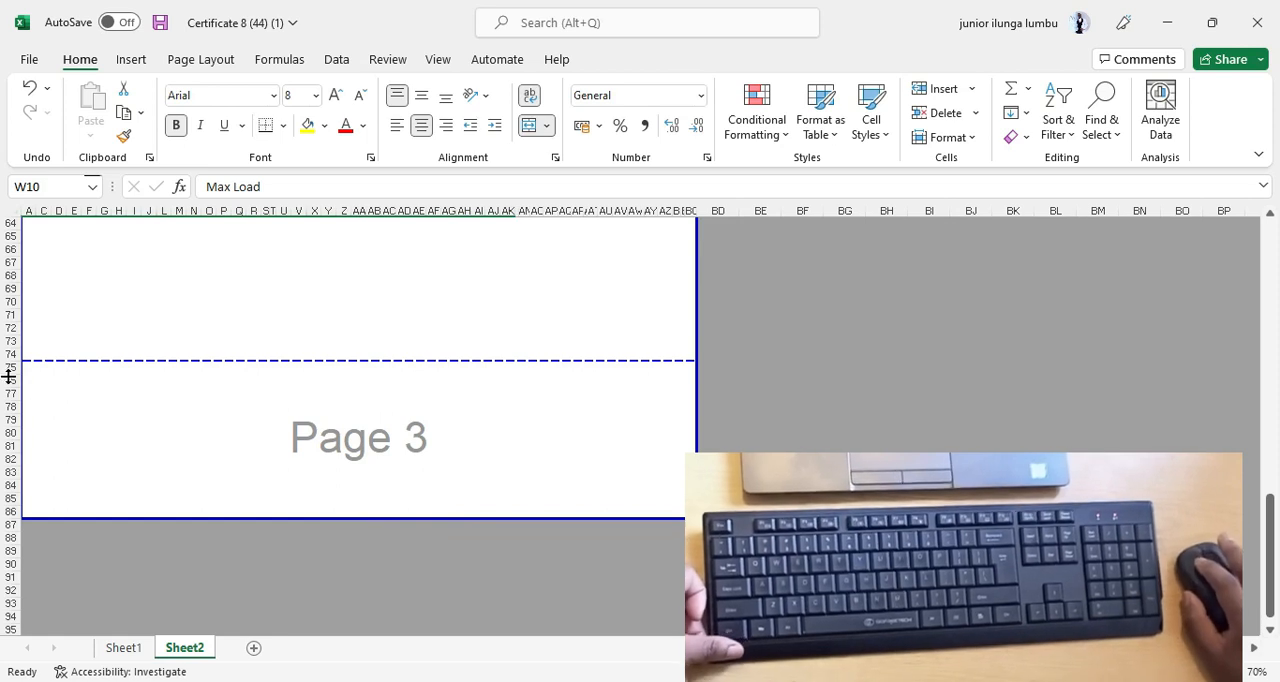
pyautogui.moveTo(16, 368); pyautogui.dragTo(37, 550)
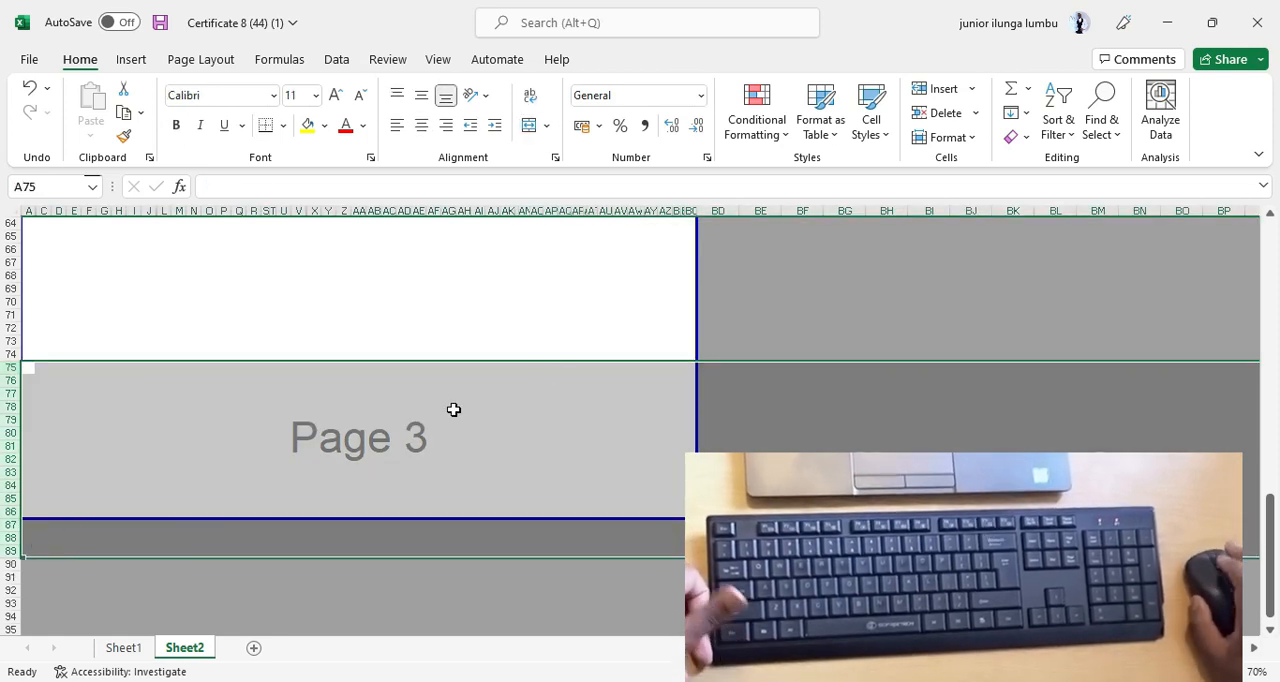
pyautogui.rightClick(452, 410)
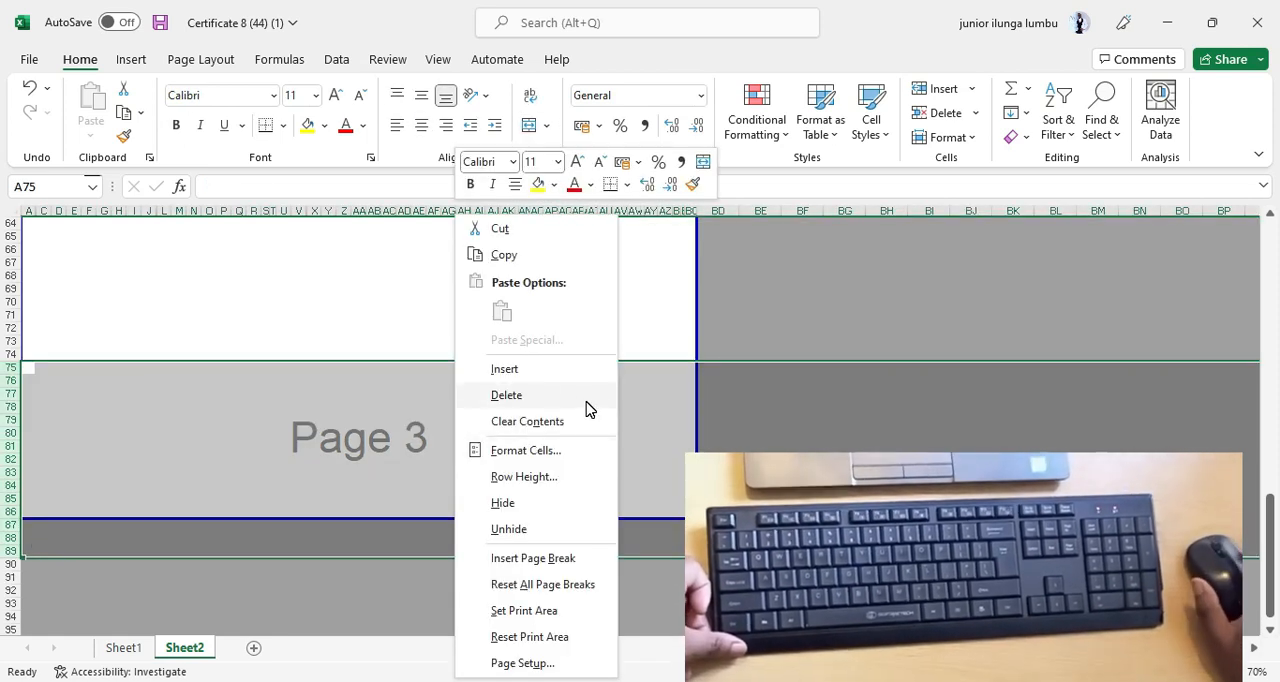
pyautogui.click(514, 396)
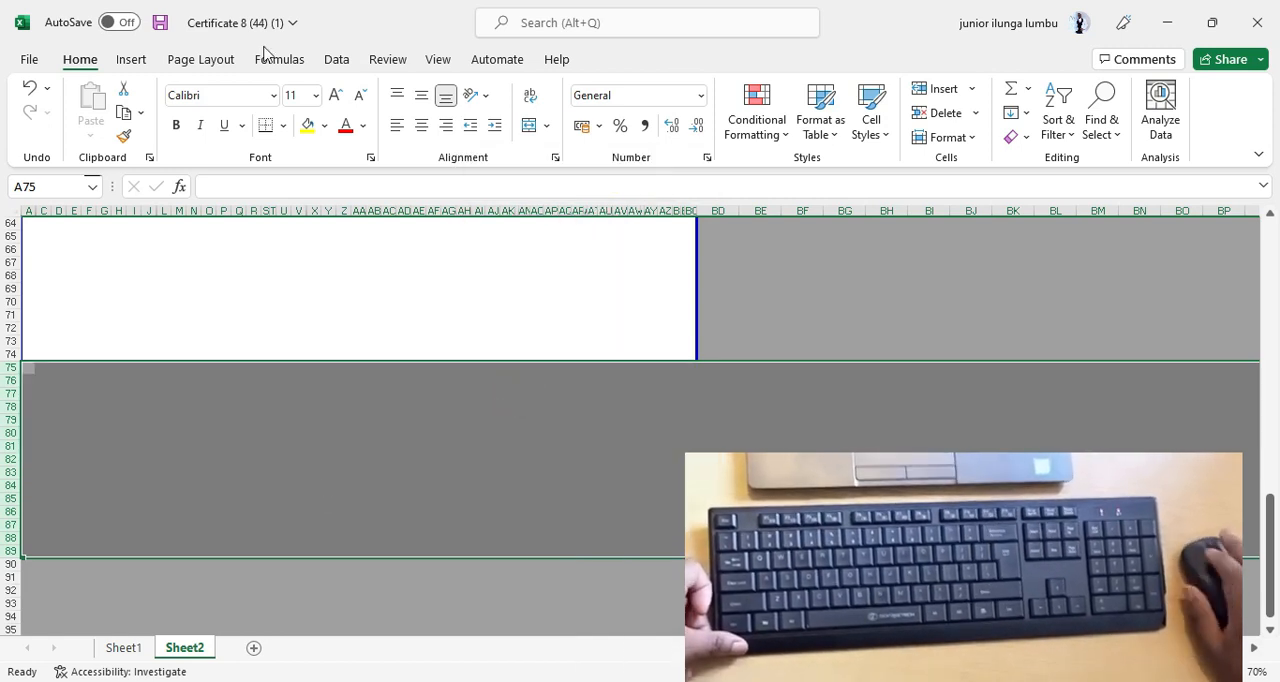
pyautogui.click(35, 90)
# Pull the lower print area boundary back up to row 74 so that page 3 is removed.
pyautogui.click(314, 289)
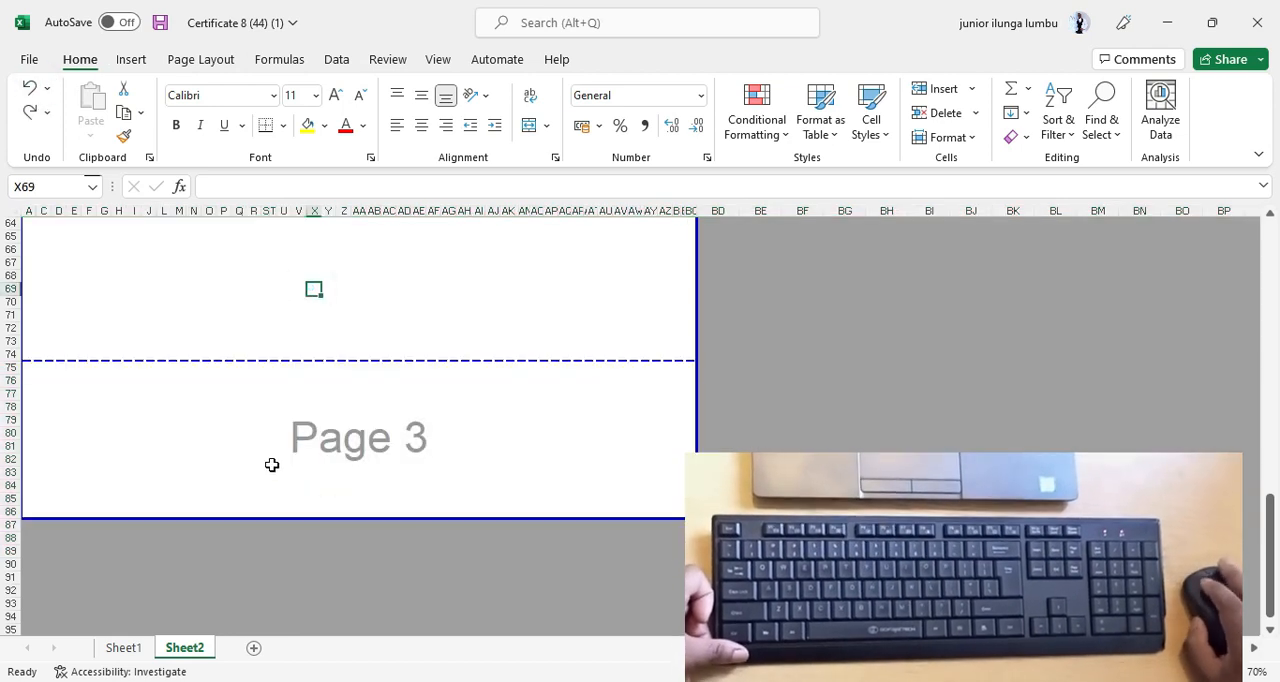
pyautogui.moveTo(325, 521); pyautogui.dragTo(333, 362)
pyautogui.scroll(10, 386, 511)
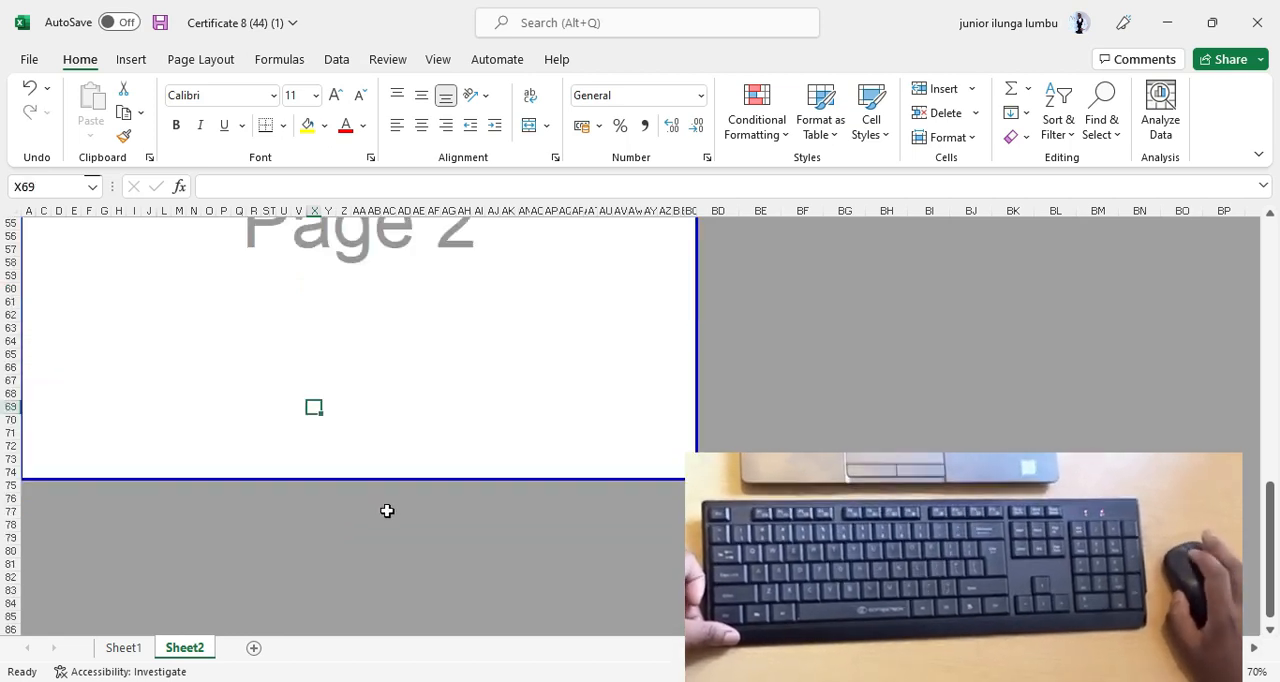
# Move both load-extension curve pictures together from page 1 to page 2, below the second header block.
pyautogui.scroll(10, 413, 567)
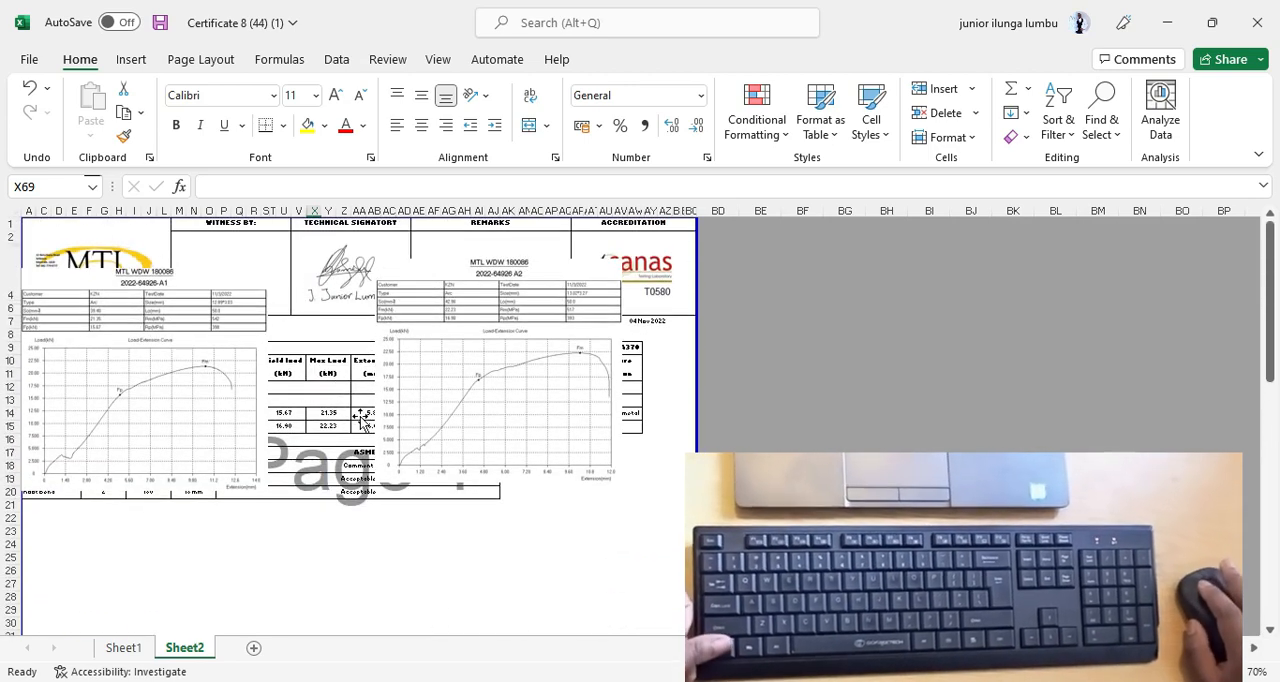
pyautogui.click(124, 357)
pyautogui.keyDown('ctrl'); pyautogui.click(521, 389); pyautogui.keyUp('ctrl')
pyautogui.moveTo(541, 351); pyautogui.dragTo(498, 474)
pyautogui.scroll(-3, 486, 420)
pyautogui.moveTo(501, 315); pyautogui.dragTo(468, 500)
pyautogui.scroll(-5, 468, 500)
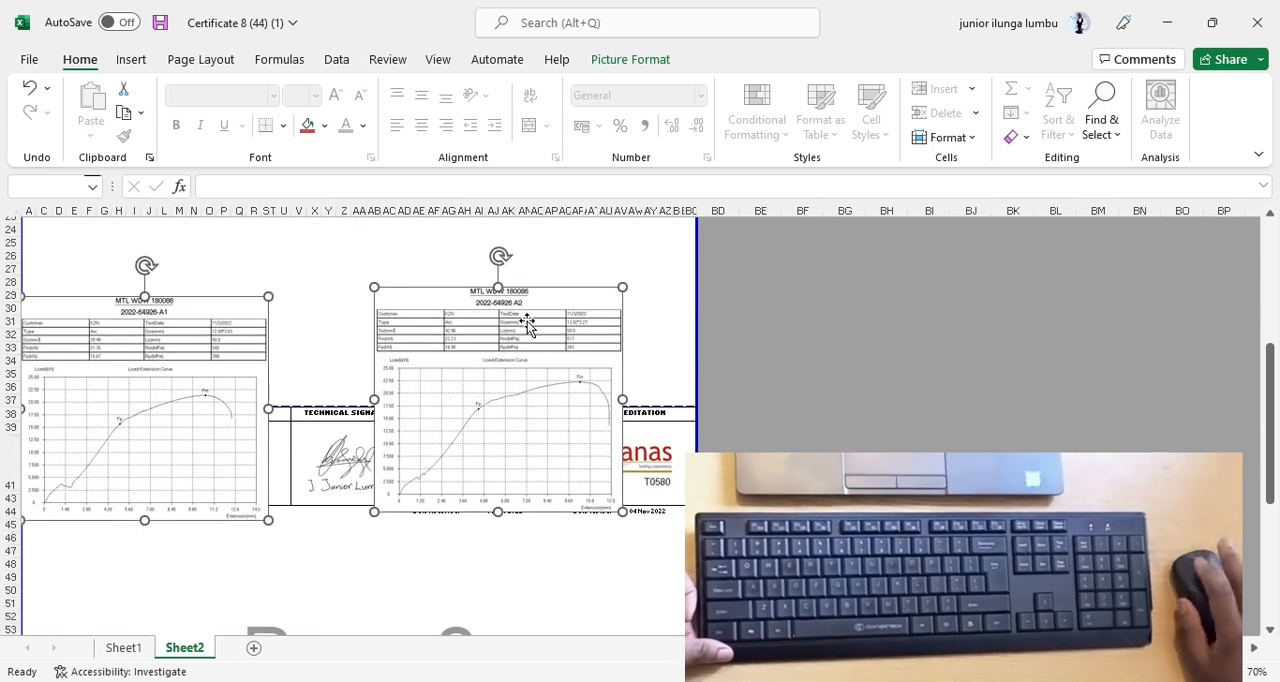
pyautogui.moveTo(527, 325); pyautogui.dragTo(437, 577)
pyautogui.scroll(-8, 463, 528)
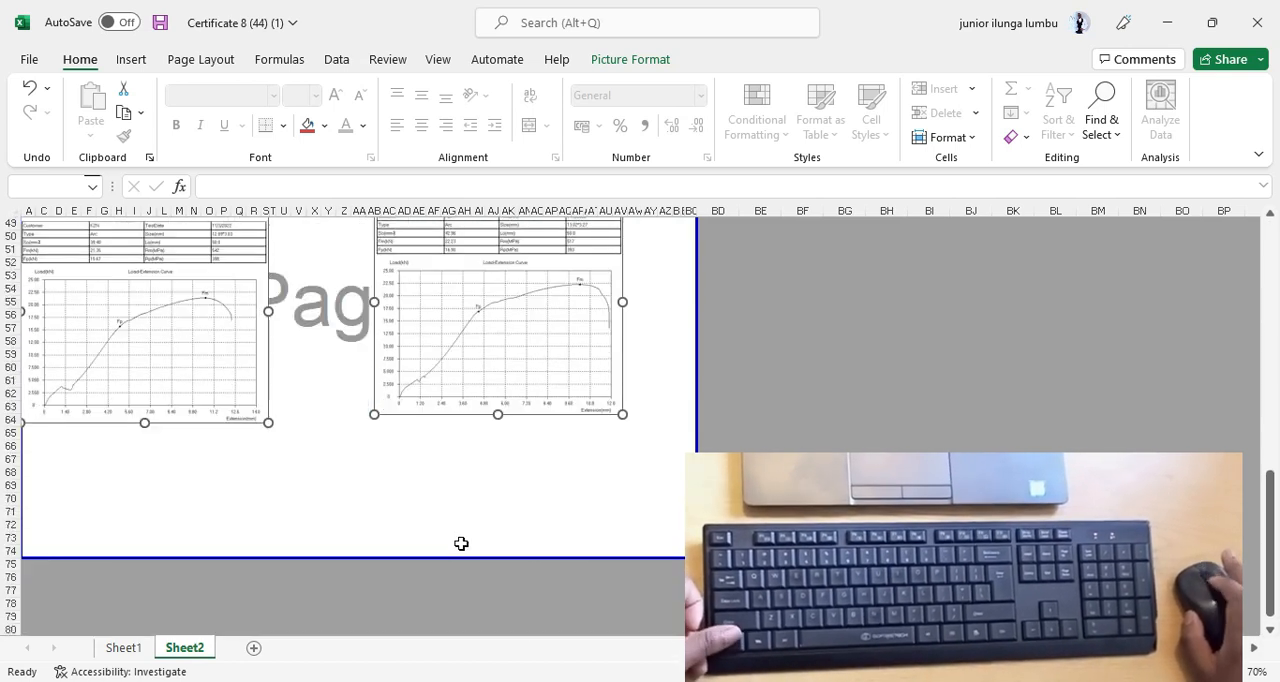
pyautogui.scroll(-2, 461, 543)
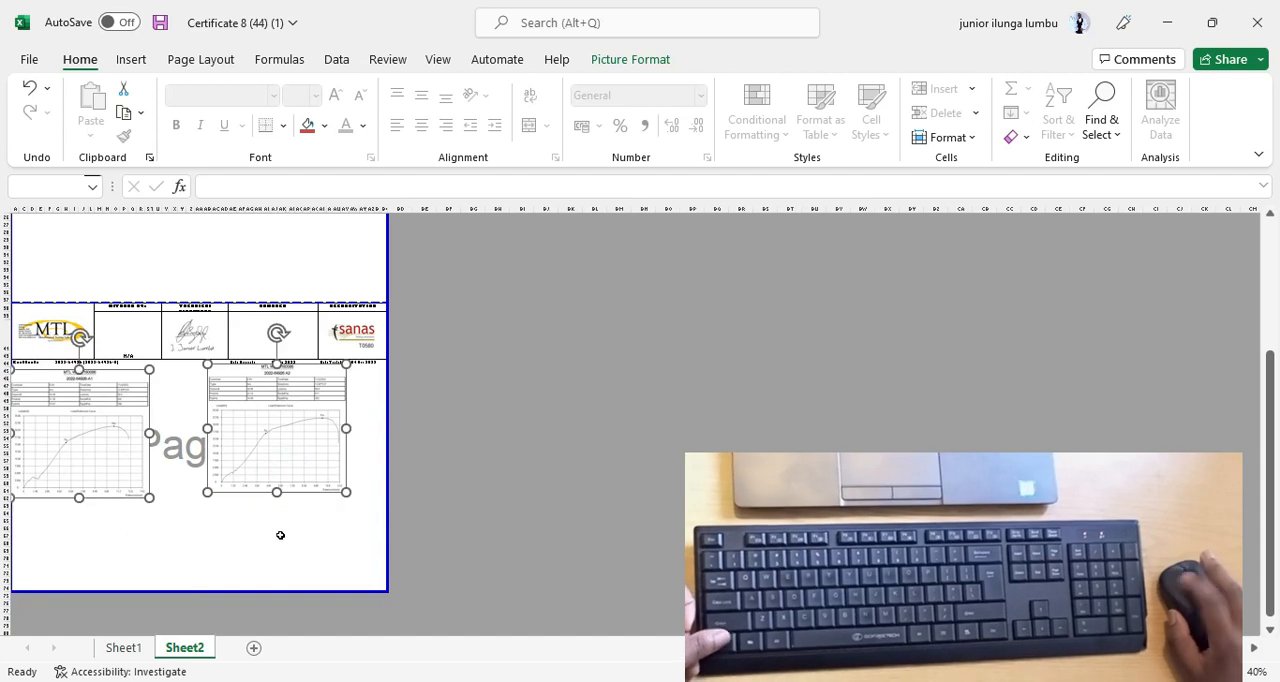
pyautogui.scroll(1, 280, 535)
pyautogui.scroll(-3, 285, 540)
# Place the A2 curve picture directly beside the A1 picture, with their edges touching and tops level.
pyautogui.click(414, 369)
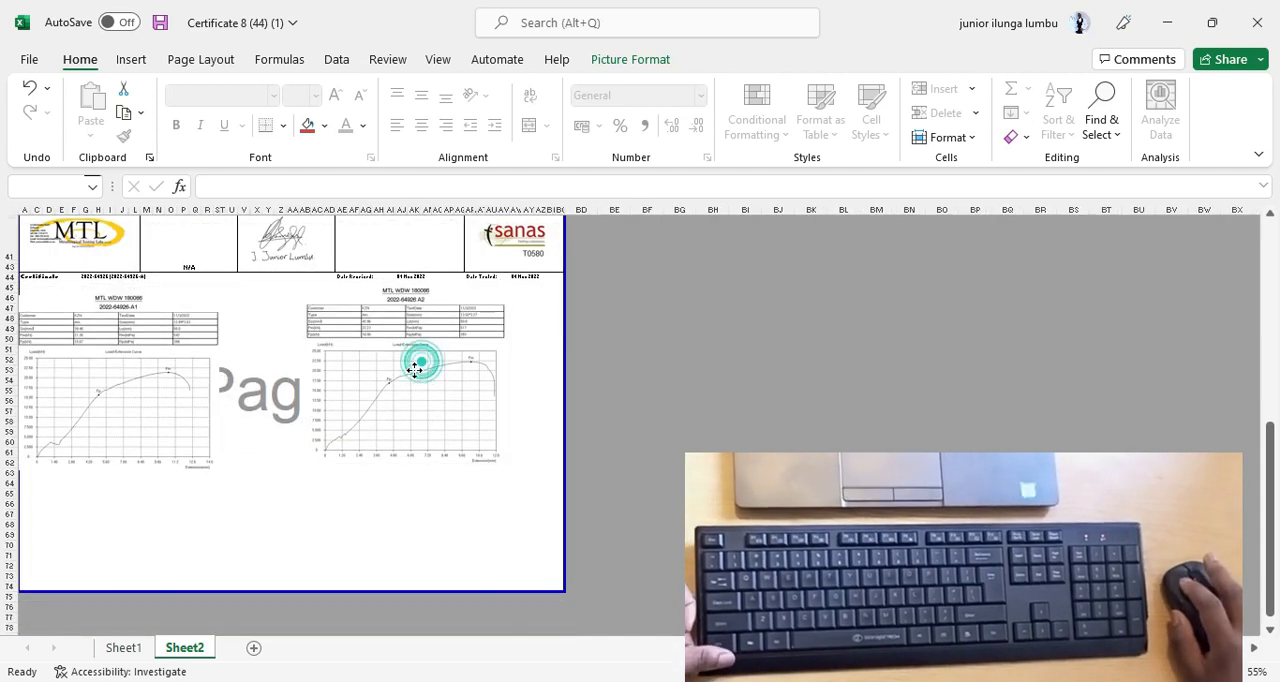
pyautogui.click(392, 531)
pyautogui.click(410, 403)
pyautogui.moveTo(410, 403); pyautogui.dragTo(322, 393)
# Enlarge both curve pictures together until their lower edges come close to the row 74 print boundary.
pyautogui.keyDown('ctrl'); pyautogui.click(109, 409); pyautogui.keyUp('ctrl')
pyautogui.scroll(-1, 274, 459)
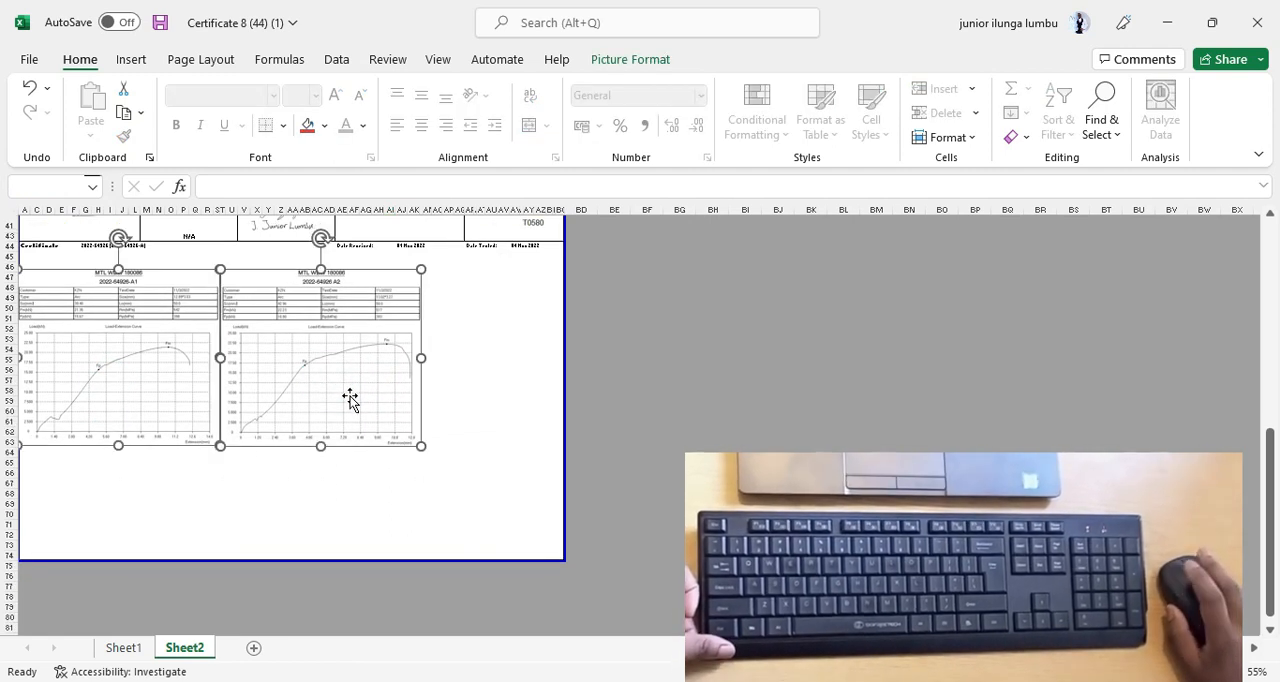
pyautogui.moveTo(420, 450); pyautogui.dragTo(515, 556)
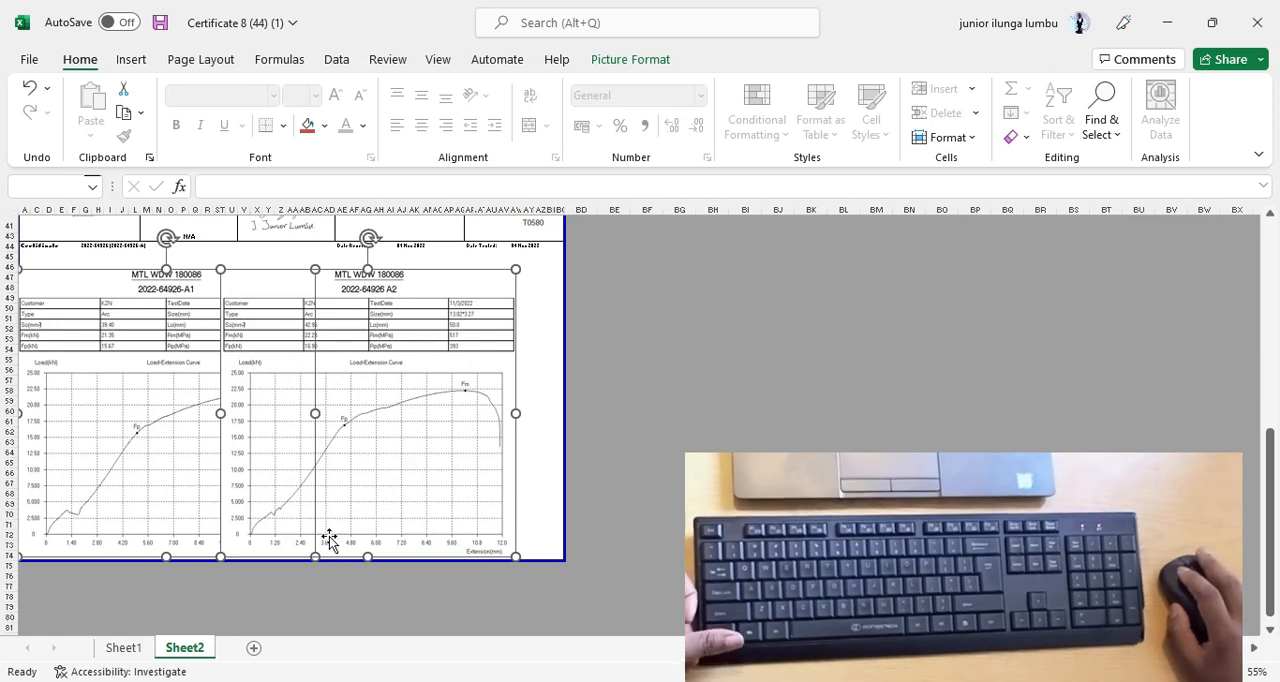
pyautogui.click(286, 589)
# Nudge the A1 curve picture down so its lower edge lines up with the print boundary below row 74.
pyautogui.scroll(3, 240, 591)
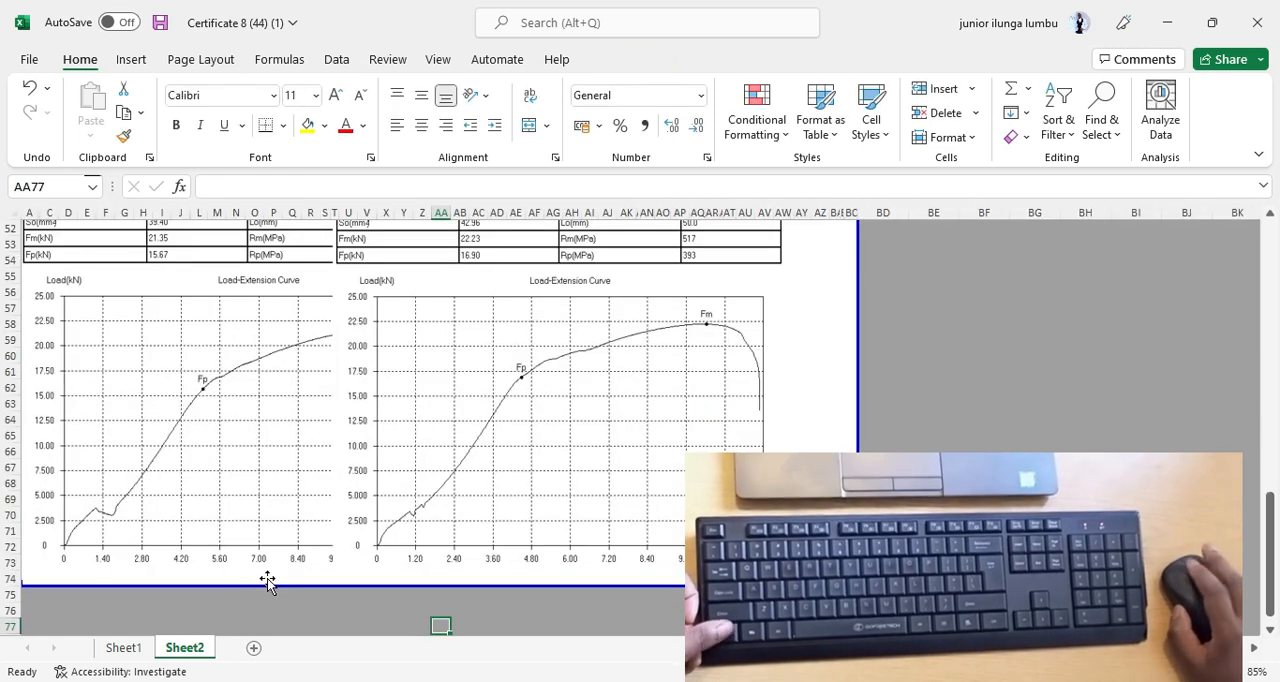
pyautogui.scroll(-1, 300, 449)
pyautogui.click(300, 429)
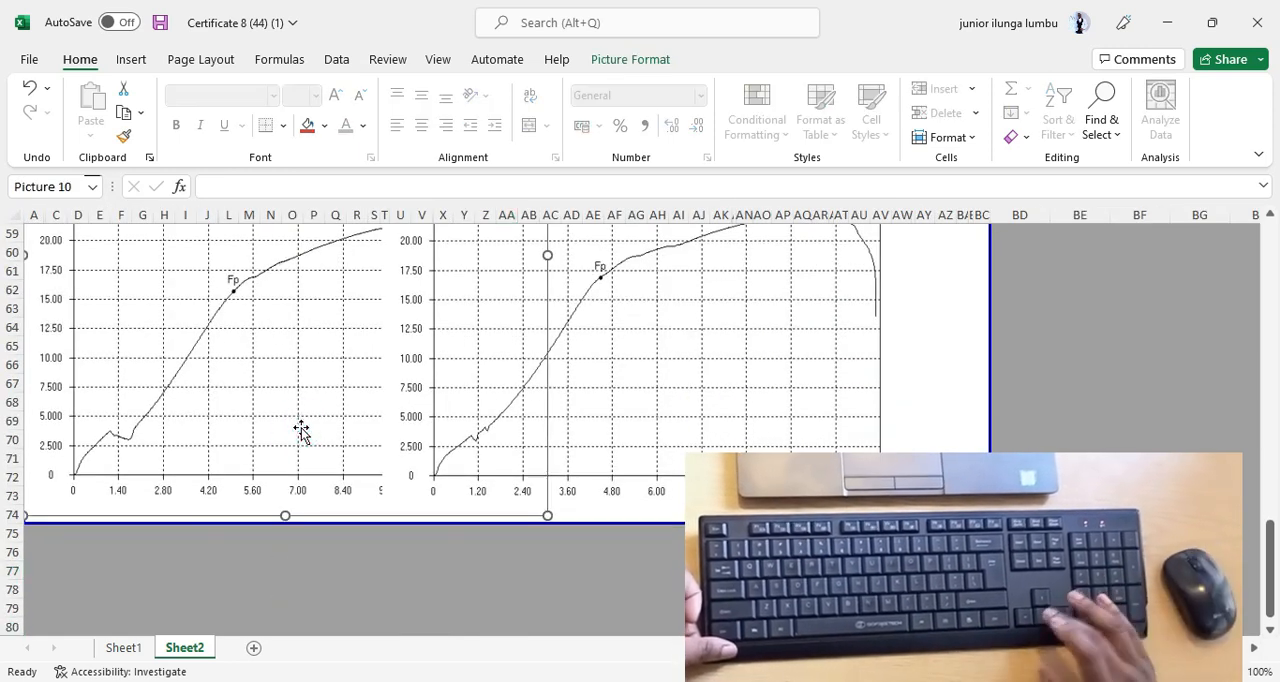
pyautogui.press('Down')
pyautogui.press('Down')
pyautogui.press('Down')
pyautogui.press('Down')
pyautogui.press('Down')
pyautogui.press('Down')
pyautogui.press('Down')
pyautogui.press('Down')
pyautogui.press('Down')
pyautogui.press('Down')
pyautogui.press('Down')
pyautogui.press('Down')
pyautogui.press('Down')
pyautogui.press('Down')
pyautogui.press('Down')
pyautogui.press('Down')
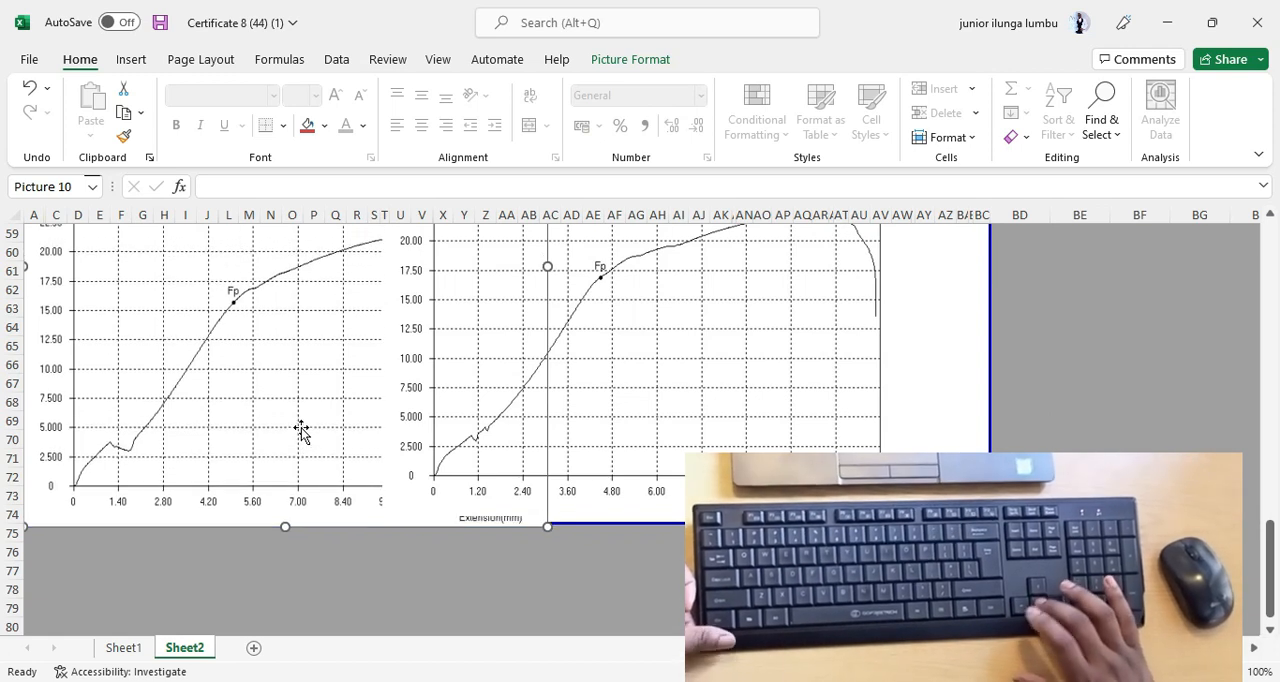
pyautogui.press('Up')
pyautogui.press('Up')
pyautogui.press('Up')
pyautogui.press('Up')
pyautogui.press('Up')
pyautogui.press('Up')
pyautogui.press('Up')
pyautogui.press('Up')
pyautogui.press('Up')
pyautogui.press('Up')
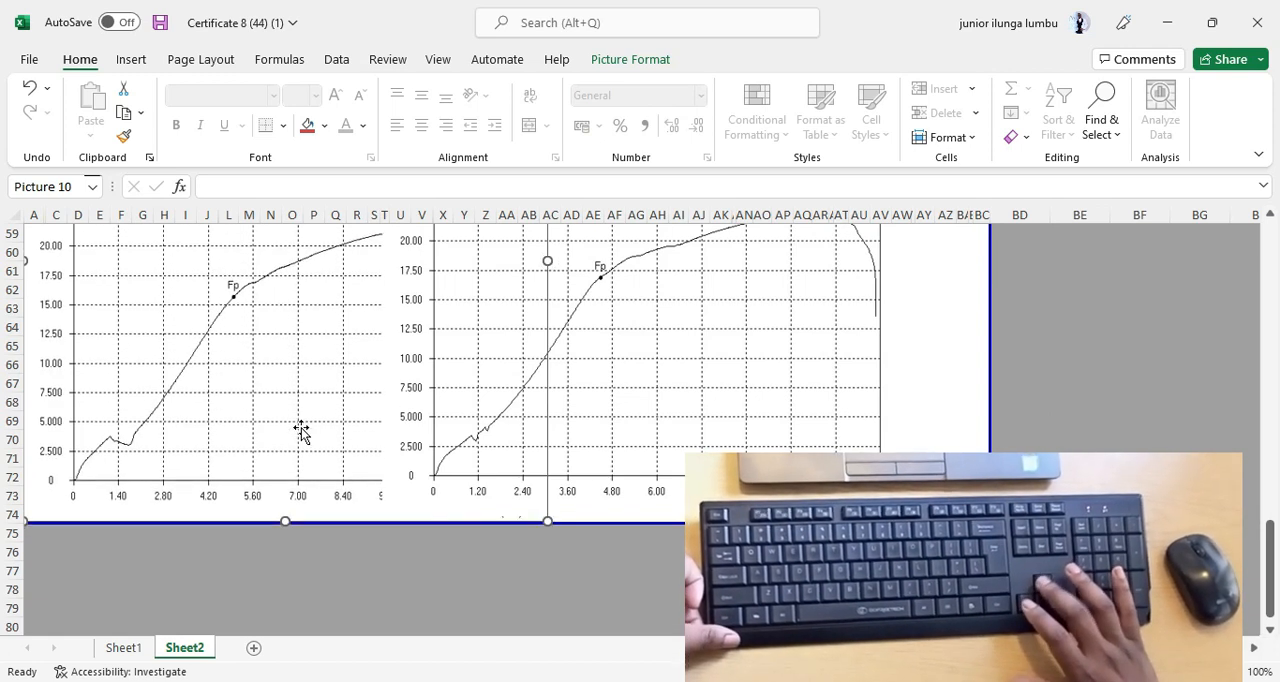
pyautogui.scroll(-2, 934, 409)
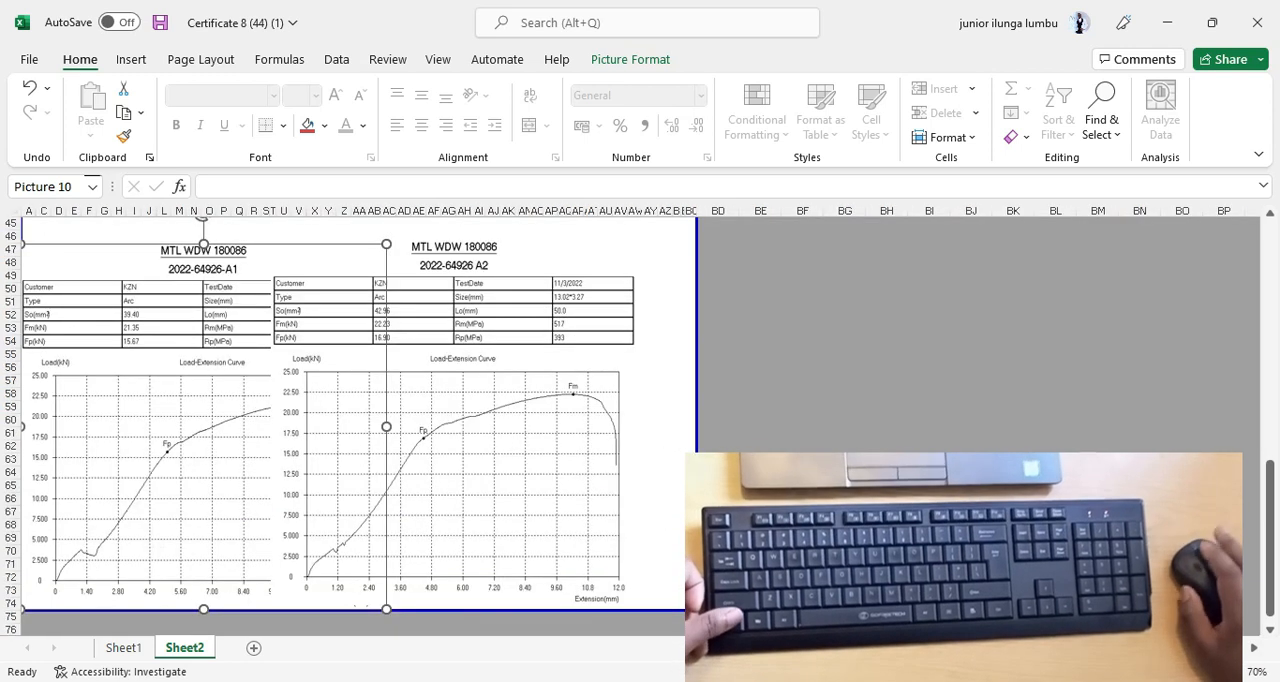
# Lower the top edge of the A2 picture level with the A1 picture, and narrow both pictures together slightly.
pyautogui.click(529, 416)
pyautogui.moveTo(452, 238); pyautogui.dragTo(437, 249)
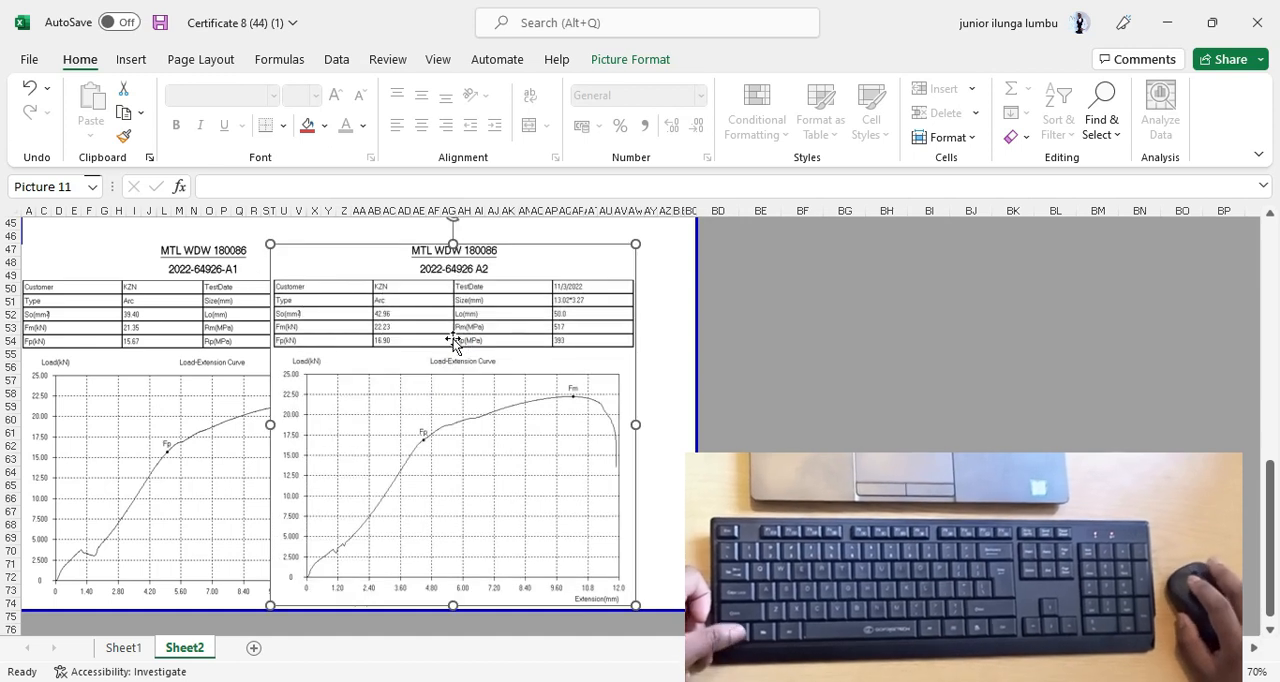
pyautogui.keyDown('ctrl'); pyautogui.click(128, 394); pyautogui.keyUp('ctrl')
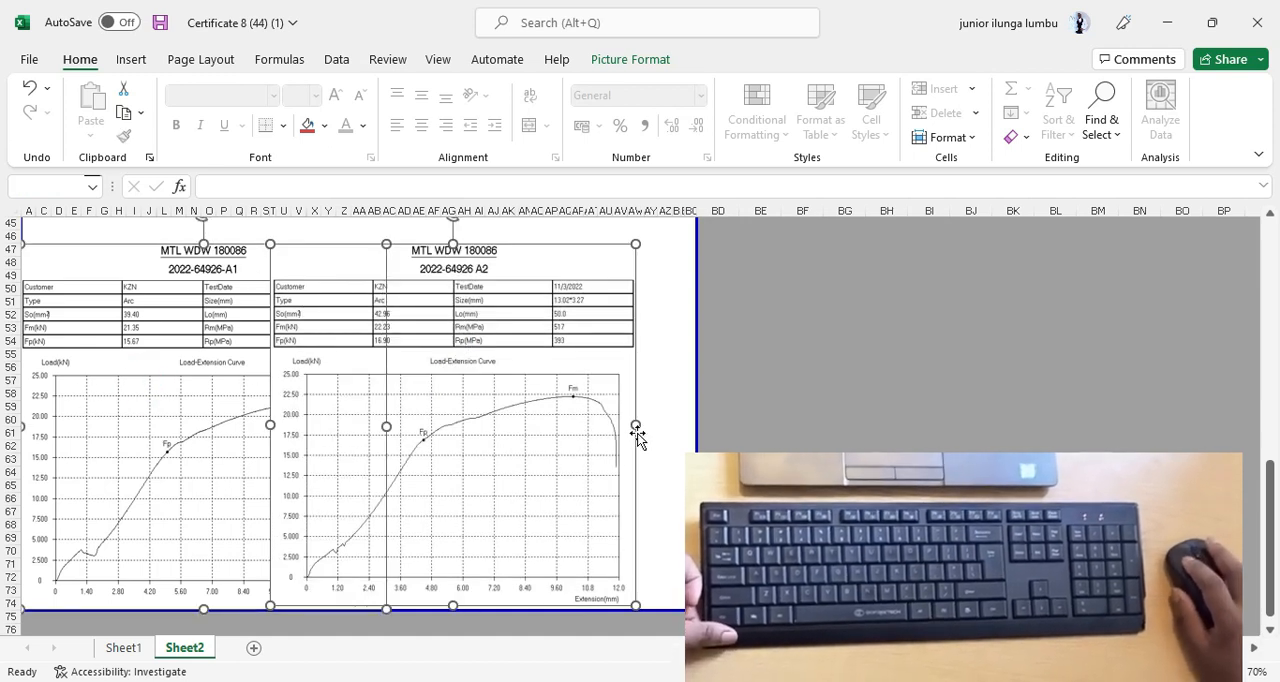
pyautogui.moveTo(634, 429); pyautogui.dragTo(608, 427)
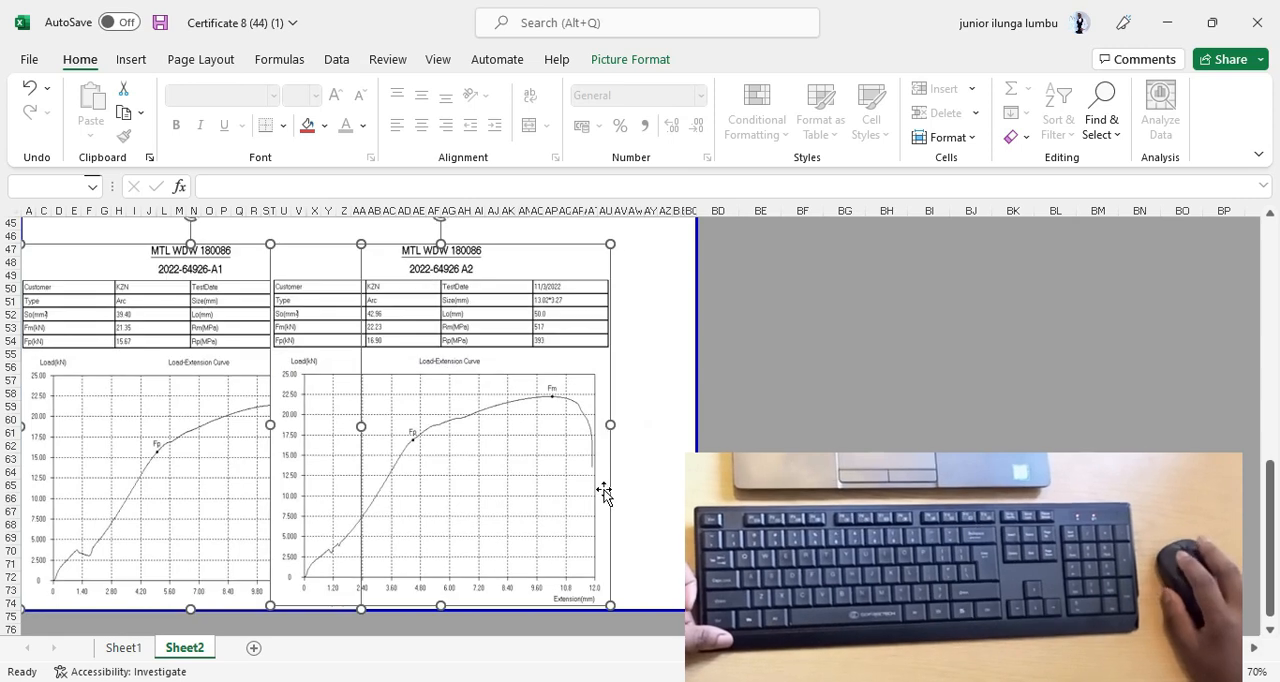
# Nudge both curve pictures right to leave a small gap from the print area's left boundary.
pyautogui.press('Right')
pyautogui.press('Right')
pyautogui.press('Right')
pyautogui.press('Right')
pyautogui.press('Right')
pyautogui.press('Right')
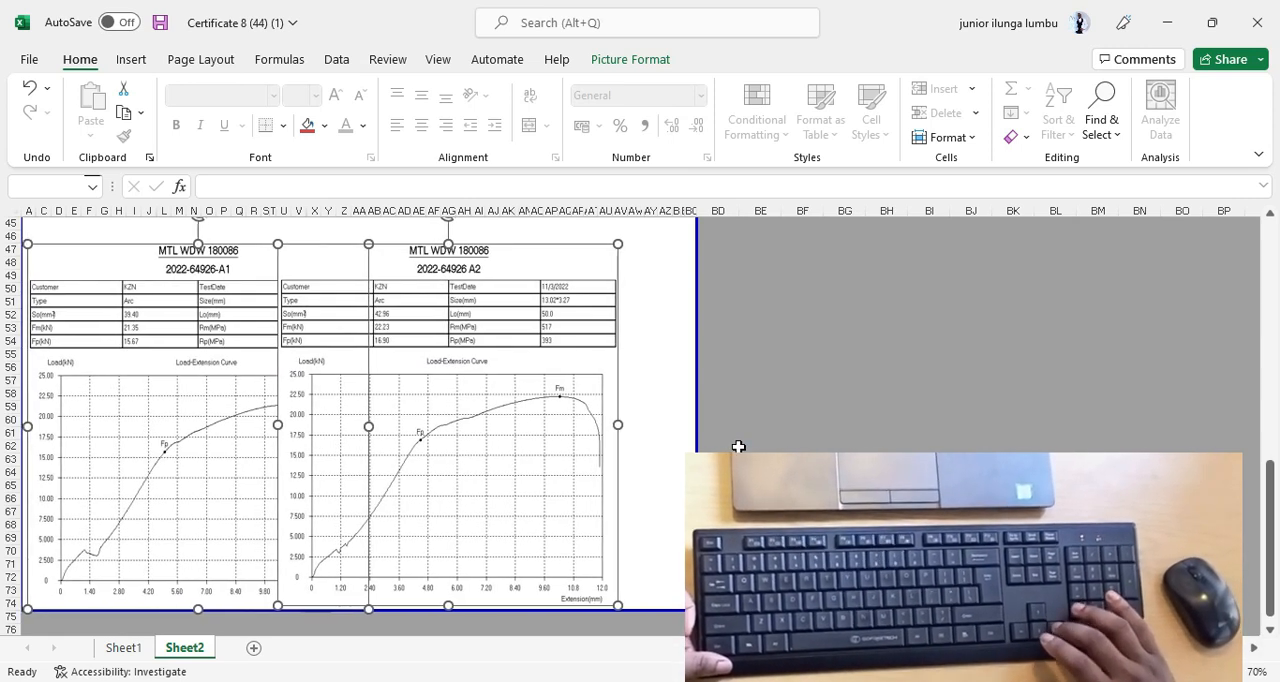
pyautogui.press('Right')
pyautogui.press('Right')
# Shift only the A2 curve picture right until it no longer covers the A1 picture.
pyautogui.click(680, 434)
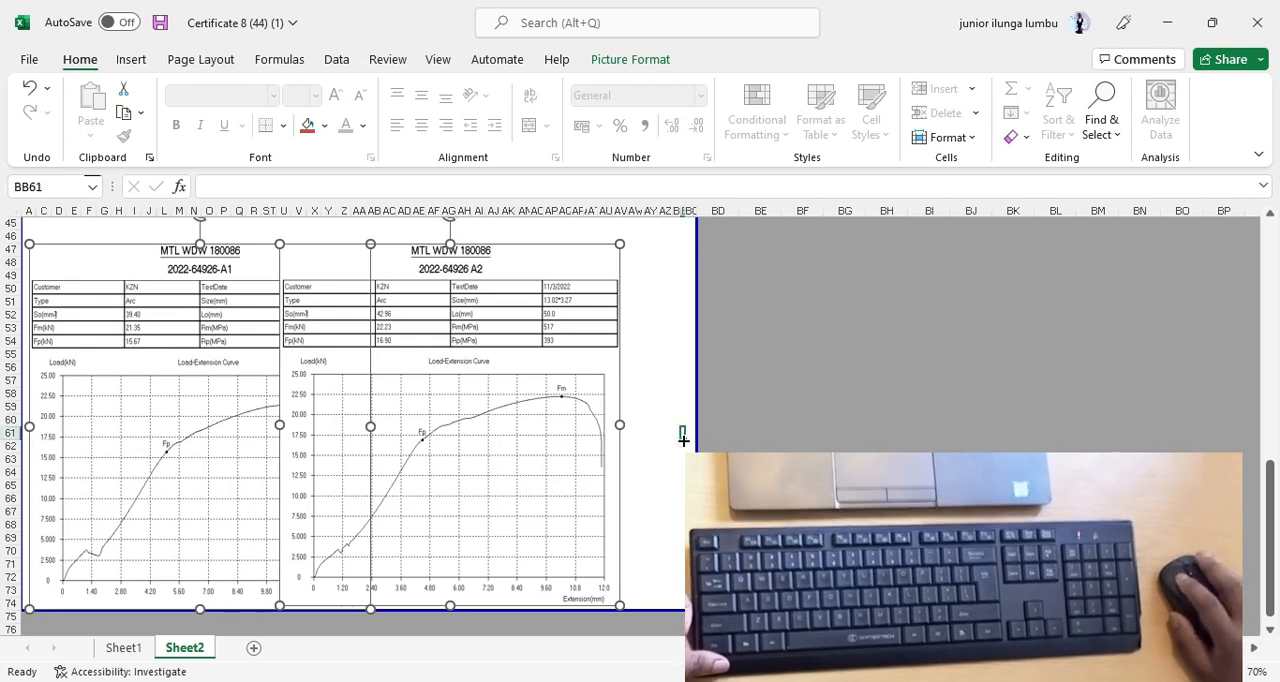
pyautogui.click(517, 414)
pyautogui.press('Right')
pyautogui.press('Right')
pyautogui.press('Right')
pyautogui.press('Right')
pyautogui.press('Right')
pyautogui.press('Right')
pyautogui.press('Right')
pyautogui.press('Right')
pyautogui.press('Right')
pyautogui.press('Right')
pyautogui.press('Right')
pyautogui.press('Right')
pyautogui.press('Right')
pyautogui.press('Right')
pyautogui.press('Right')
pyautogui.press('Right')
pyautogui.press('Right')
pyautogui.press('Right')
pyautogui.press('Right')
pyautogui.press('Right')
pyautogui.press('Right')
pyautogui.press('Right')
pyautogui.press('Right')
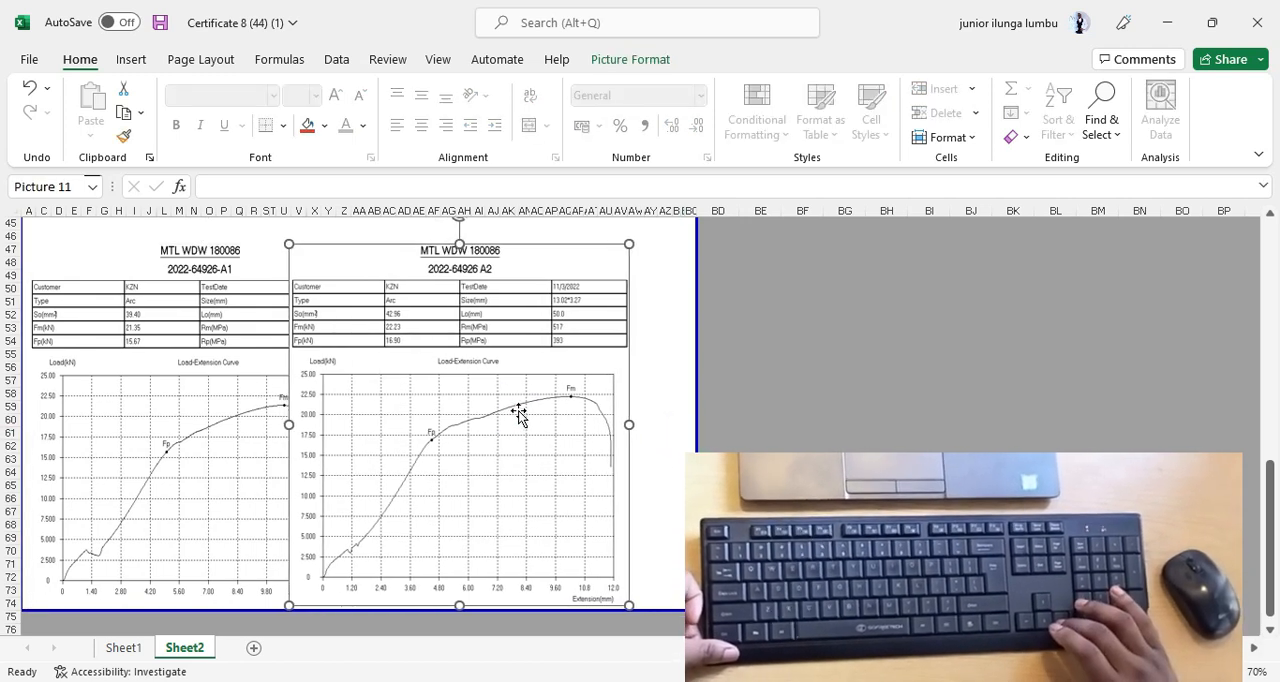
# Narrow both curve pictures together to fit inside the print area's width, and nudge them slightly left.
pyautogui.keyDown('ctrl'); pyautogui.click(143, 347); pyautogui.keyUp('ctrl')
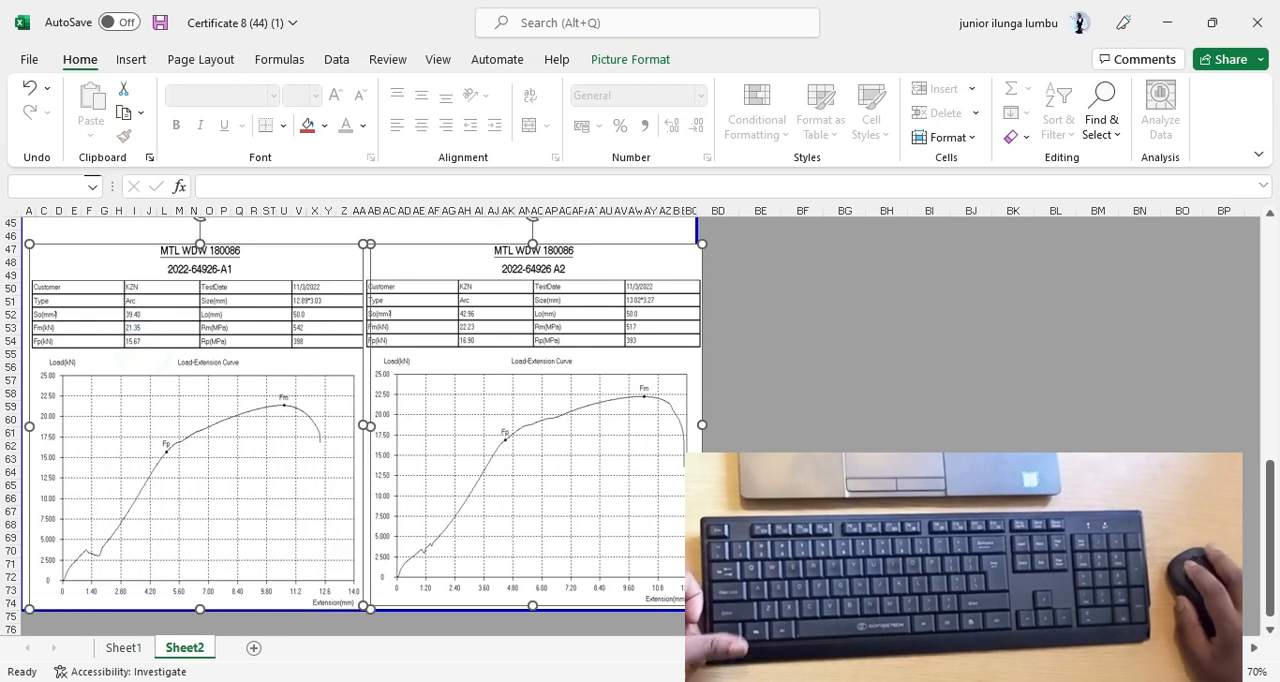
pyautogui.moveTo(702, 425); pyautogui.dragTo(689, 425)
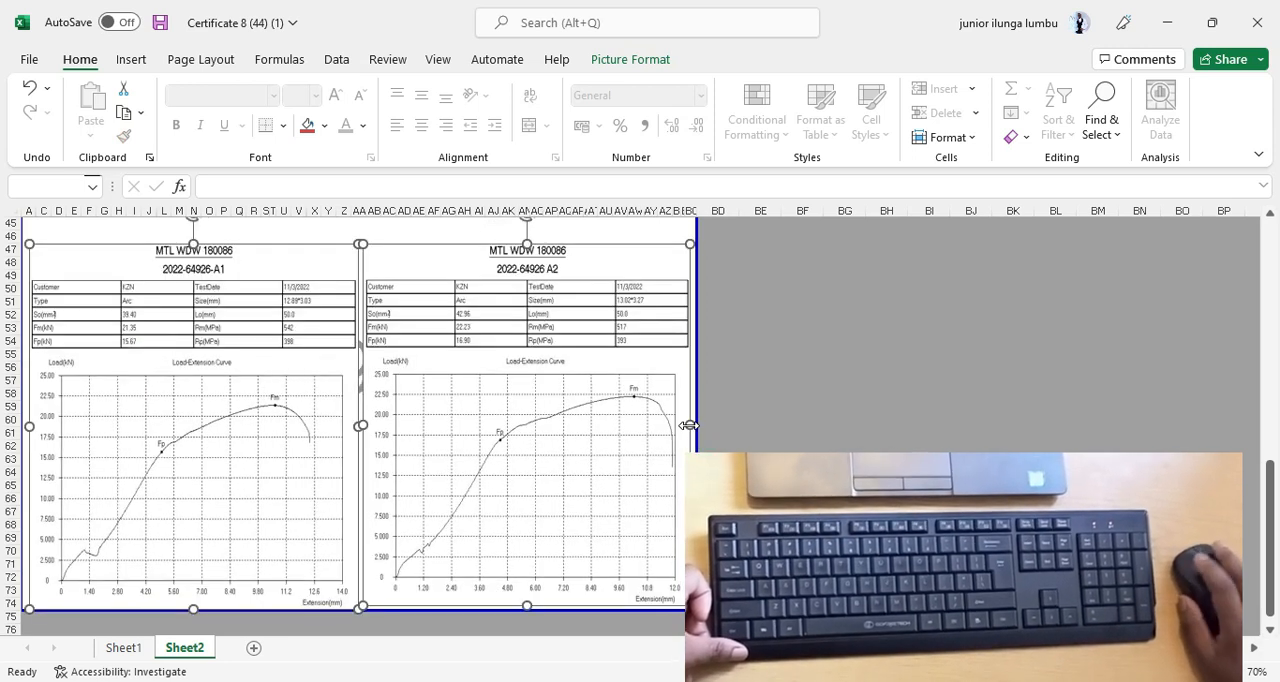
pyautogui.press('Left')
pyautogui.press('Left')
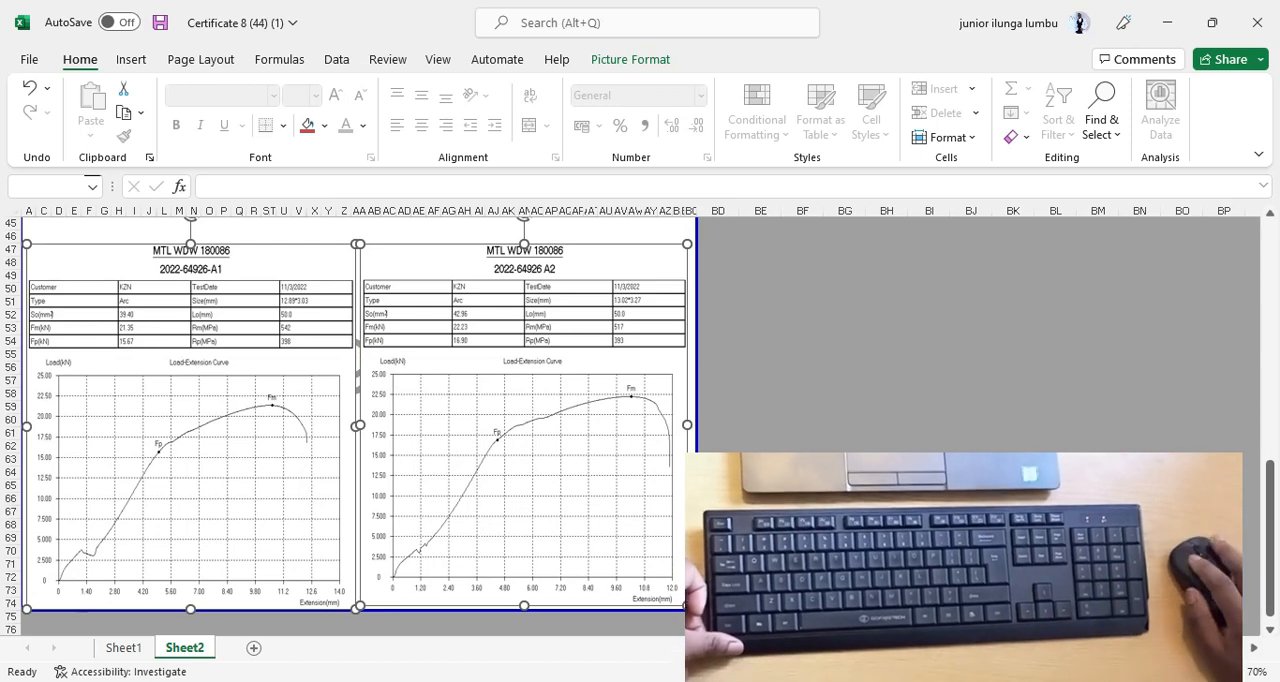
# Slightly enlarge the page 2 signature picture and shift it lower and further left inside the Technical Signatory cell.
pyautogui.press('Escape')
pyautogui.scroll(6, 486, 560)
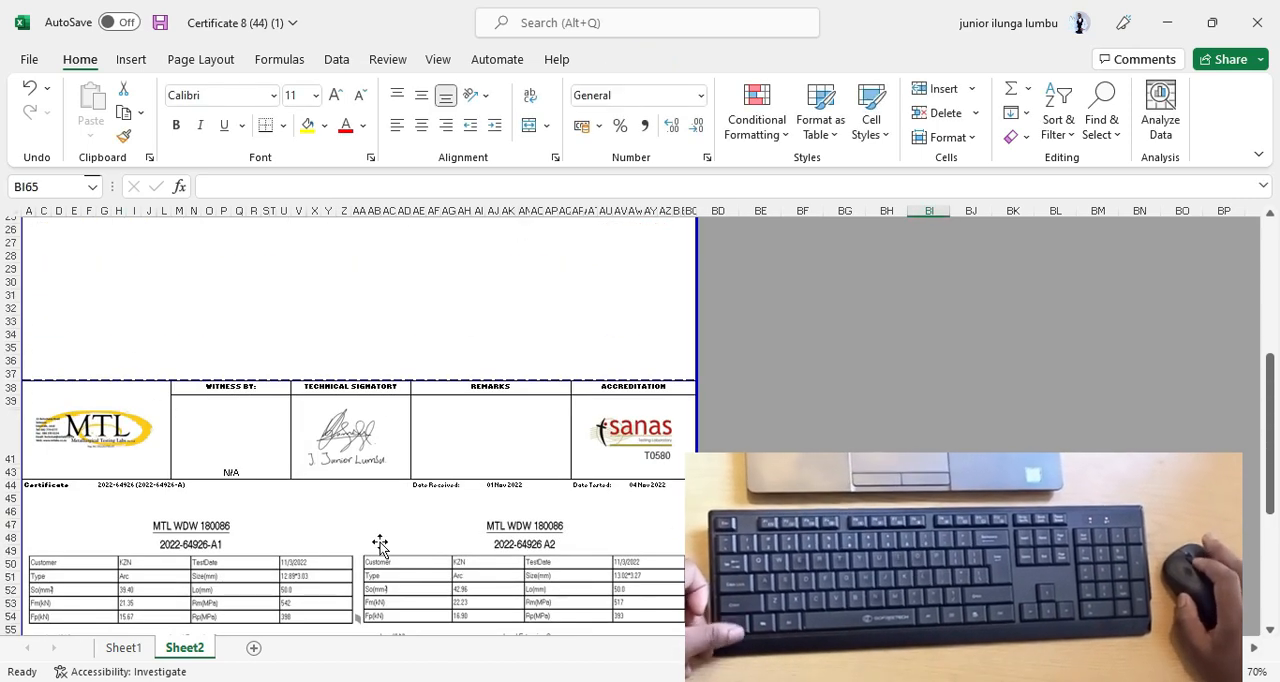
pyautogui.moveTo(437, 284); pyautogui.dragTo(435, 292)
pyautogui.scroll(7, 352, 558)
pyautogui.scroll(-4, 533, 520)
pyautogui.scroll(2, 531, 523)
pyautogui.scroll(1, 530, 523)
pyautogui.scroll(-2, 538, 450)
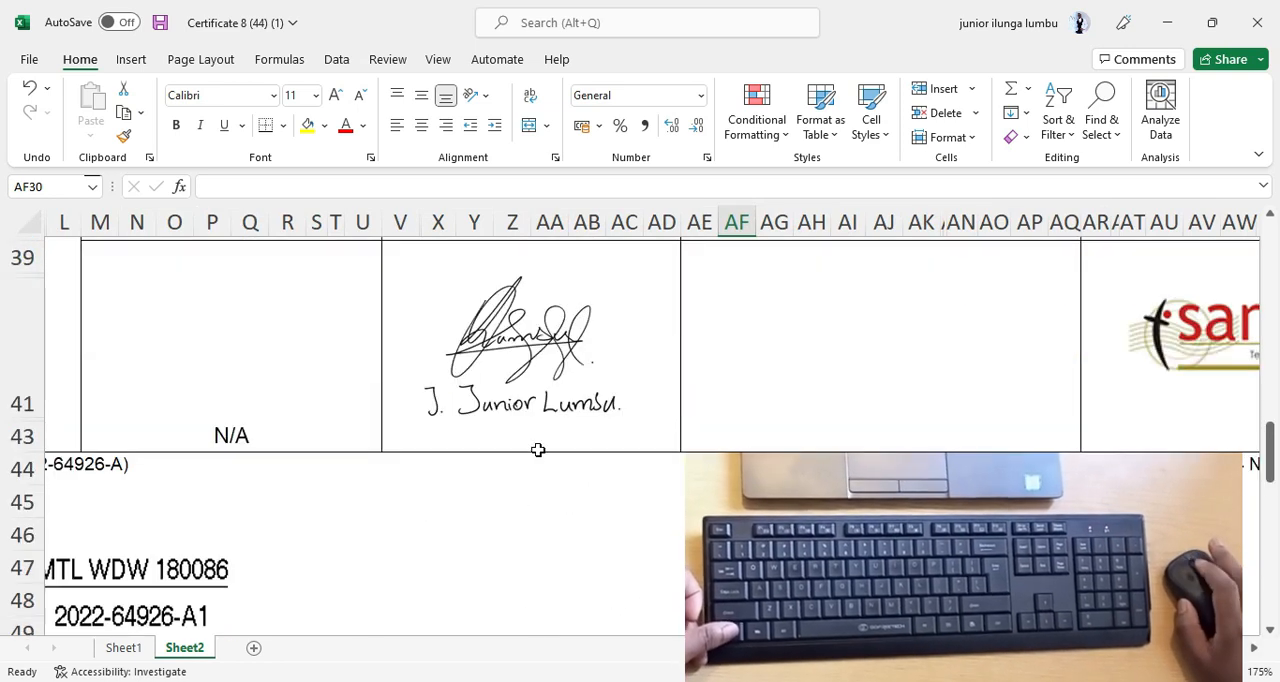
pyautogui.scroll(2, 513, 517)
pyautogui.click(513, 517)
pyautogui.scroll(-1, 513, 517)
pyautogui.moveTo(635, 519); pyautogui.dragTo(649, 528)
pyautogui.moveTo(604, 478)
pyautogui.mouseDown()
pyautogui.moveTo(580, 476)
pyautogui.moveTo(568, 455)
pyautogui.moveTo(577, 462)
pyautogui.mouseUp()
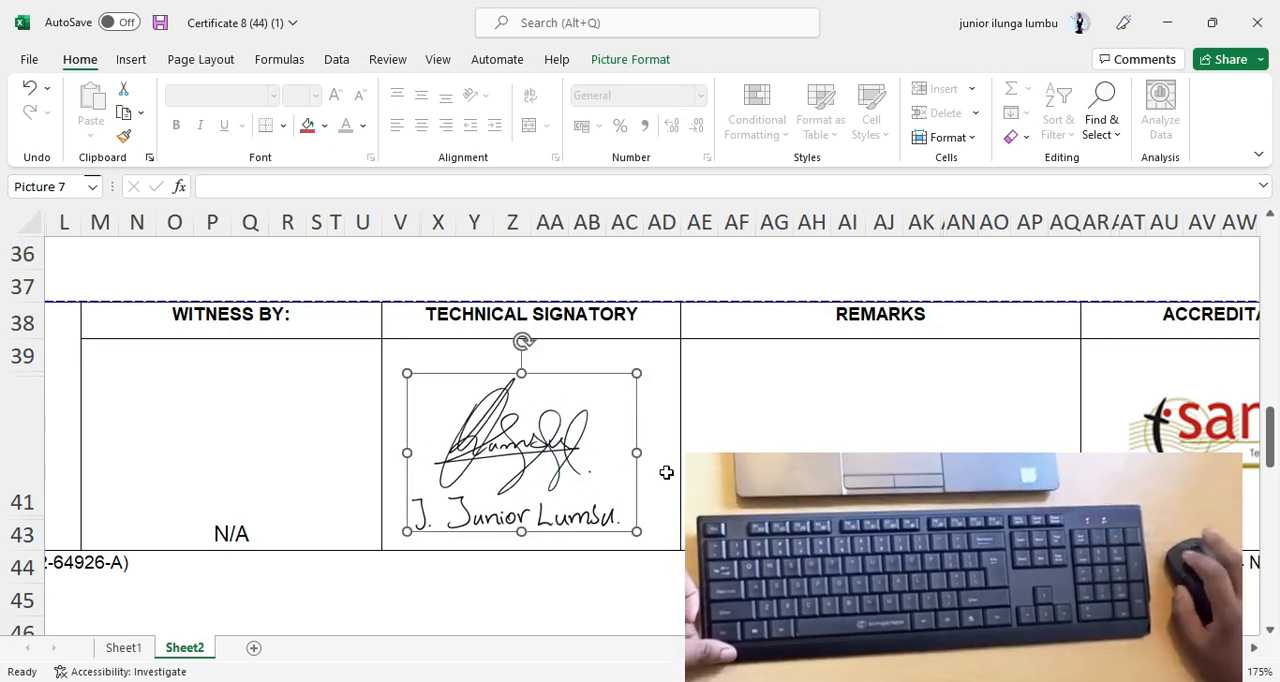
# Crop a narrow blank strip off the right side of the page 2 signature picture.
pyautogui.click(749, 394)
pyautogui.click(524, 441)
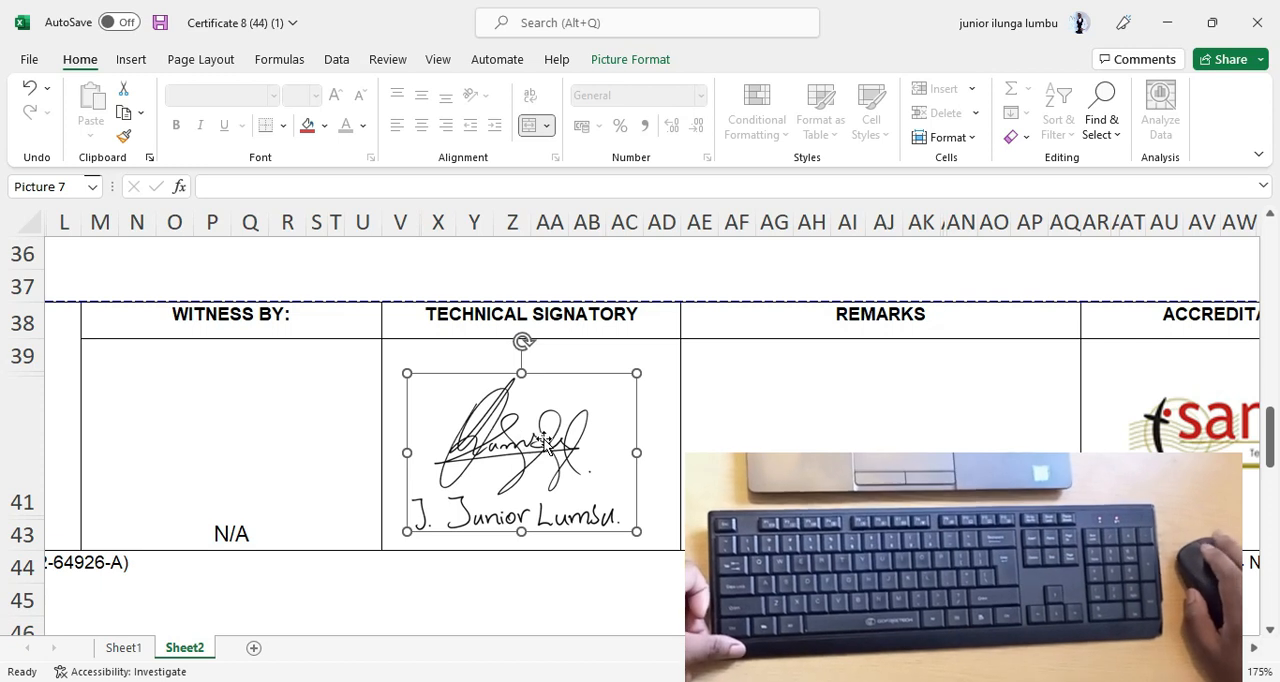
pyautogui.rightClick(553, 442)
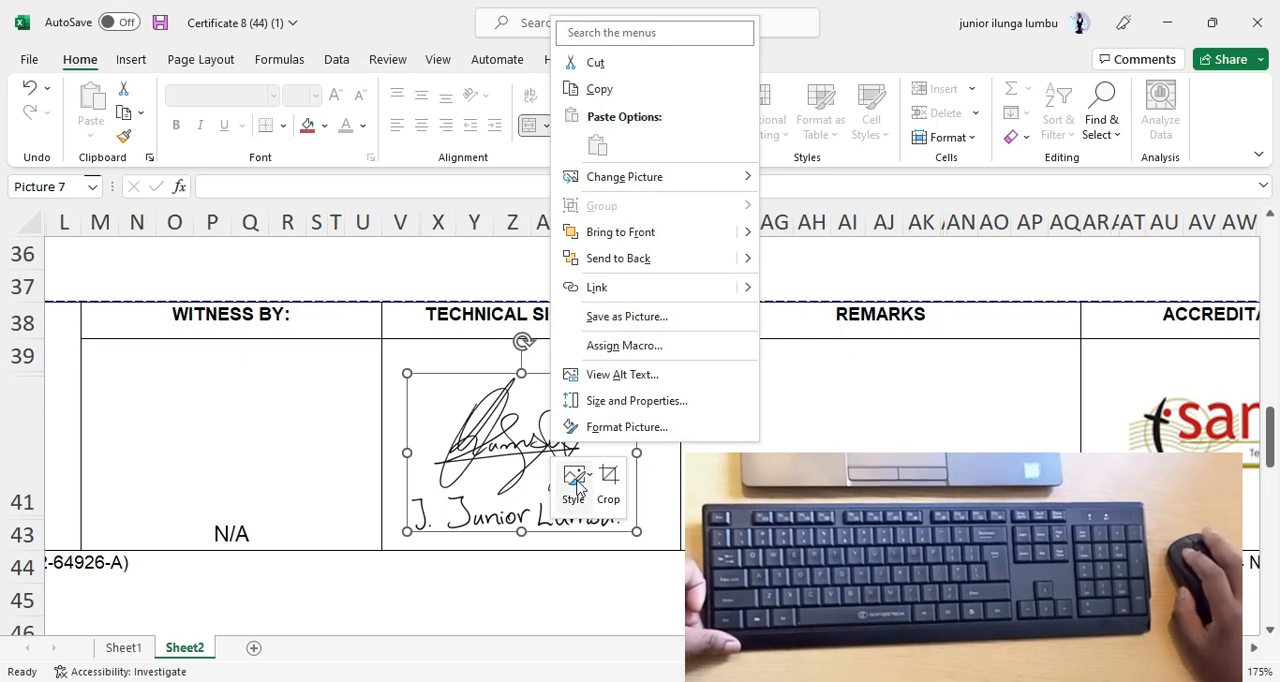
pyautogui.click(617, 479)
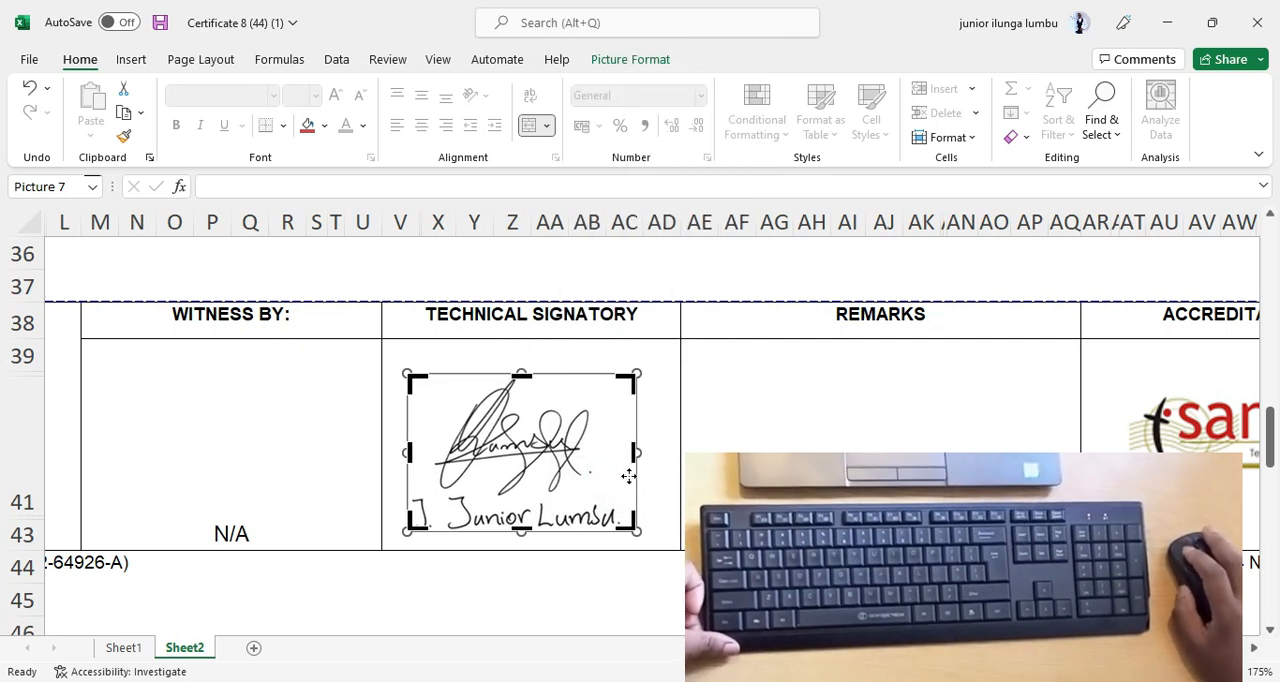
pyautogui.moveTo(634, 453); pyautogui.dragTo(626, 460)
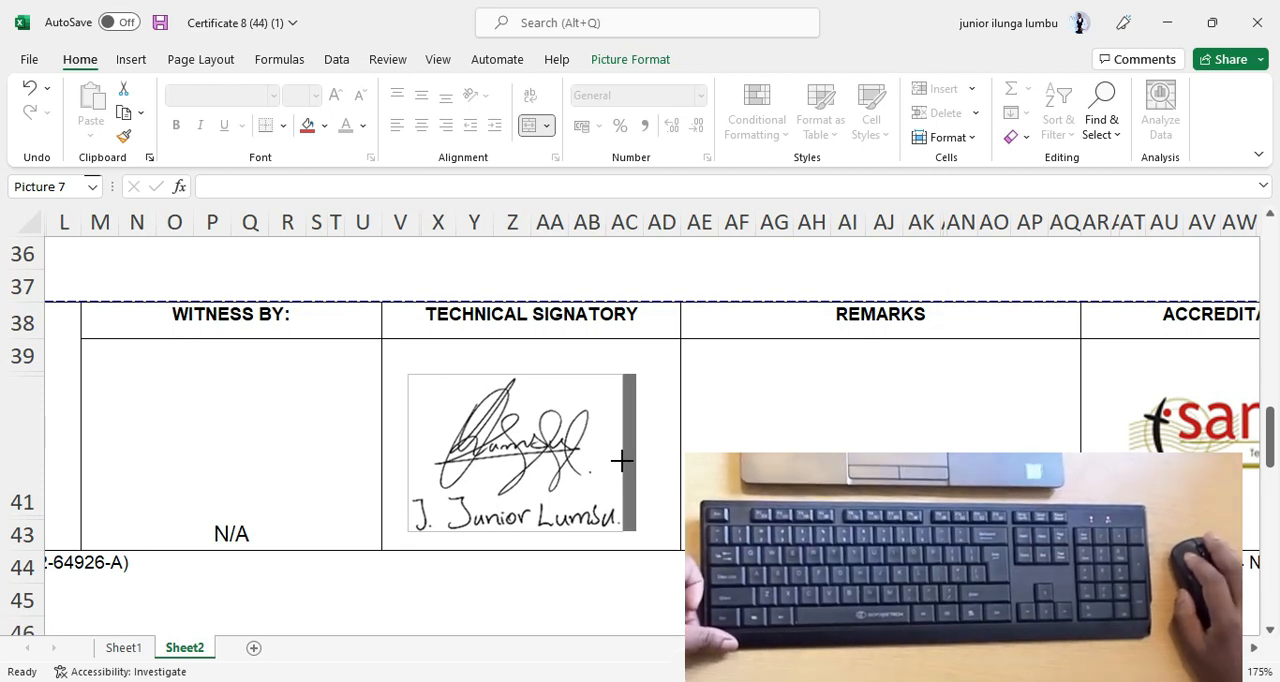
pyautogui.moveTo(621, 460); pyautogui.dragTo(621, 460)
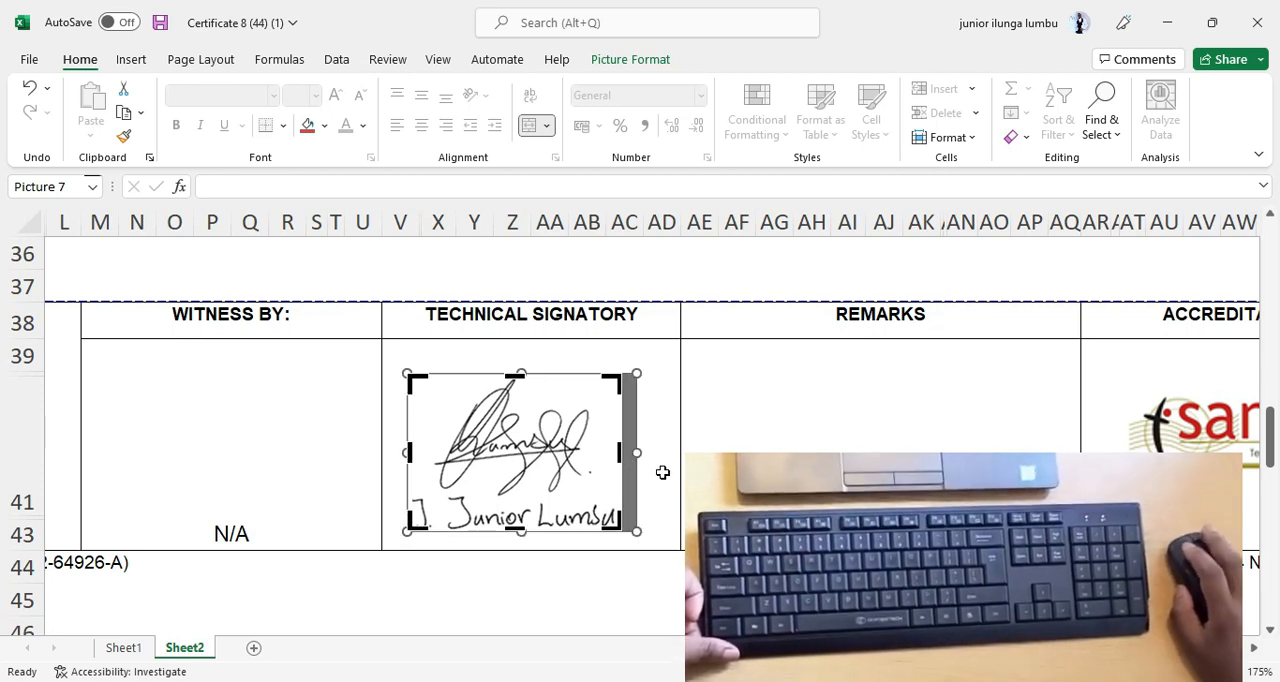
pyautogui.click(672, 482)
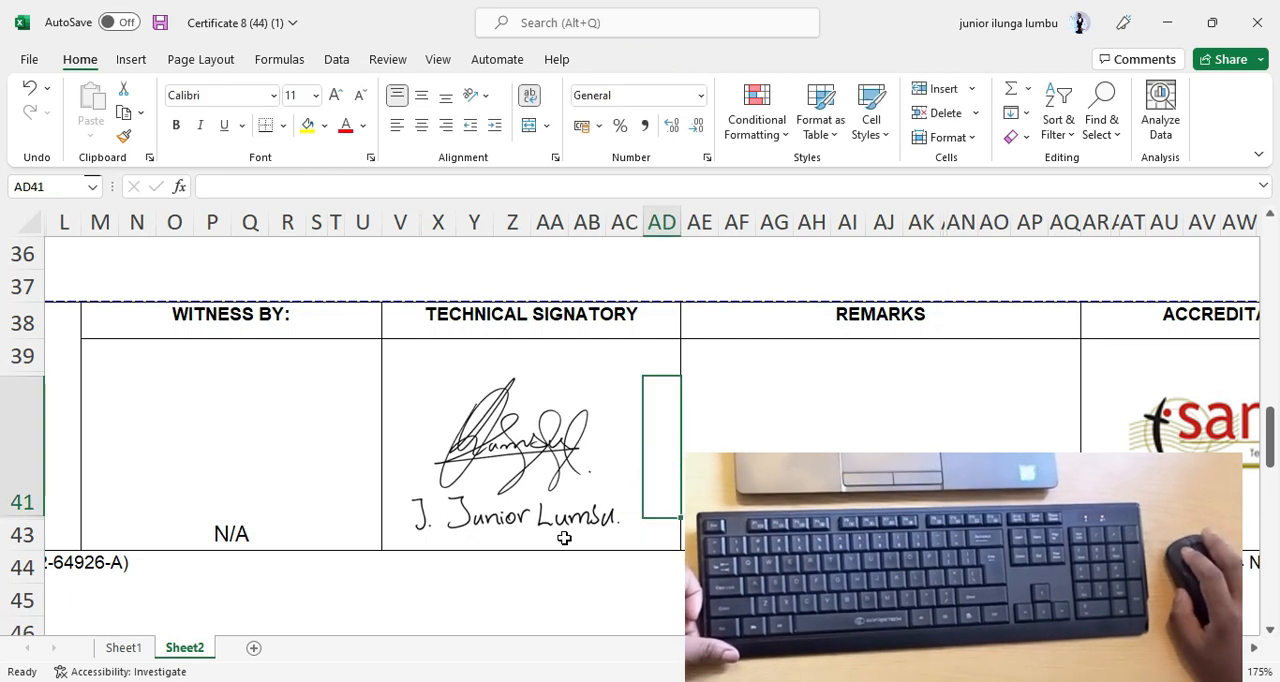
# Move the cropped signature picture into the lower-left corner of the page 2 Technical Signatory cell.
pyautogui.click(549, 458)
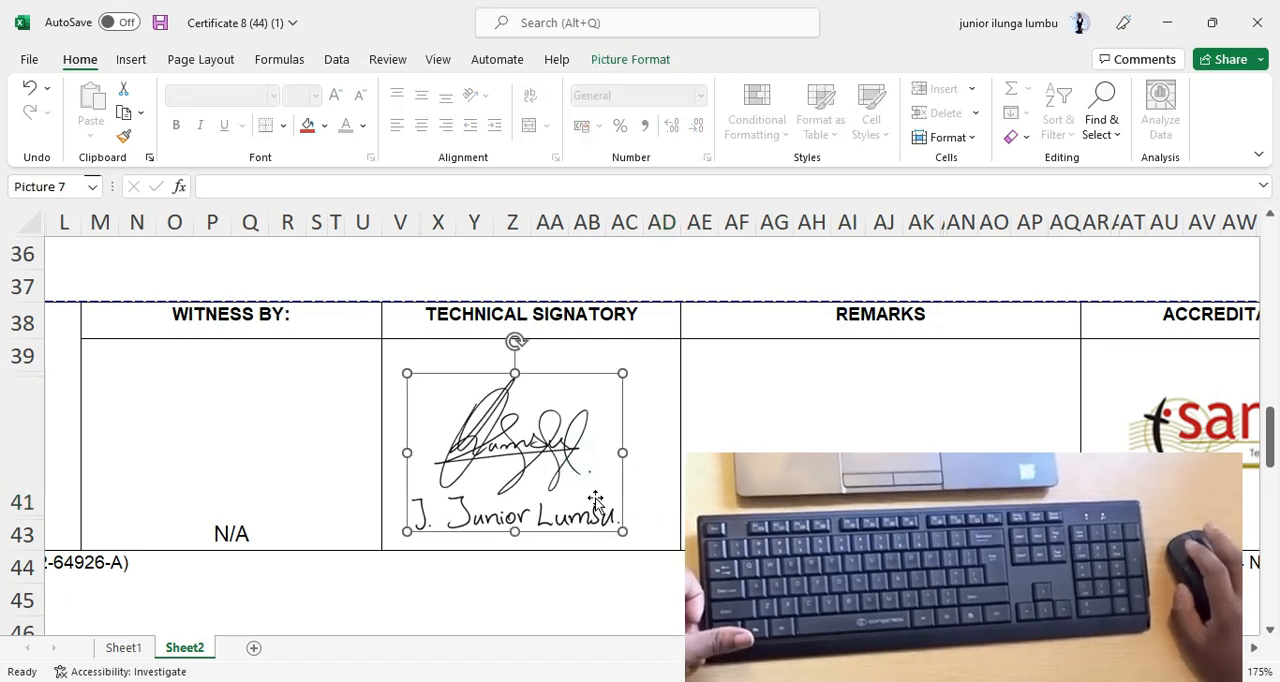
pyautogui.moveTo(547, 478)
pyautogui.mouseDown()
pyautogui.moveTo(532, 485)
pyautogui.moveTo(562, 466)
pyautogui.moveTo(518, 477)
pyautogui.mouseUp()
pyautogui.moveTo(510, 428)
pyautogui.mouseDown()
pyautogui.moveTo(530, 430)
pyautogui.moveTo(497, 437)
pyautogui.moveTo(463, 508)
pyautogui.moveTo(476, 507)
pyautogui.mouseUp()
pyautogui.click(505, 491)
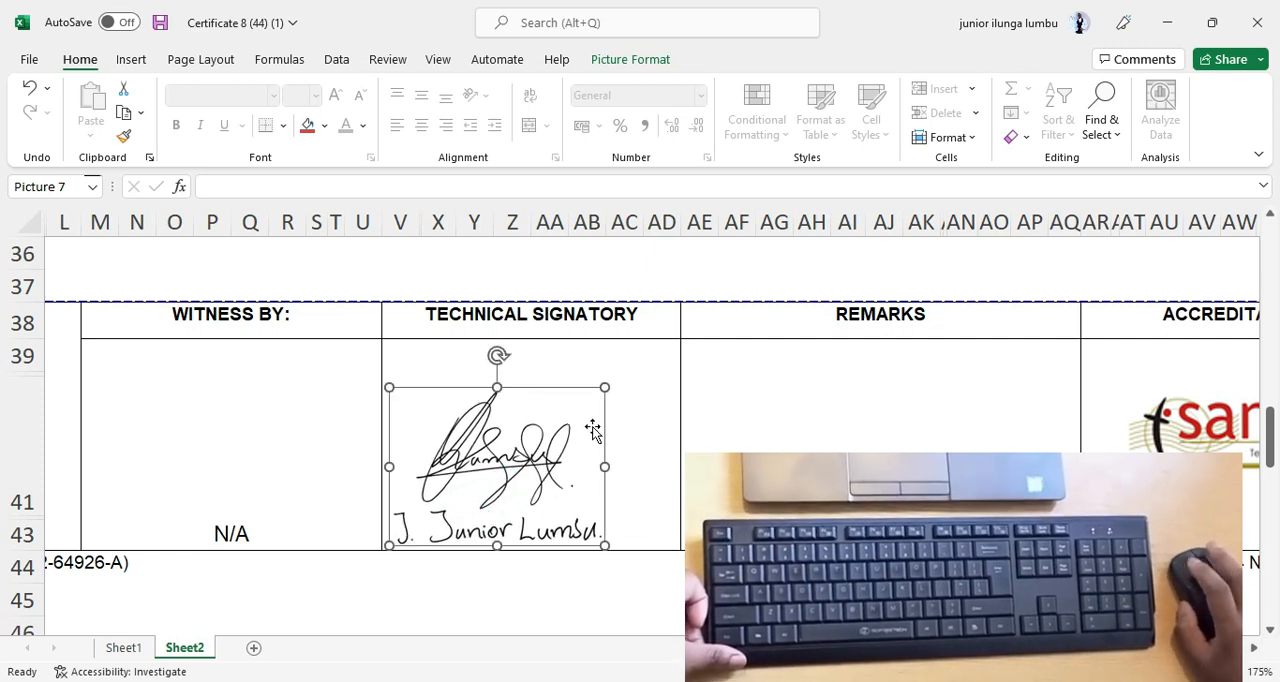
# Enlarge the signature picture to span the Technical Signatory cell's width, and nudge it slightly left and down within the borders.
pyautogui.moveTo(607, 390); pyautogui.dragTo(678, 371)
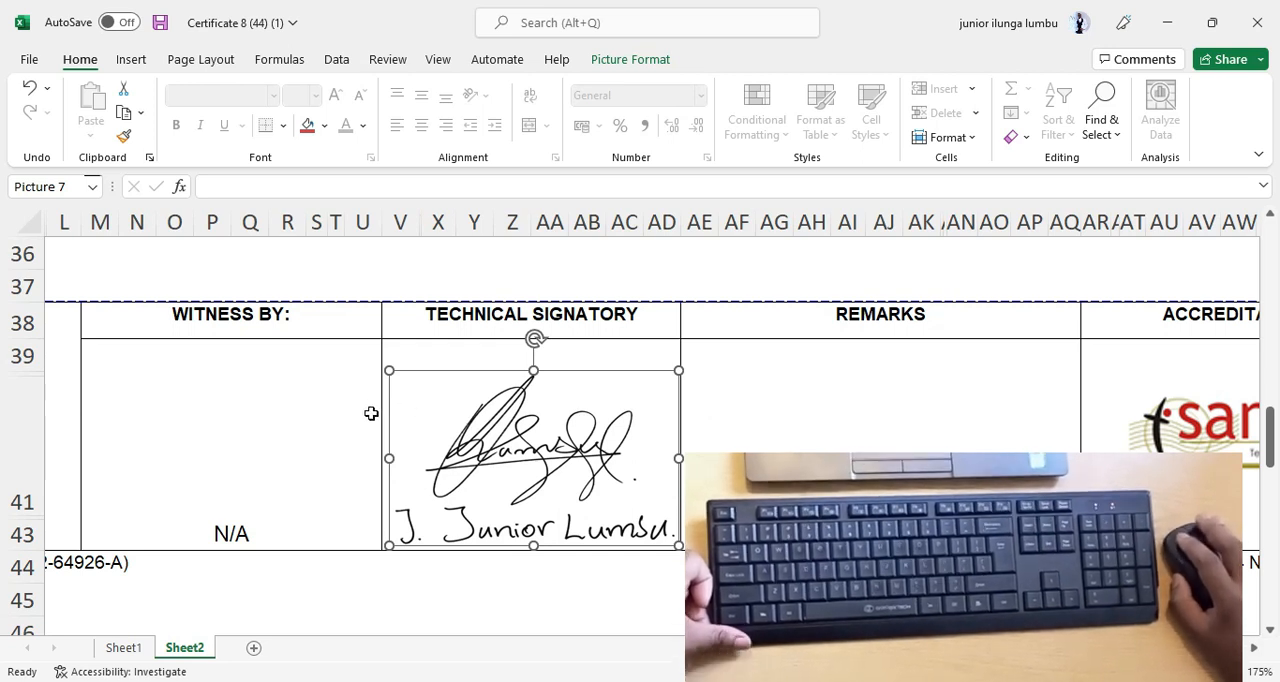
pyautogui.press('Left')
pyautogui.press('Left')
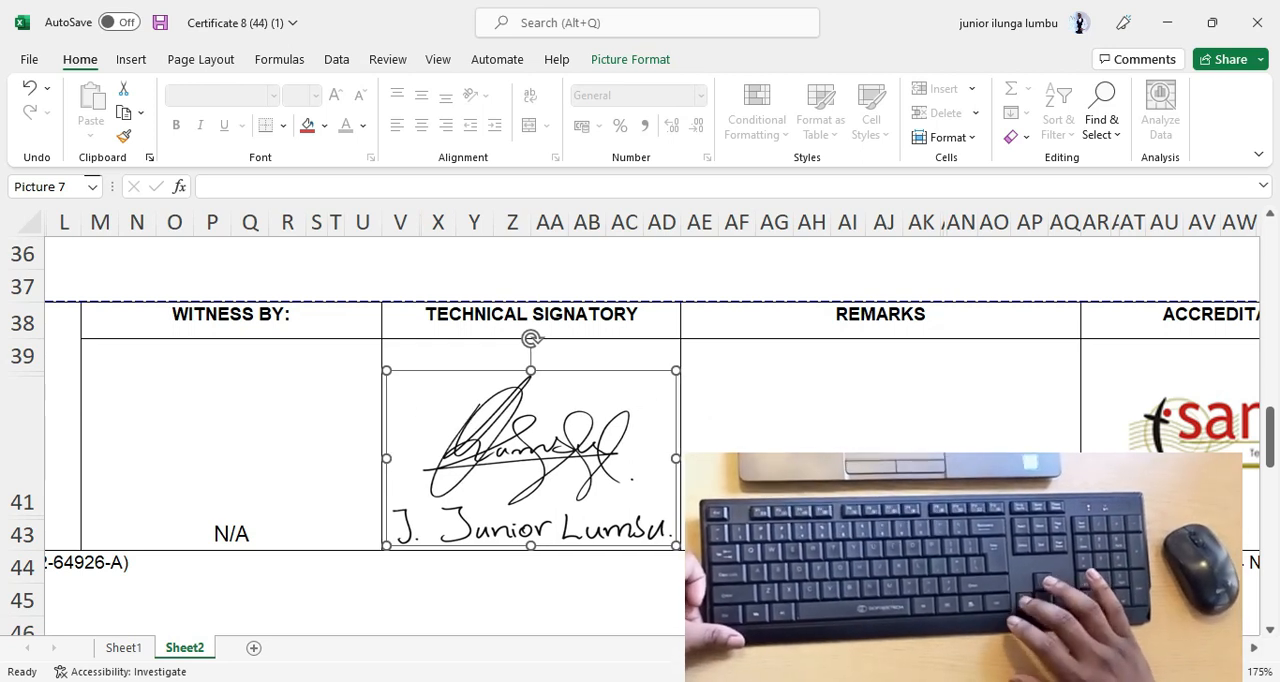
pyautogui.press('Right')
pyautogui.press('Down')
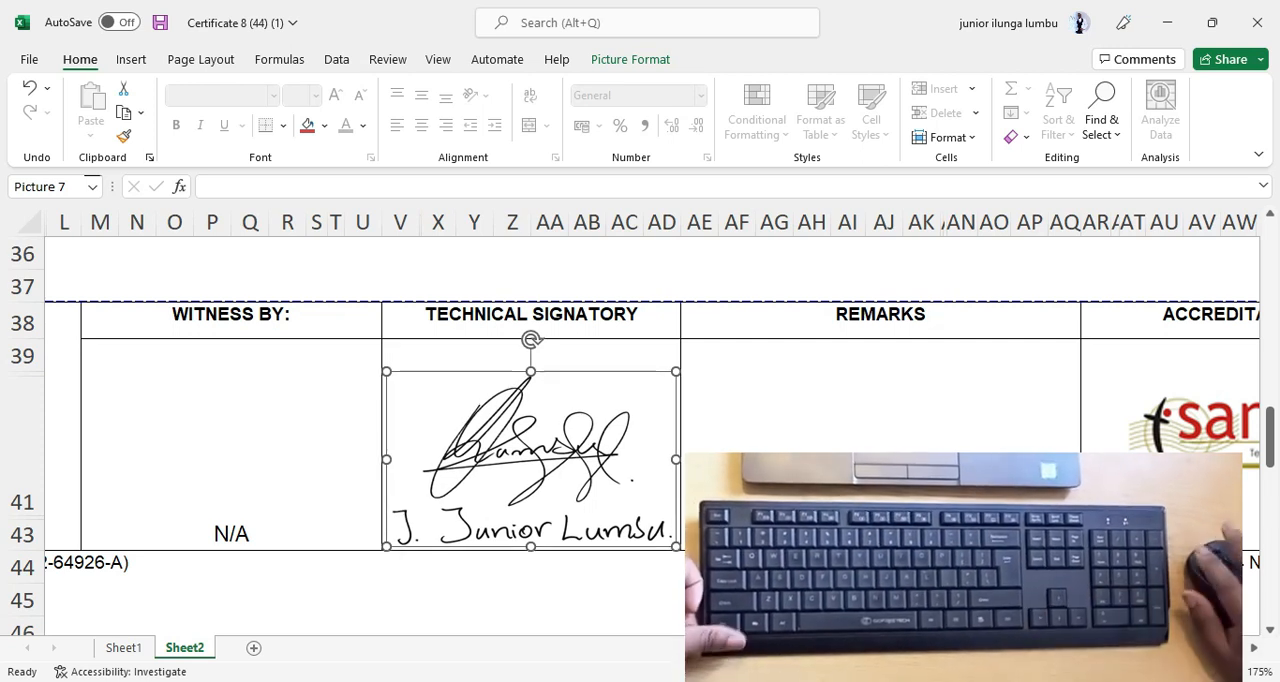
pyautogui.click(881, 448)
# Delete the old signature picture from the page 1 Technical Signatory cell.
pyautogui.scroll(-6, 530, 546)
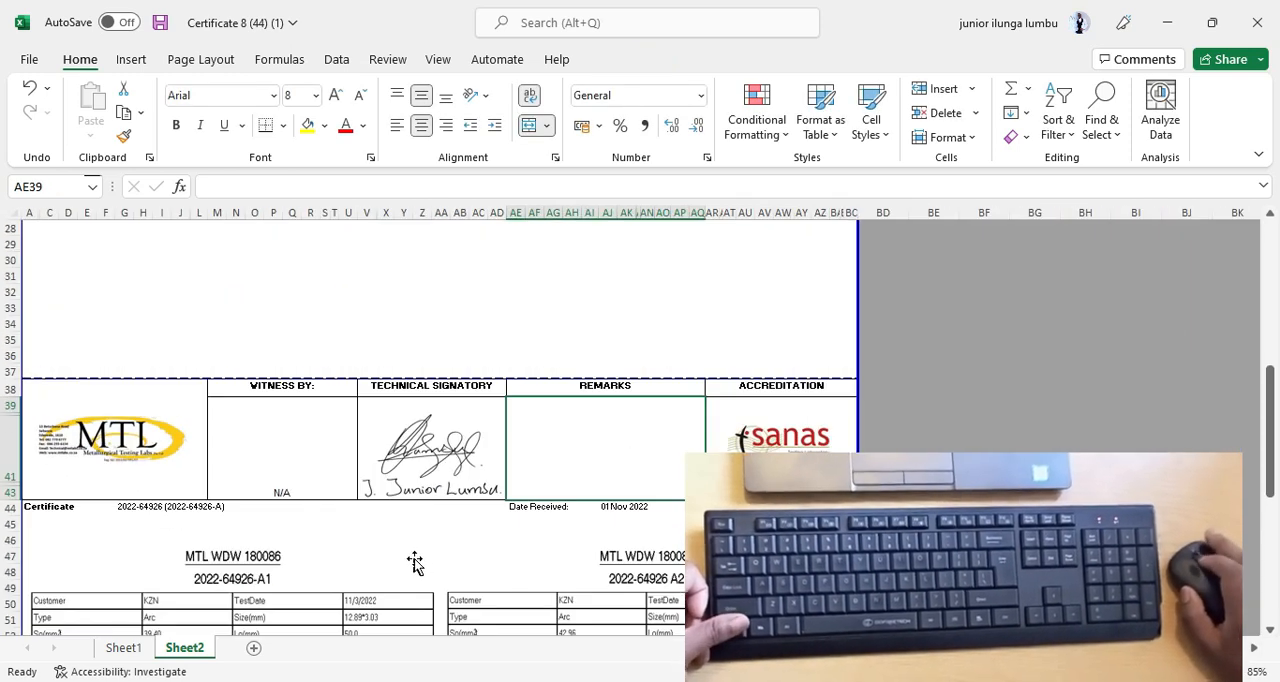
pyautogui.scroll(9, 415, 562)
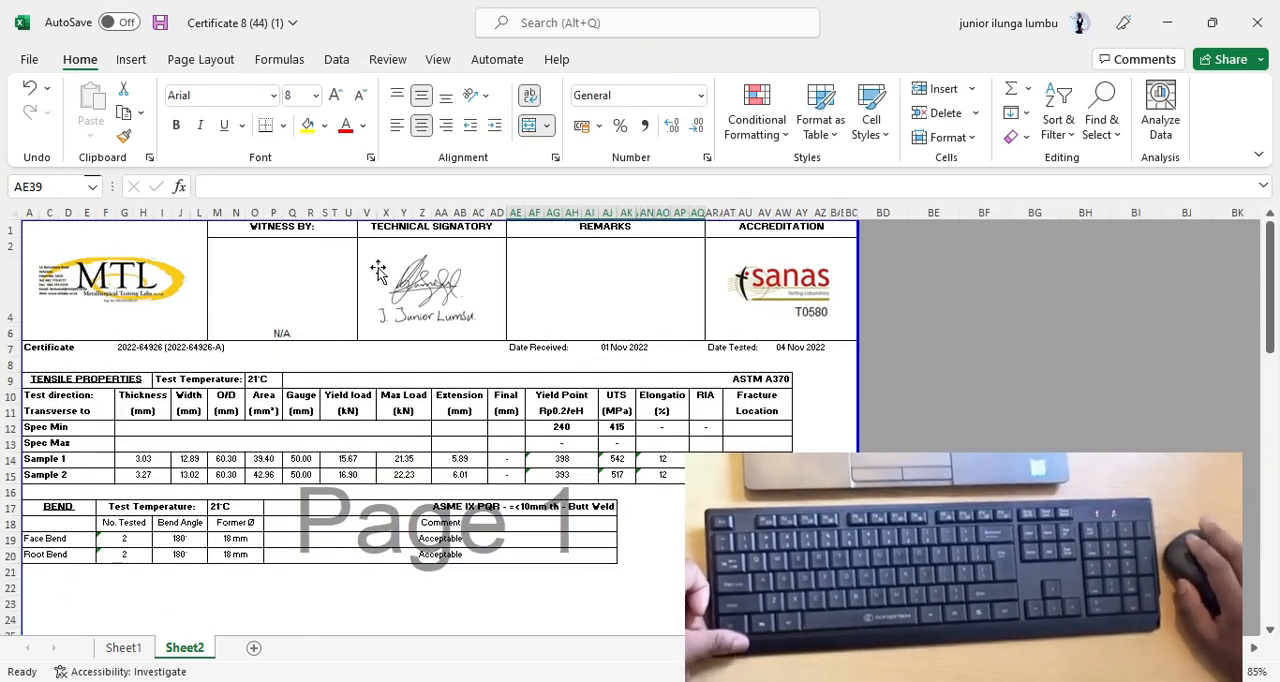
pyautogui.click(458, 286)
pyautogui.press('Delete')
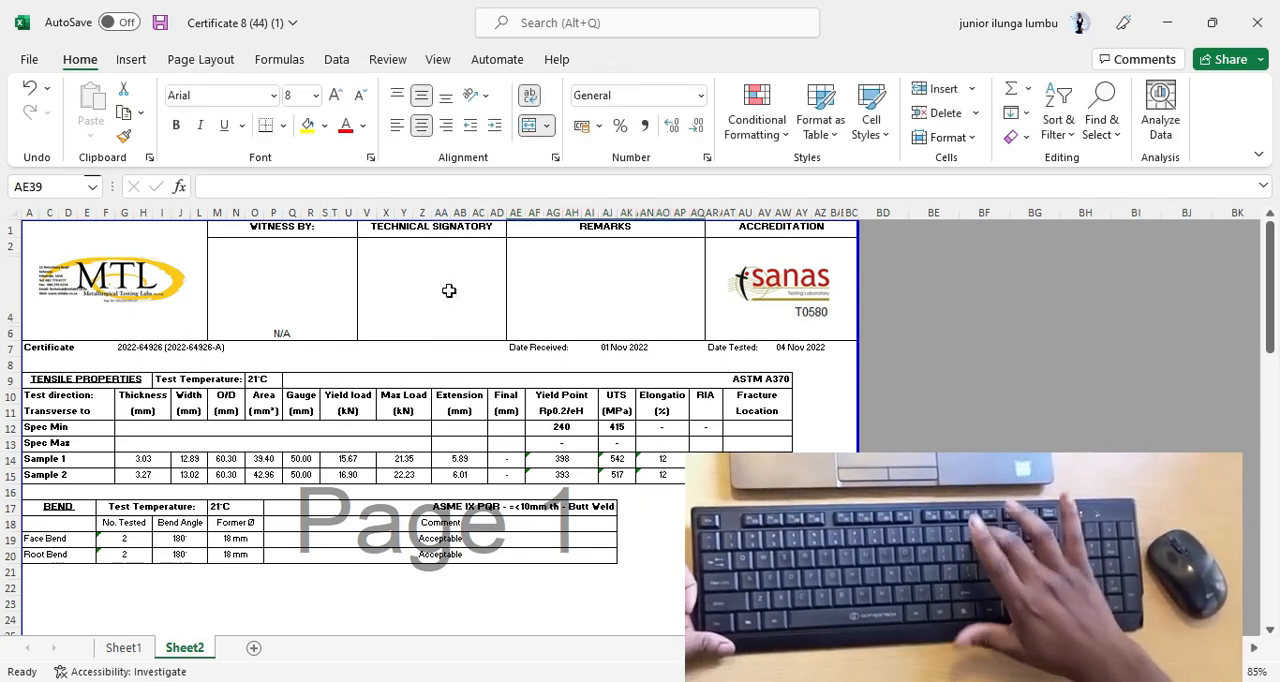
pyautogui.scroll(-7, 470, 306)
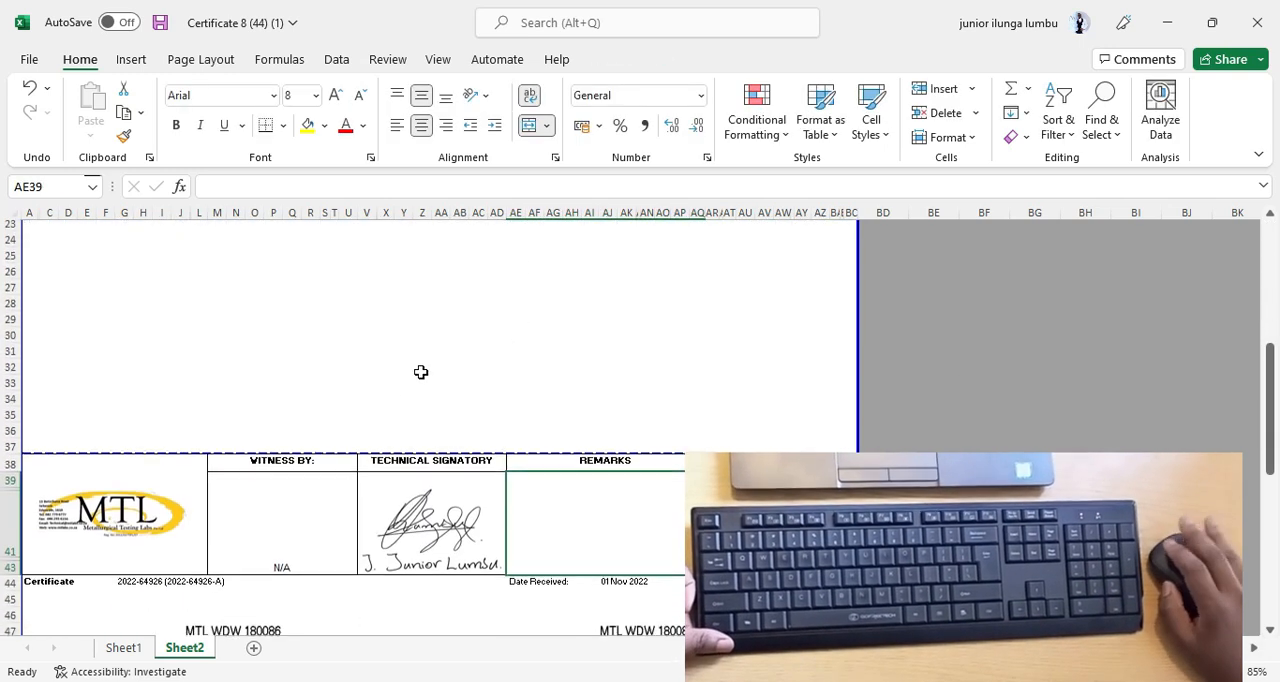
pyautogui.moveTo(276, 506); pyautogui.dragTo(500, 510)
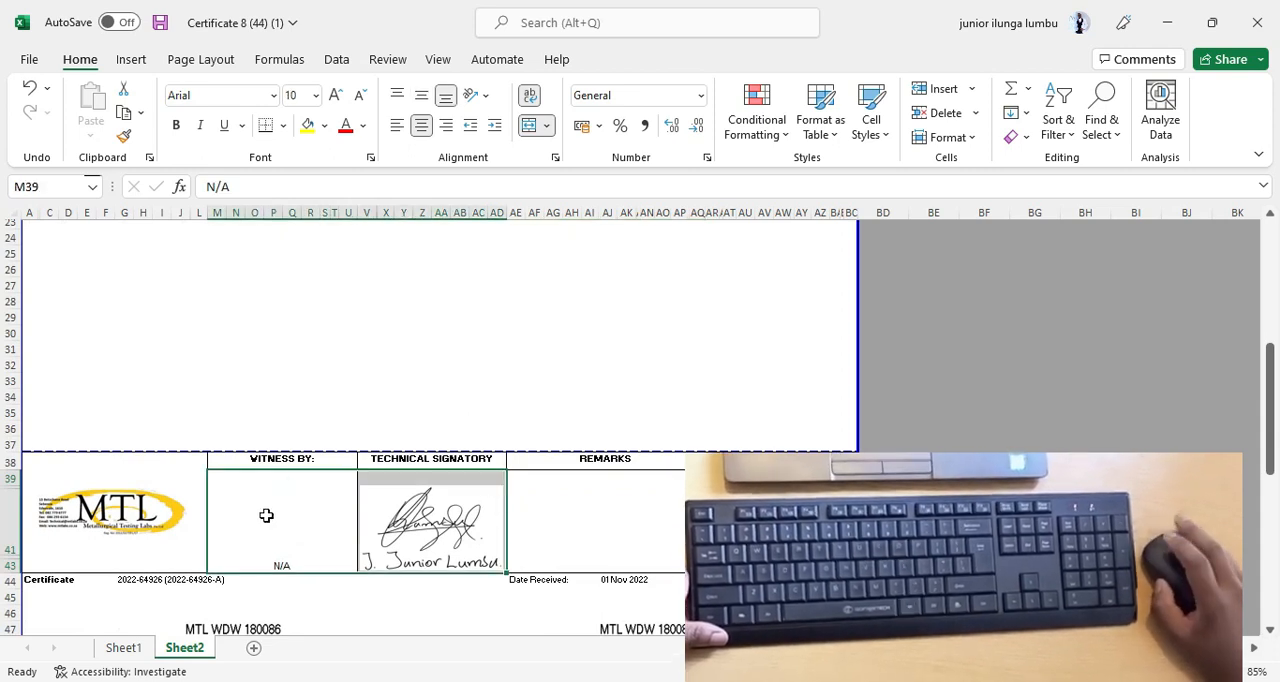
pyautogui.rightClick(273, 506)
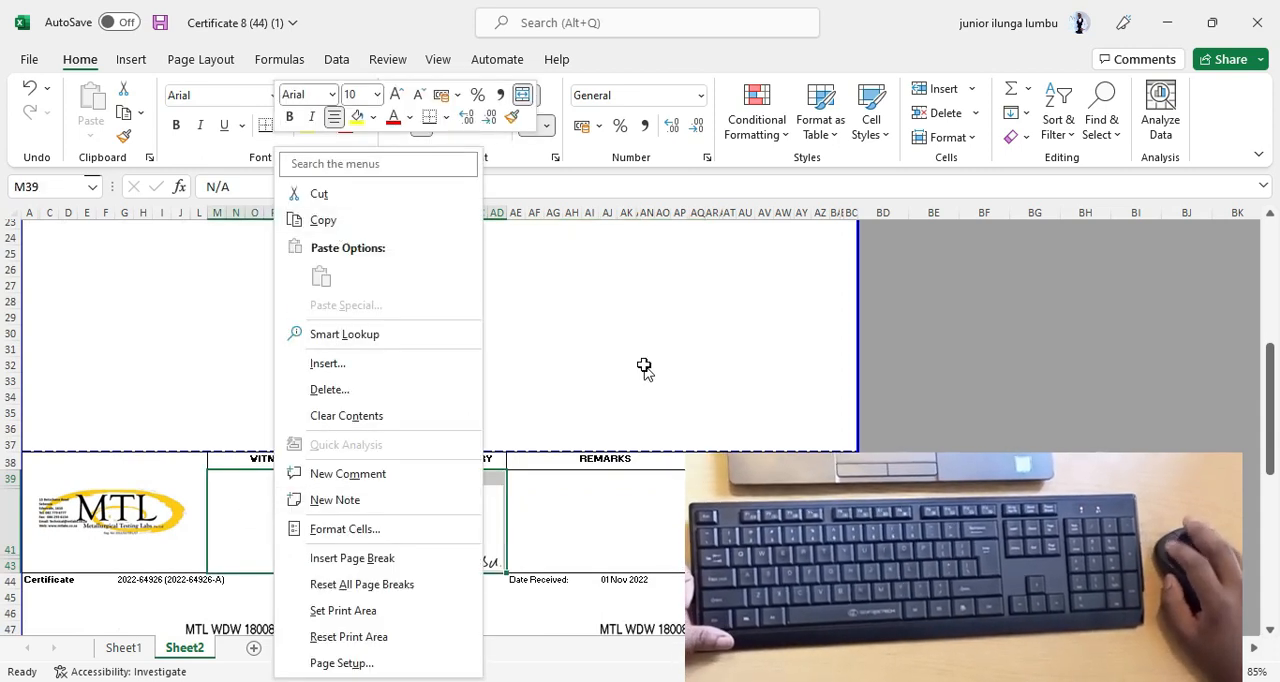
pyautogui.click(512, 336)
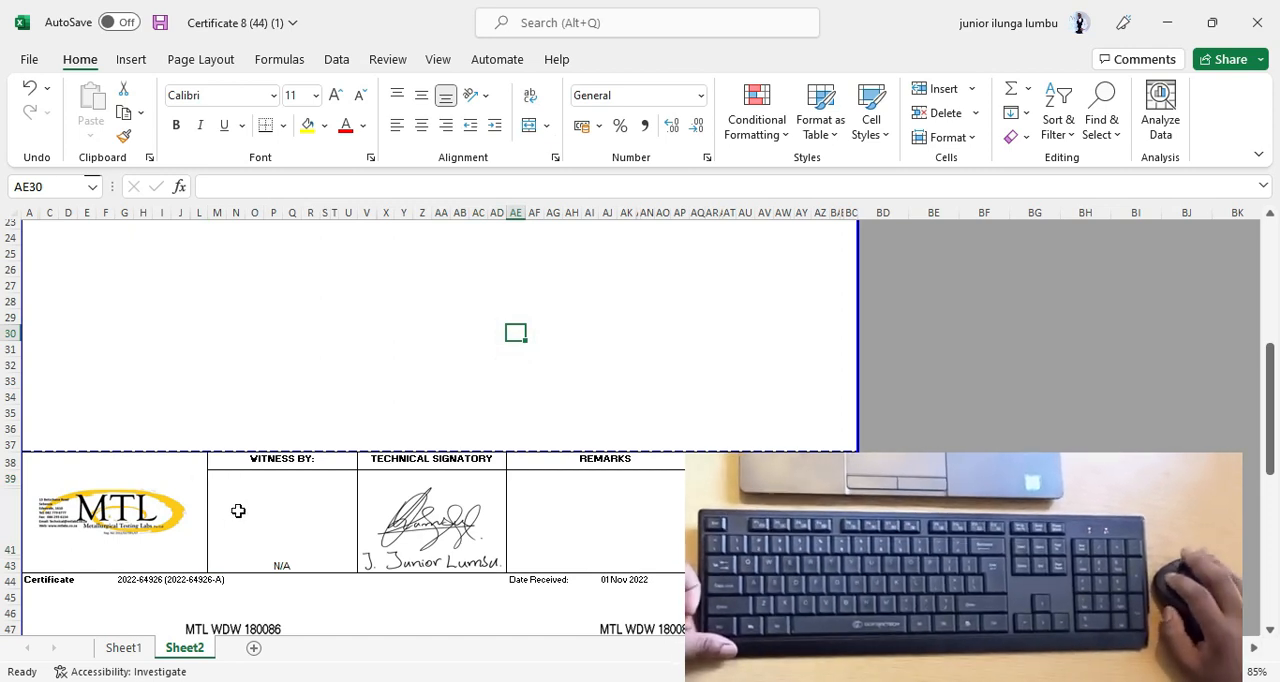
# Copy the page 2 Witness By and Technical Signatory cells together with the signature picture.
pyautogui.click(240, 511)
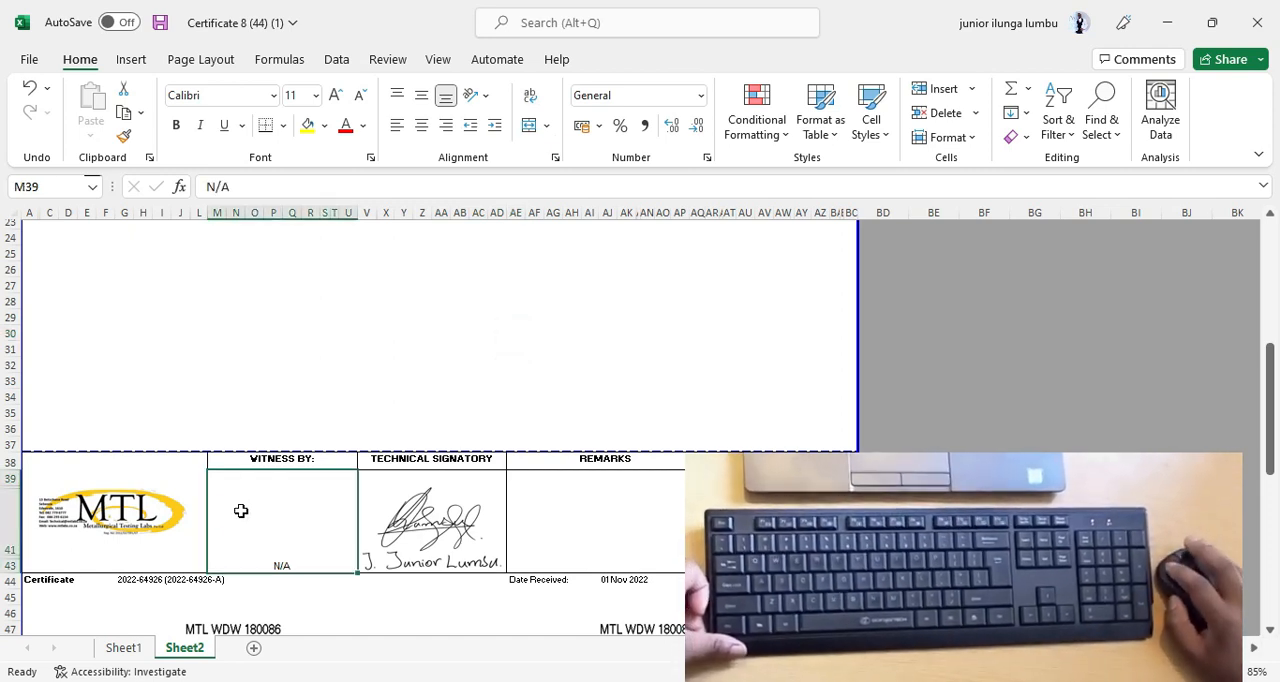
pyautogui.moveTo(349, 505); pyautogui.dragTo(403, 505)
pyautogui.moveTo(486, 498); pyautogui.dragTo(414, 498)
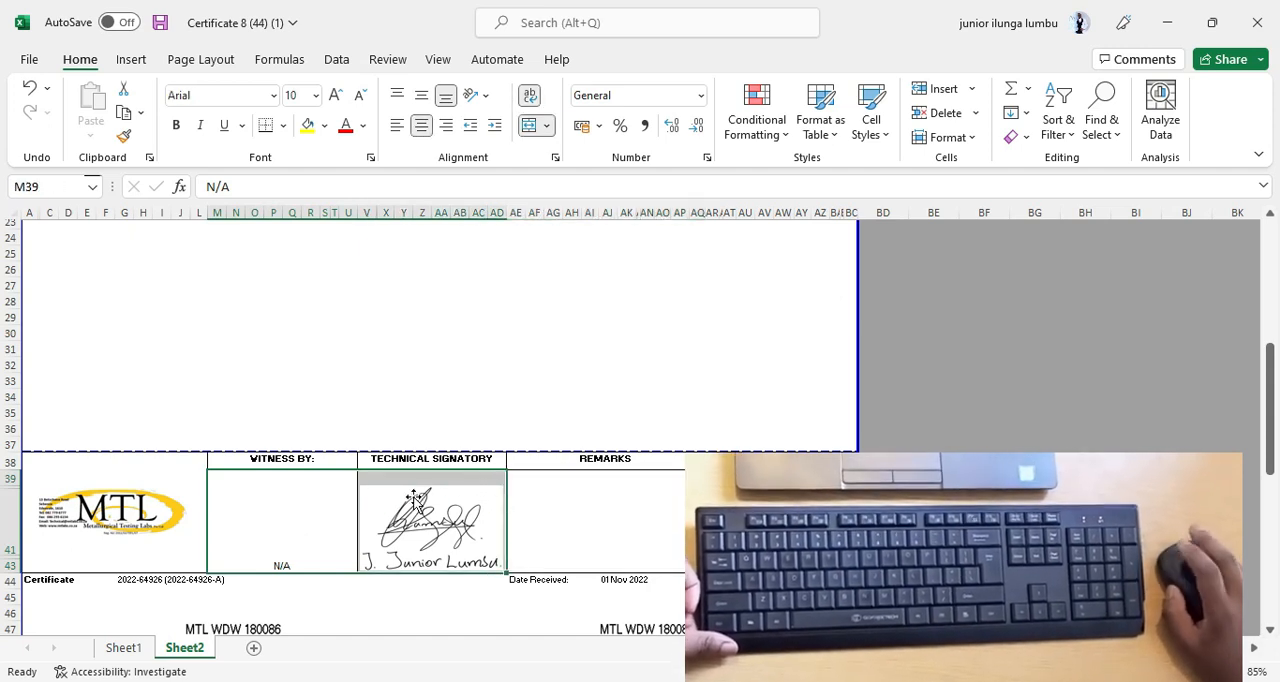
pyautogui.rightClick(300, 492)
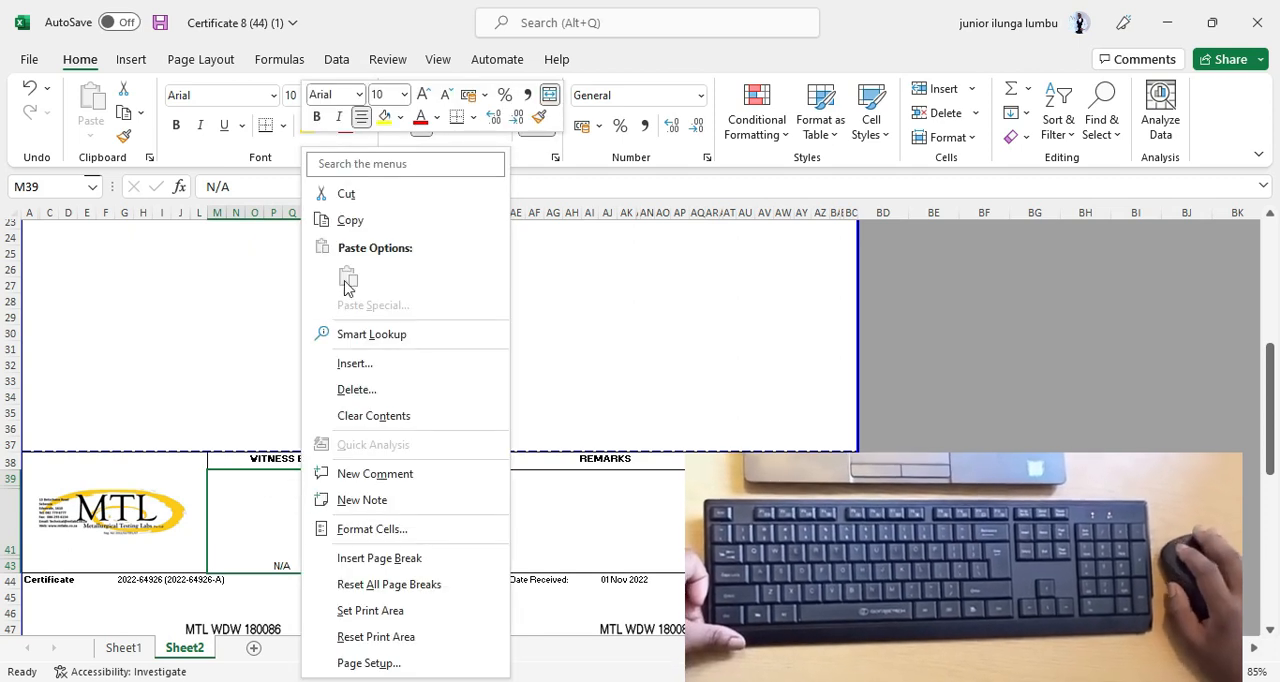
pyautogui.click(351, 220)
# Paste the copied witness and signature cells into the page 1 header block at M2.
pyautogui.scroll(1, 424, 442)
pyautogui.scroll(6, 424, 442)
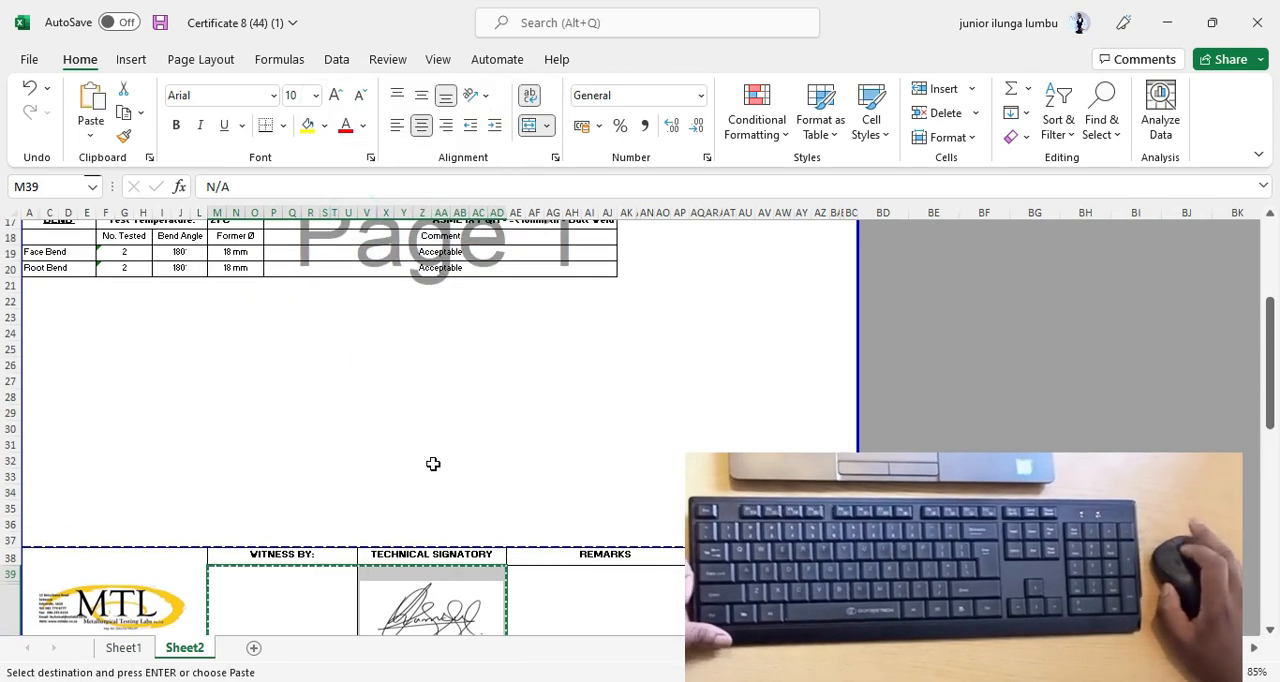
pyautogui.click(312, 287)
pyautogui.rightClick(312, 287)
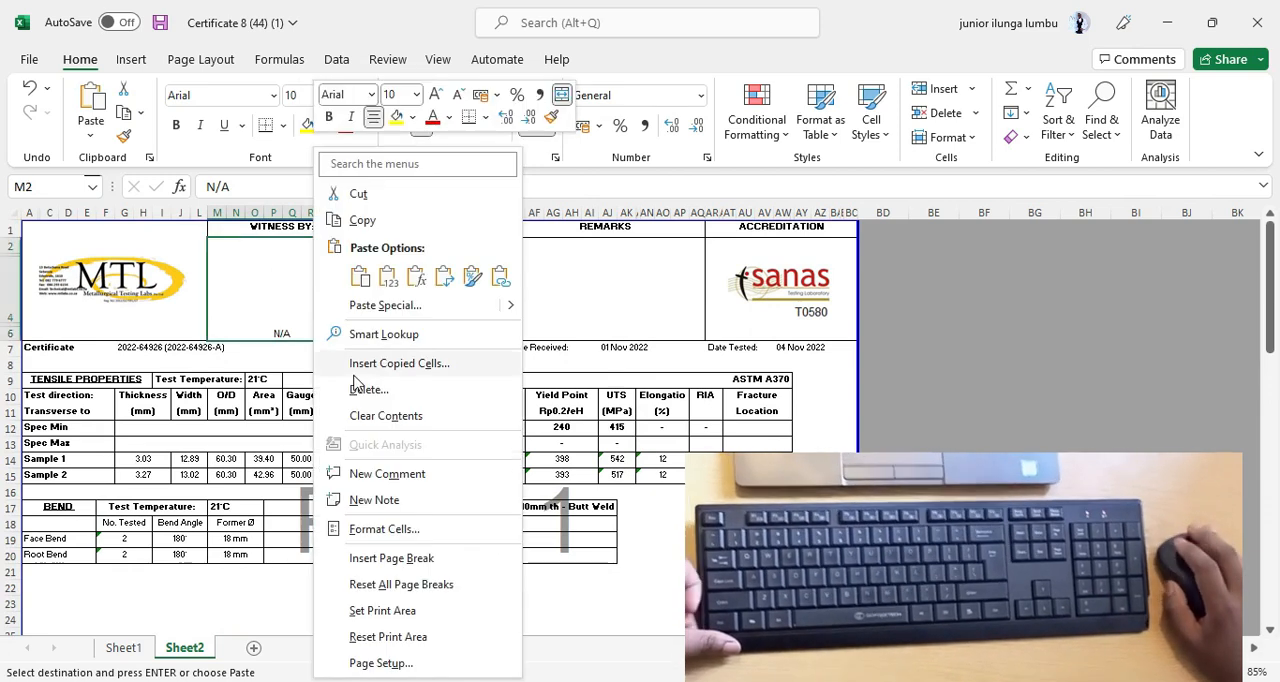
pyautogui.click(357, 277)
pyautogui.click(748, 563)
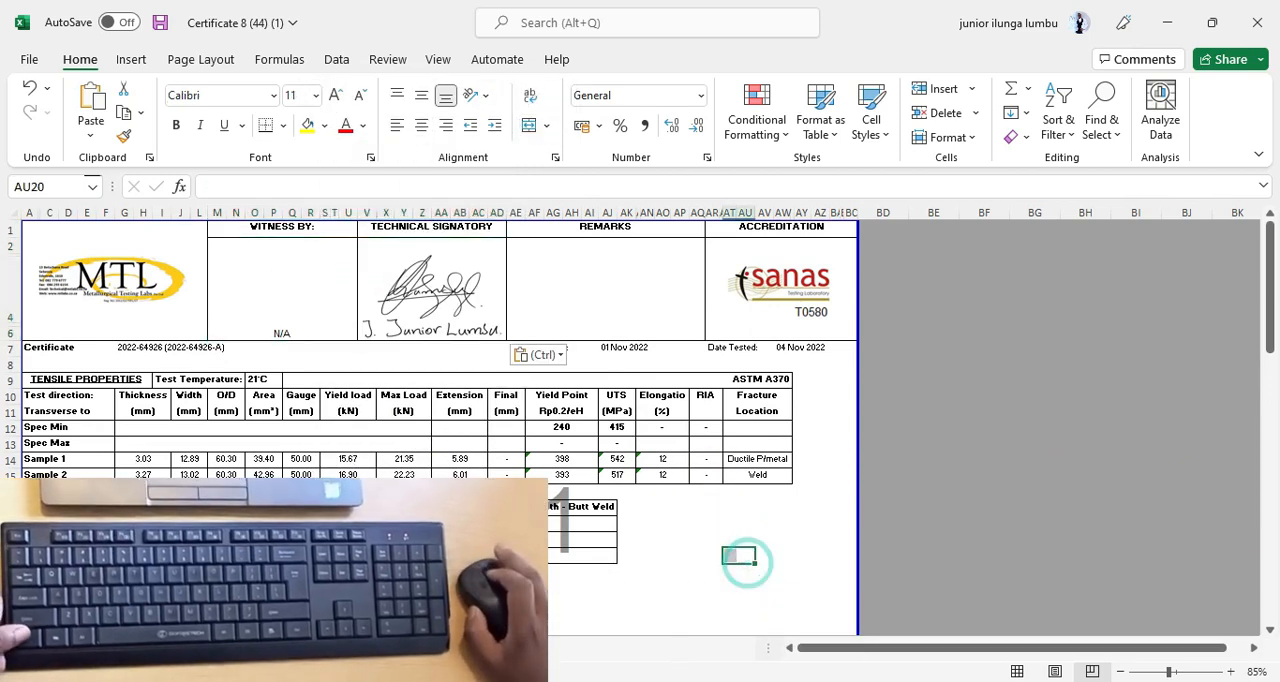
# Shorten the standard reference in the bend testing table's heading row to "ASME IX".
pyautogui.scroll(4, 748, 563)
pyautogui.moveTo(883, 655); pyautogui.dragTo(827, 653)
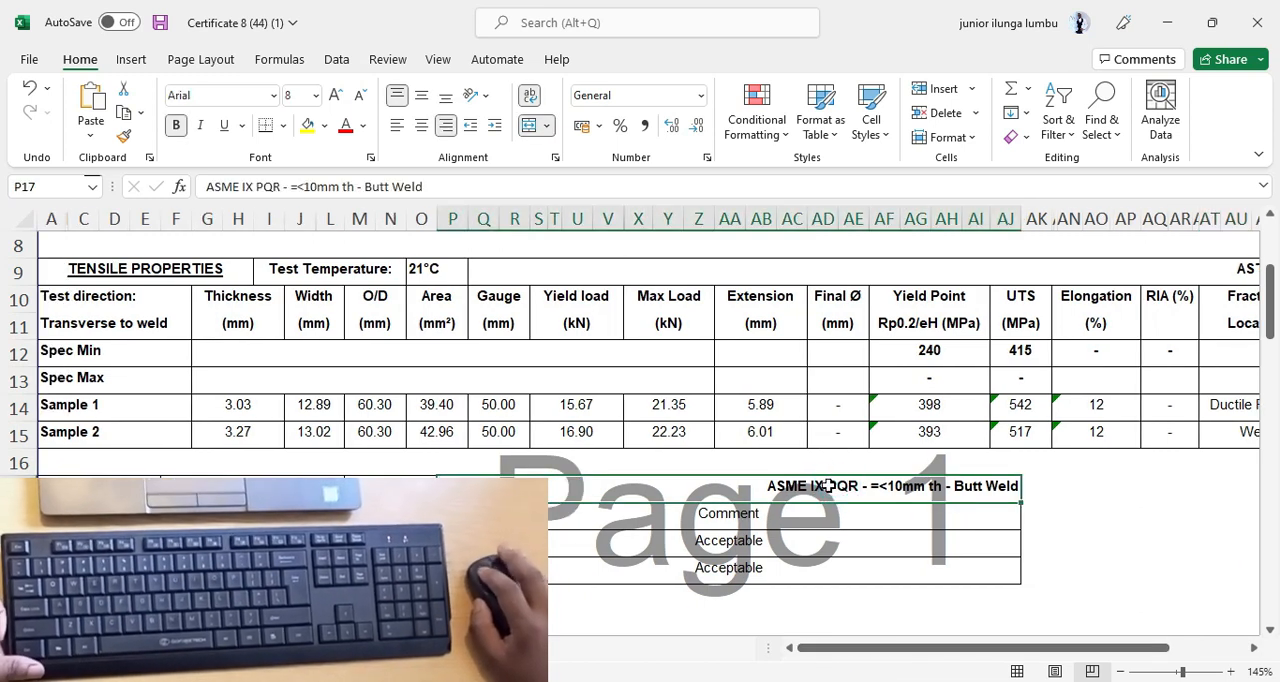
pyautogui.doubleClick(829, 486)
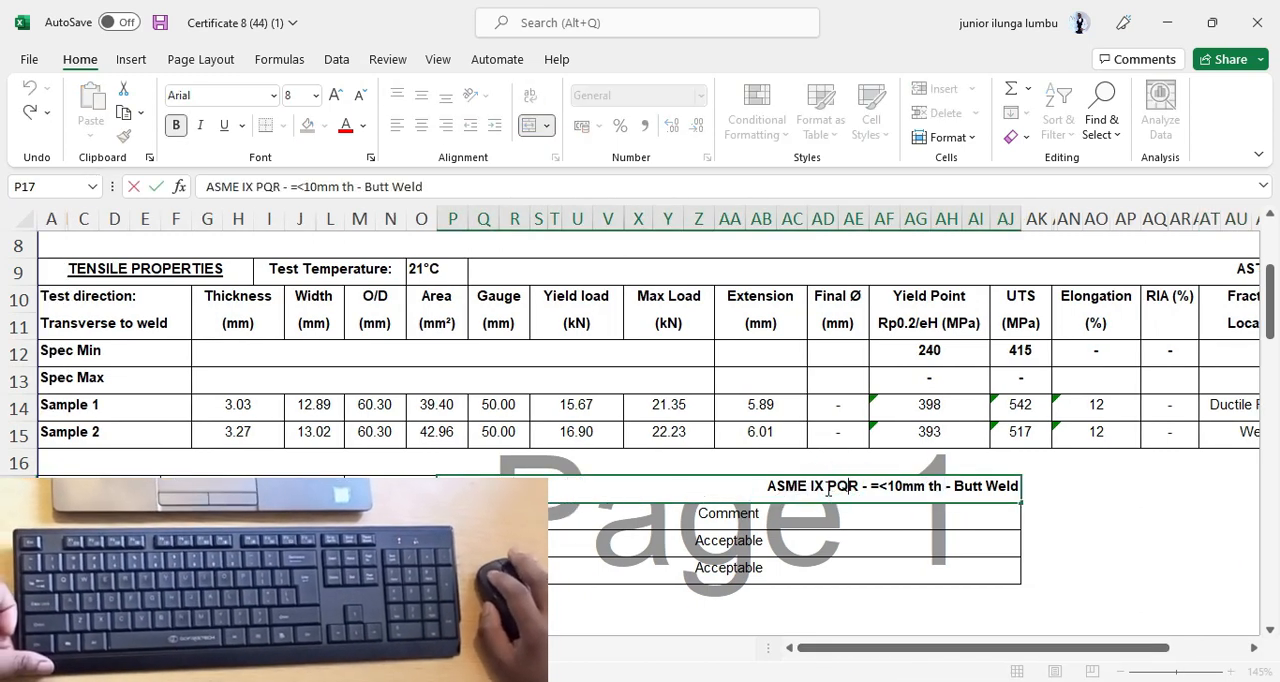
pyautogui.moveTo(826, 486); pyautogui.dragTo(1020, 487)
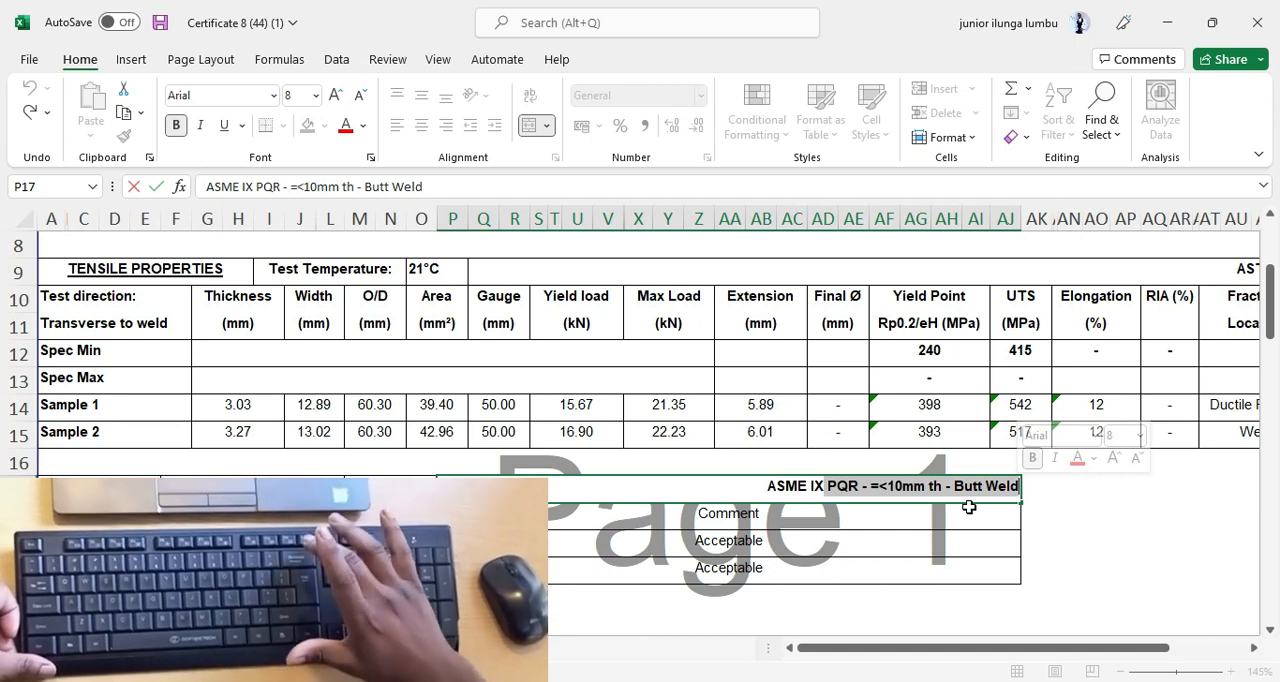
pyautogui.press('BackSpace')
pyautogui.click(434, 406)
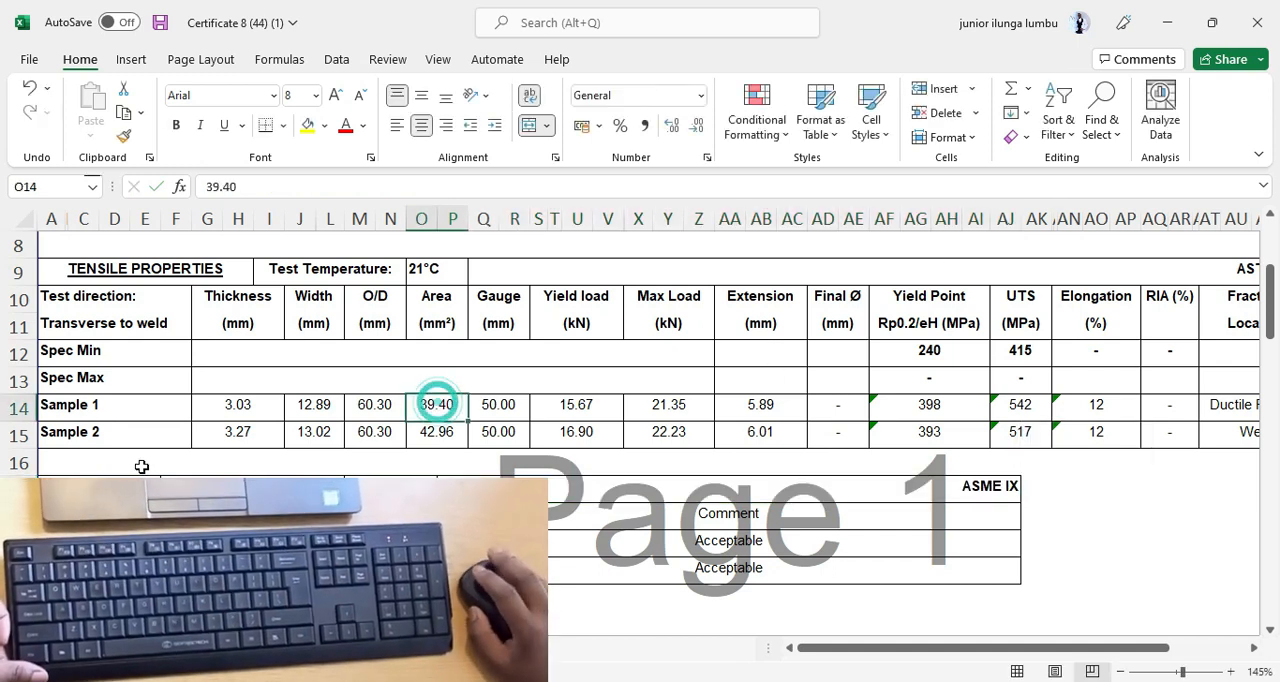
# Rename the first sample in the tensile properties table as "Sample A1".
pyautogui.click(91, 408)
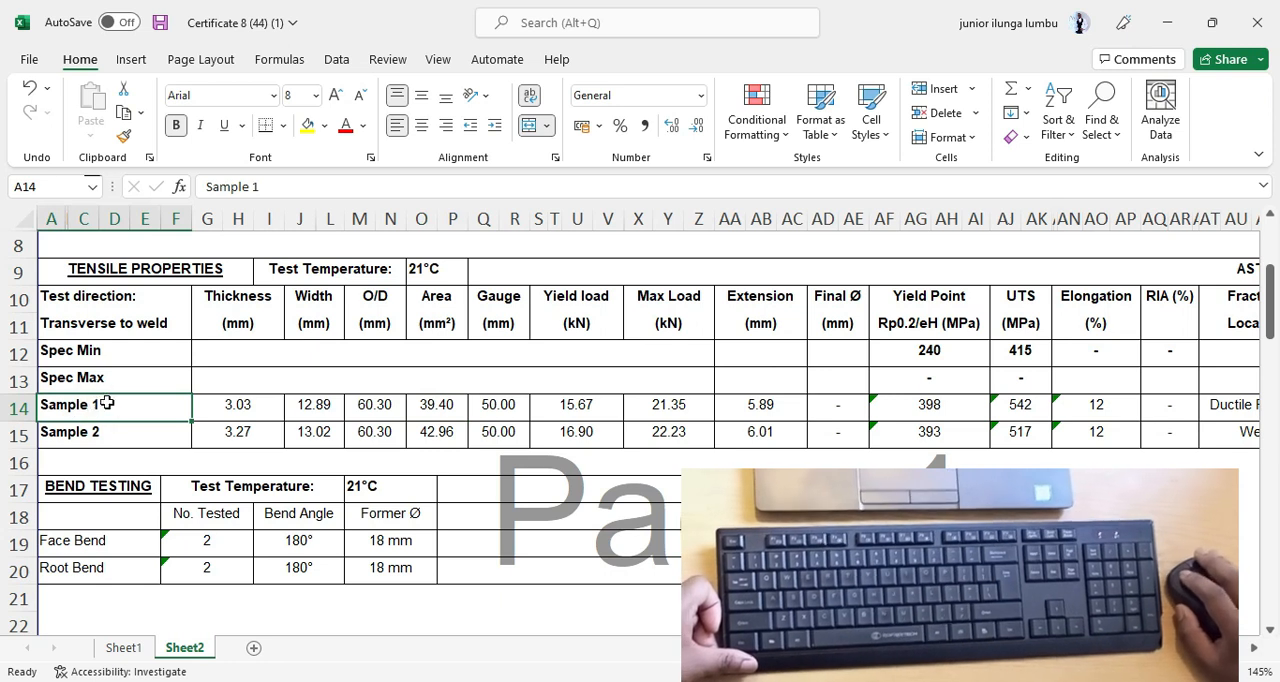
pyautogui.doubleClick(95, 408)
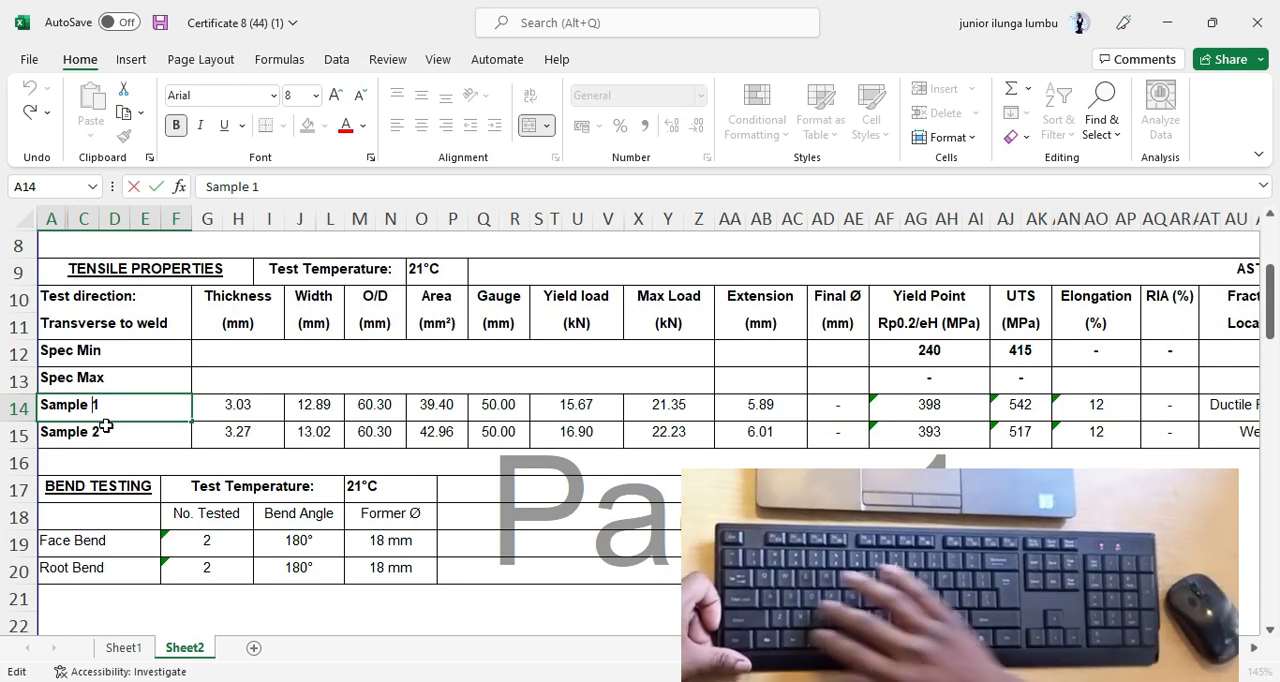
pyautogui.write('A')
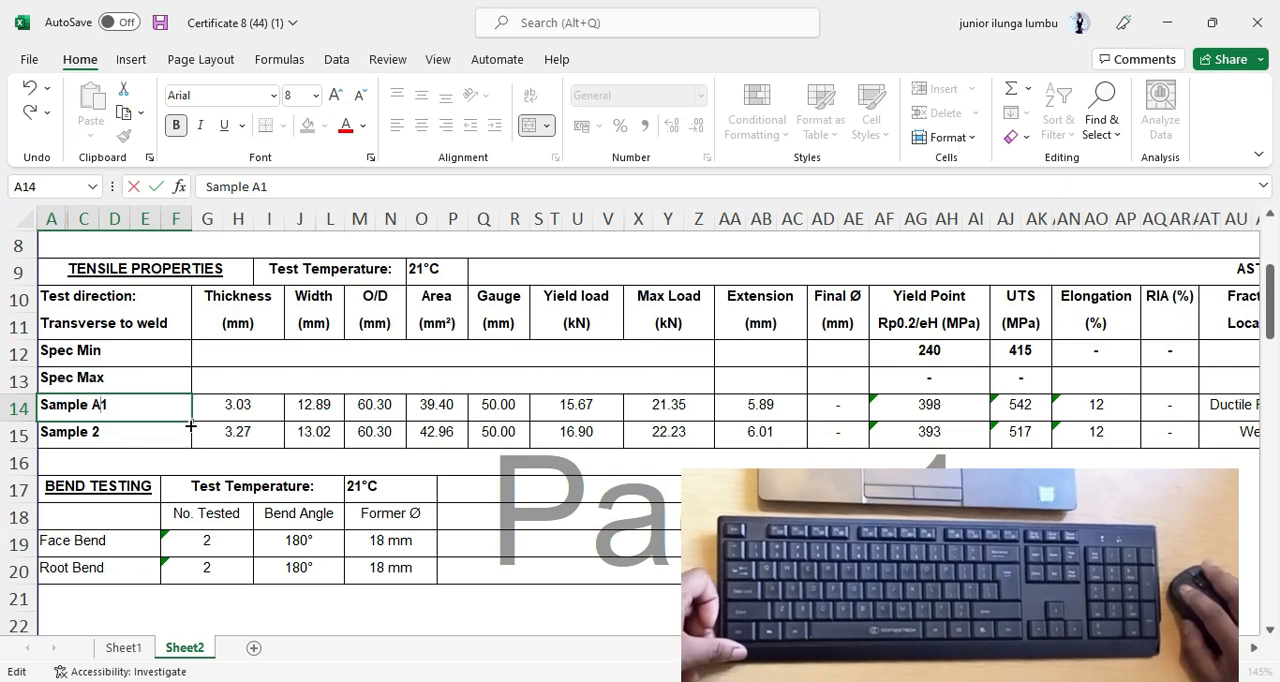
pyautogui.click(190, 426)
pyautogui.moveTo(191, 423); pyautogui.dragTo(217, 447)
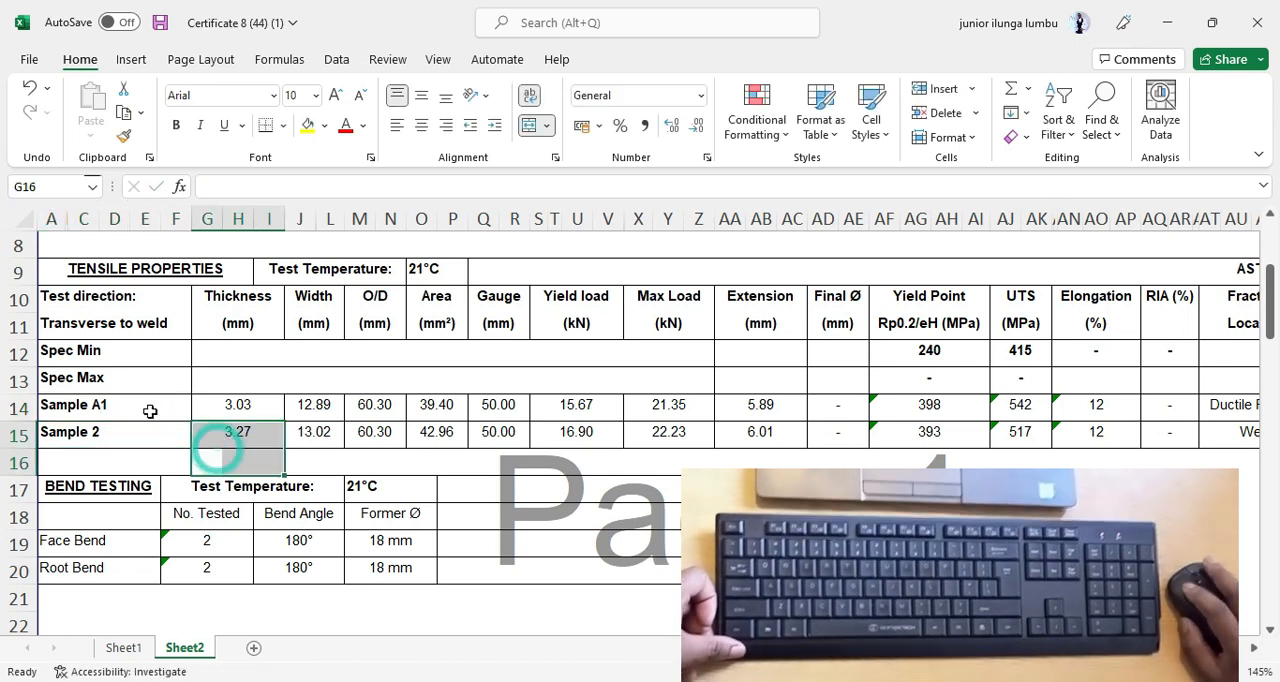
# Fill the "Sample A1" label down to the second sample row so it reads "Sample A2".
pyautogui.click(150, 411)
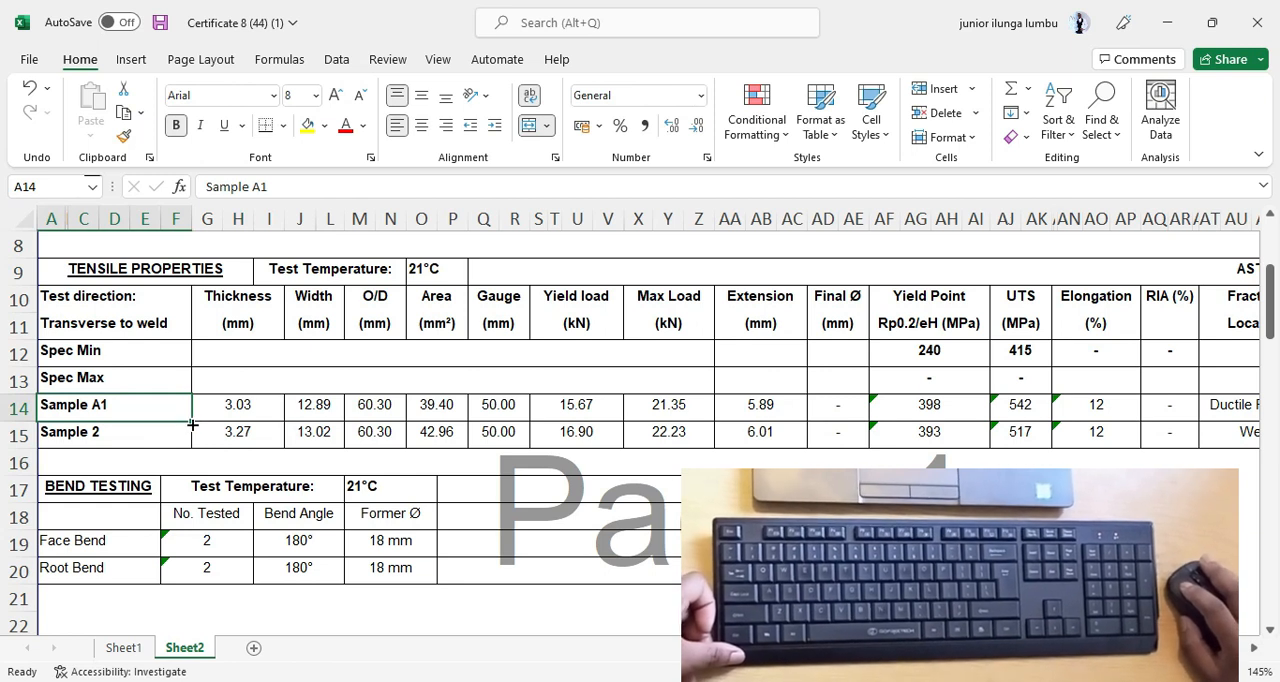
pyautogui.moveTo(192, 425); pyautogui.dragTo(188, 438)
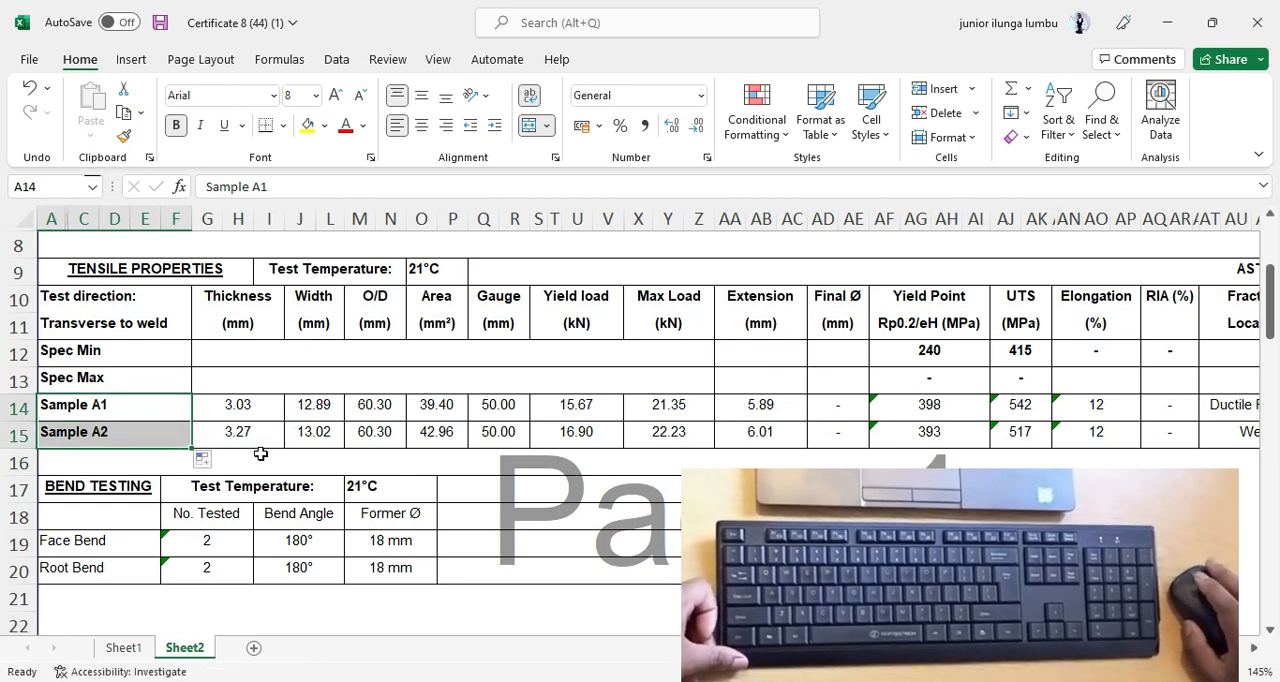
# Merge and centre the blank Spec Min and Spec Max cells spanning Thickness to Max Load (G12:Z13) into one cell.
pyautogui.moveTo(1096, 518); pyautogui.dragTo(1070, 518)
pyautogui.scroll(-1, 638, 511)
pyautogui.scroll(2, 654, 553)
pyautogui.scroll(-3, 320, 550)
pyautogui.scroll(1, 375, 555)
pyautogui.scroll(1, 405, 440)
pyautogui.click(414, 400)
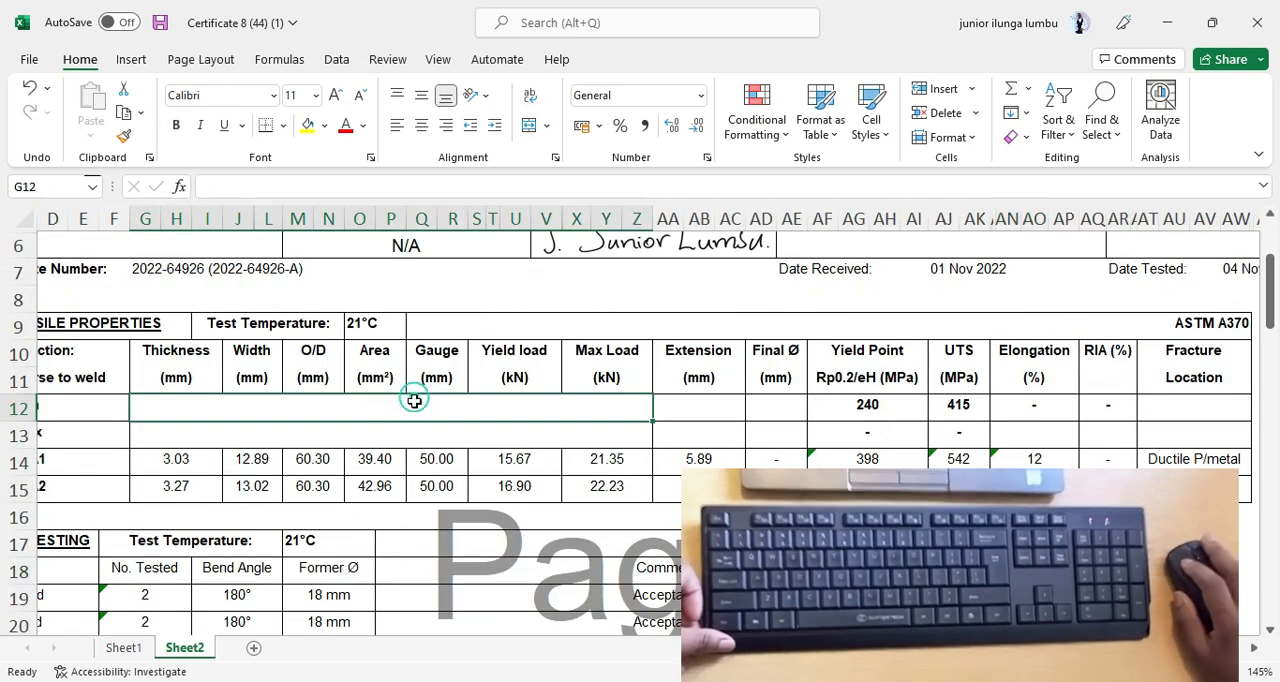
pyautogui.moveTo(414, 401); pyautogui.dragTo(403, 443)
pyautogui.click(397, 409)
pyautogui.click(380, 453)
pyautogui.click(389, 415)
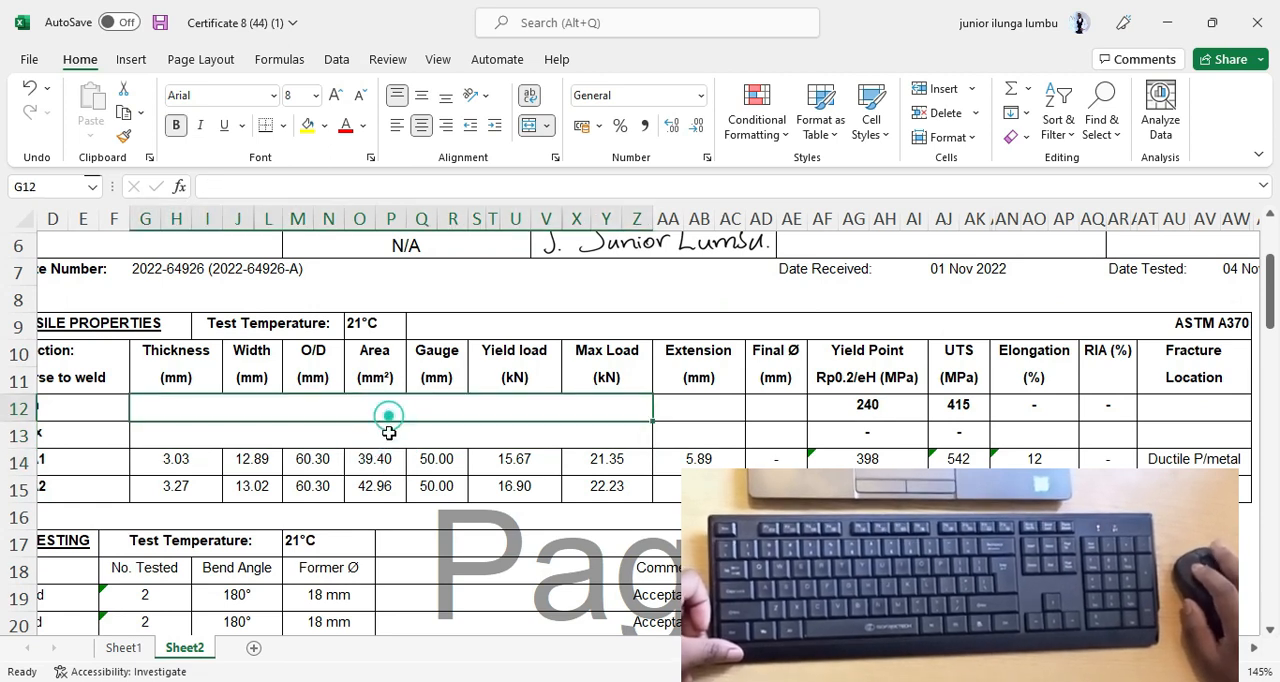
pyautogui.moveTo(388, 397); pyautogui.dragTo(375, 432)
pyautogui.click(380, 485)
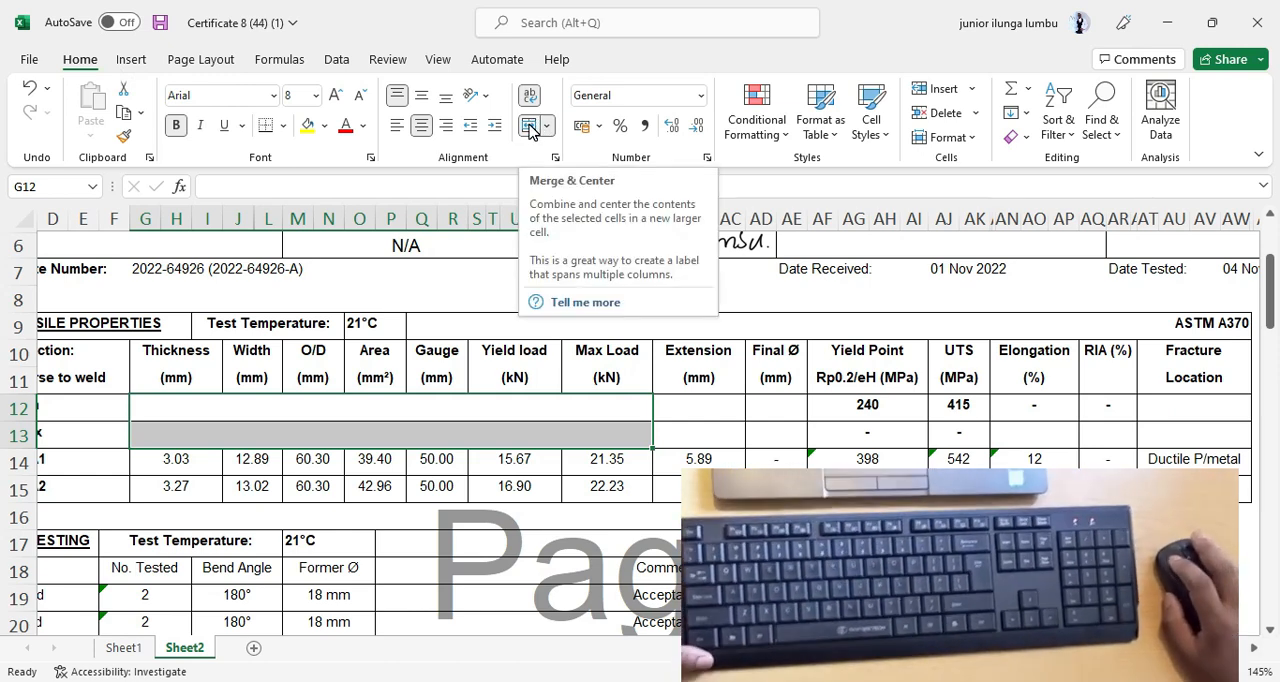
pyautogui.click(529, 127)
pyautogui.click(437, 486)
pyautogui.click(410, 420)
pyautogui.click(375, 470)
pyautogui.click(322, 424)
pyautogui.click(375, 434)
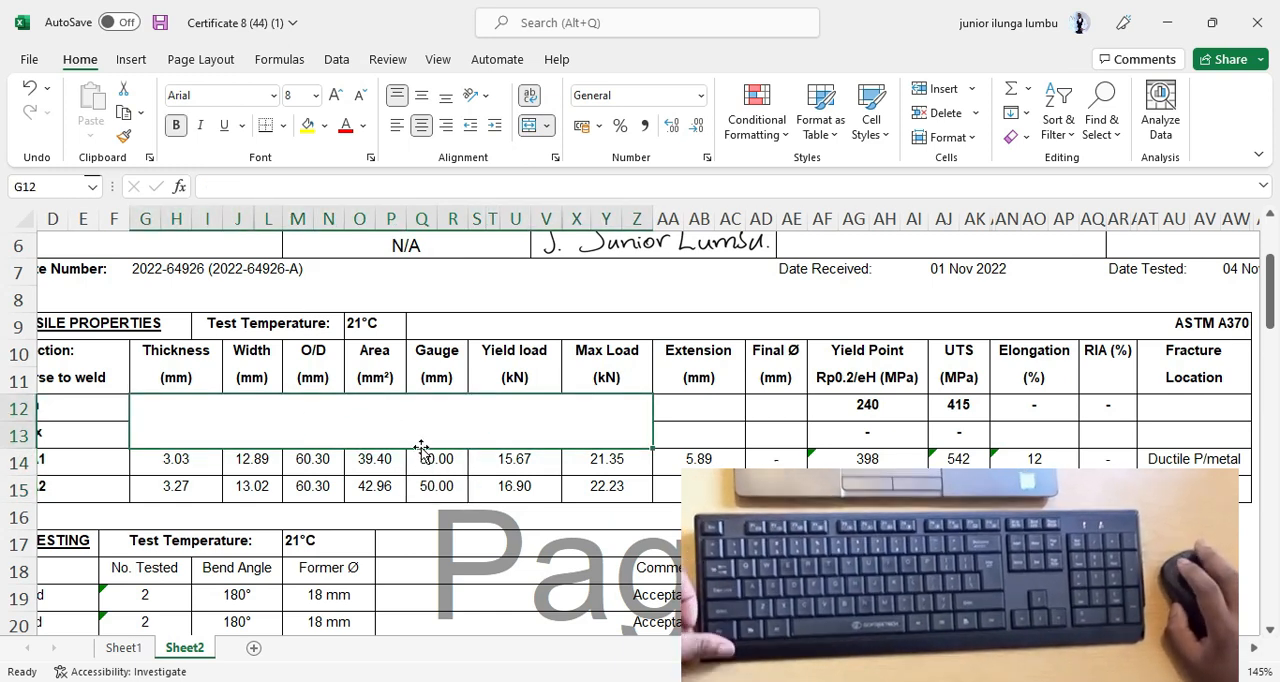
# Undo the merge of G12:Z13 and apply the same merge again.
pyautogui.click(30, 87)
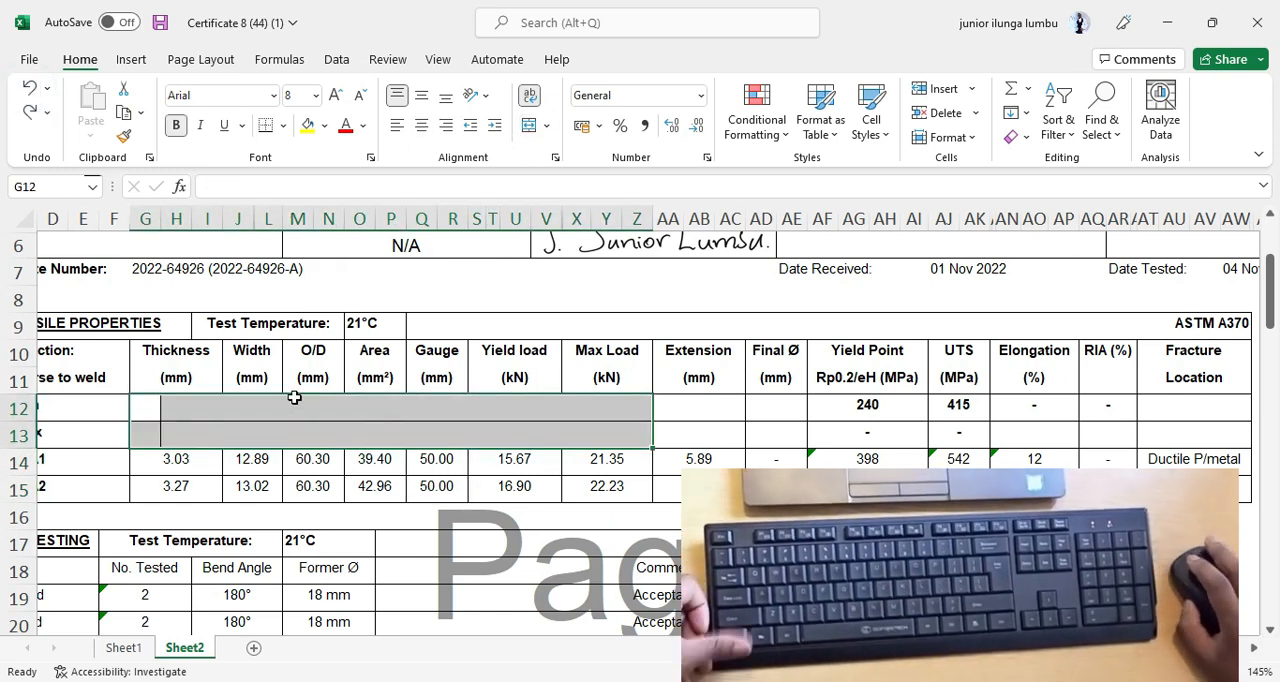
pyautogui.click(30, 87)
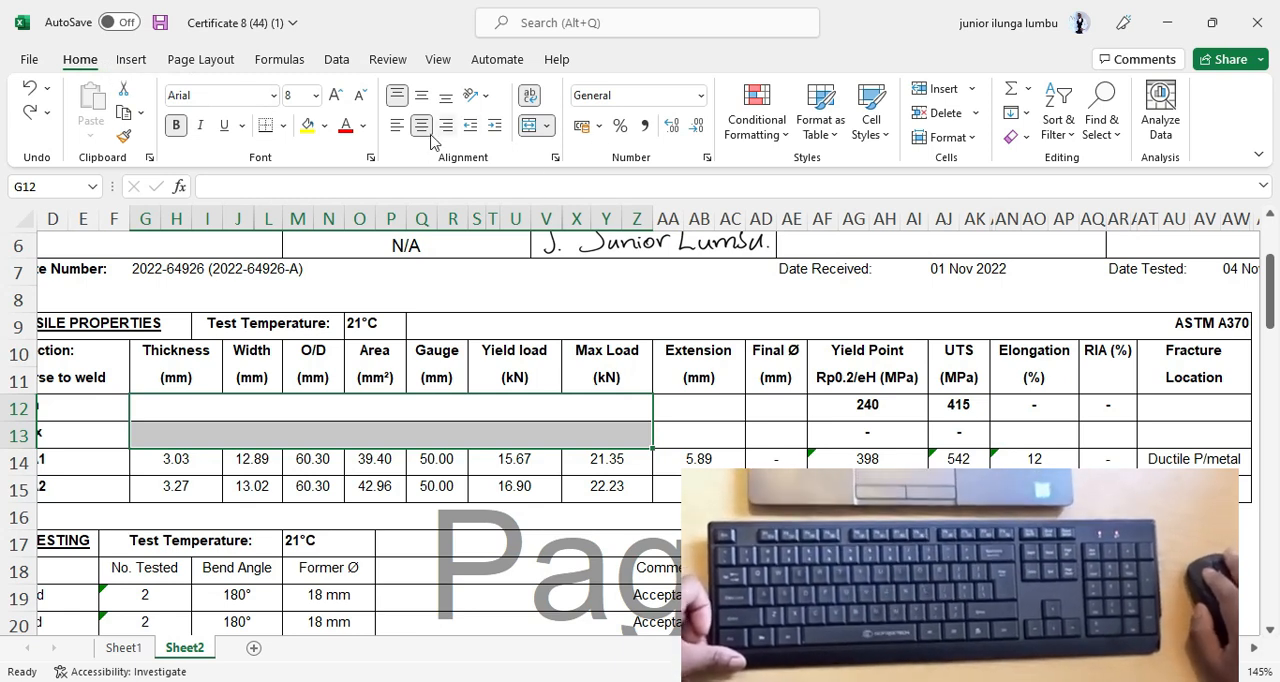
pyautogui.click(528, 133)
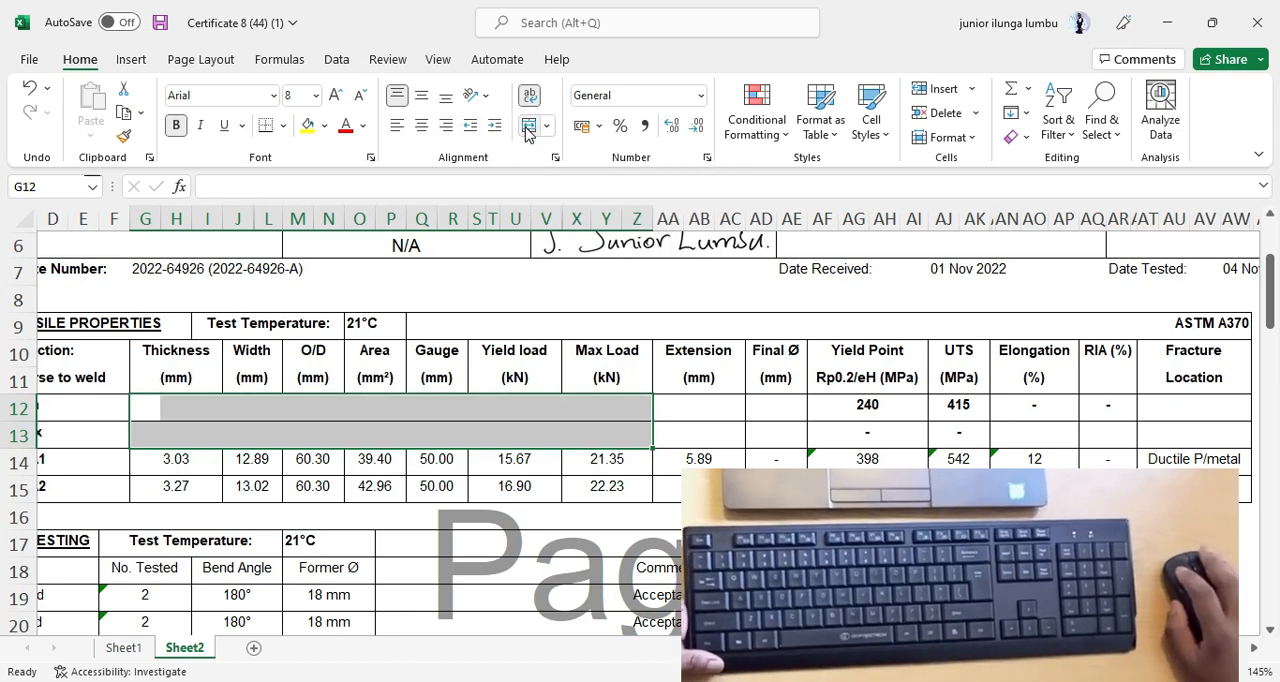
pyautogui.click(528, 133)
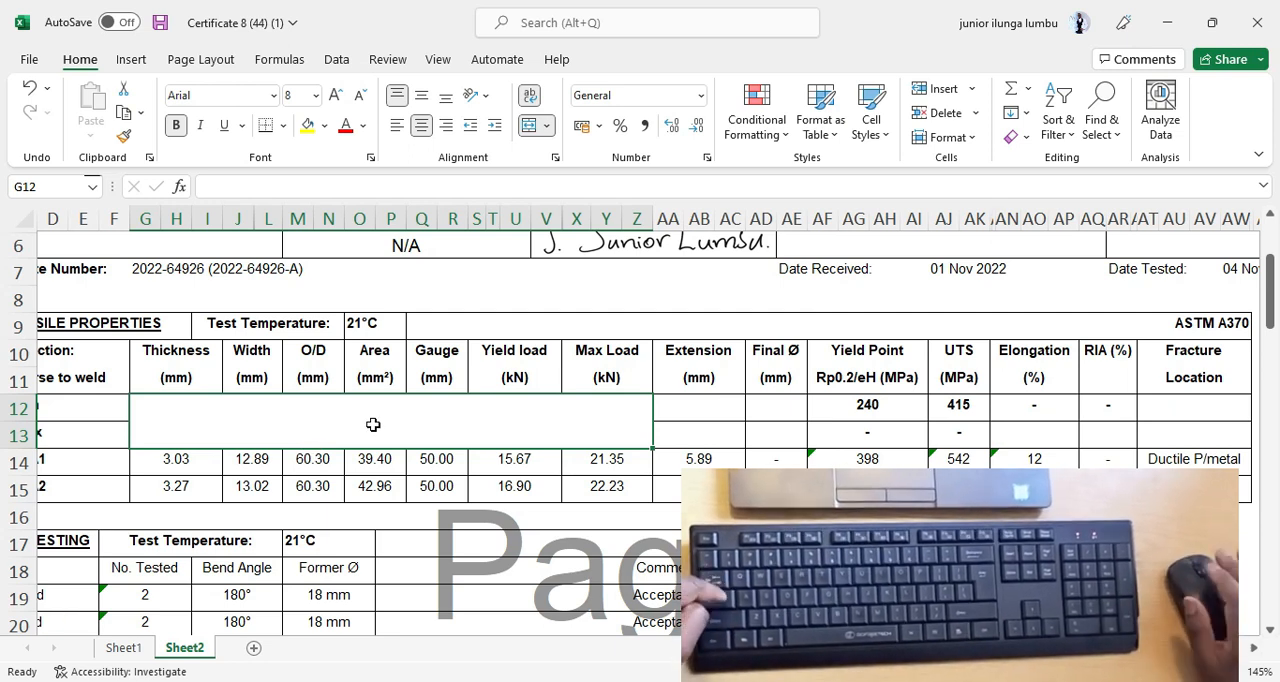
# Enter the note "Yield and Elongation for informationonly -" in the merged cell G12.
pyautogui.write('Yi')
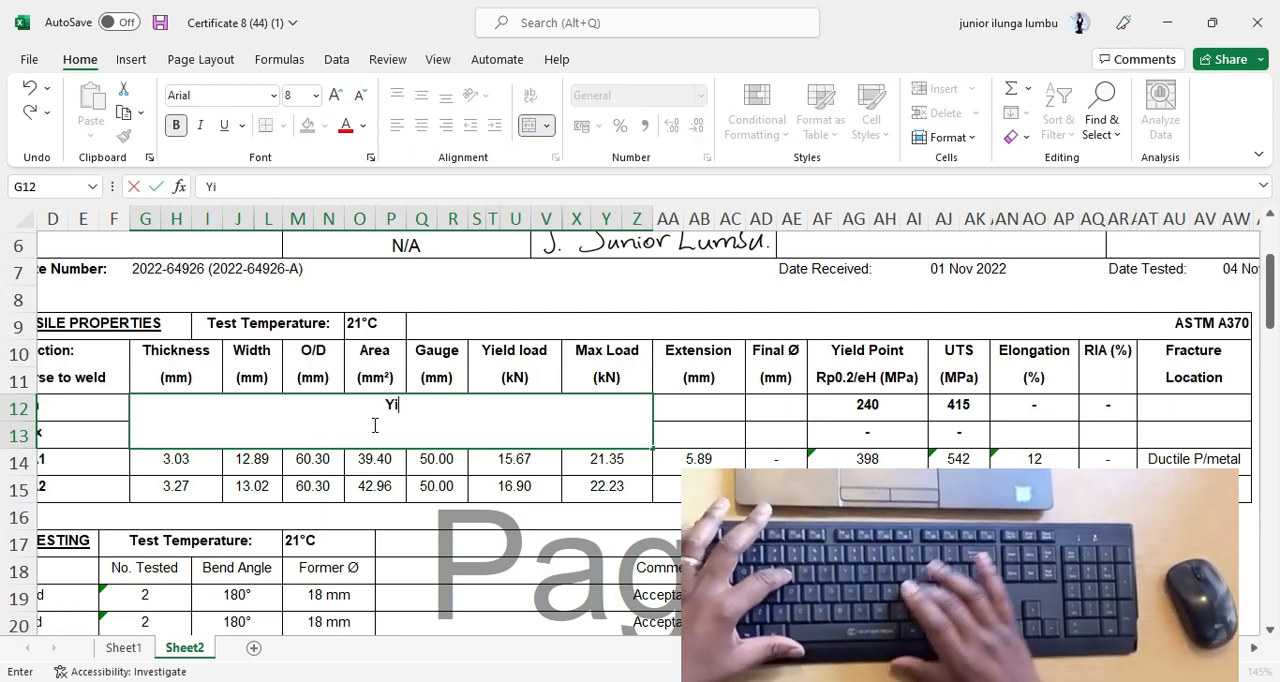
pyautogui.write('eld san')
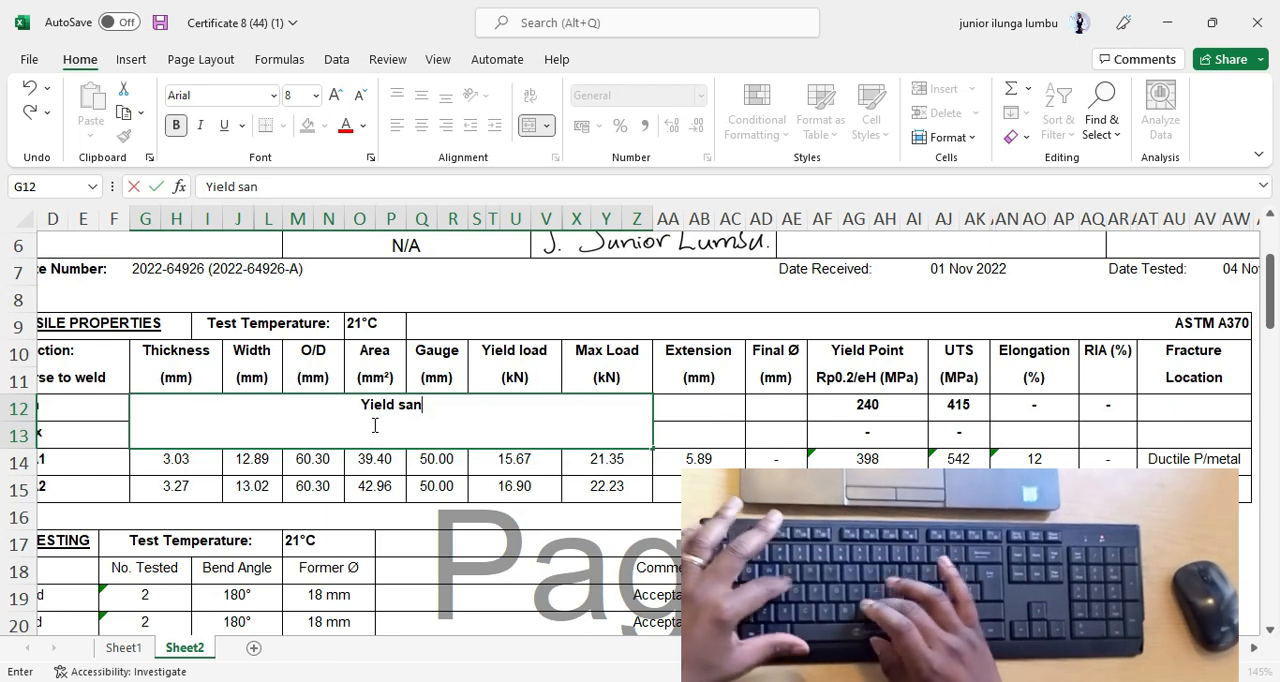
pyautogui.press('BackSpace')
pyautogui.press('BackSpace')
pyautogui.press('BackSpace')
pyautogui.press('BackSpace')
pyautogui.write('a')
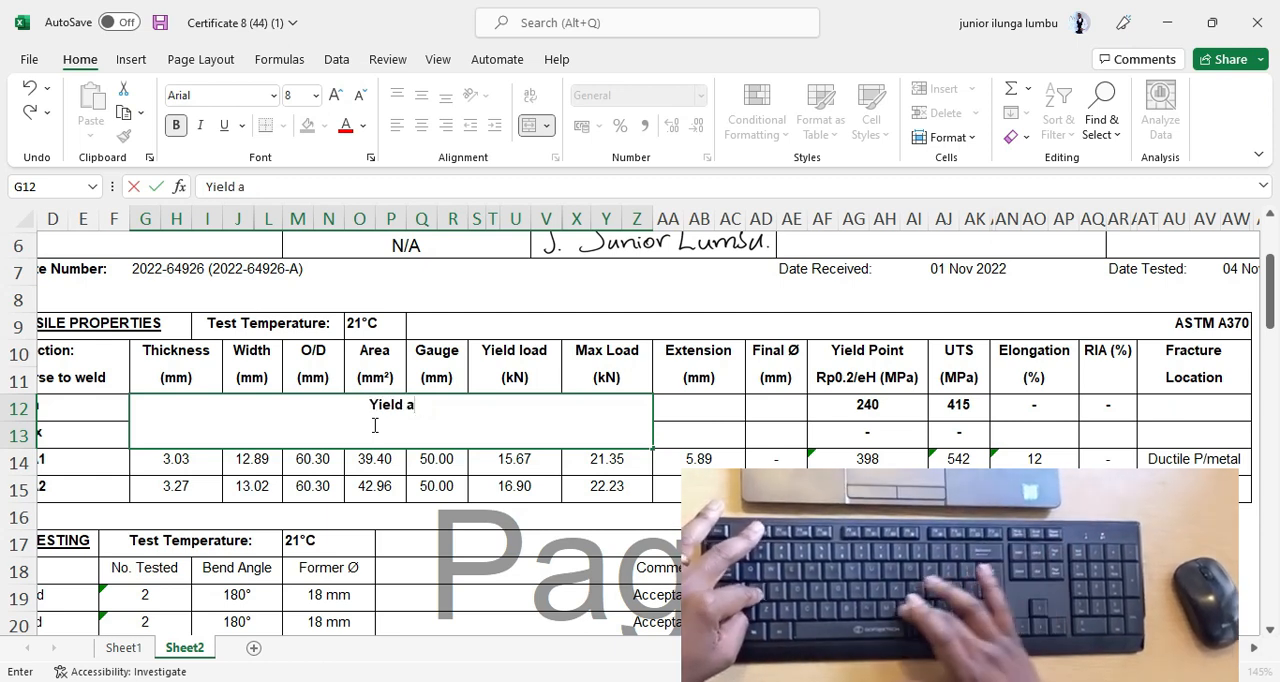
pyautogui.write('nd a')
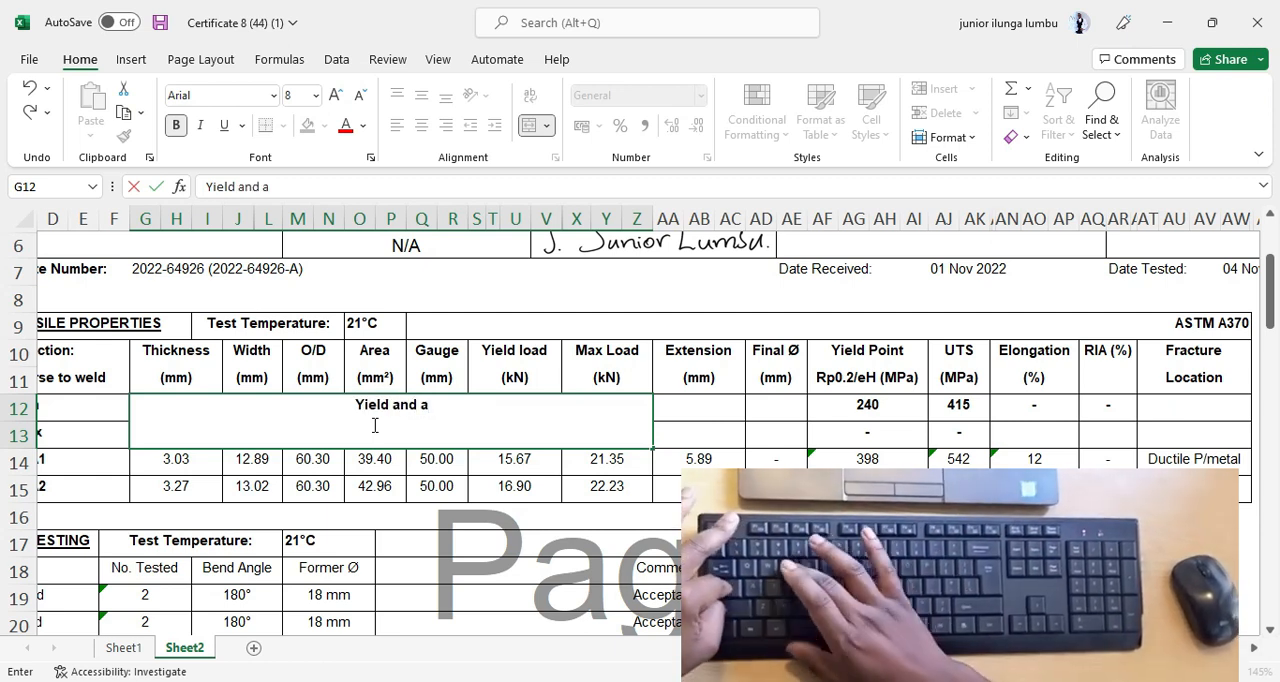
pyautogui.press('BackSpace')
pyautogui.write('eLO')
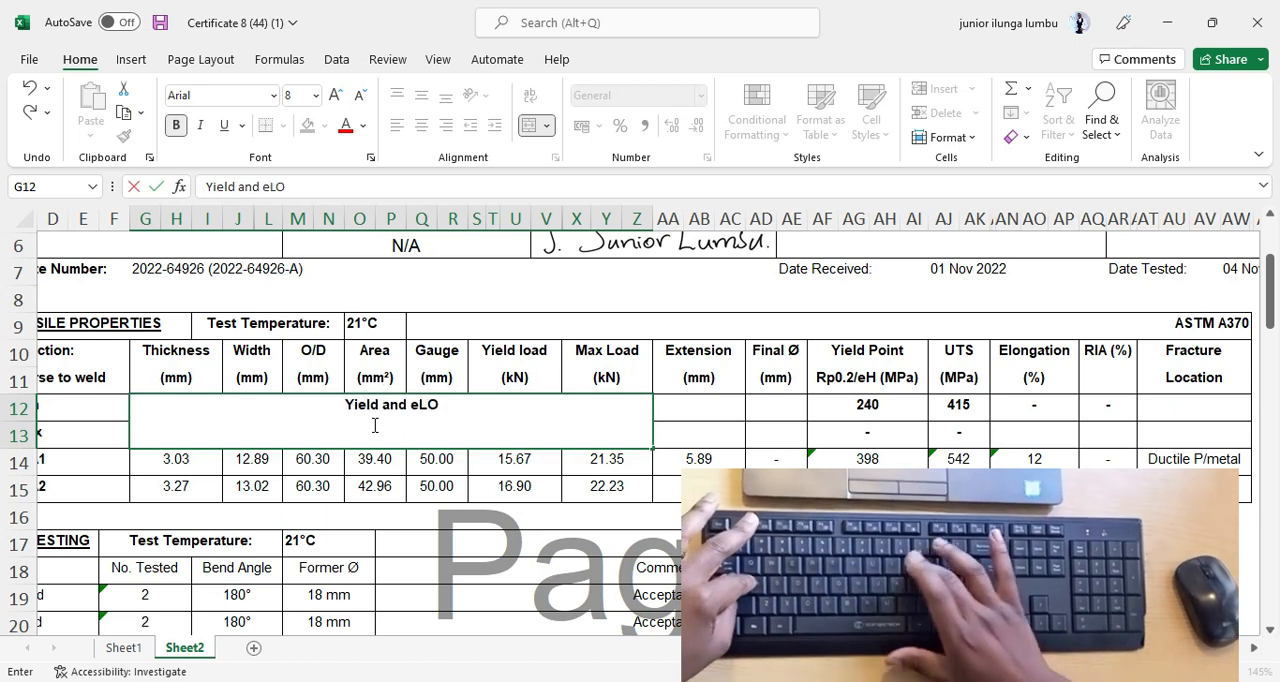
pyautogui.write('NGATION for')
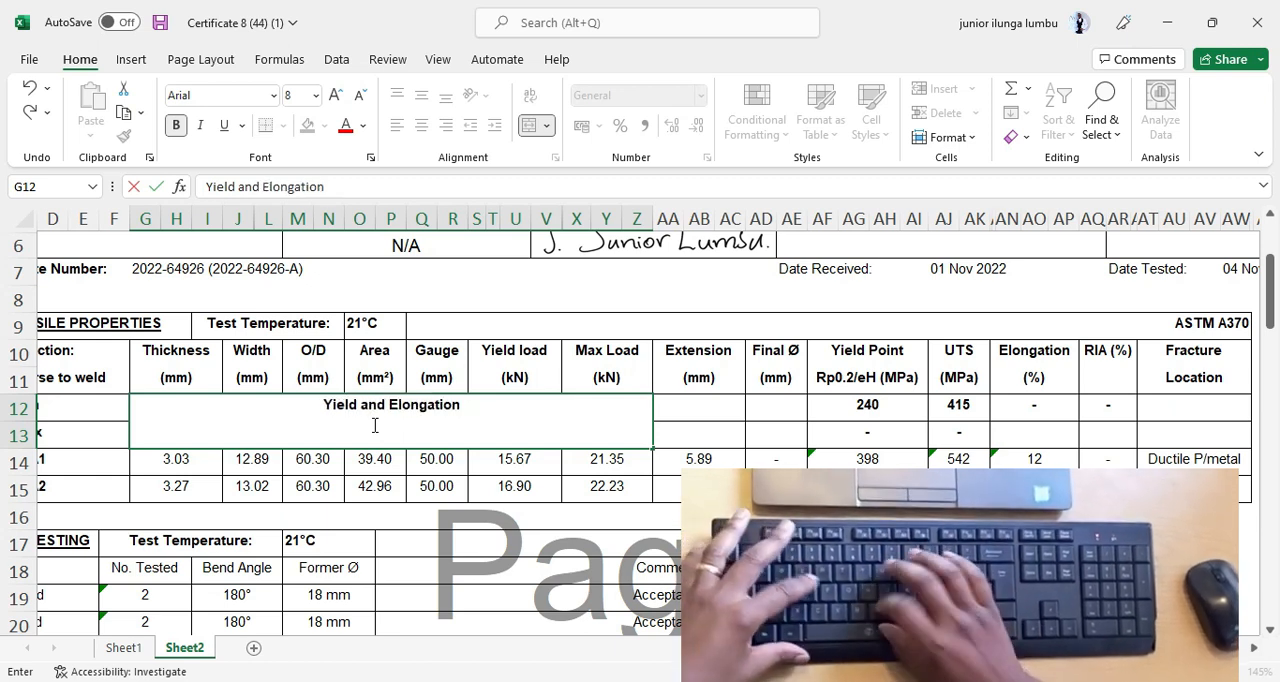
pyautogui.write(' inform')
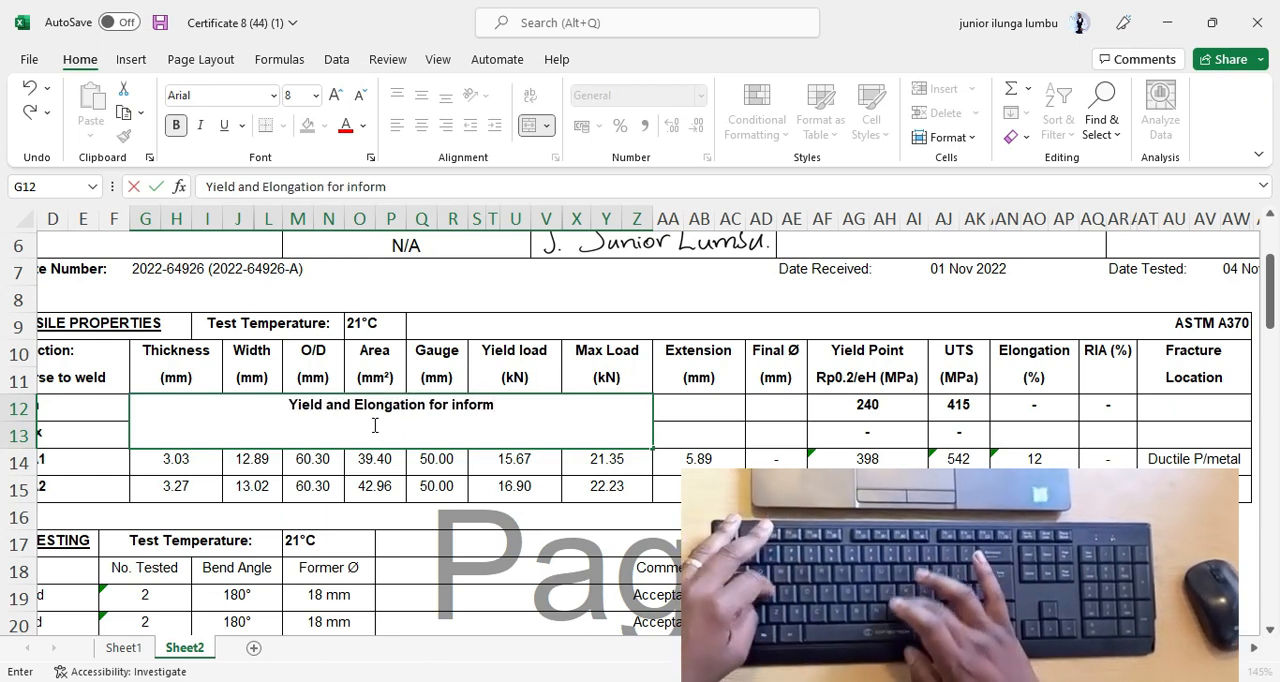
pyautogui.write('ationonly 0')
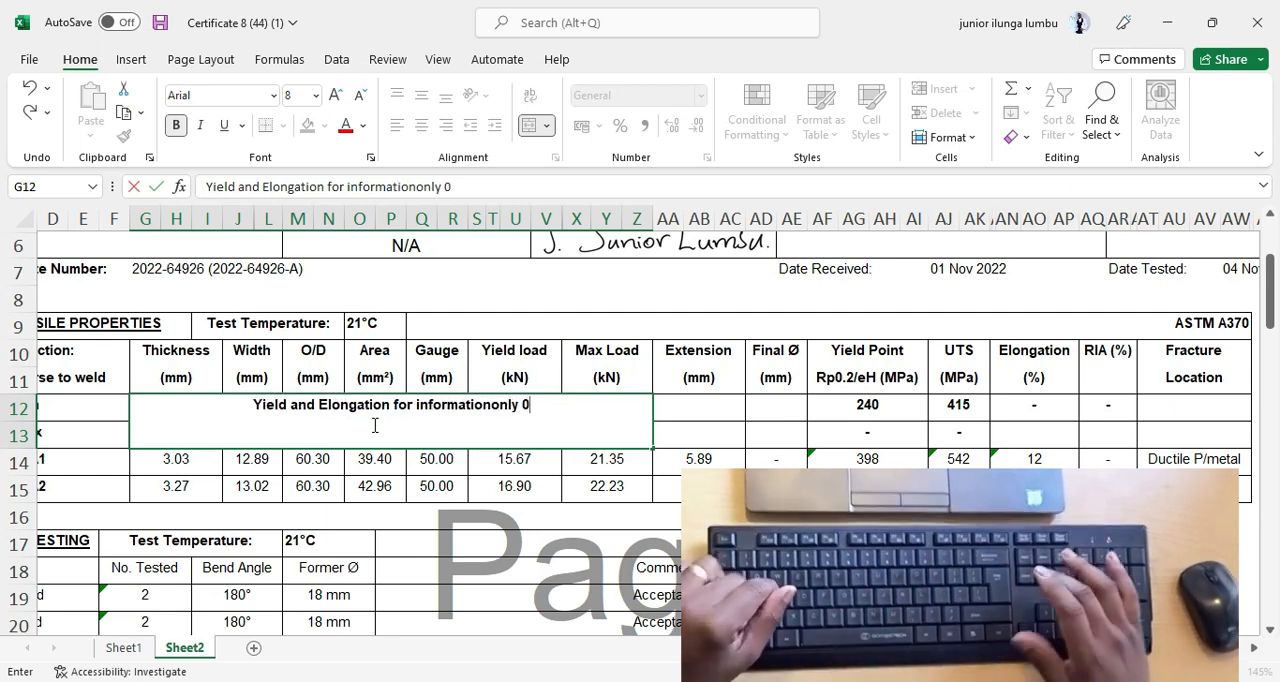
pyautogui.press('BackSpace')
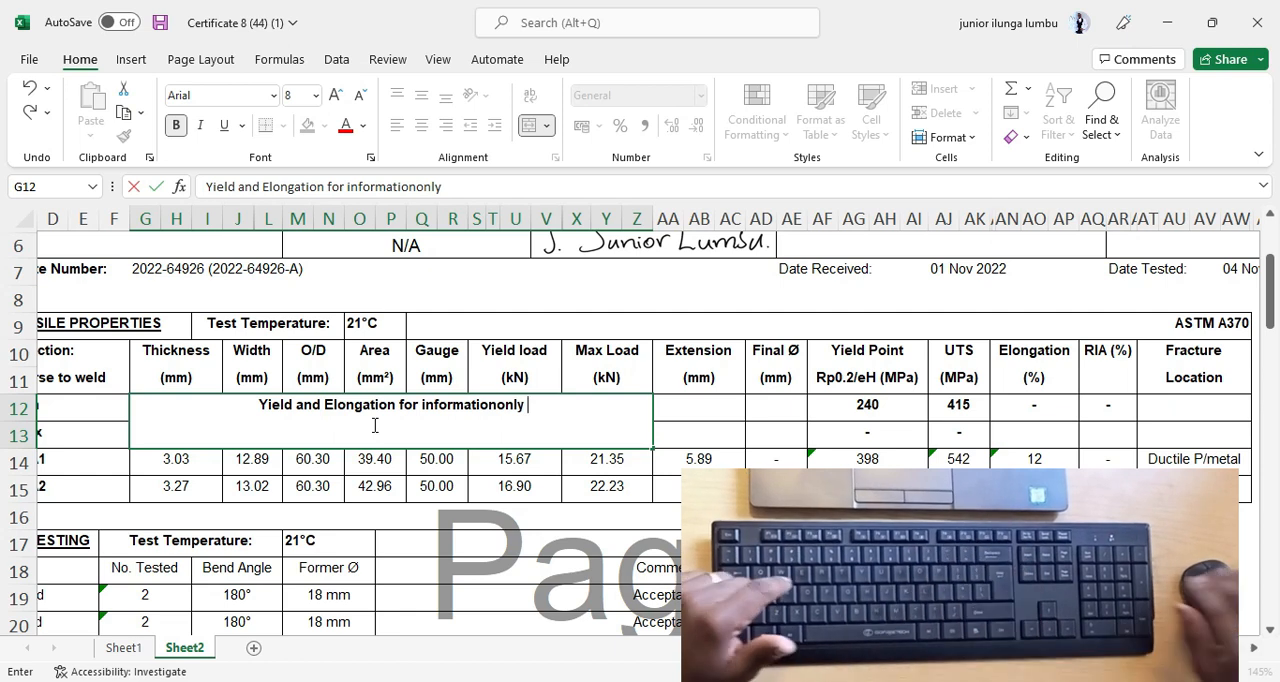
pyautogui.write('0')
pyautogui.press('BackSpace')
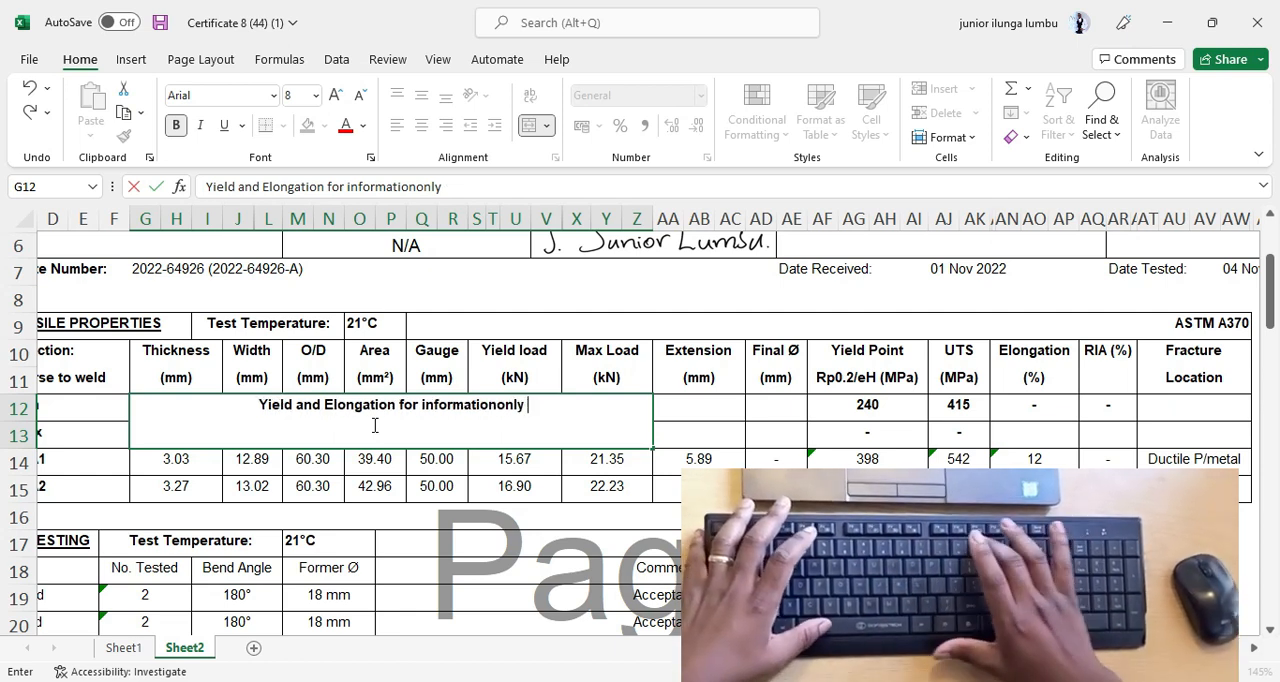
pyautogui.write('-')
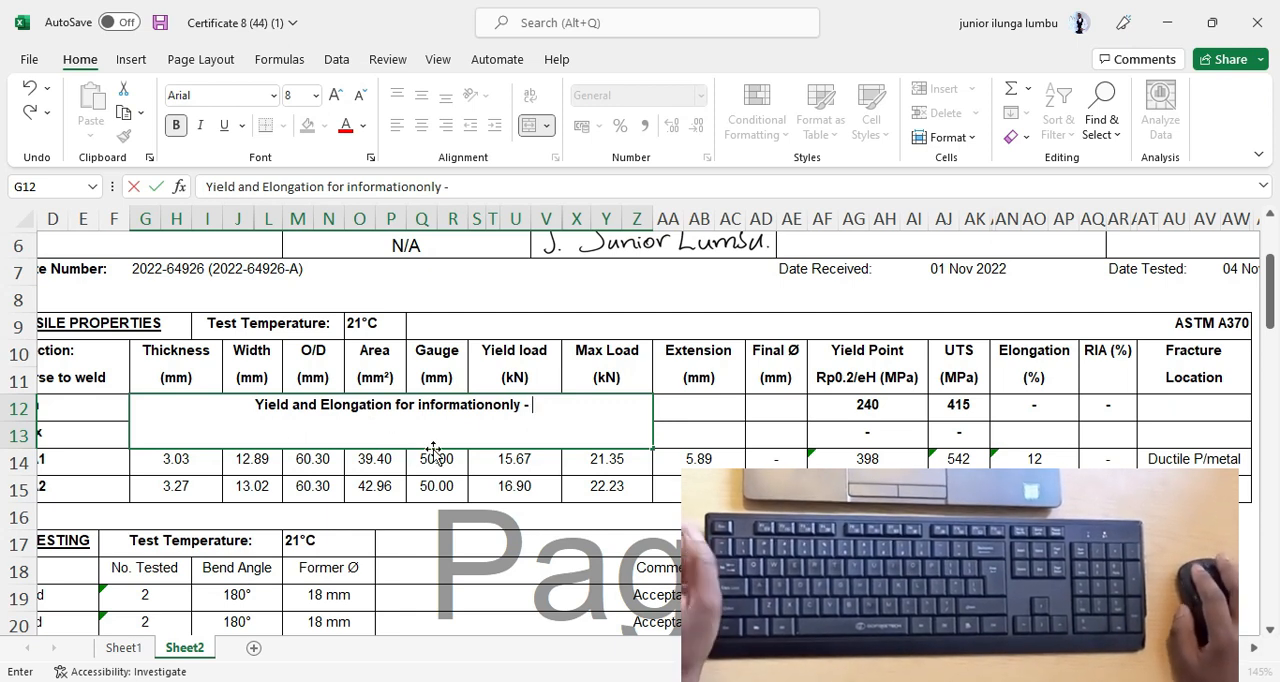
pyautogui.click(664, 484)
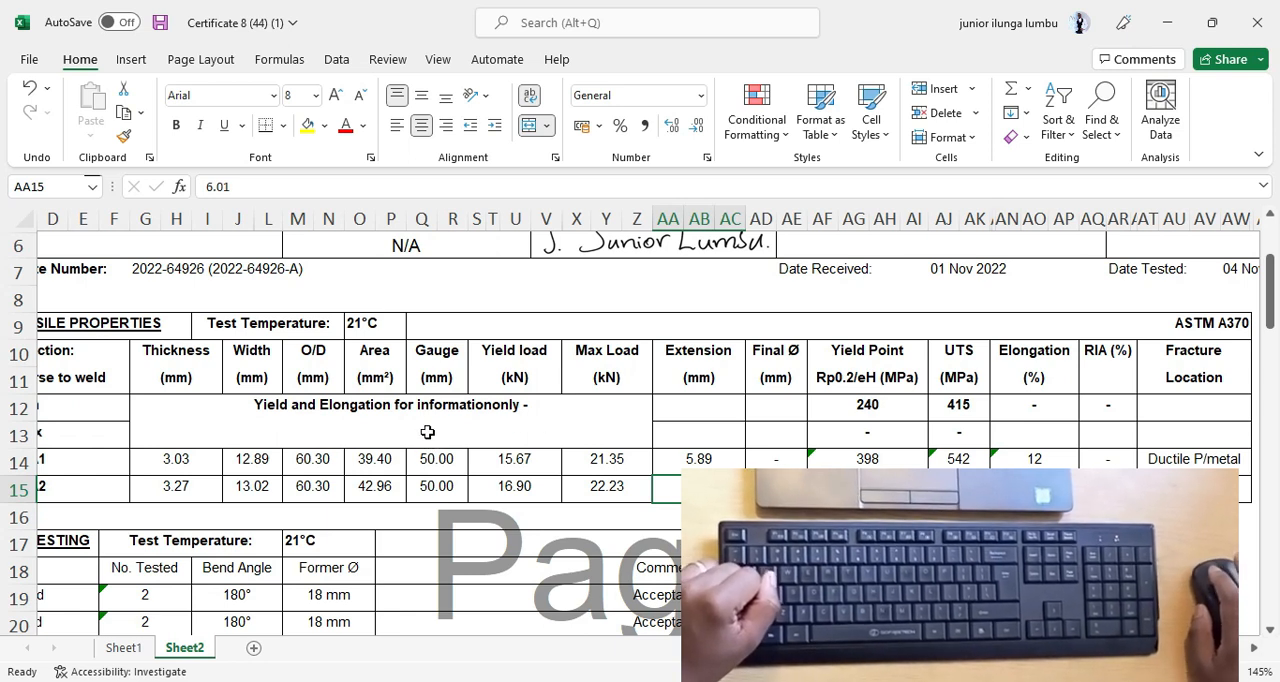
# Run a spelling check on the note in G12, moving the Spelling dialog clear of the note.
pyautogui.click(384, 432)
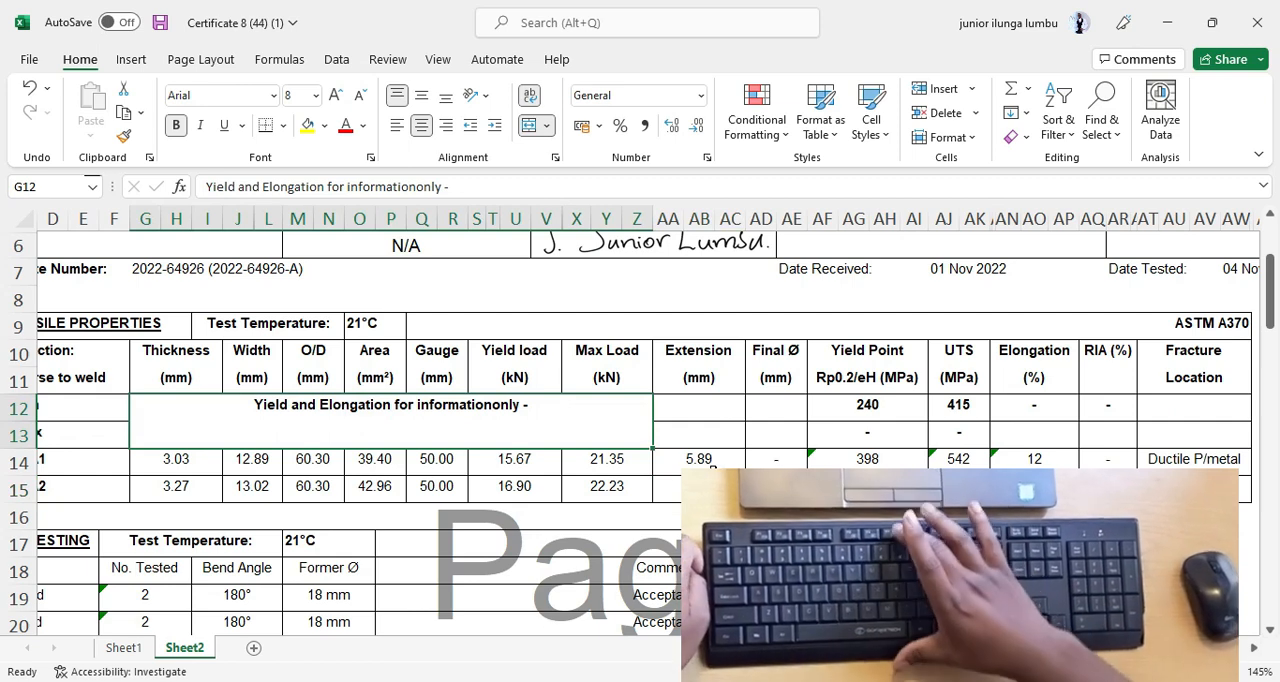
pyautogui.press('F7')
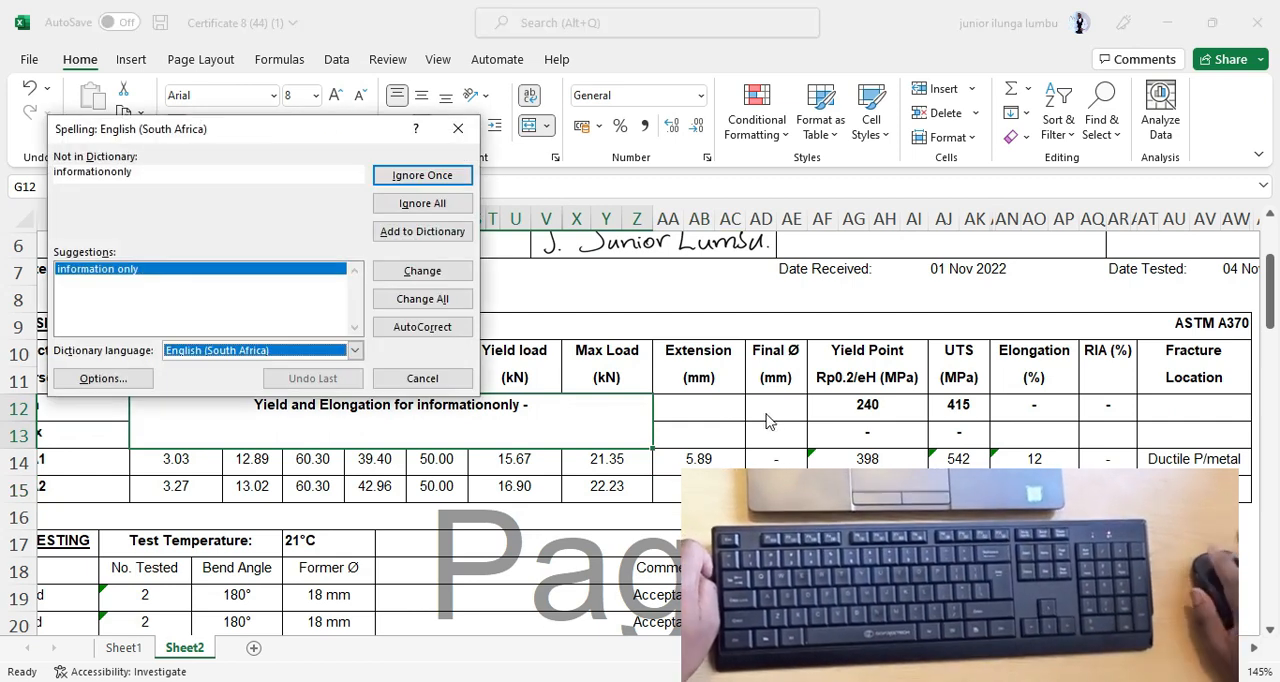
pyautogui.moveTo(248, 138); pyautogui.dragTo(800, 201)
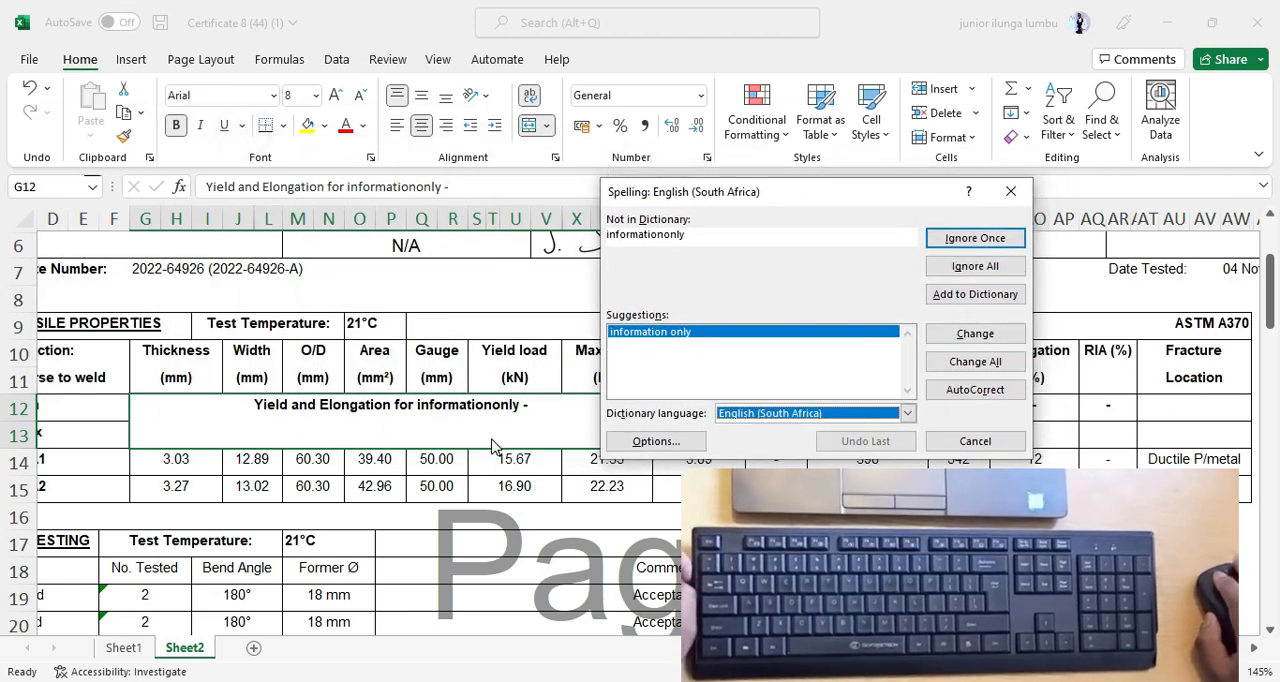
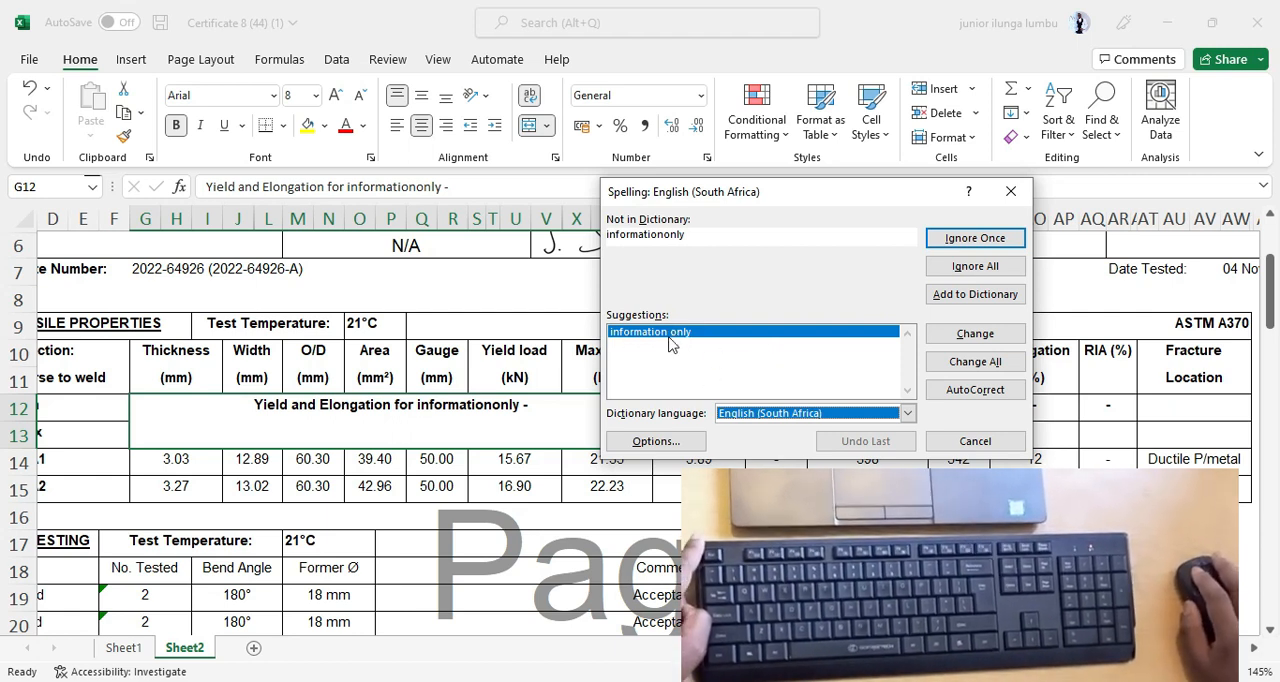
# Accept the suggested correction "information only" for the note in G12 and end the check without continuing from the sheet's beginning.
pyautogui.click(972, 337)
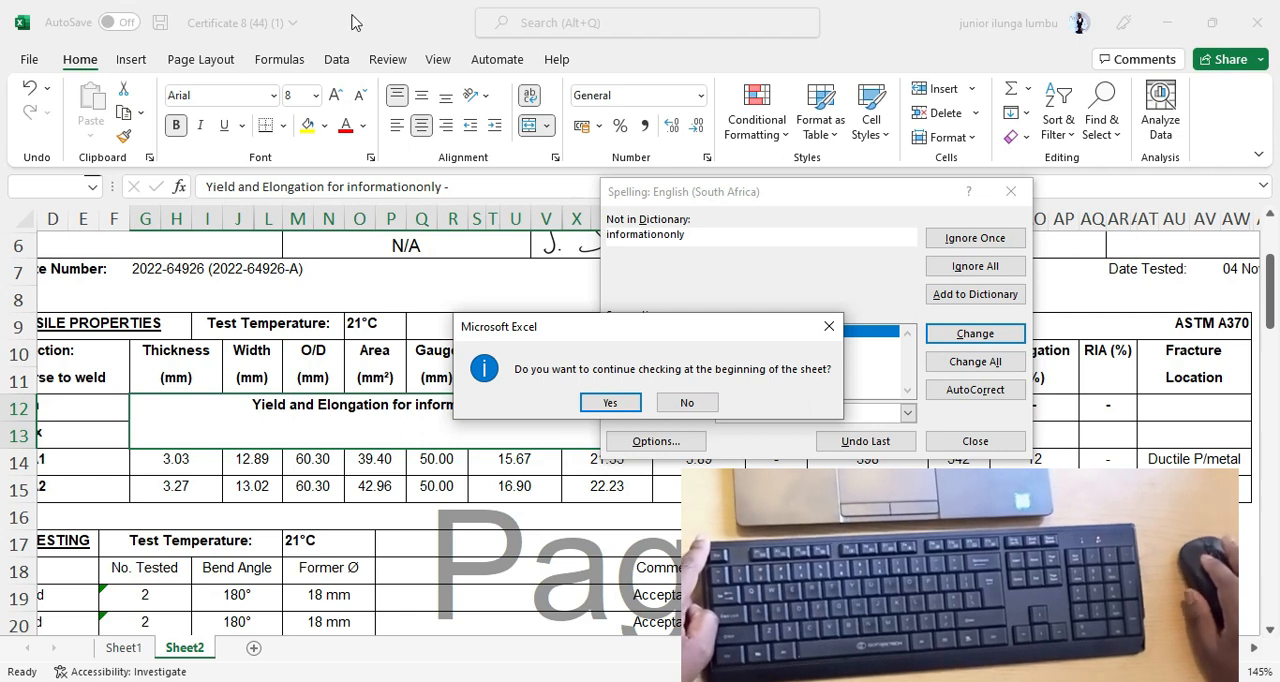
pyautogui.click(689, 403)
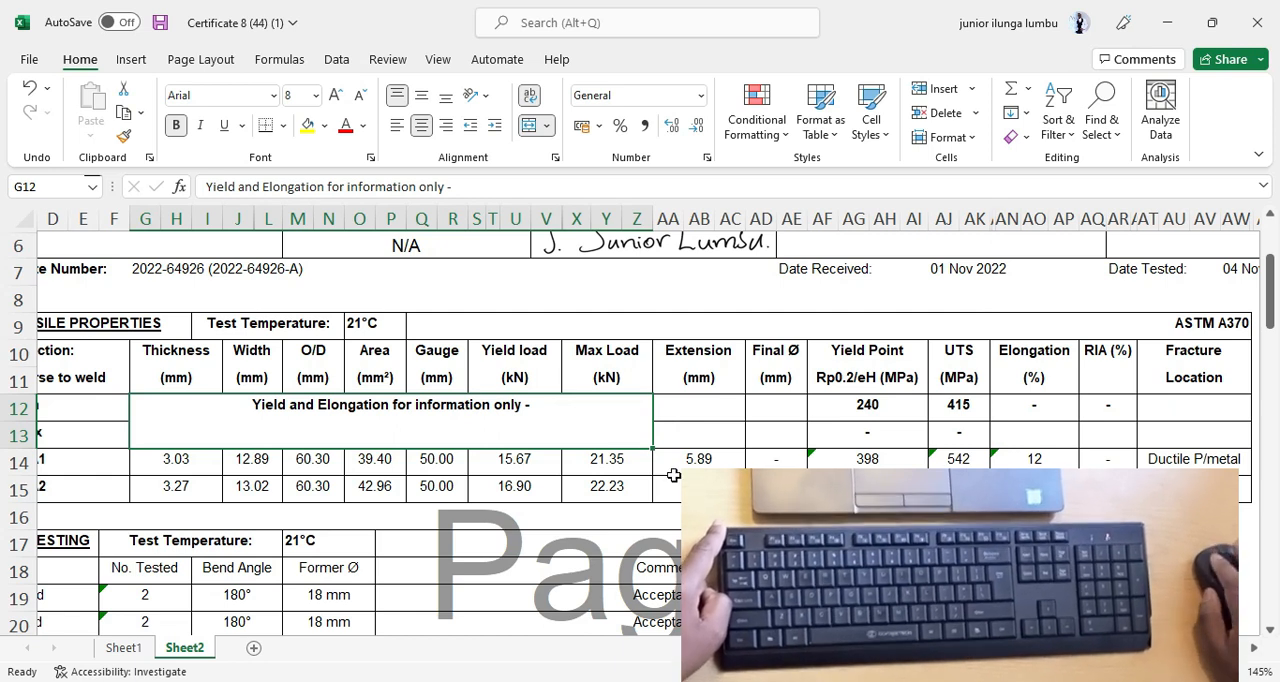
pyautogui.click(622, 484)
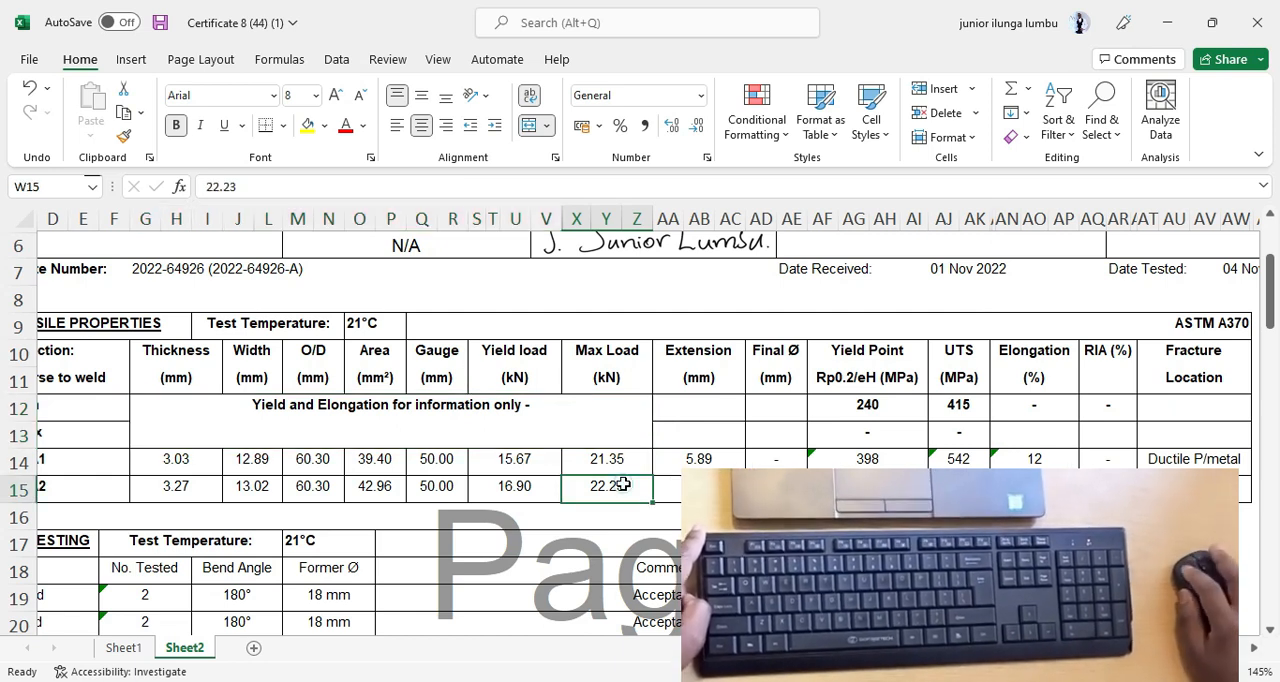
pyautogui.click(520, 412)
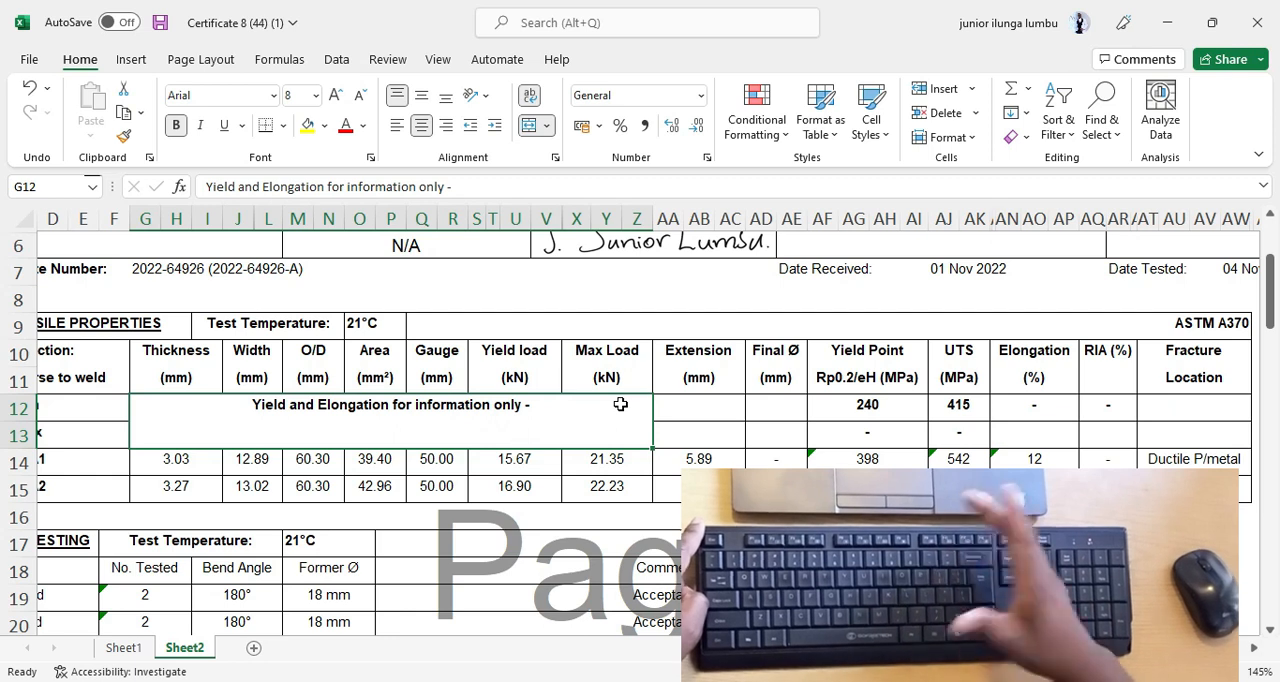
# Run the spelling check on G12 again, dismiss it, and undo the last spelling correction.
pyautogui.press('F7')
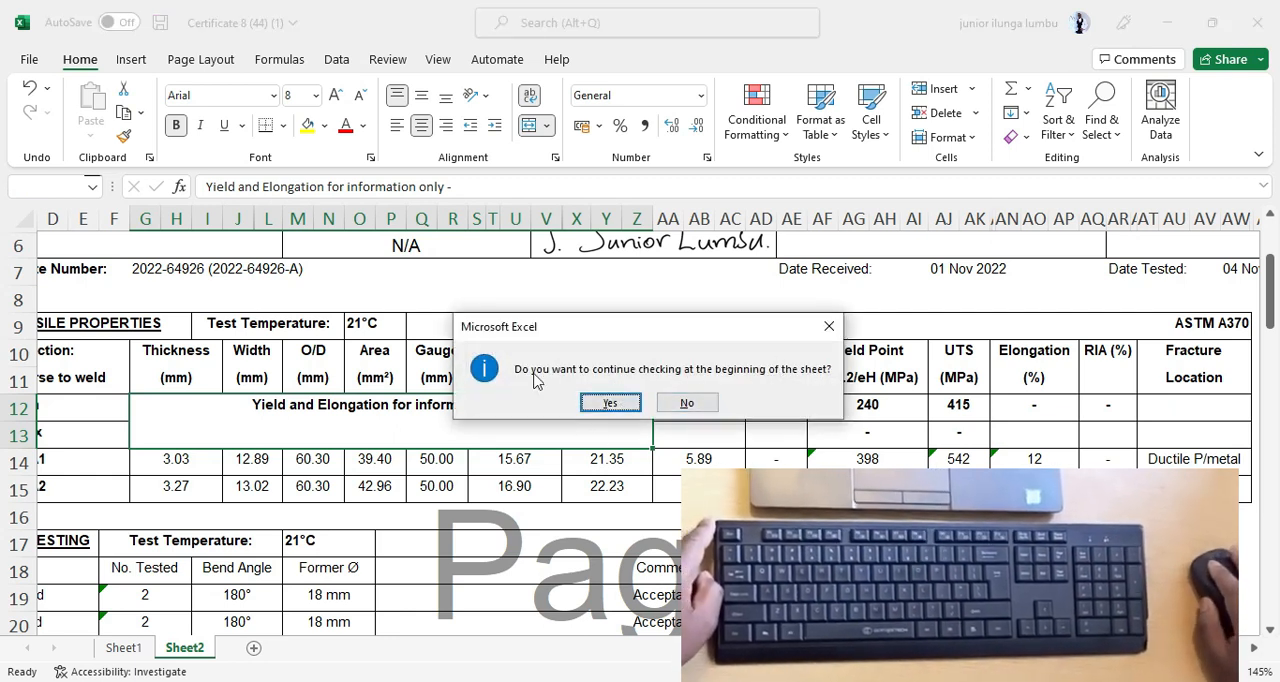
pyautogui.click(822, 329)
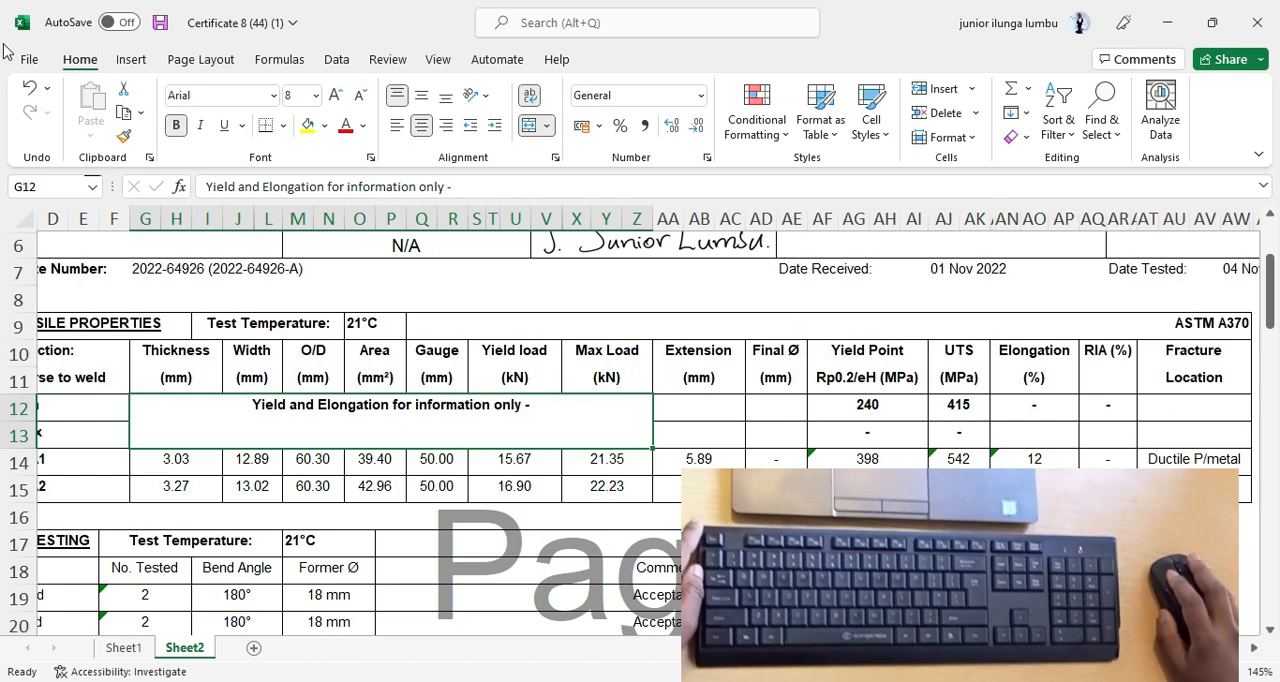
pyautogui.click(30, 87)
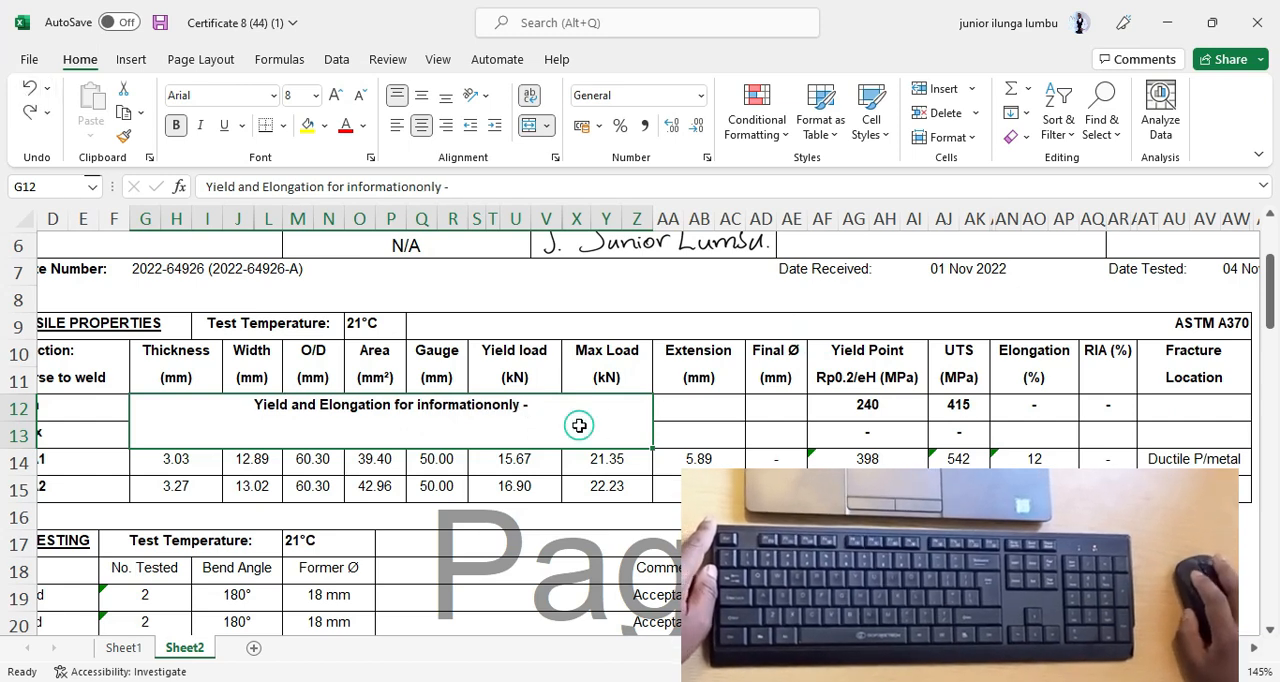
# Spell-check the note in G12 with English (South Africa) and change "informationonly" to "information only", without checking the rest of the sheet.
pyautogui.press('F7')
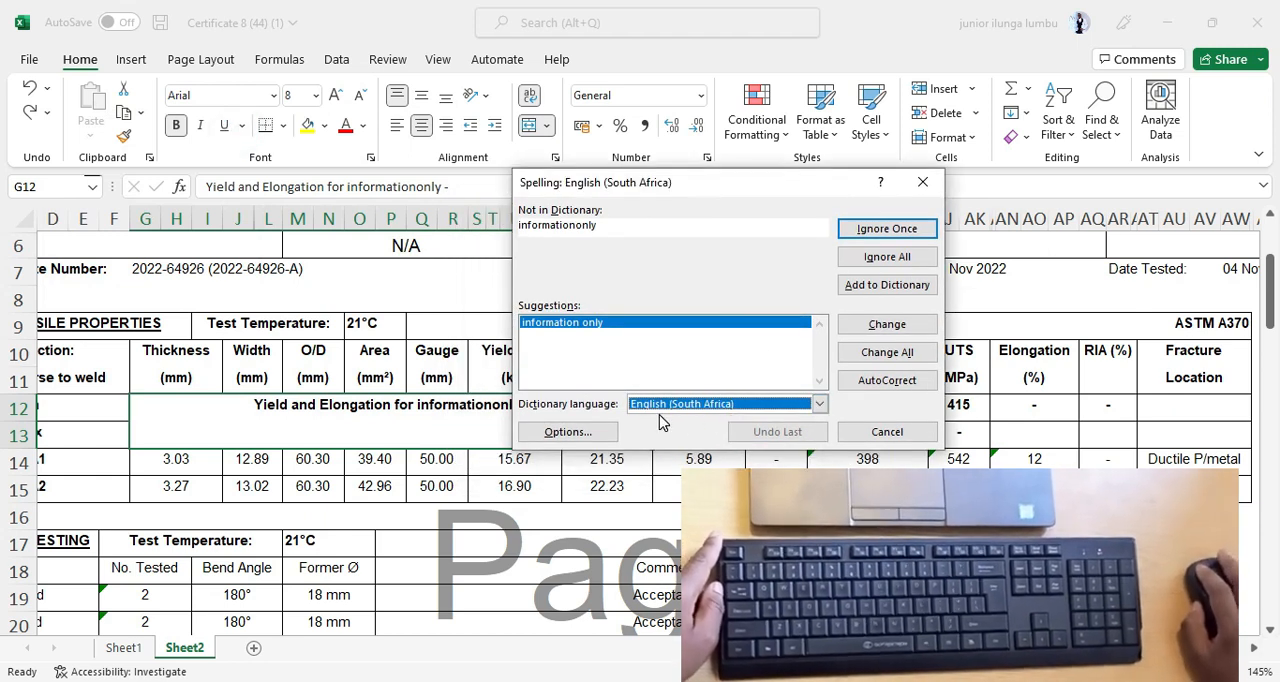
pyautogui.click(806, 408)
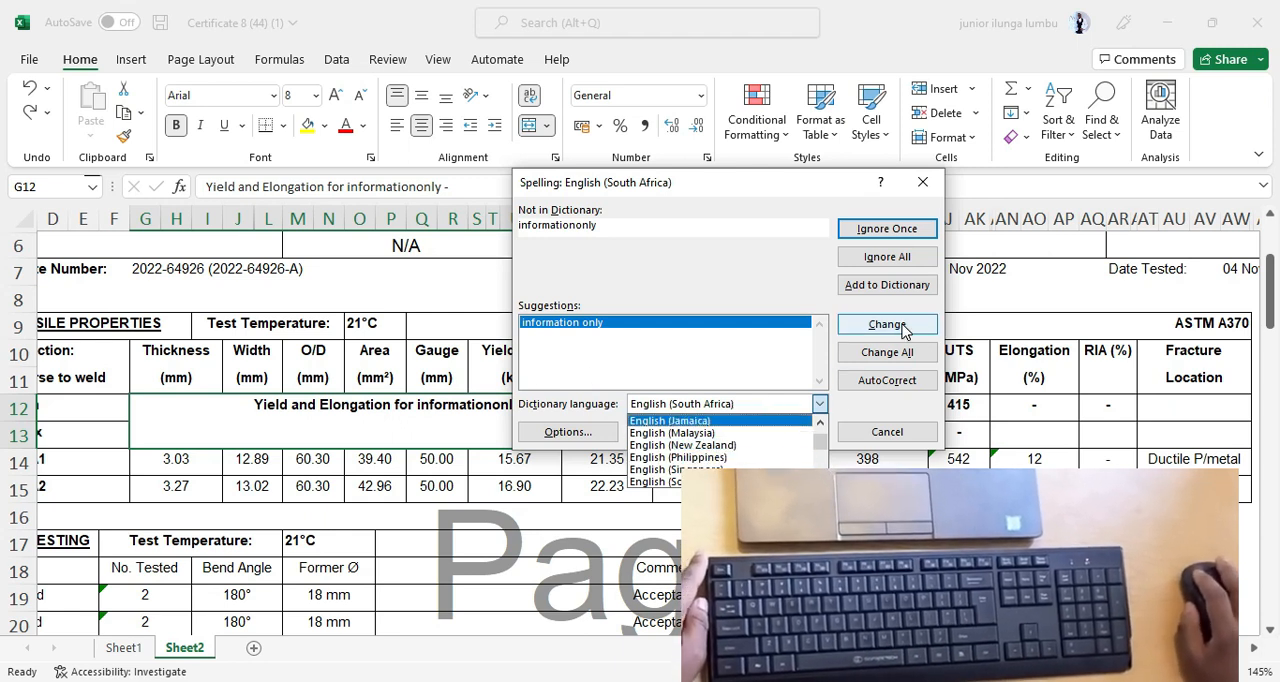
pyautogui.scroll(-2, 684, 444)
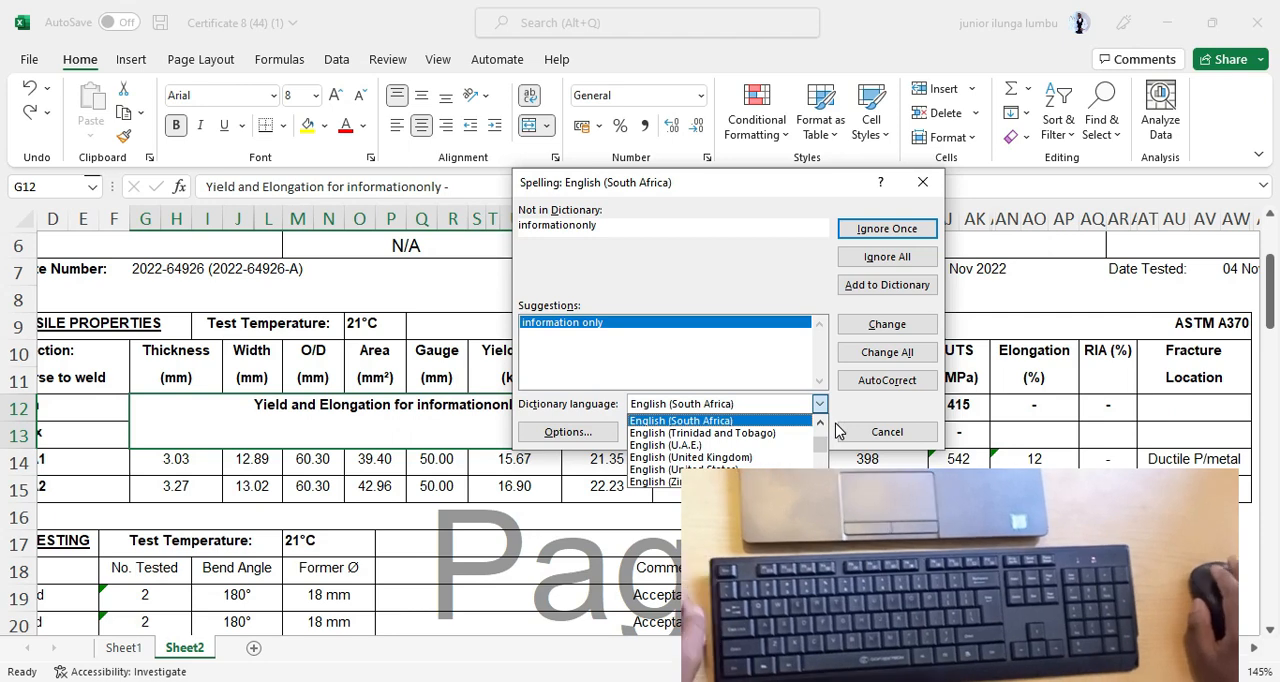
pyautogui.click(898, 323)
pyautogui.click(898, 323)
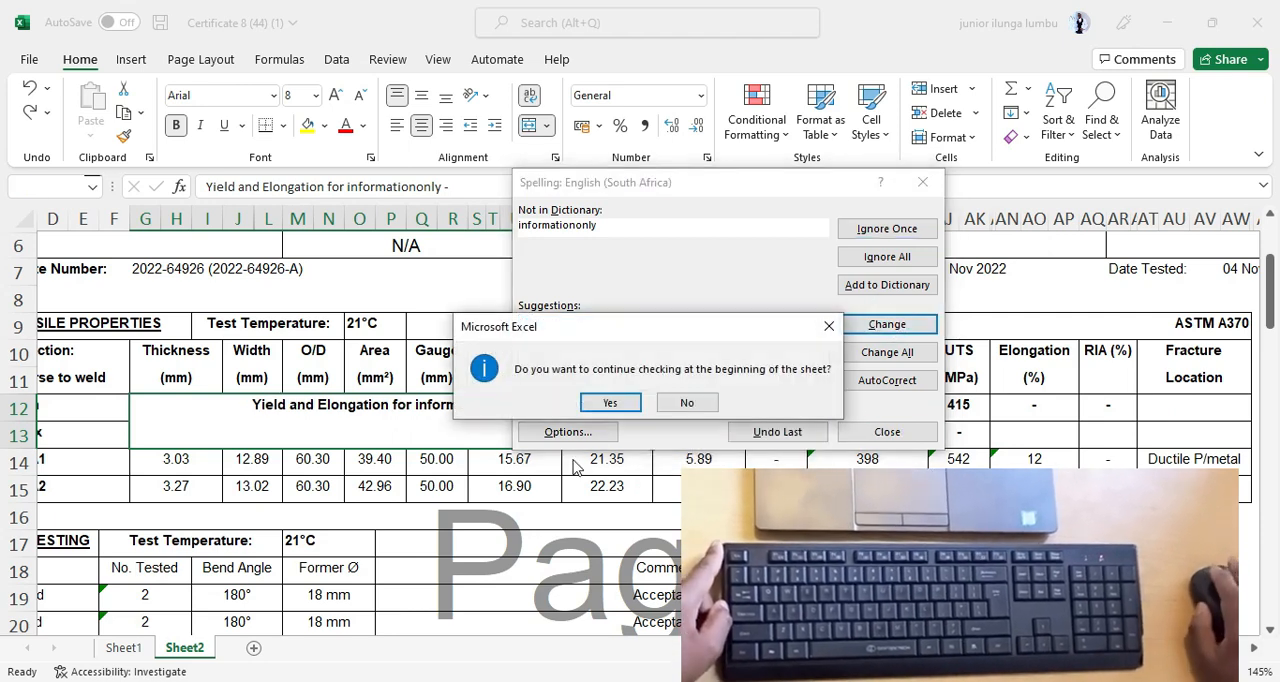
pyautogui.click(687, 403)
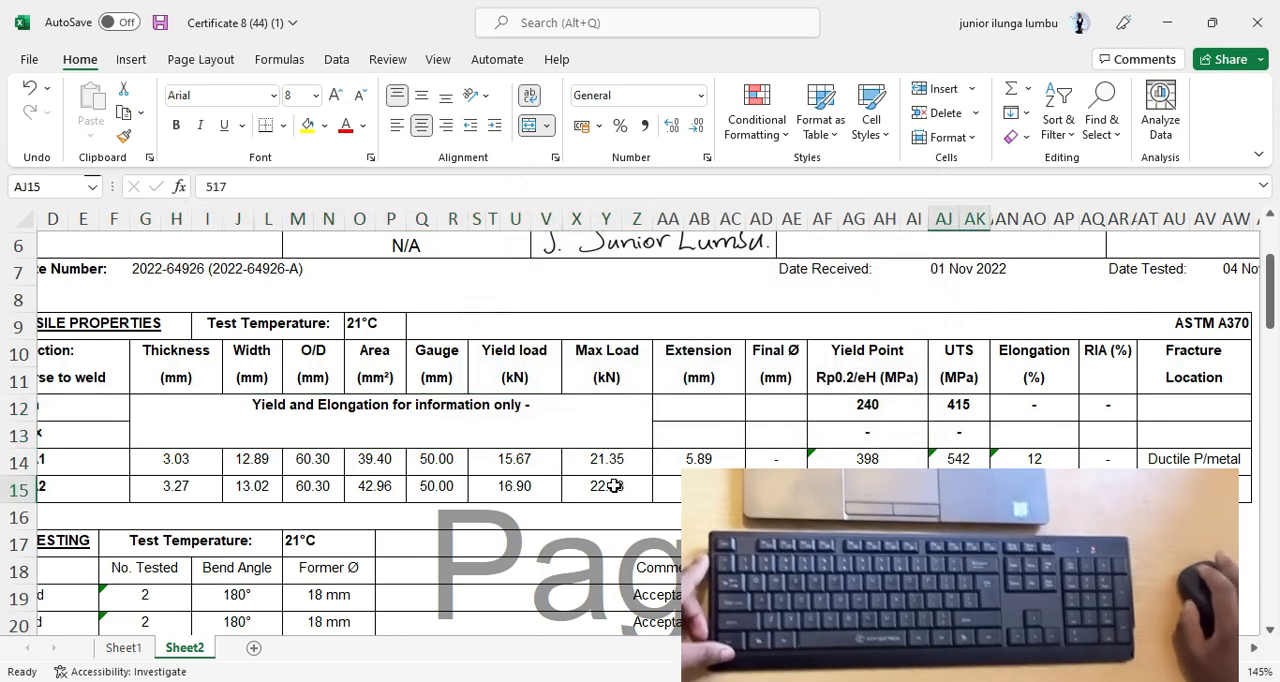
# Align the note in merged cell G12 vertically to the middle.
pyautogui.click(328, 421)
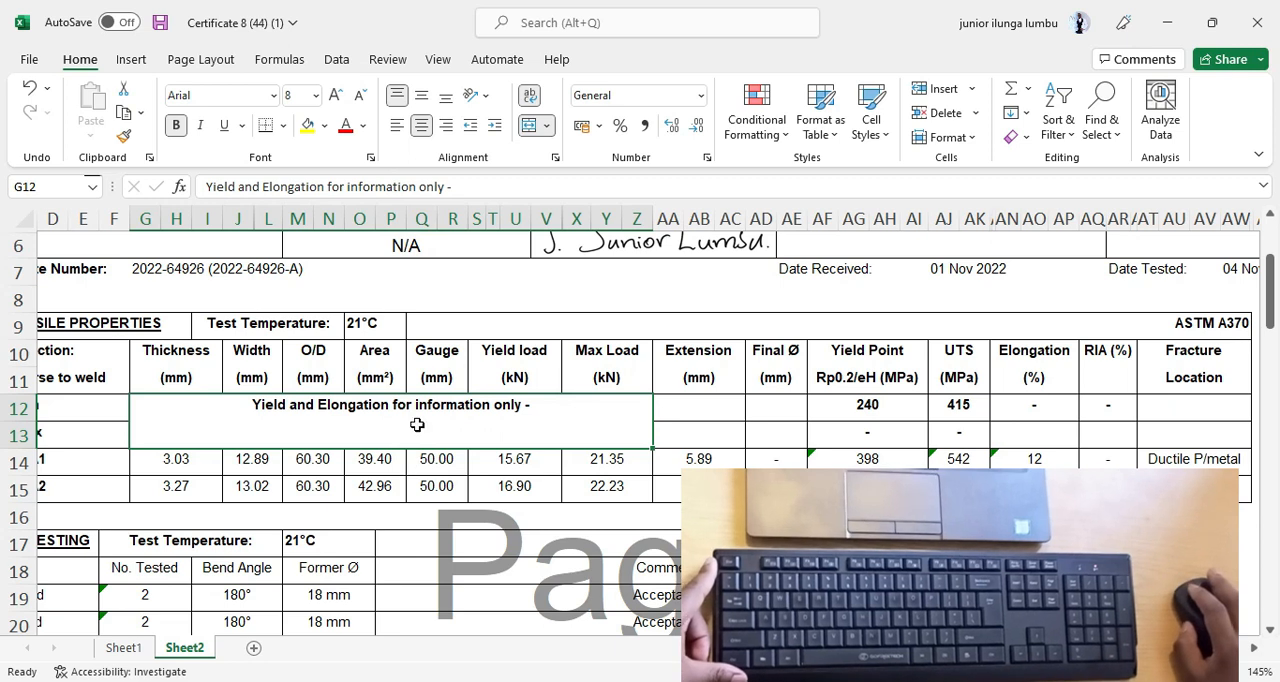
pyautogui.hscroll(-2, 464, 460)
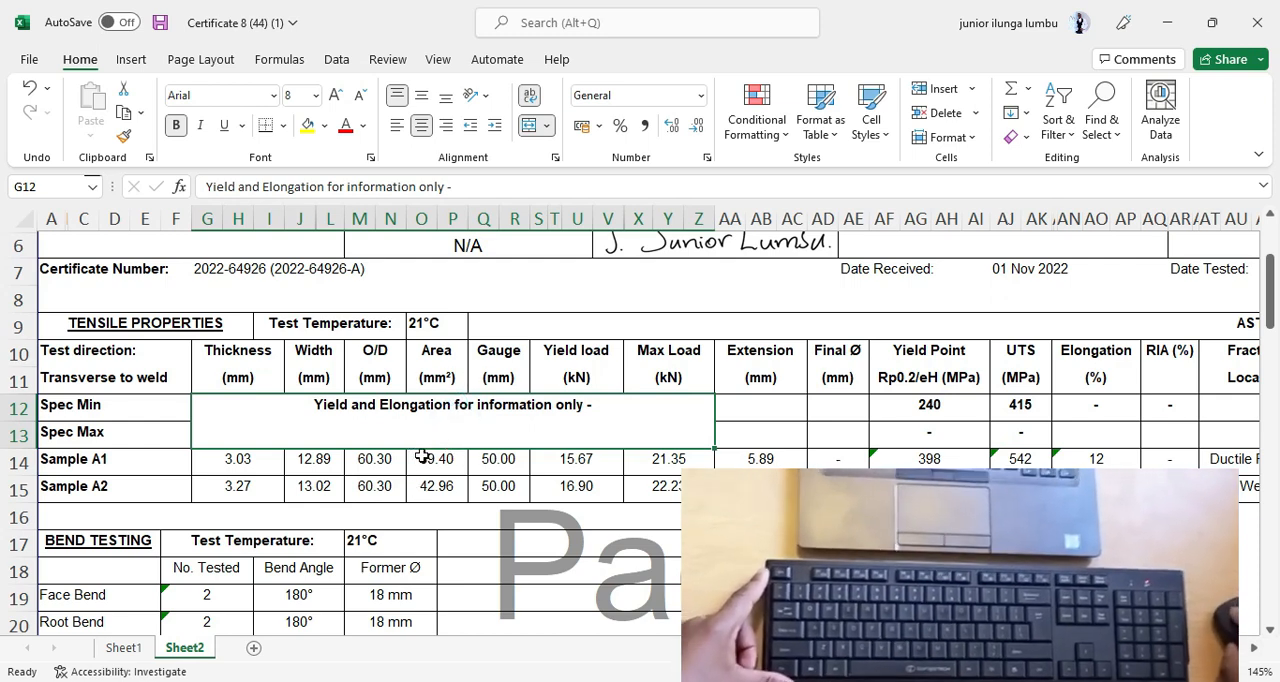
pyautogui.click(421, 95)
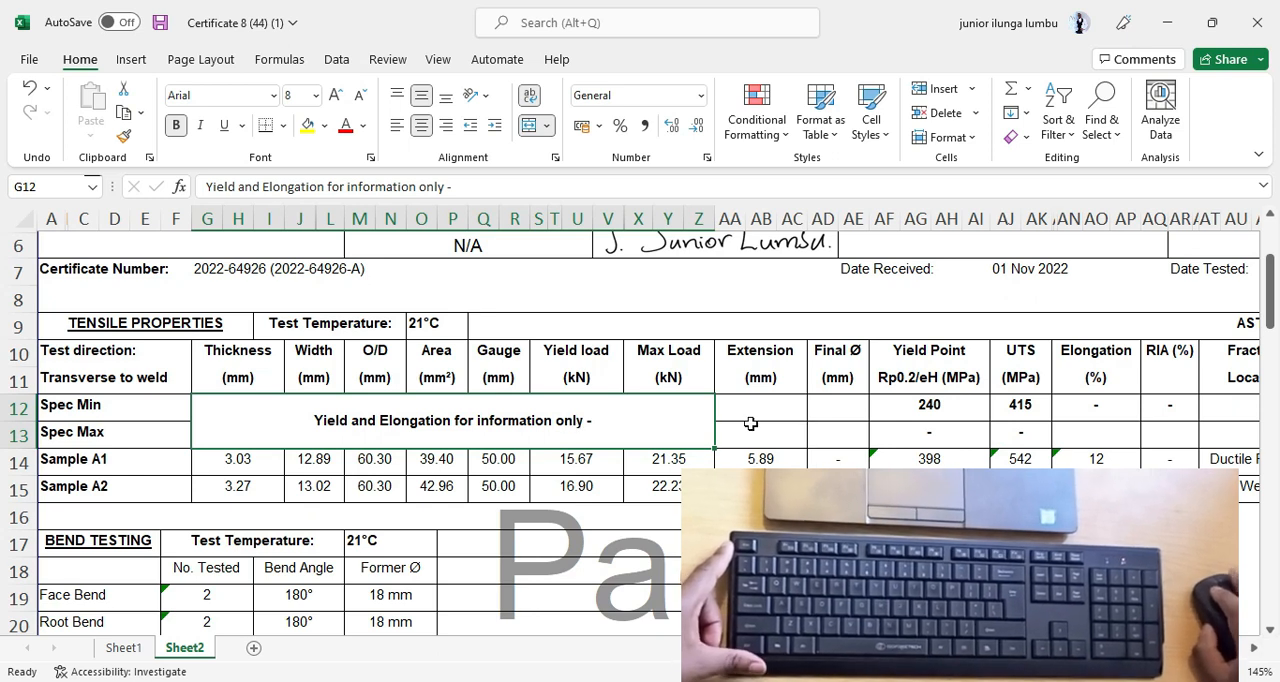
# Try right, left, bottom and top alignments on the note in G12, then return it to middle and centre.
pyautogui.click(445, 122)
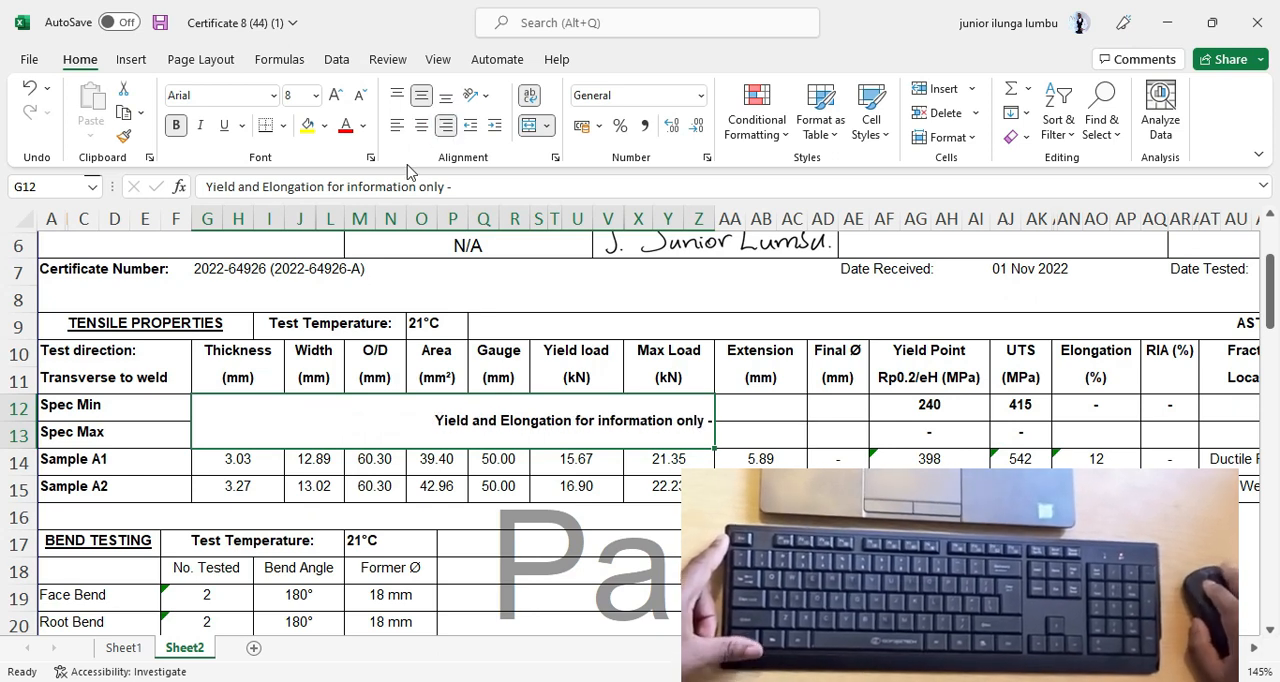
pyautogui.click(400, 124)
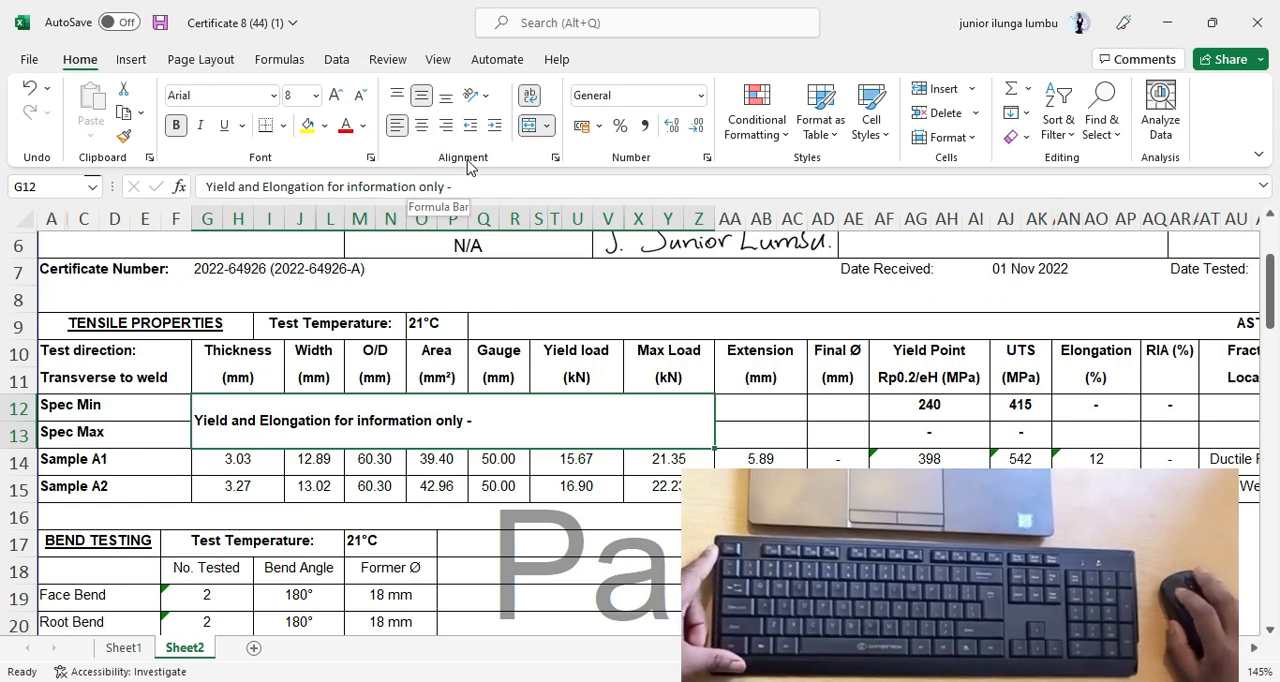
pyautogui.click(397, 128)
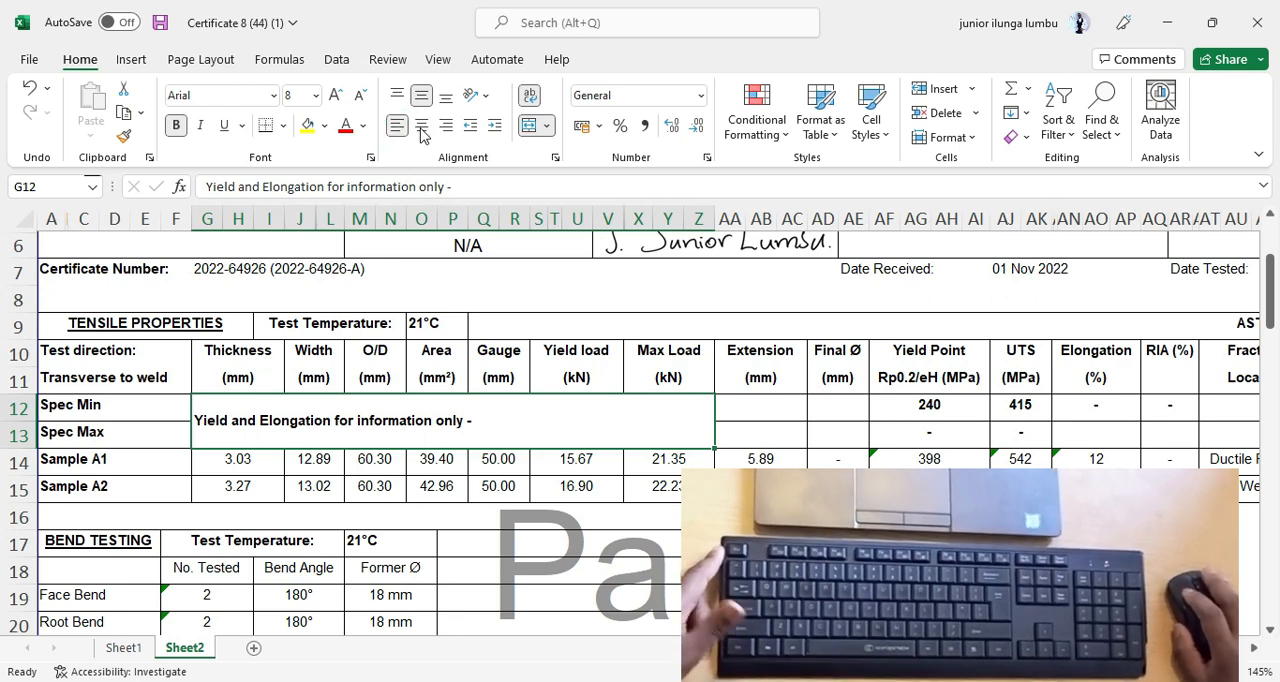
pyautogui.click(446, 101)
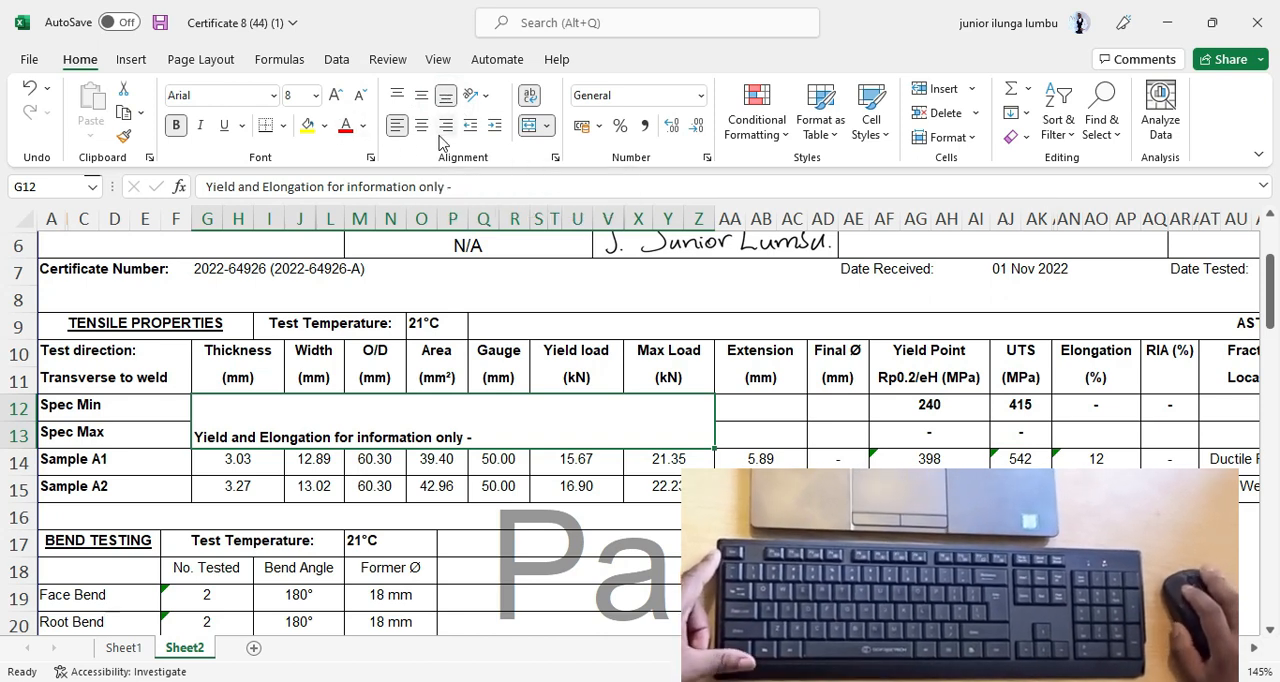
pyautogui.click(397, 93)
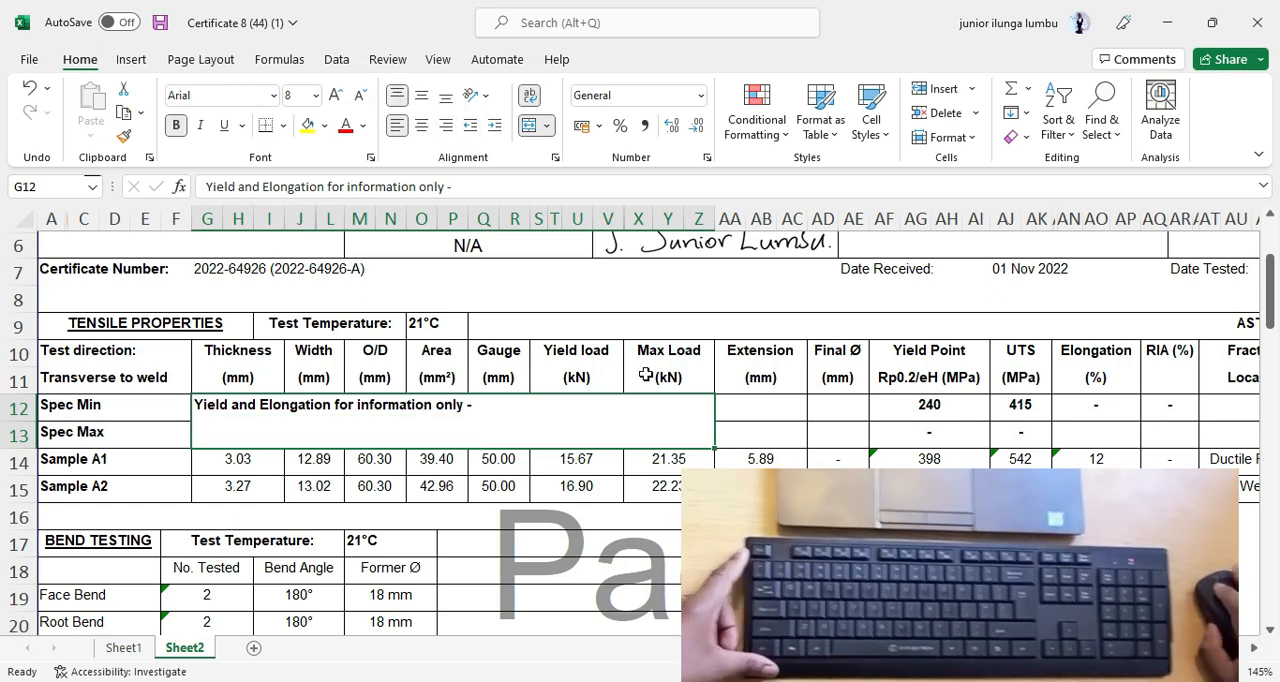
pyautogui.click(446, 128)
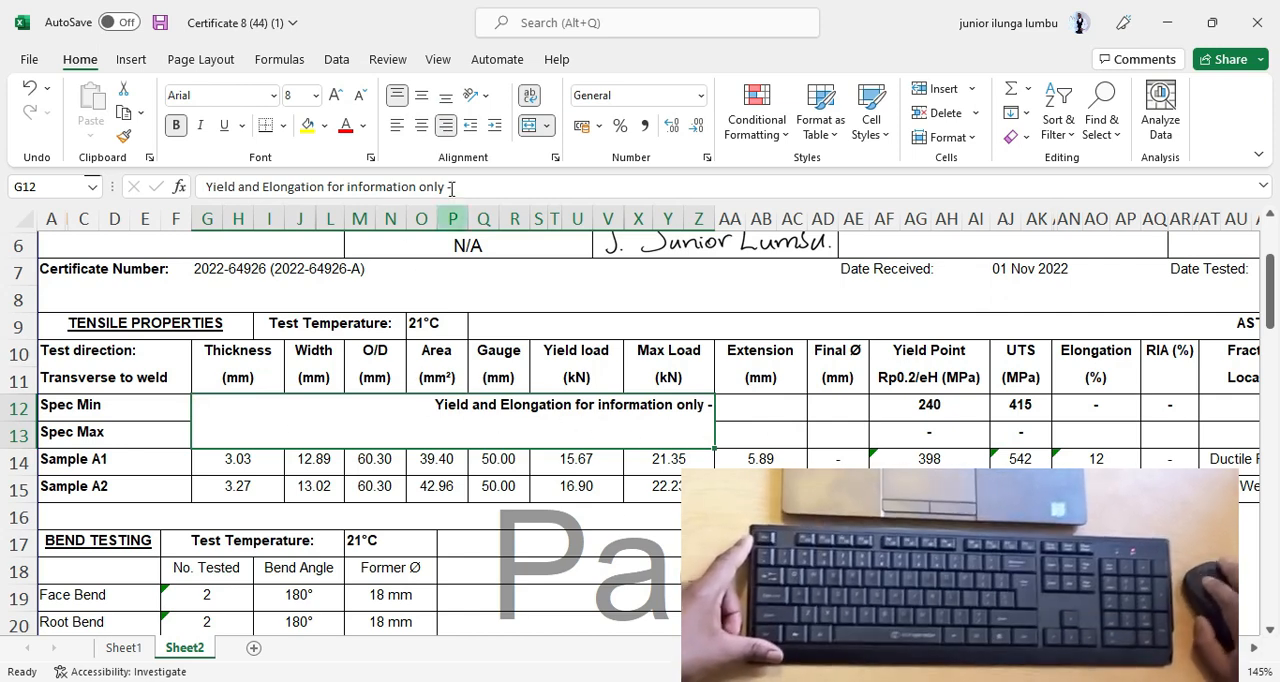
pyautogui.click(422, 126)
pyautogui.click(421, 96)
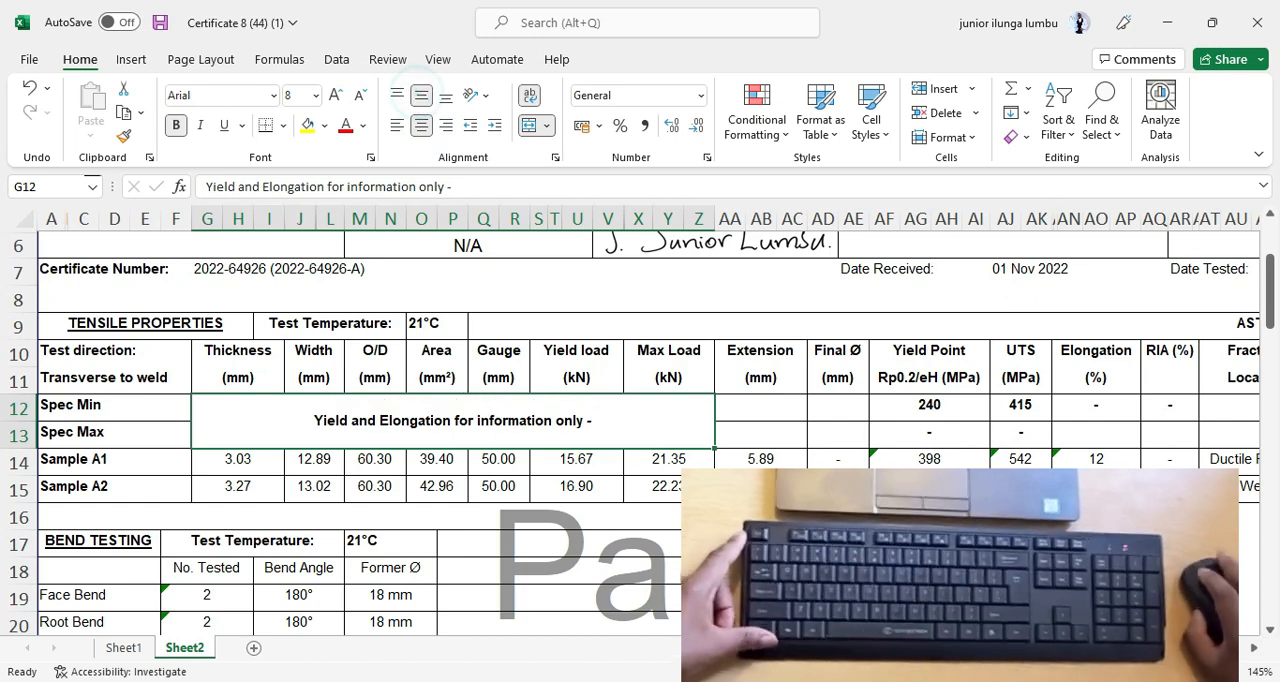
pyautogui.click(888, 409)
# Copy the material specification text "ASTM A106M-08 Grd B" from the Material cell AI22 on Sheet1.
pyautogui.scroll(-3, 466, 499)
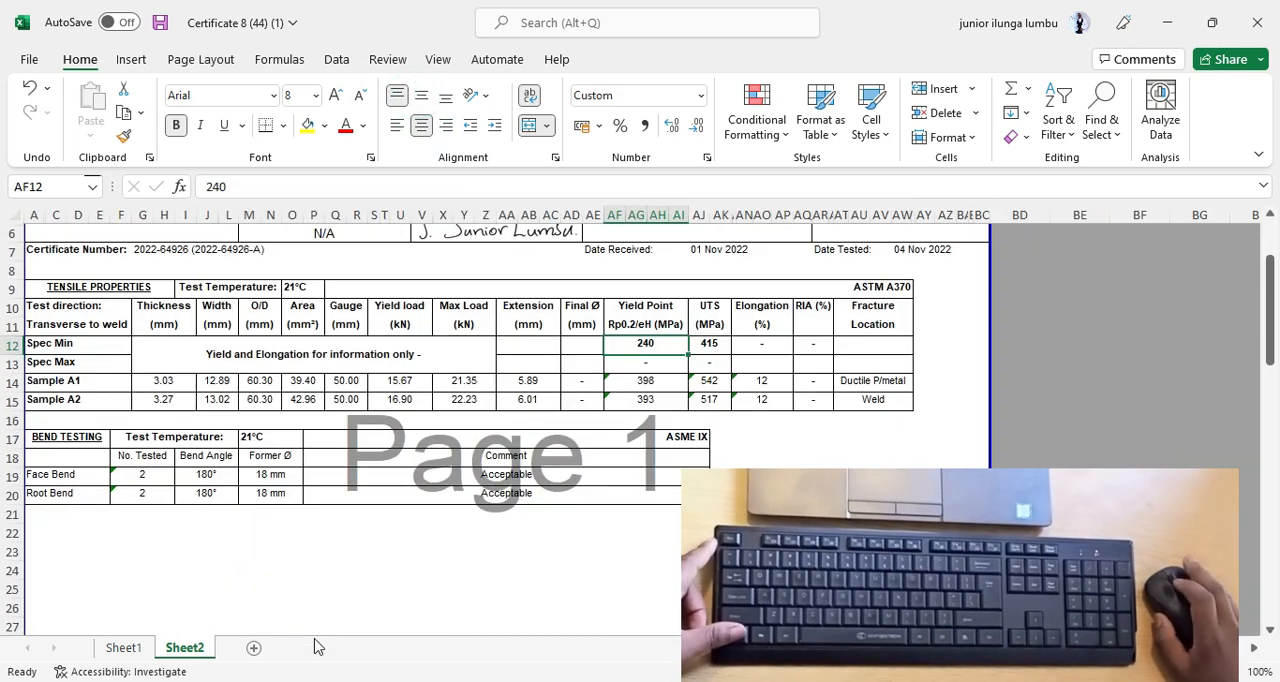
pyautogui.scroll(2, 316, 640)
pyautogui.click(123, 648)
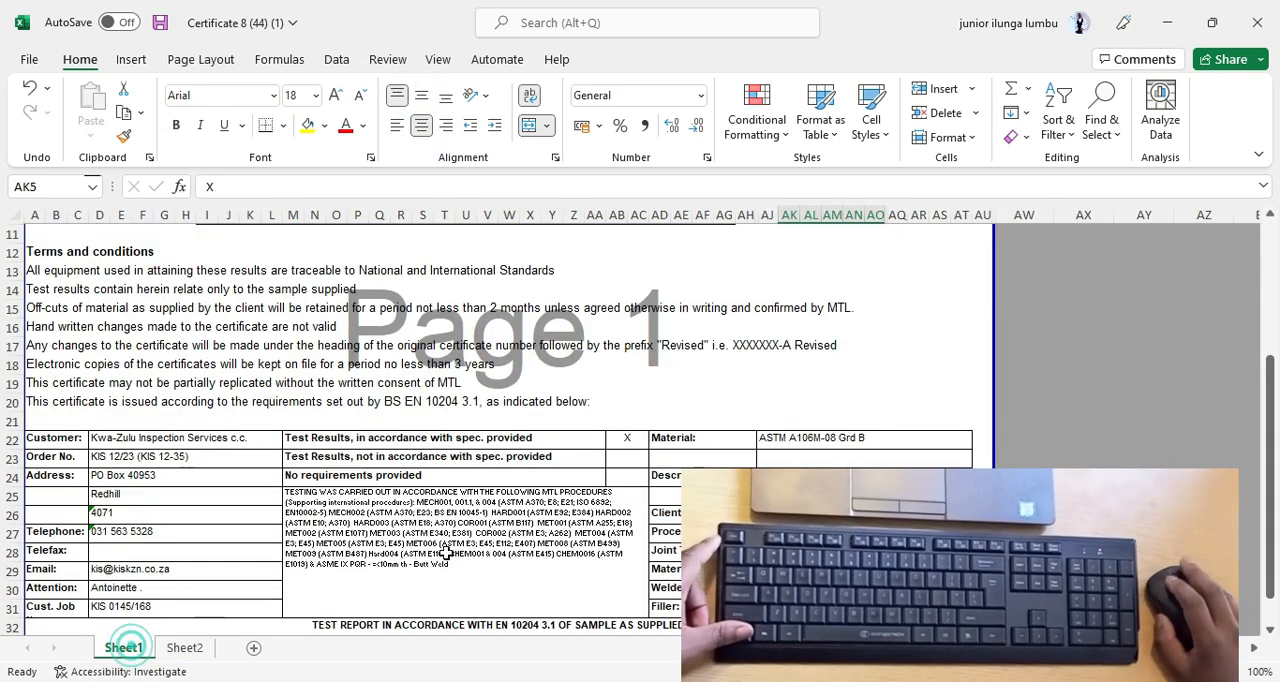
pyautogui.doubleClick(902, 439)
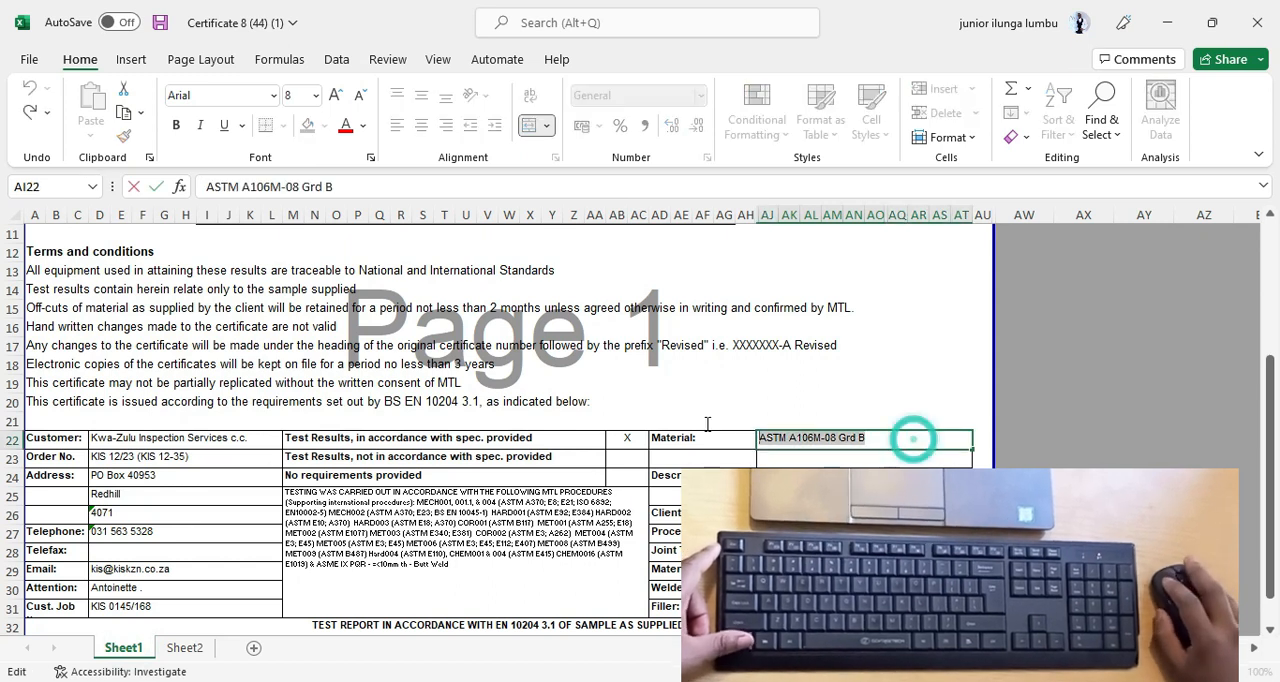
pyautogui.rightClick(830, 443)
pyautogui.click(742, 380)
pyautogui.click(888, 442)
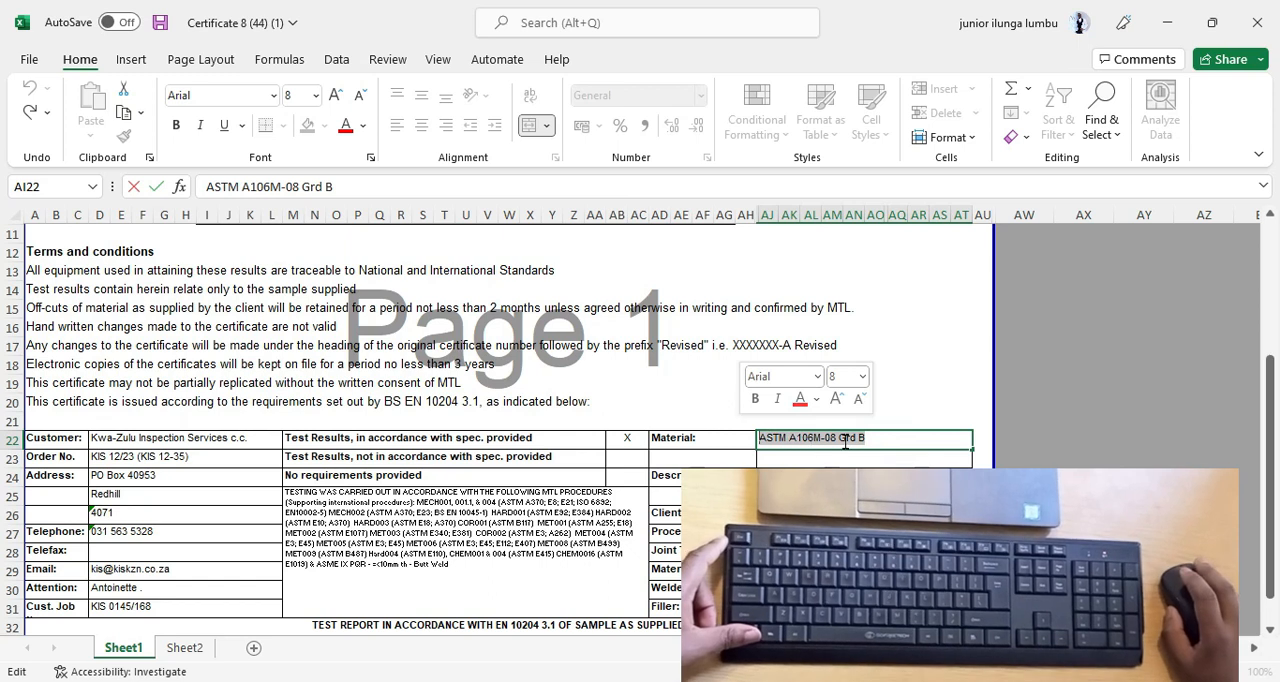
pyautogui.rightClick(841, 443)
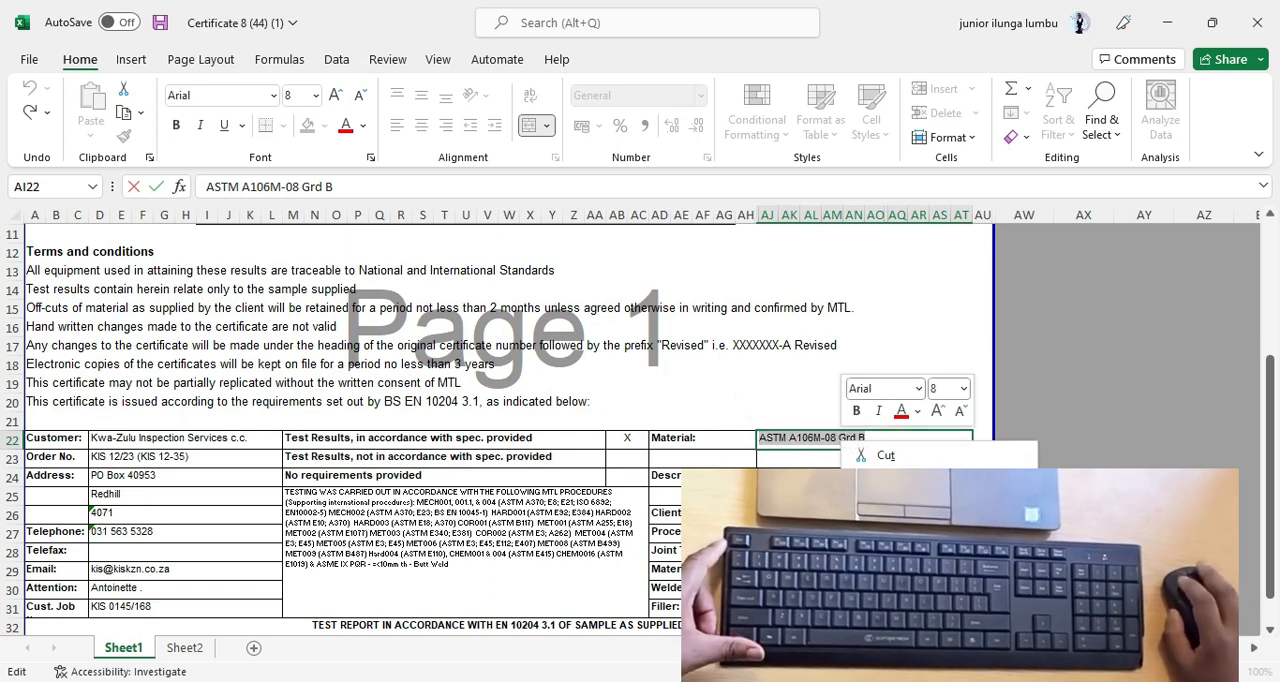
pyautogui.click(890, 475)
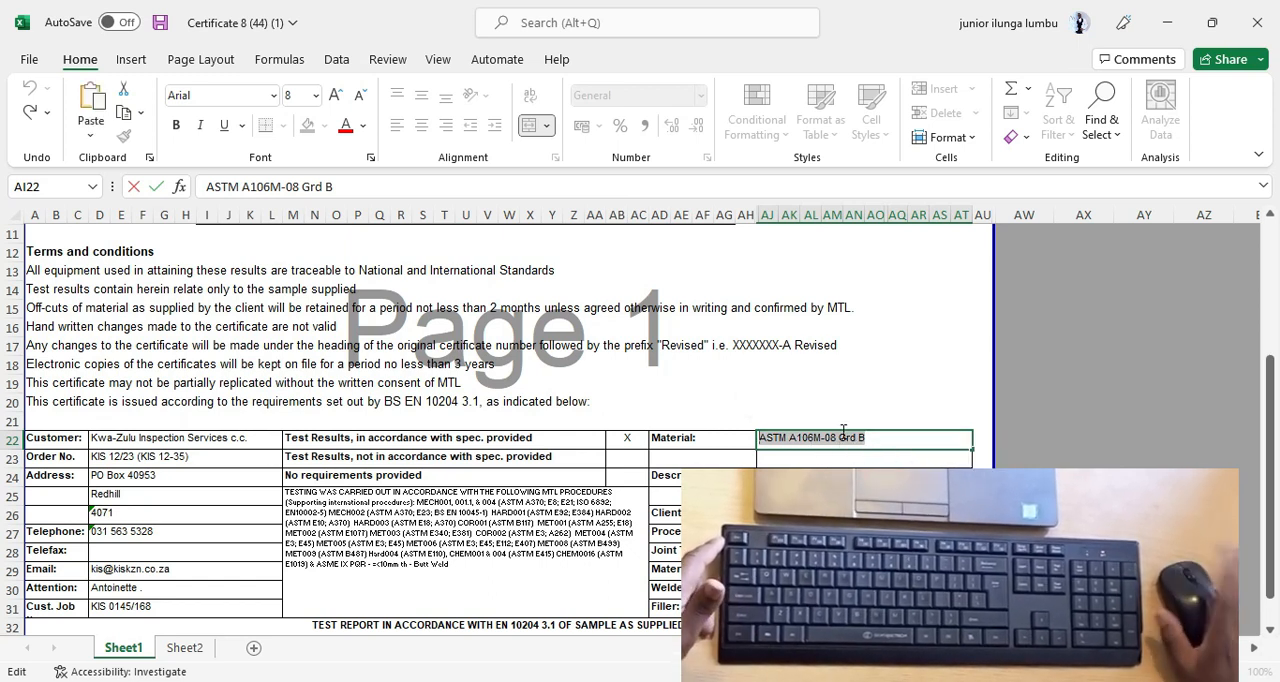
# Paste "ASTM A106M-08 Grd B" at the end of the note in G12 on Sheet2.
pyautogui.click(184, 648)
pyautogui.click(477, 484)
pyautogui.doubleClick(472, 482)
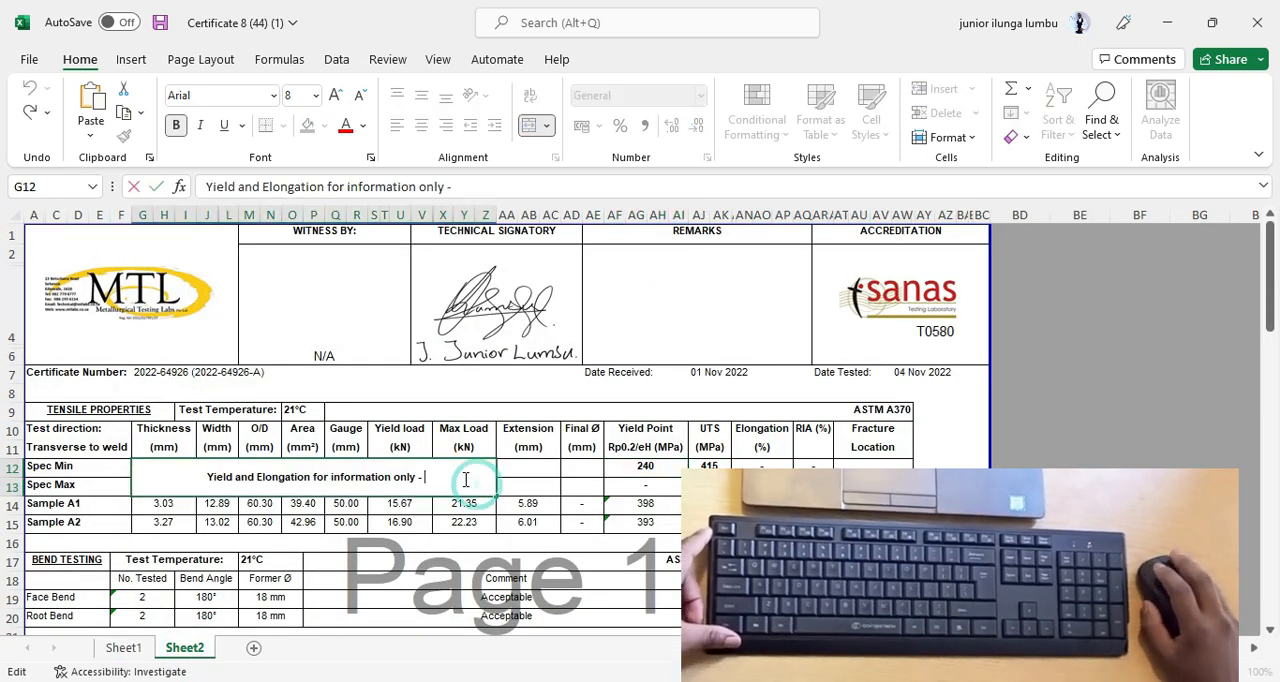
pyautogui.rightClick(466, 482)
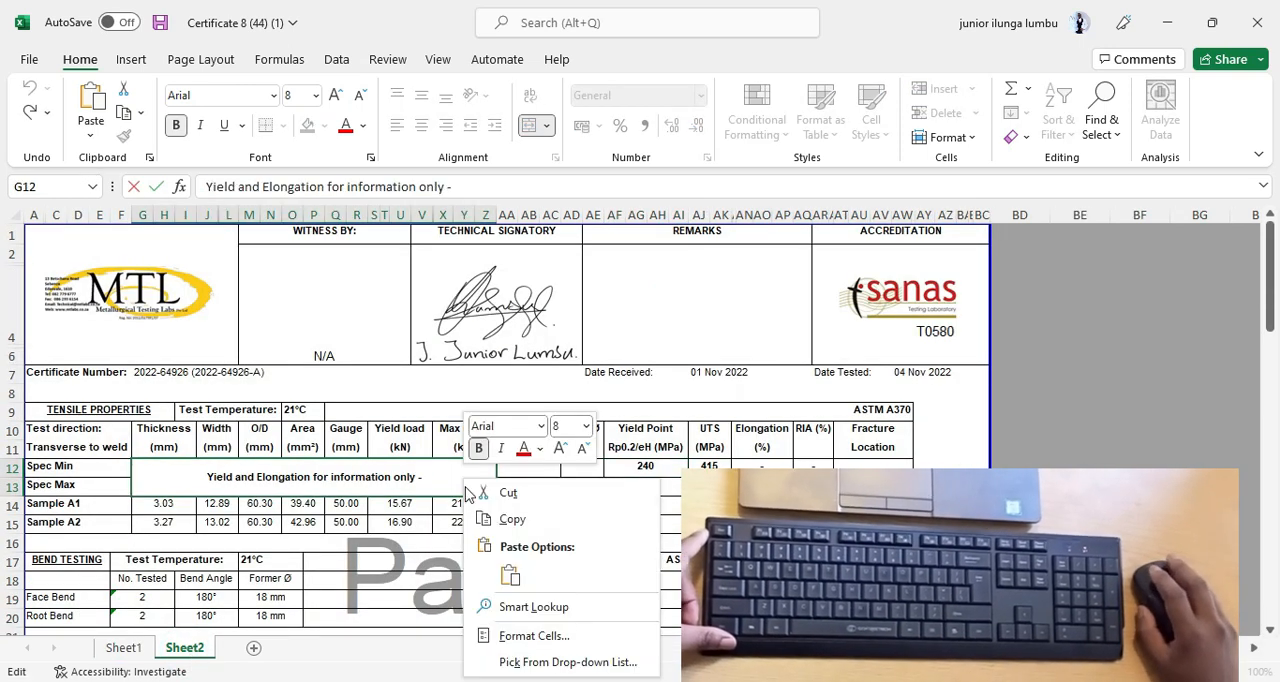
pyautogui.click(512, 576)
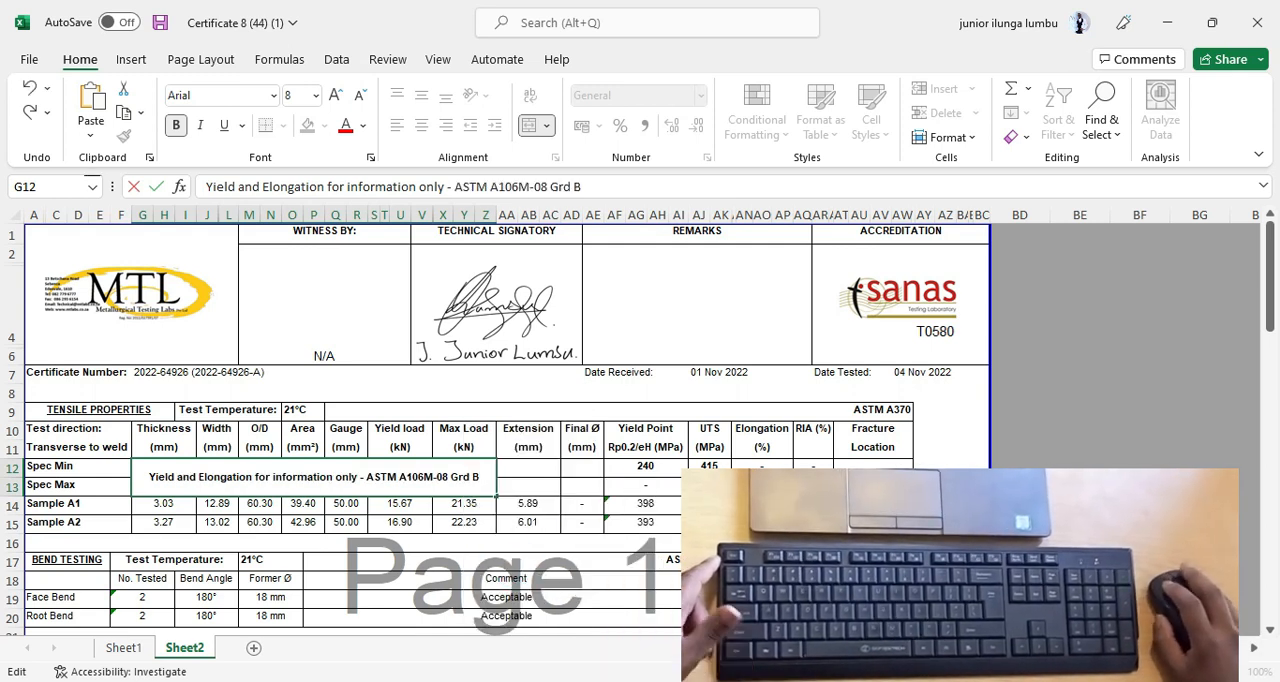
pyautogui.click(880, 597)
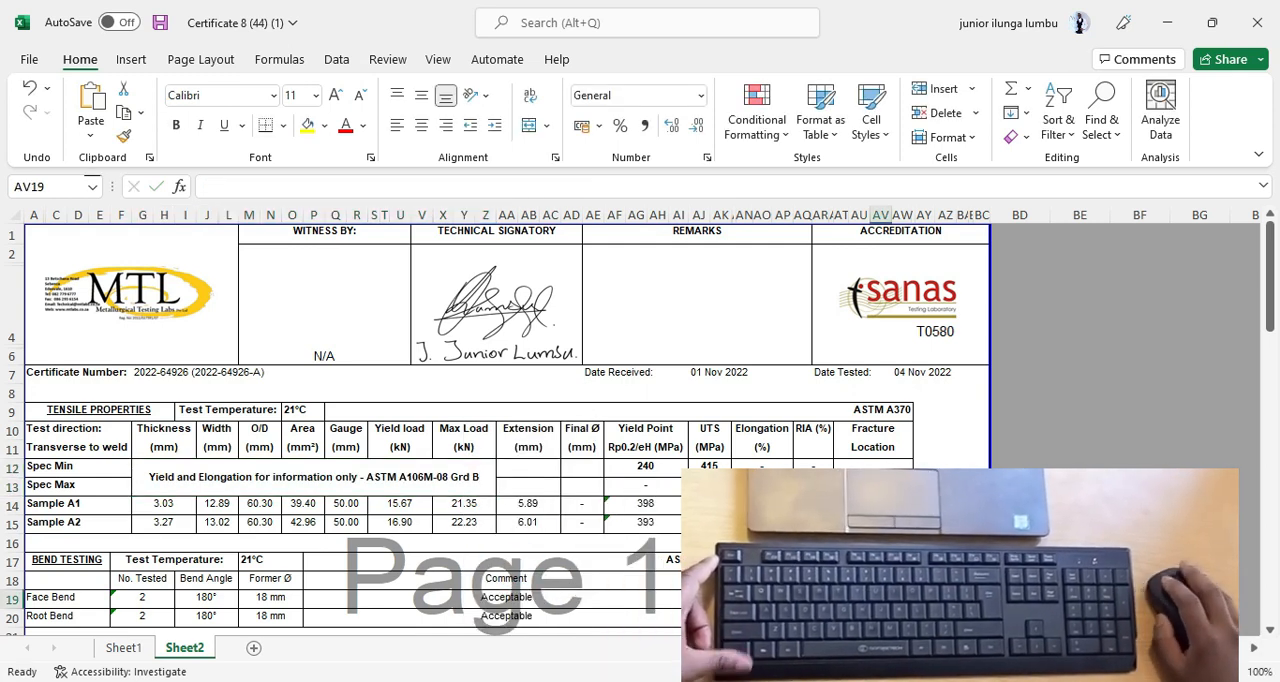
# Group Sheet1 with Sheet2 and open the print preview of both sheets.
pyautogui.keyDown('ctrl'); pyautogui.click(124, 648); pyautogui.keyUp('ctrl')
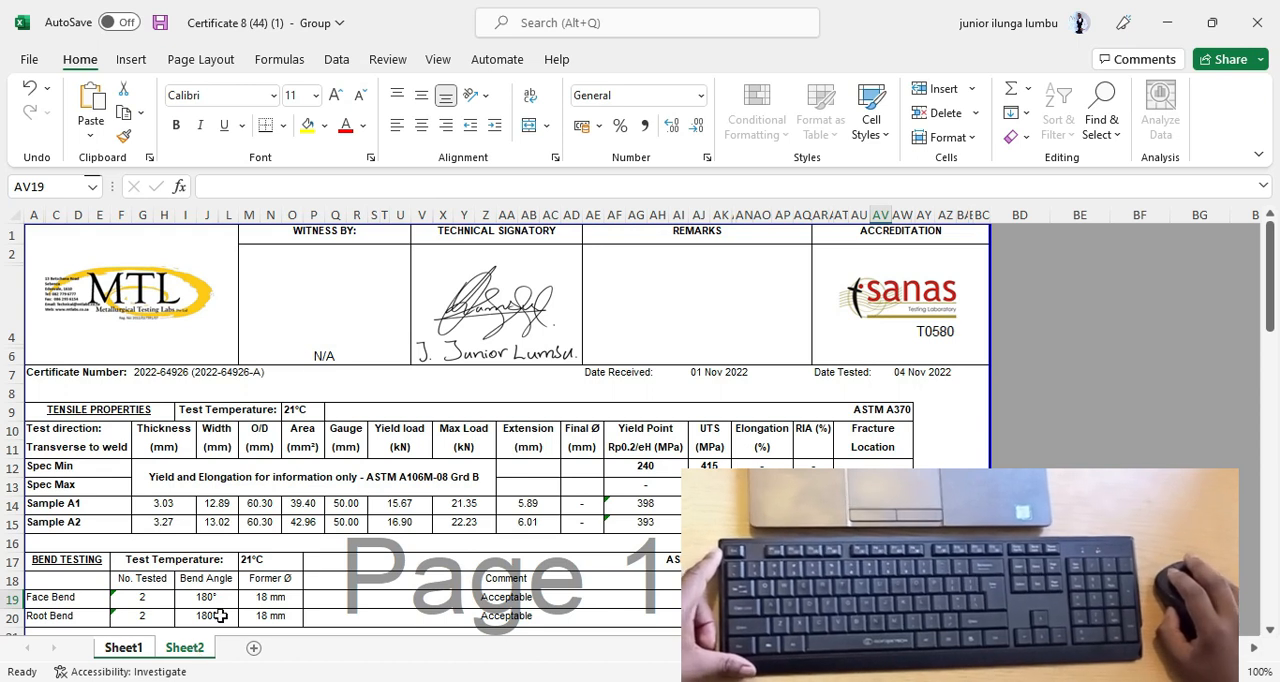
pyautogui.click(29, 62)
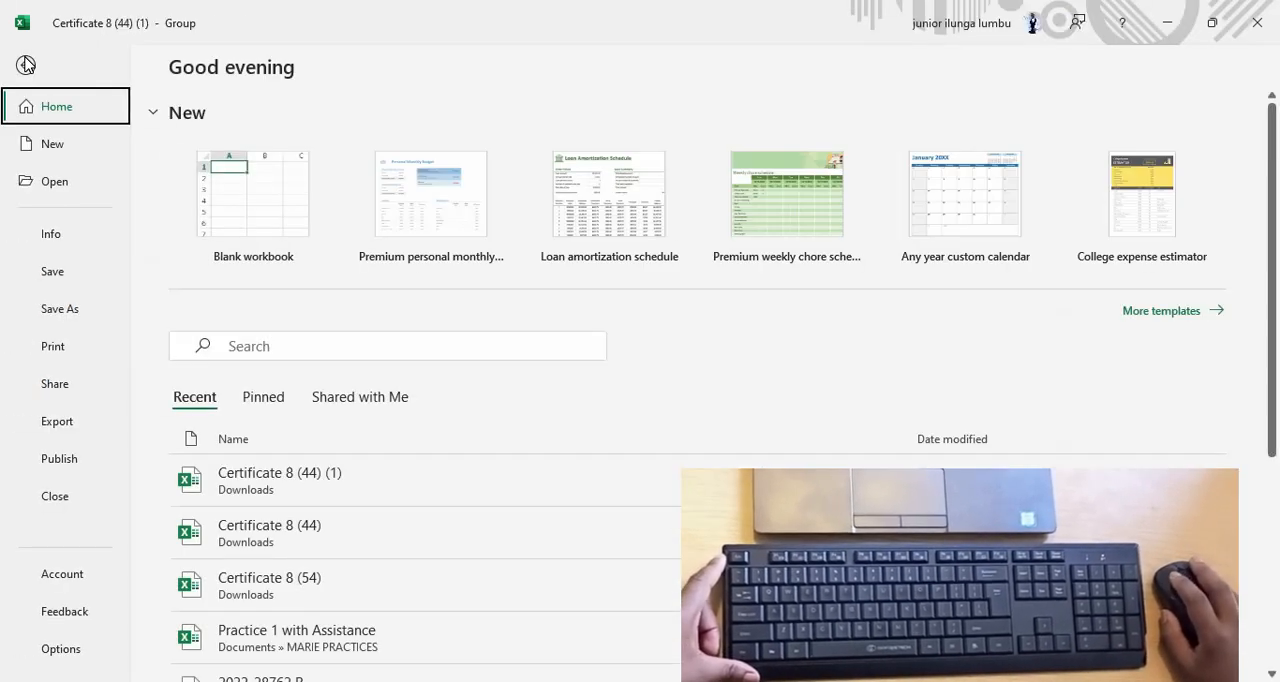
pyautogui.click(55, 347)
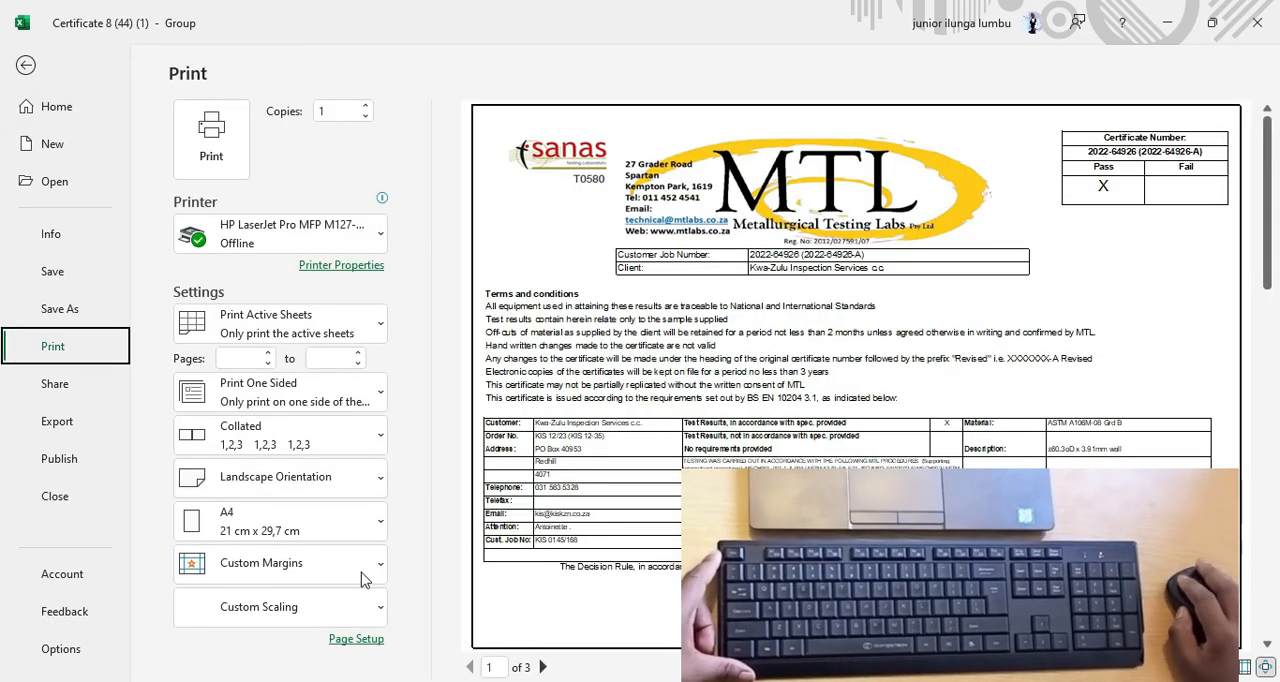
# Center the grouped sheets horizontally on the printed page, trying vertical centering as well before turning it off.
pyautogui.click(352, 645)
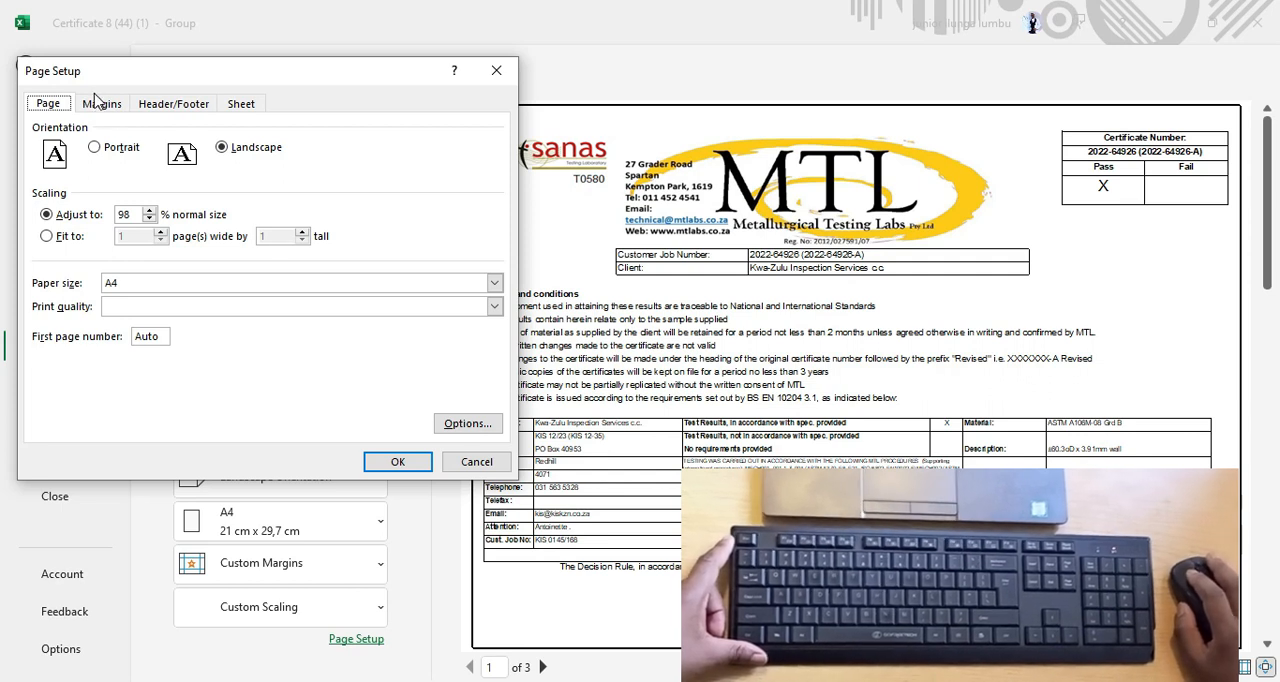
pyautogui.click(103, 104)
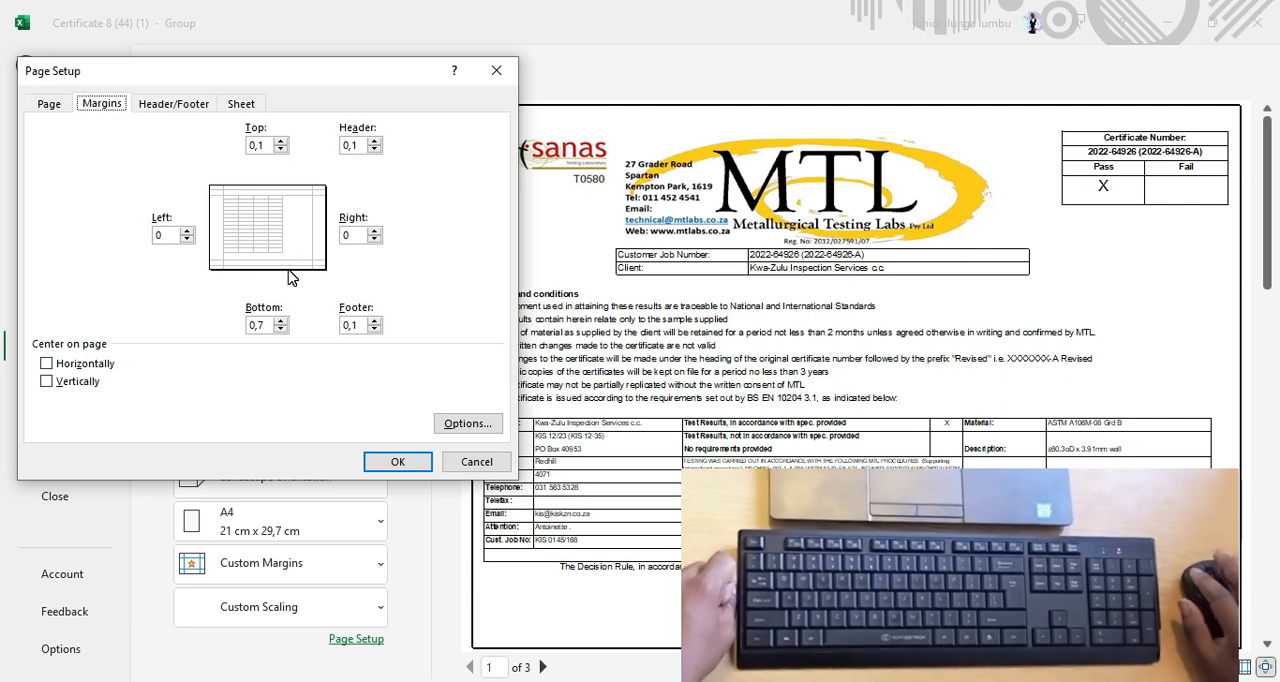
pyautogui.click(76, 368)
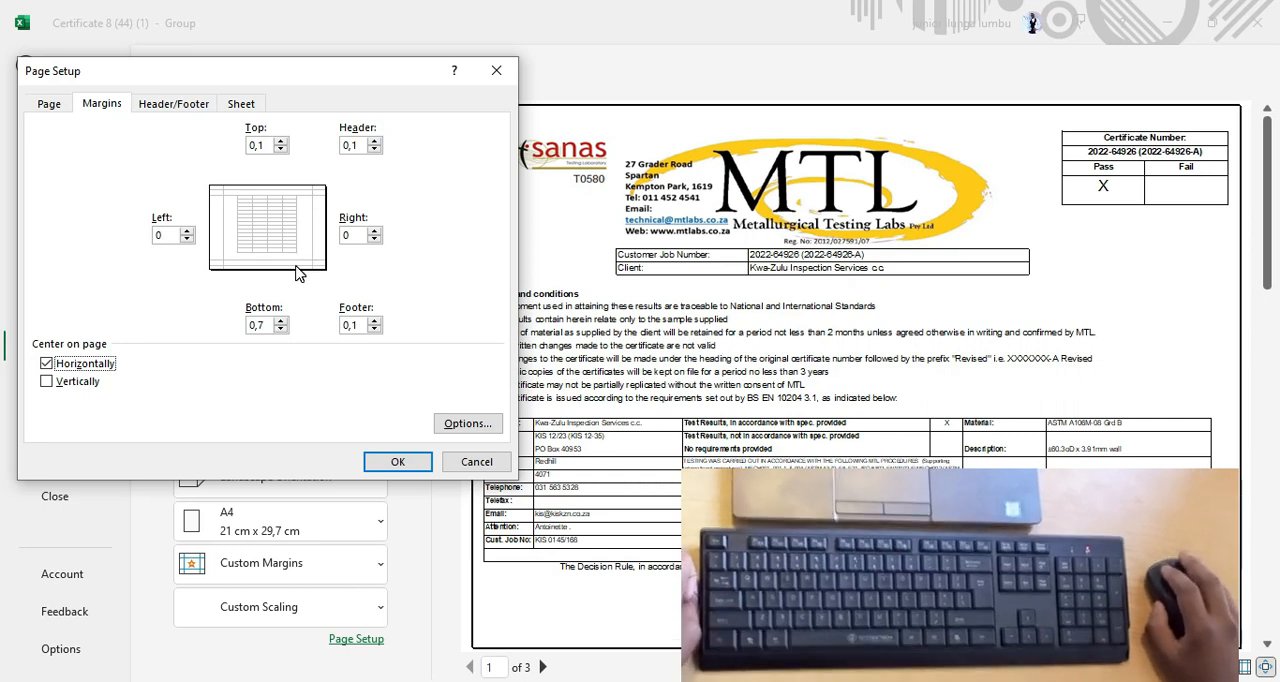
pyautogui.click(72, 386)
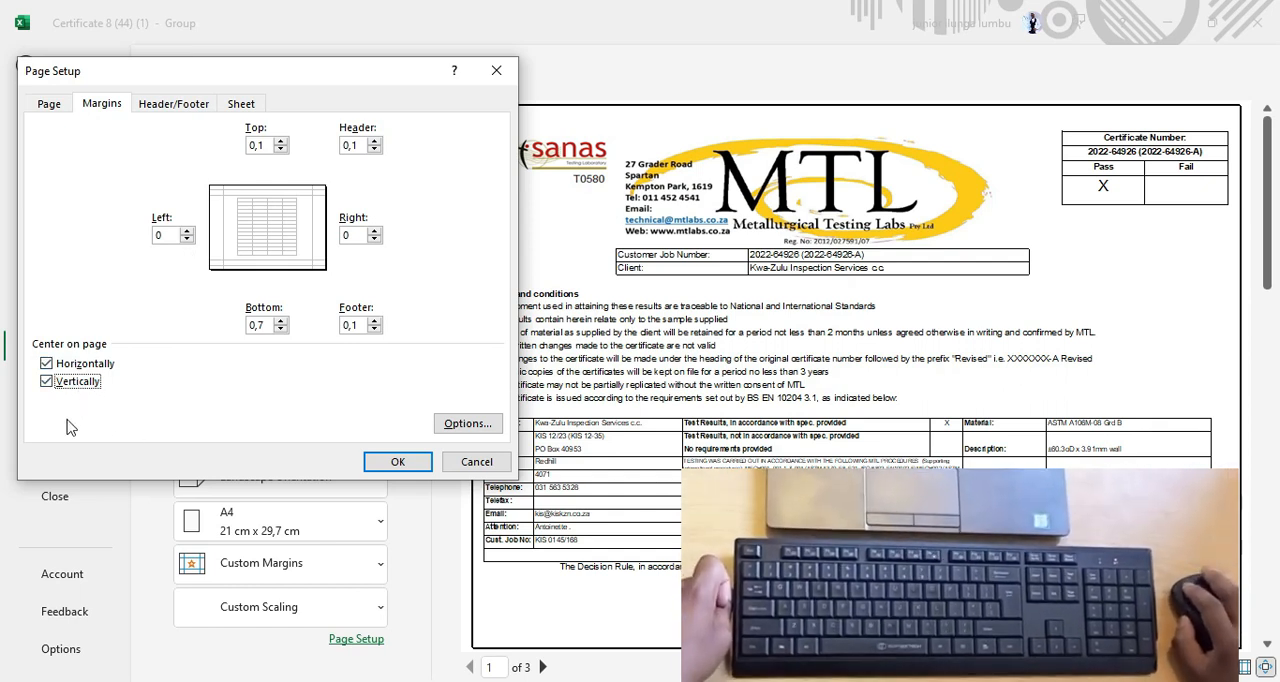
pyautogui.click(75, 384)
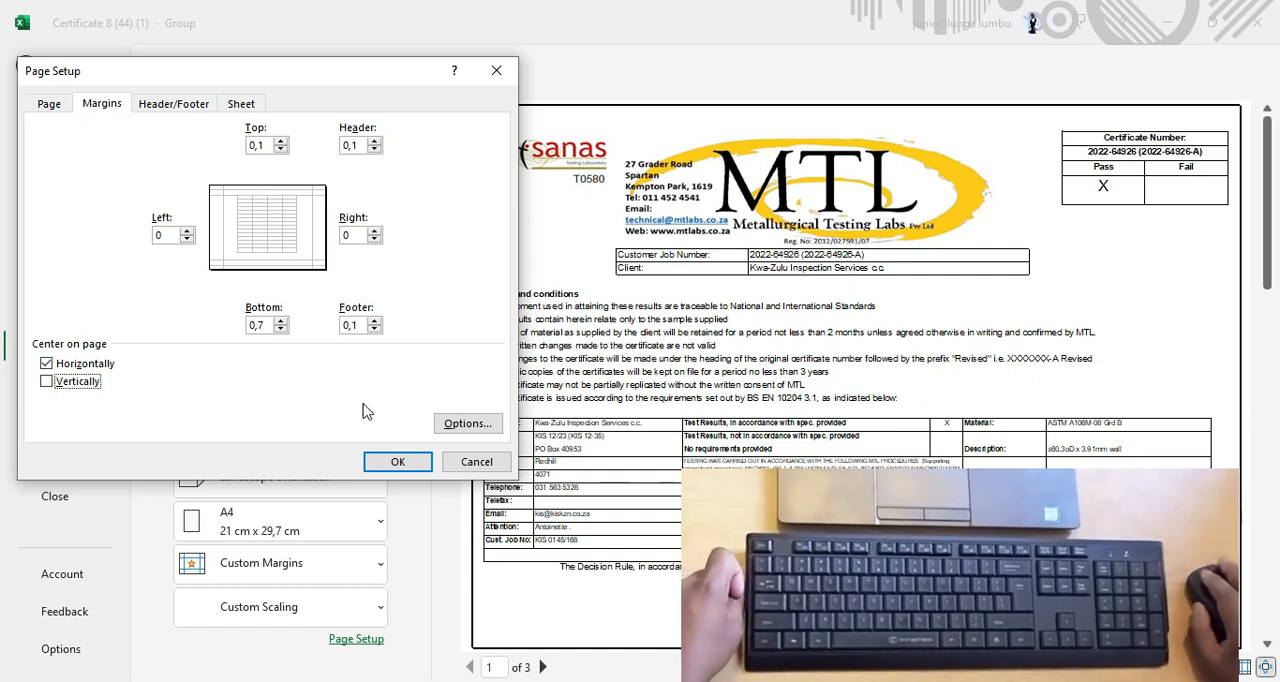
pyautogui.click(397, 462)
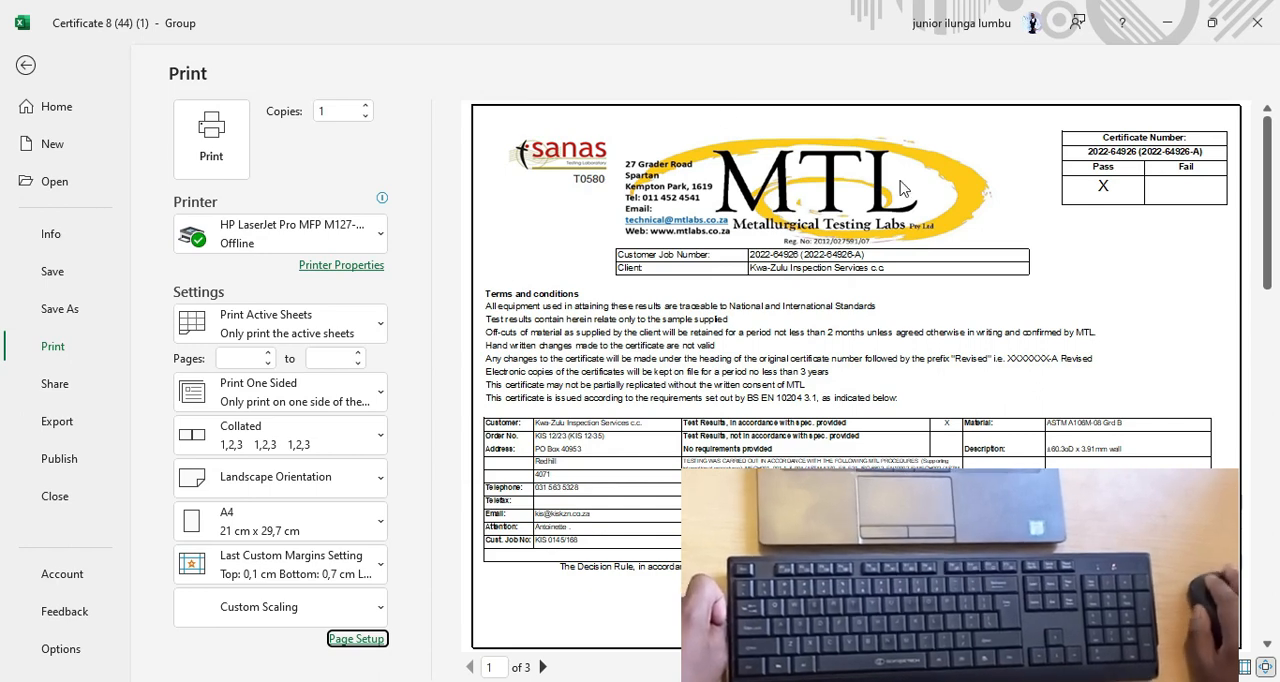
# Leave the print preview and ungroup the sheets so that only Sheet1 is selected.
pyautogui.click(28, 69)
pyautogui.scroll(-5, 410, 505)
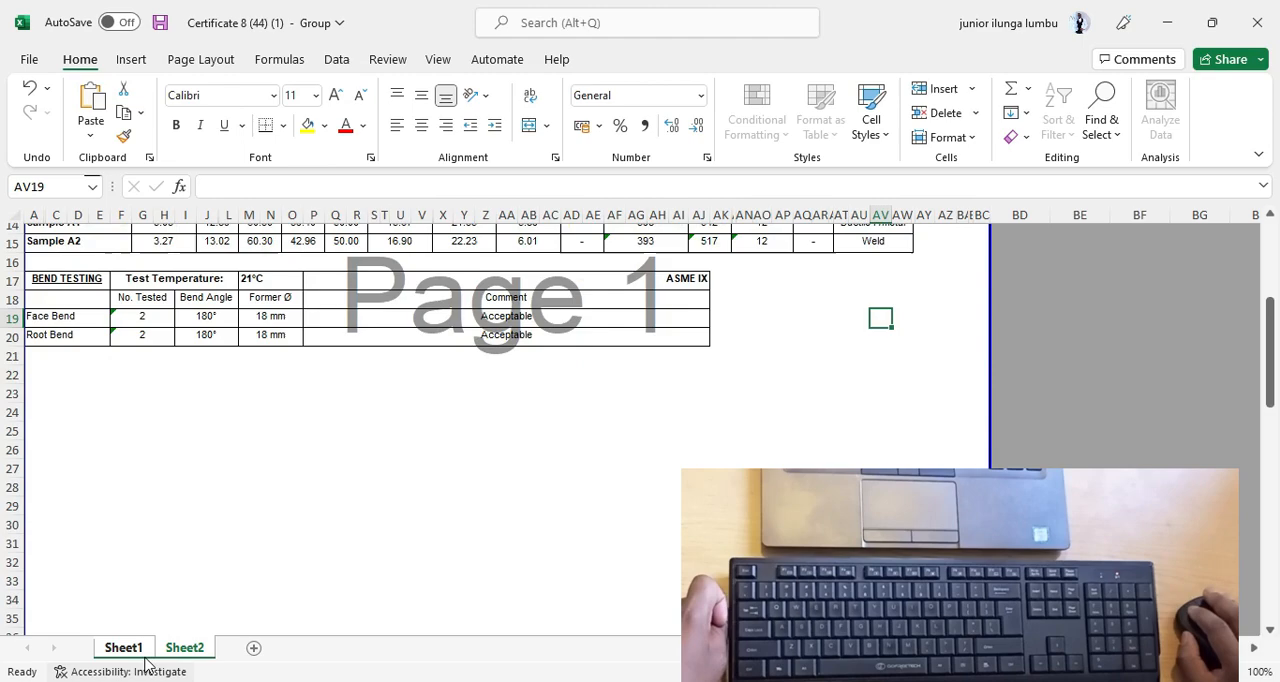
pyautogui.scroll(3, 401, 505)
pyautogui.scroll(-3, 640, 462)
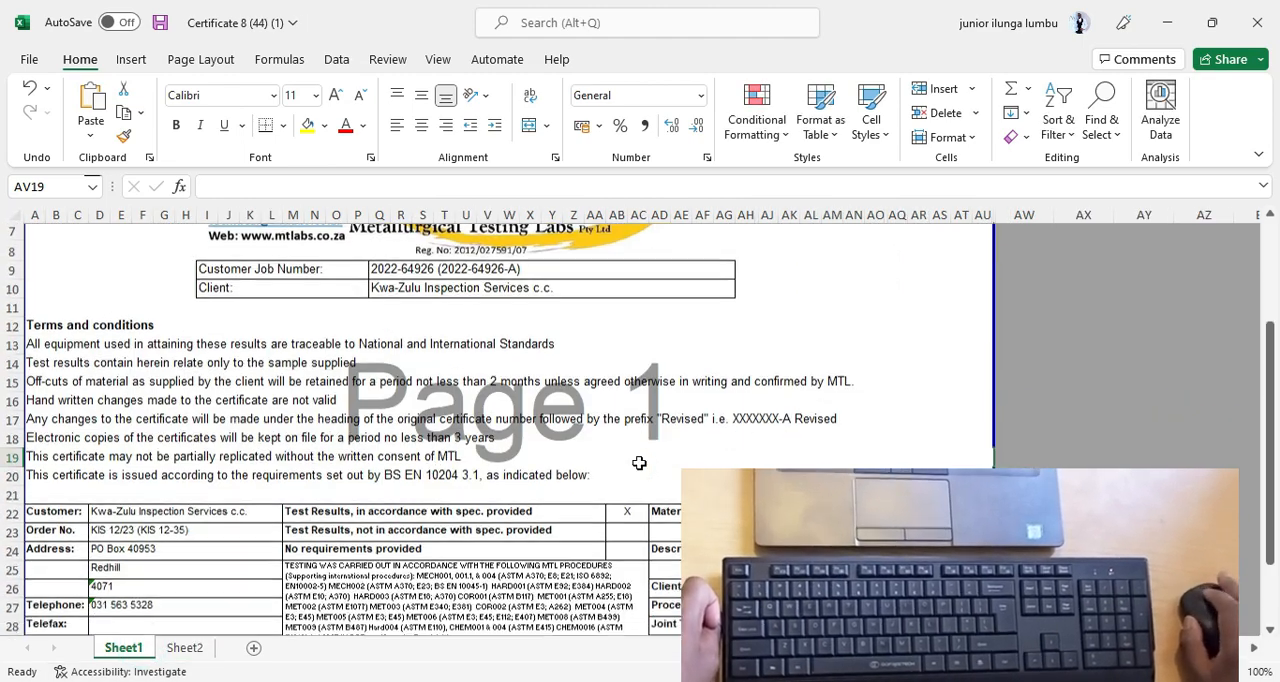
pyautogui.scroll(3, 614, 534)
pyautogui.scroll(3, 851, 394)
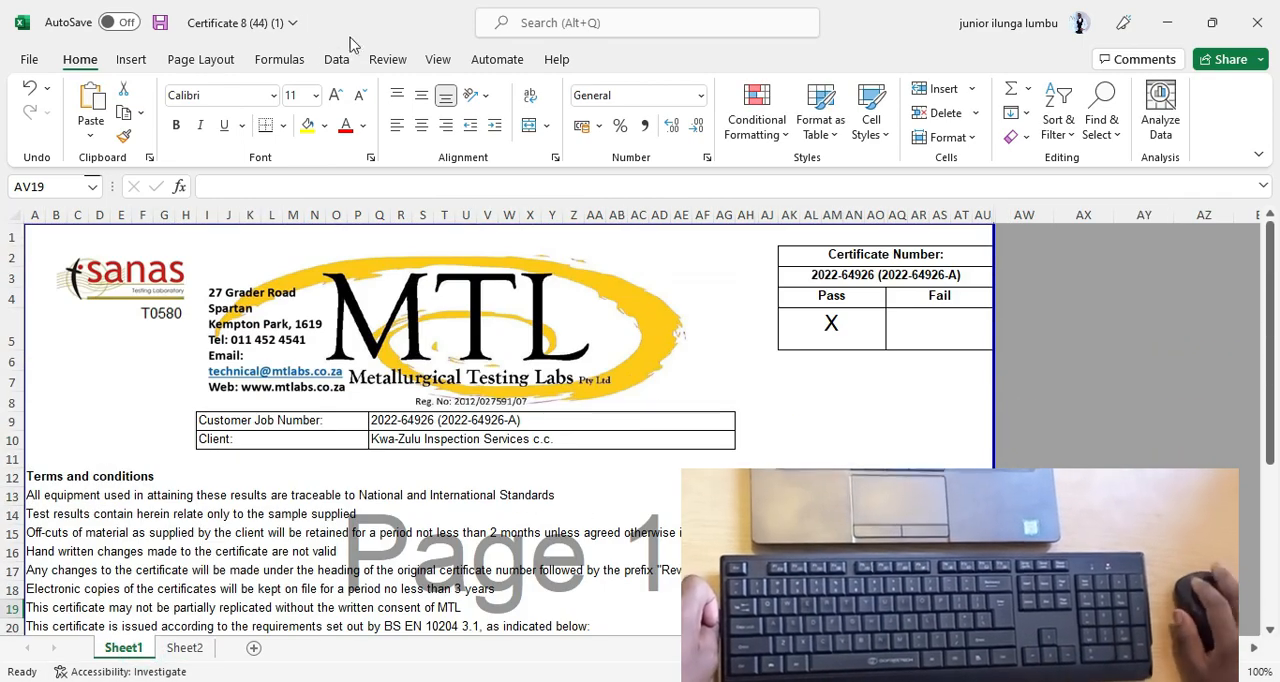
# Save the workbook to the Desktop as an Excel Workbook named "EXPLICATION EXCEL YOUTUBE".
pyautogui.click(27, 61)
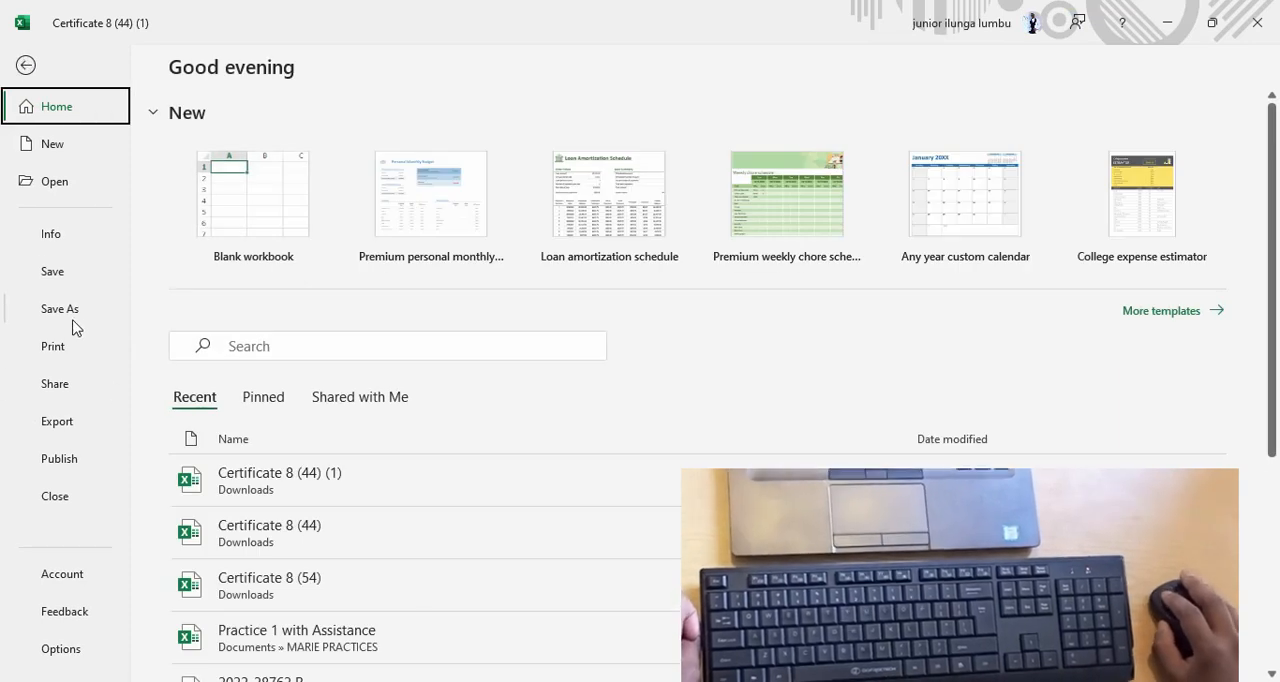
pyautogui.click(26, 66)
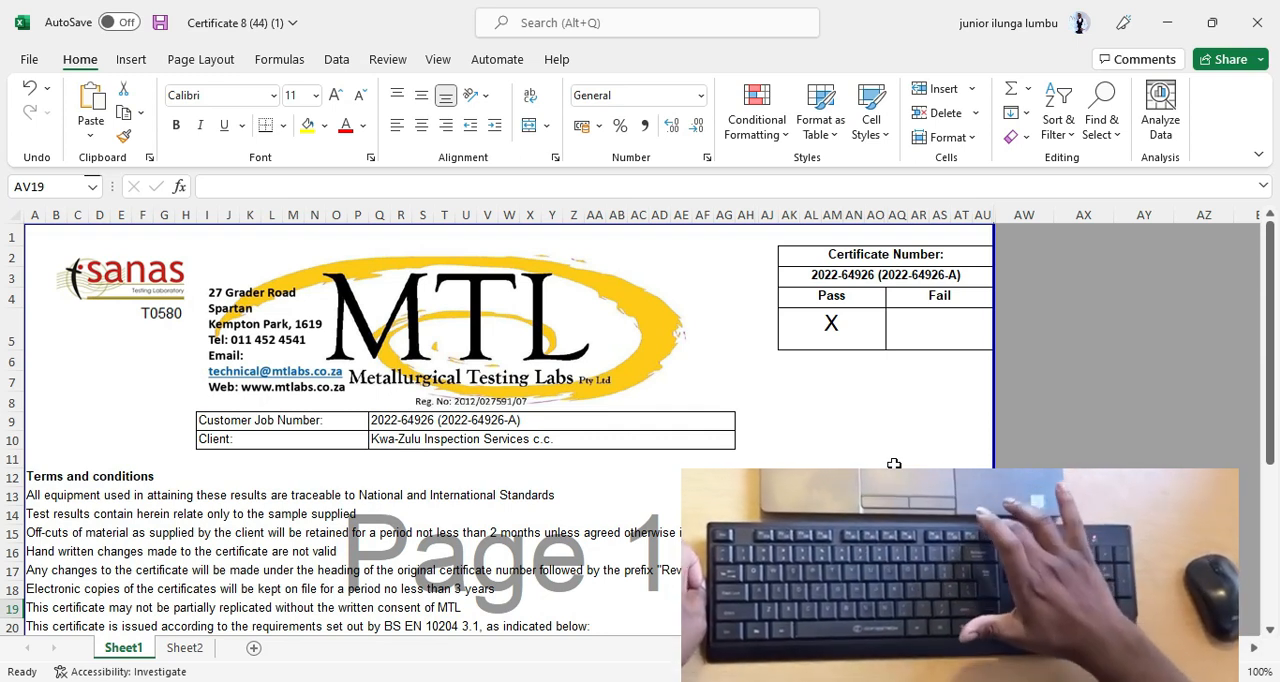
pyautogui.press('F12')
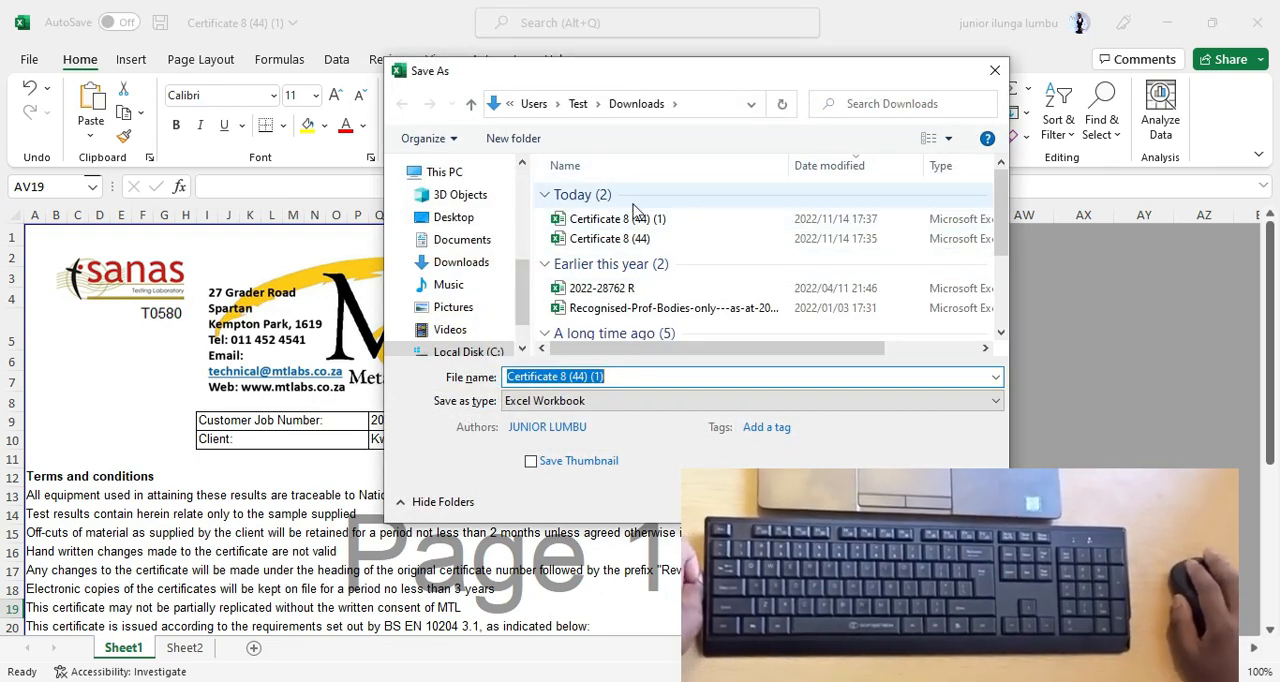
pyautogui.click(459, 220)
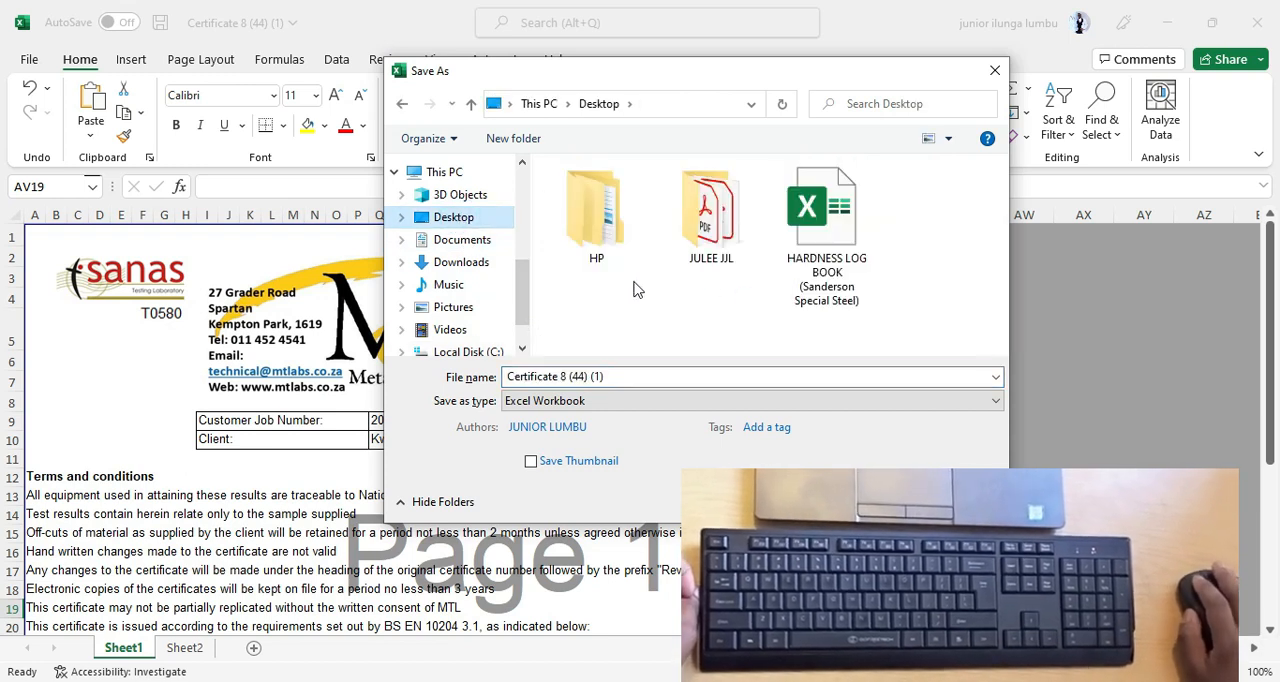
pyautogui.click(466, 241)
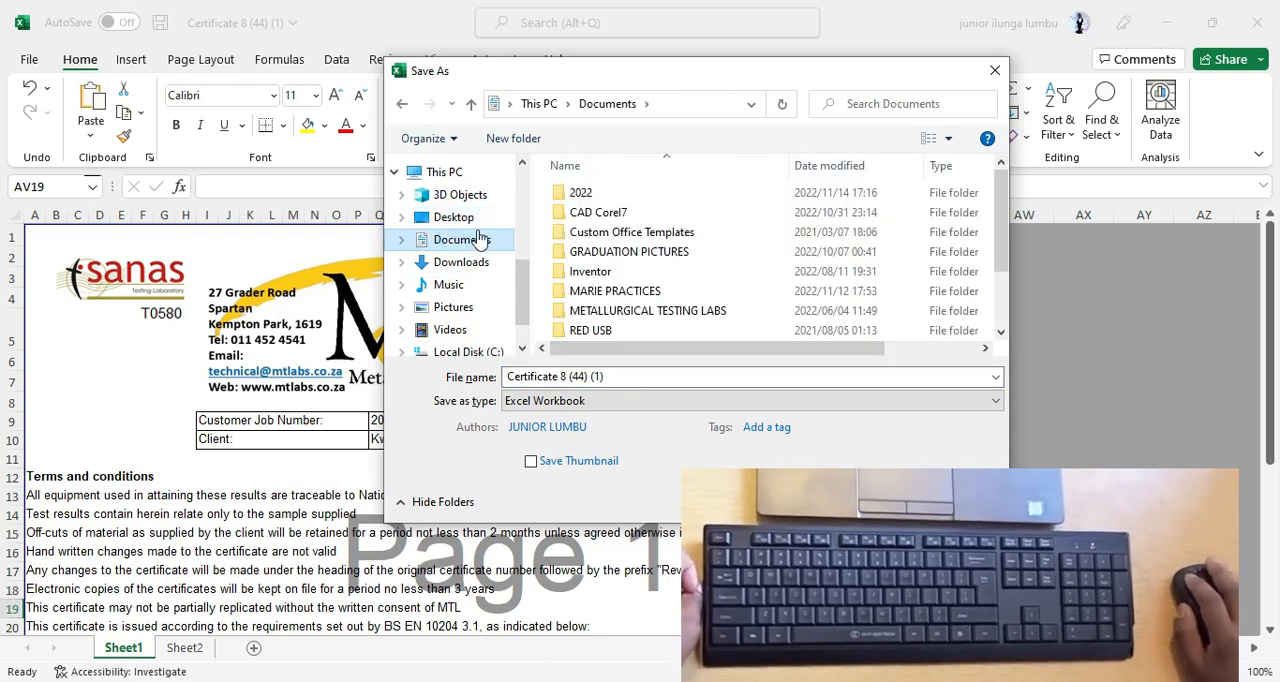
pyautogui.click(459, 222)
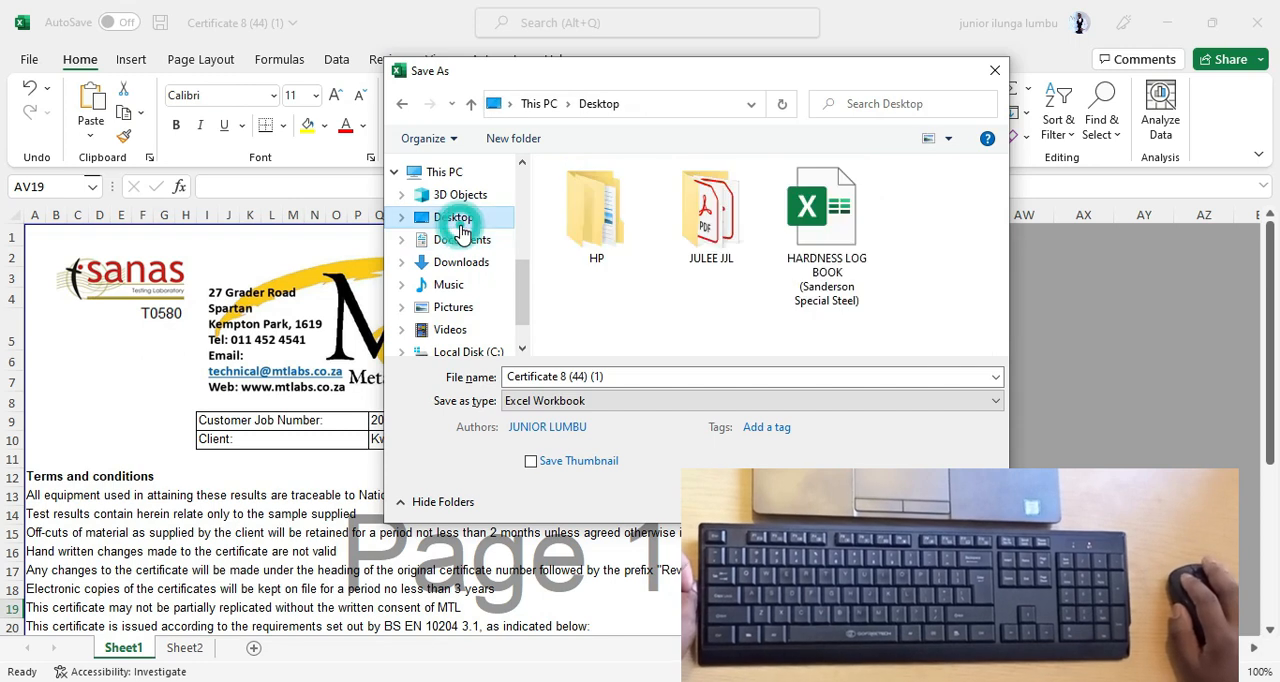
pyautogui.click(621, 376)
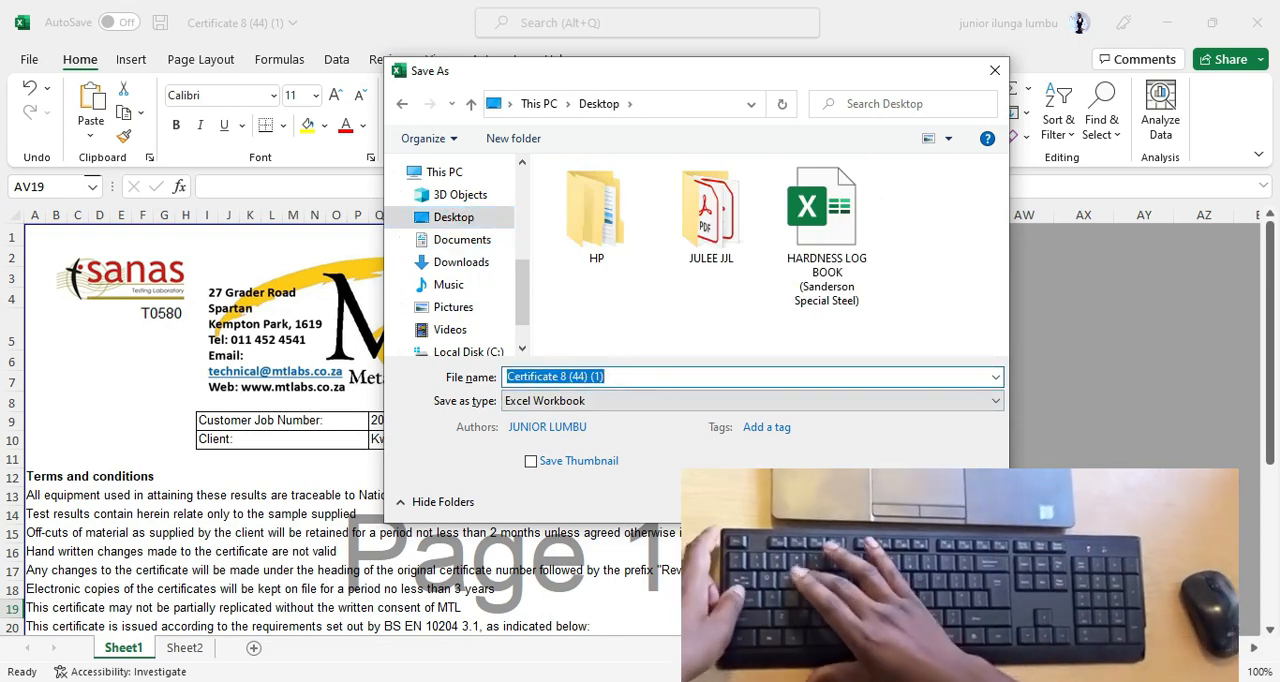
pyautogui.write('EXPLICATION EXCEL YOUTUBE')
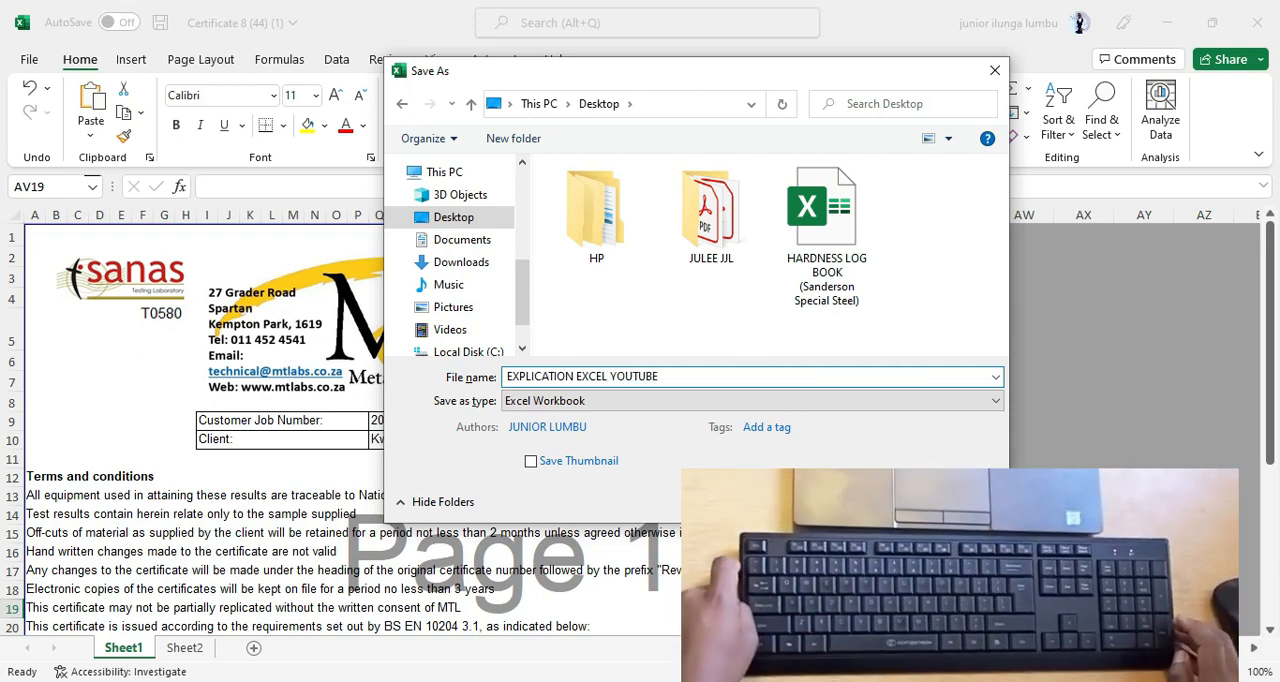
pyautogui.press('Return')
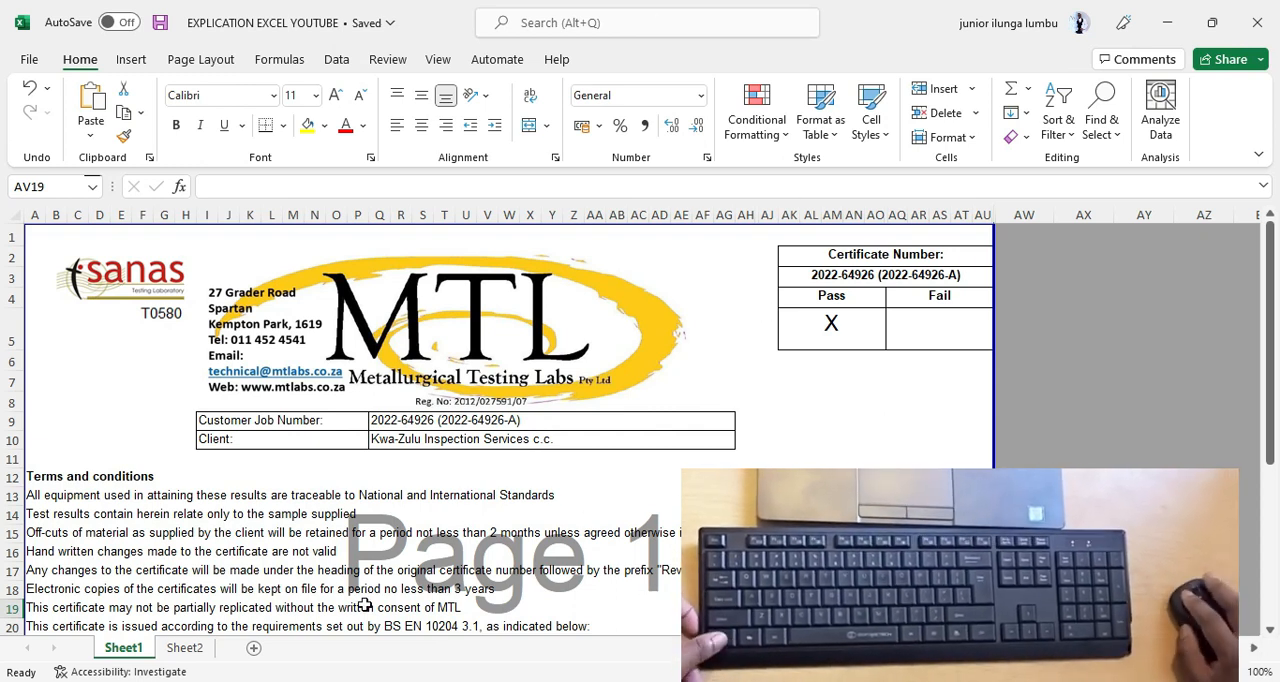
# Group Sheet1 with Sheet2 and save both to the Desktop as a PDF named "EXPLICATION EXCEL YOUTUBE".
pyautogui.keyDown('ctrl'); pyautogui.click(186, 650); pyautogui.keyUp('ctrl')
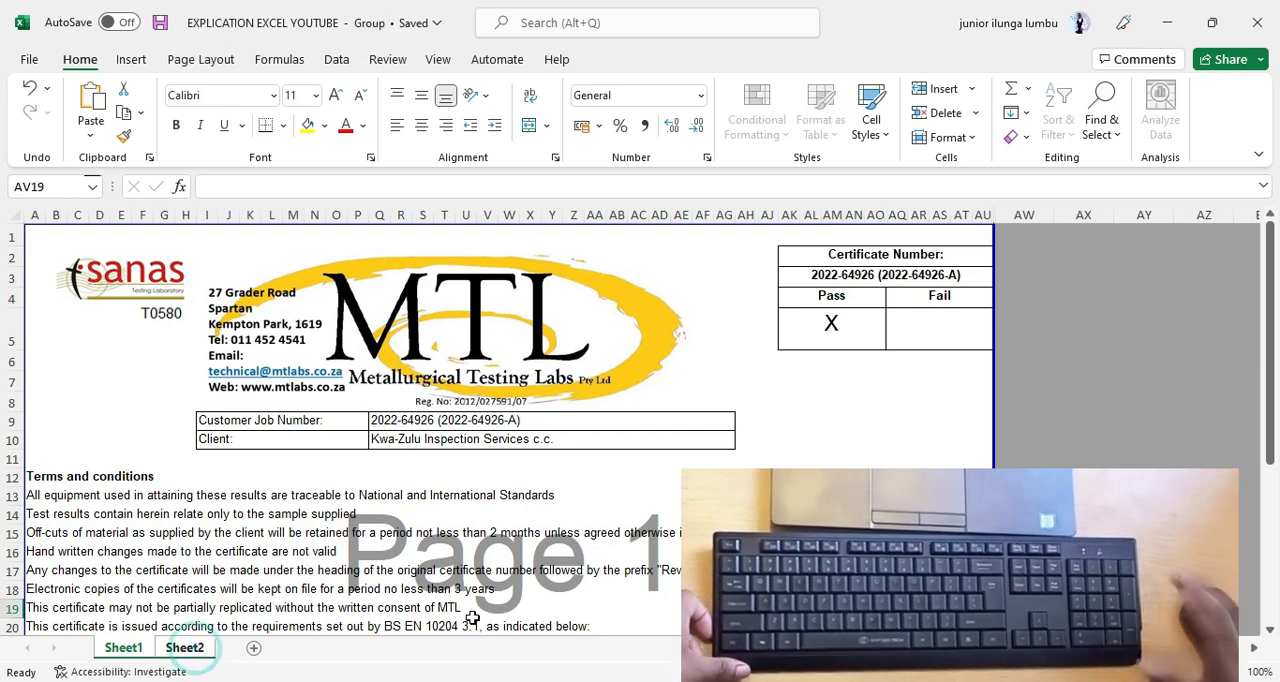
pyautogui.press('F12')
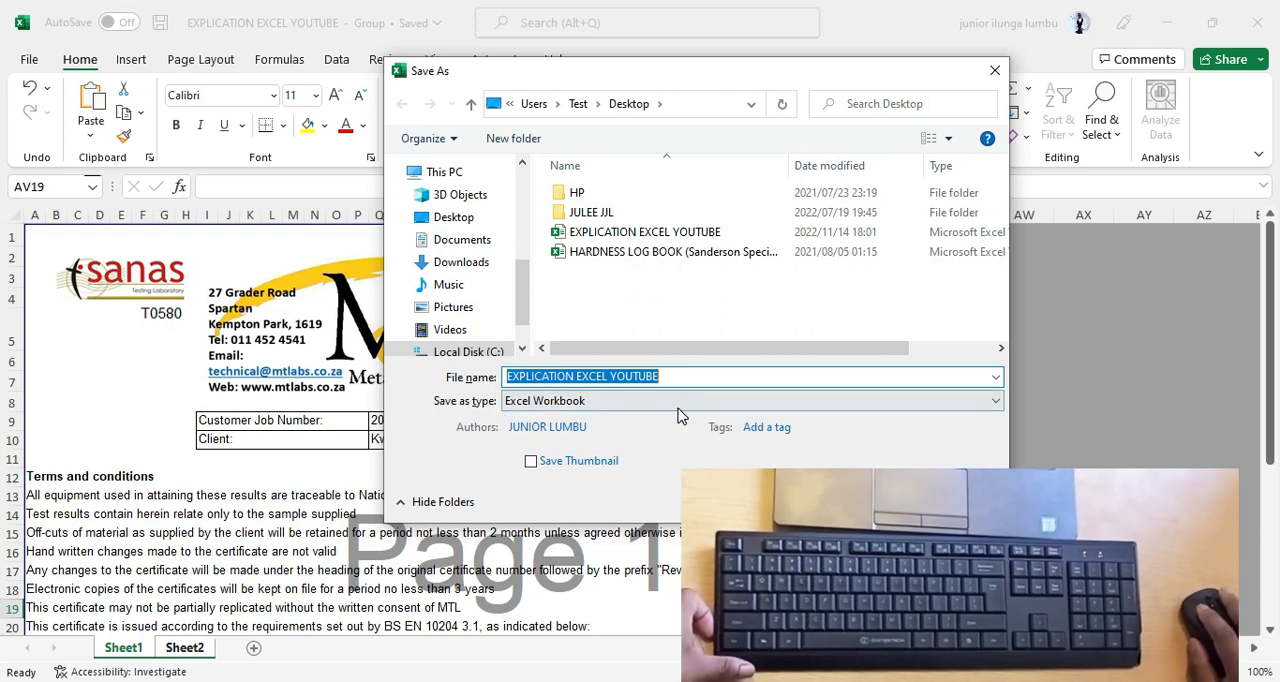
pyautogui.click(651, 406)
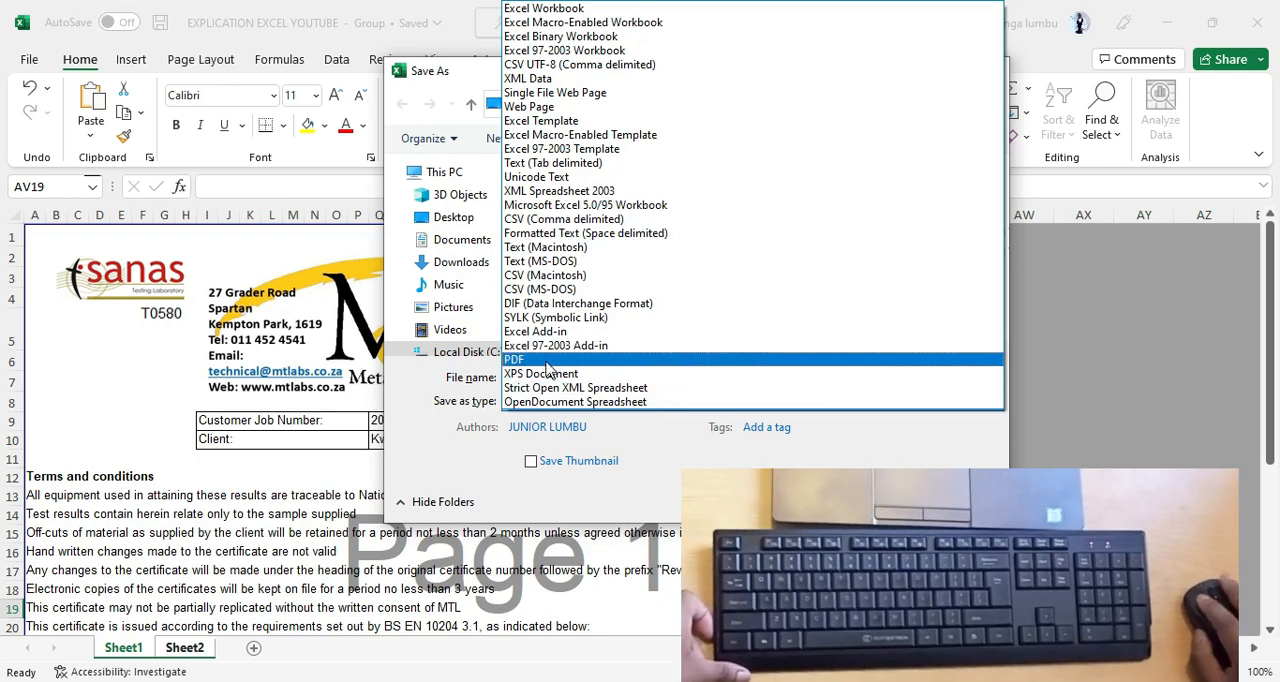
pyautogui.click(603, 359)
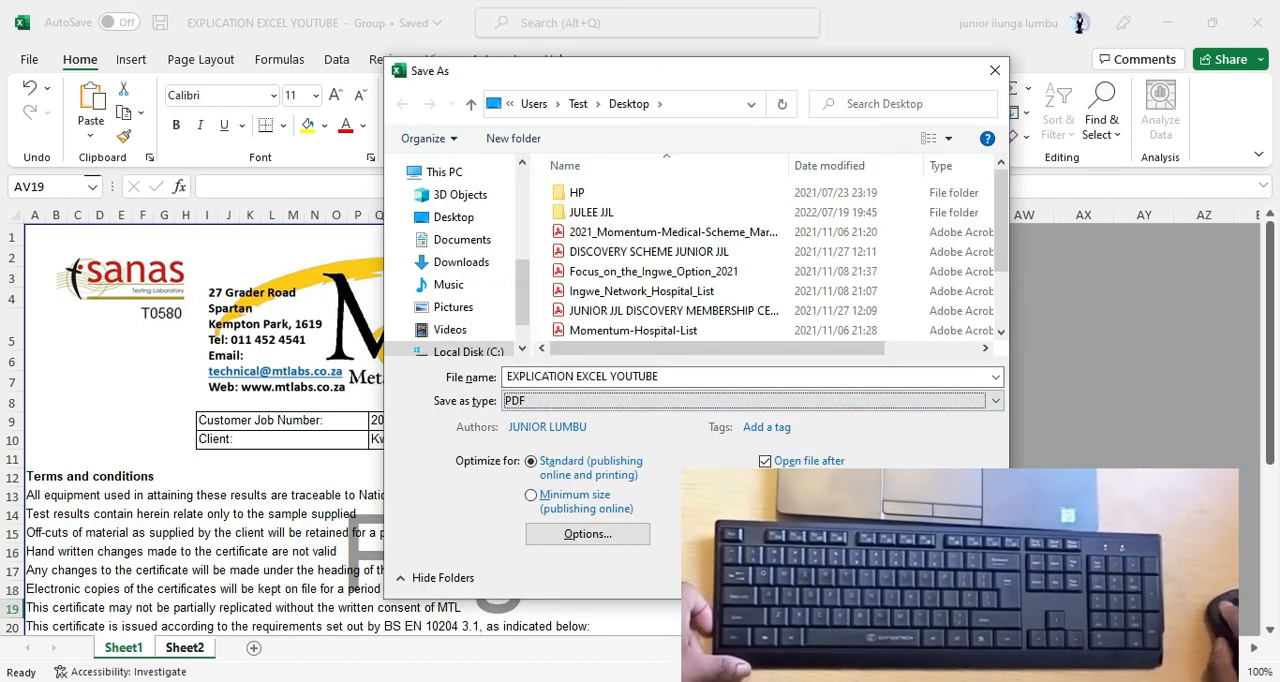
pyautogui.click(861, 578)
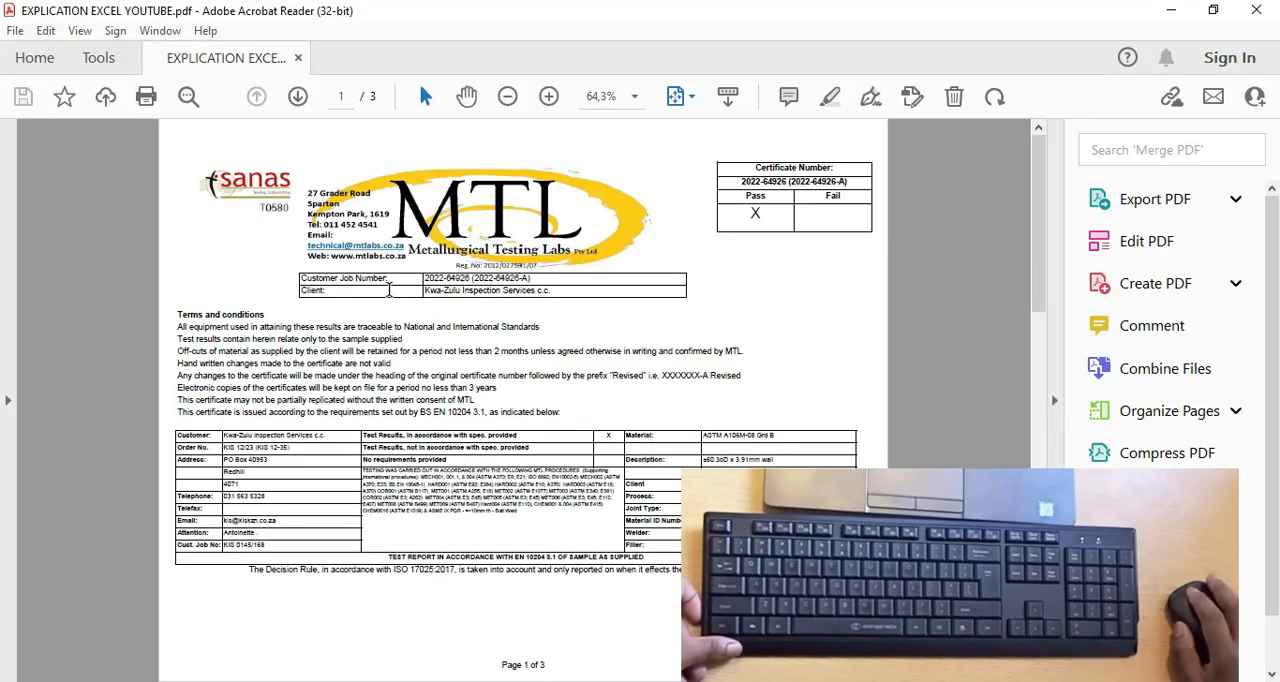
# Look through the pages of the exported PDF in Acrobat Reader and return to the Excel workbook.
pyautogui.scroll(-2, 389, 289)
pyautogui.scroll(2, 410, 305)
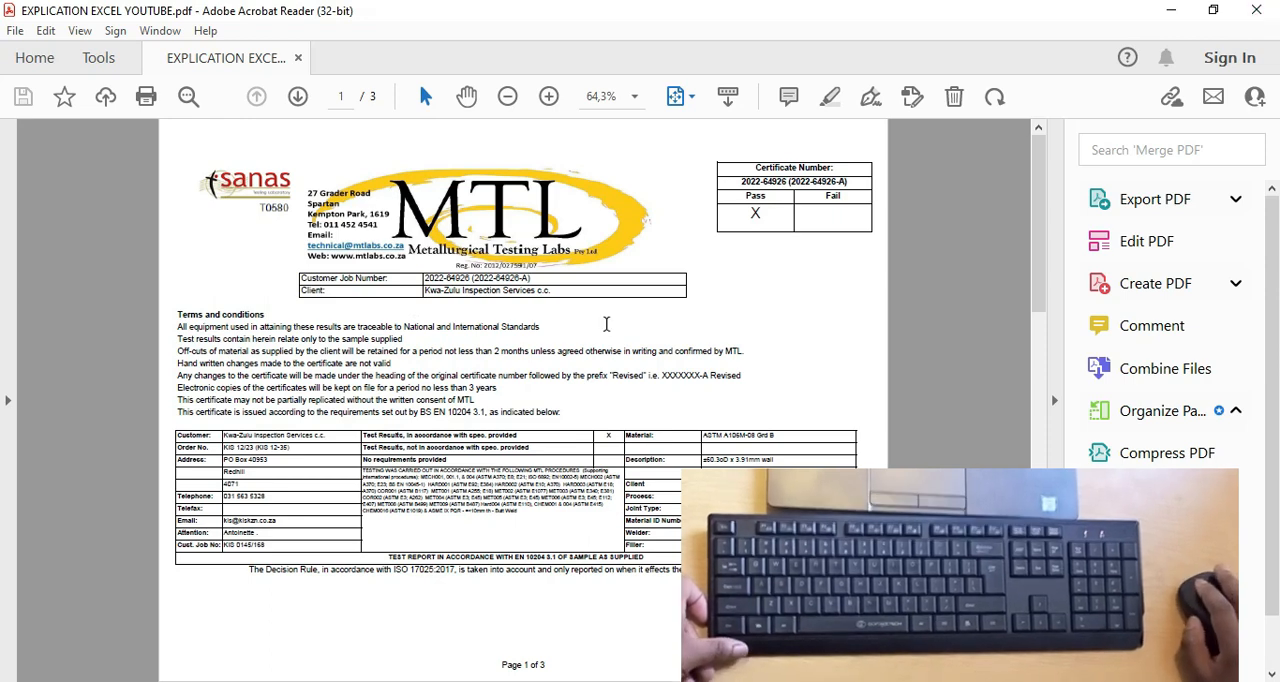
pyautogui.scroll(-1, 705, 234)
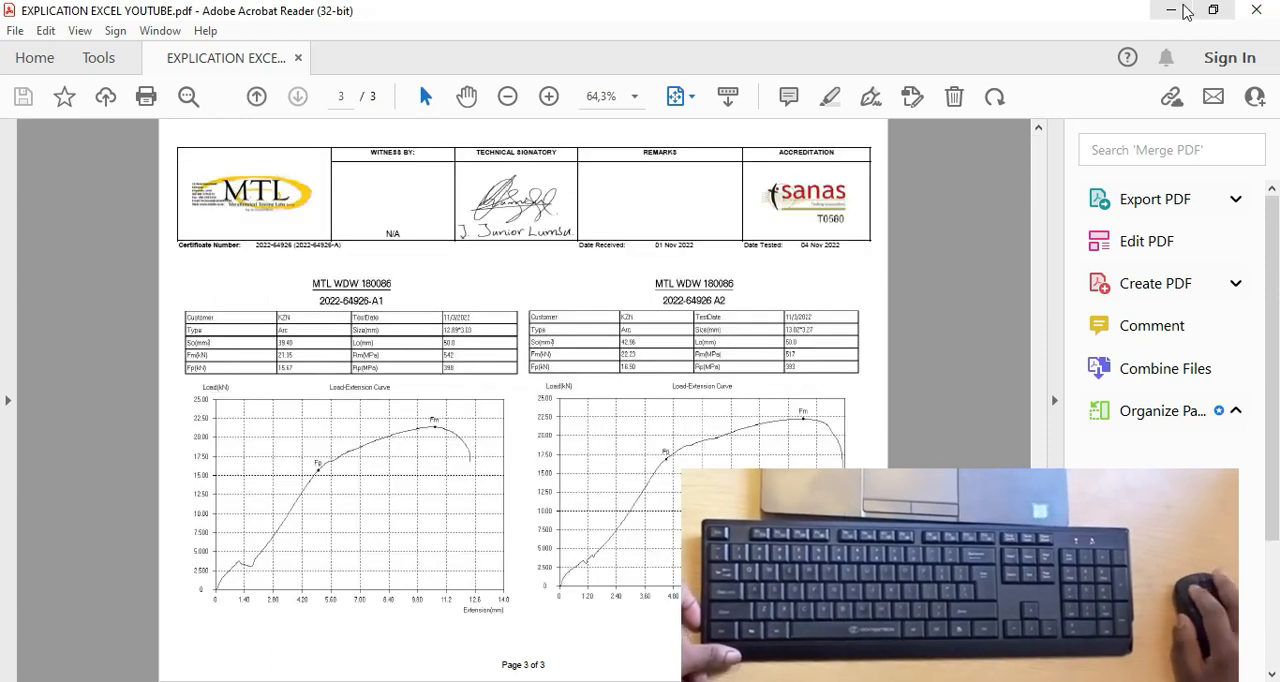
pyautogui.click(1171, 10)
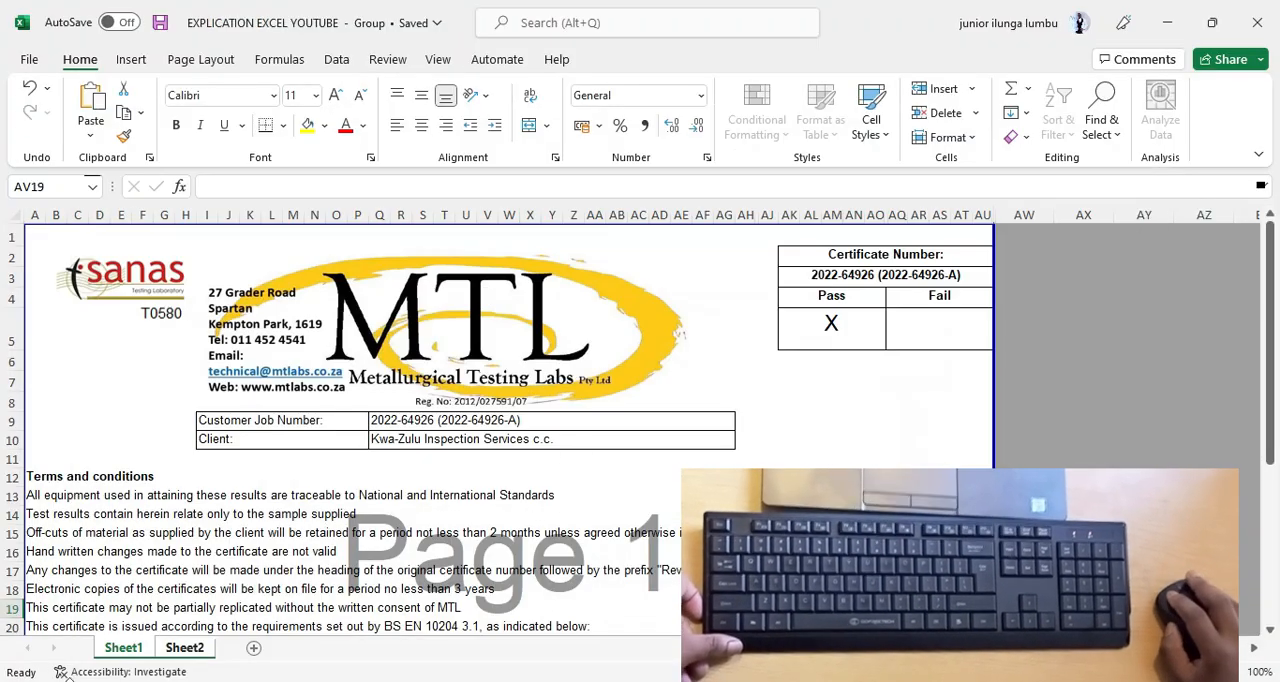
# Ungroup Sheet1 and Sheet2, switch between them individually, and try grouping them once more before selecting Sheet2 alone.
pyautogui.click(184, 648)
pyautogui.click(132, 650)
pyautogui.click(288, 588)
pyautogui.click(184, 648)
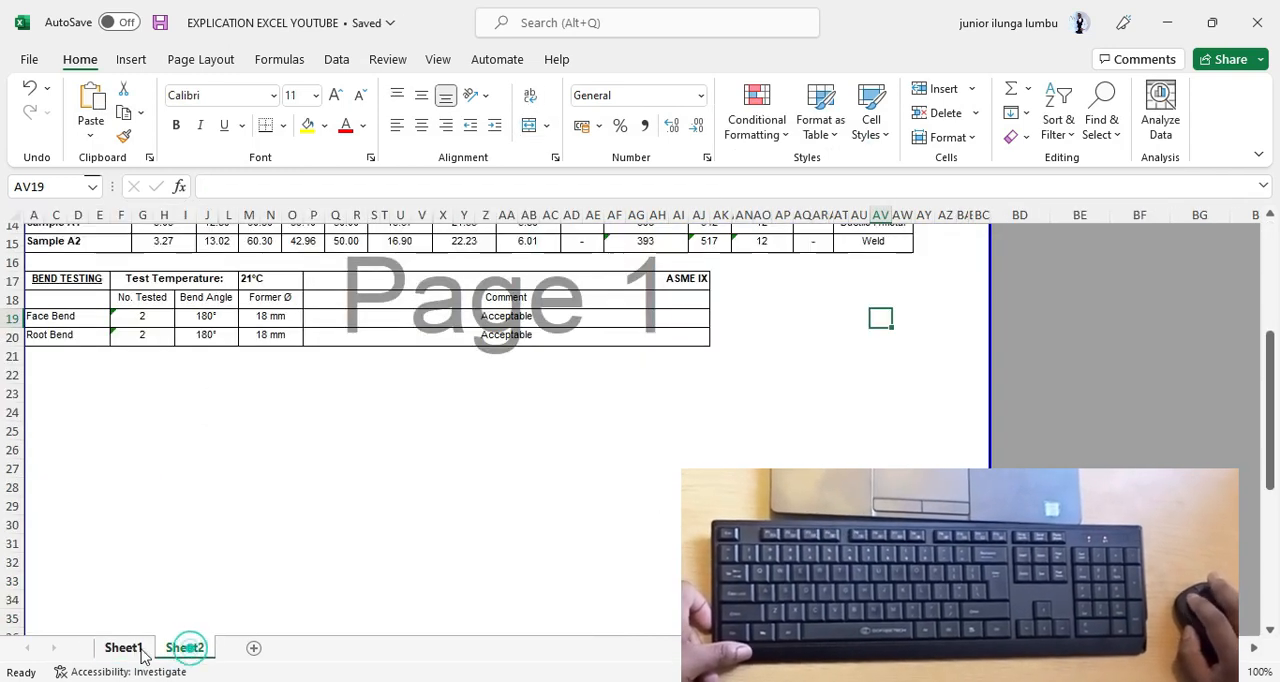
pyautogui.click(160, 578)
pyautogui.click(184, 617)
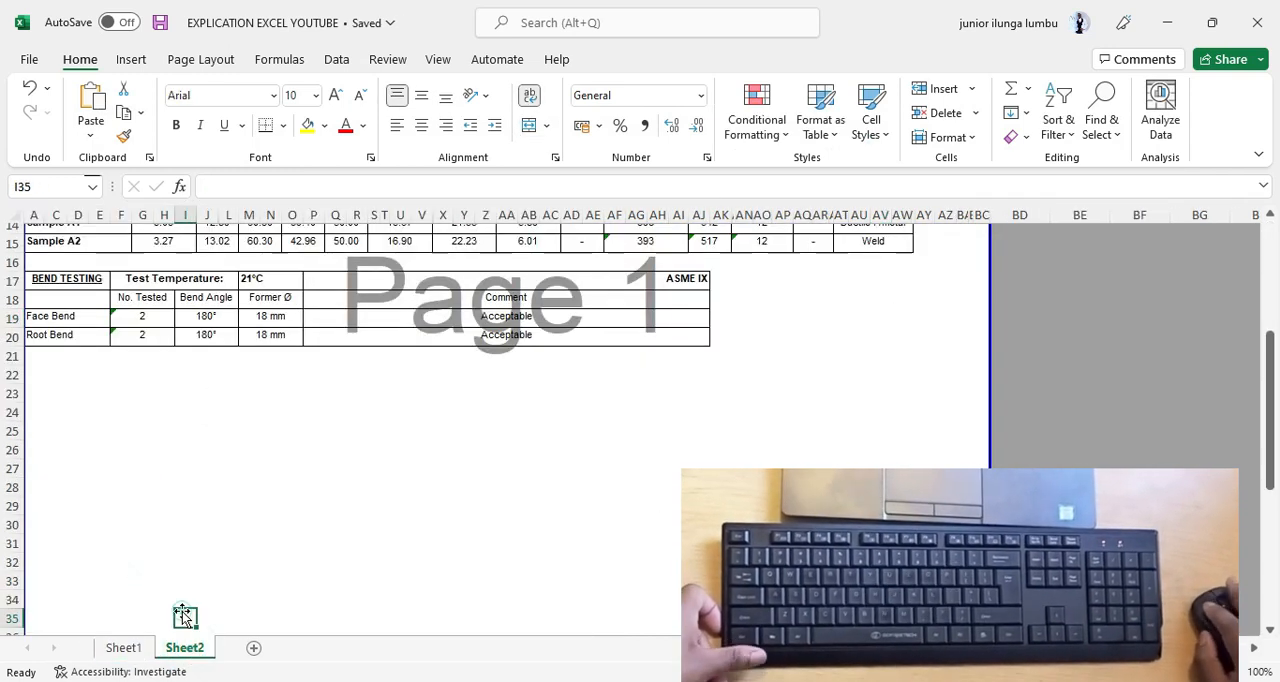
pyautogui.click(124, 648)
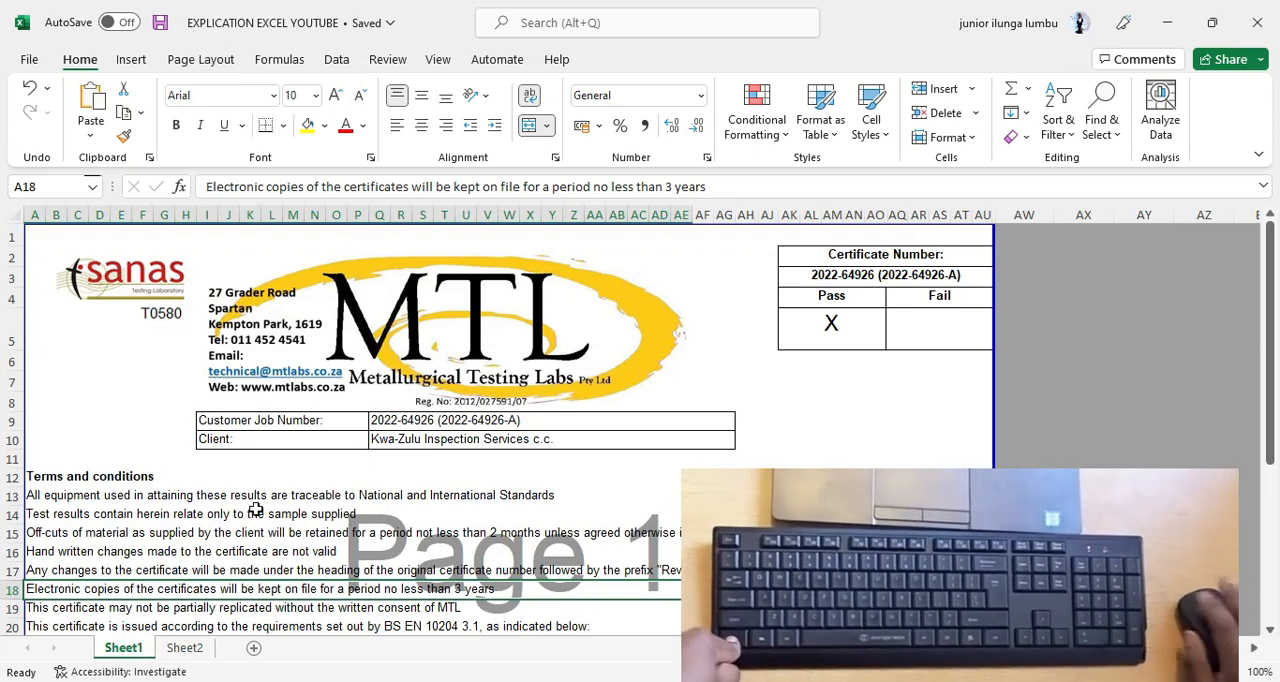
pyautogui.keyDown('ctrl'); pyautogui.click(193, 651); pyautogui.keyUp('ctrl')
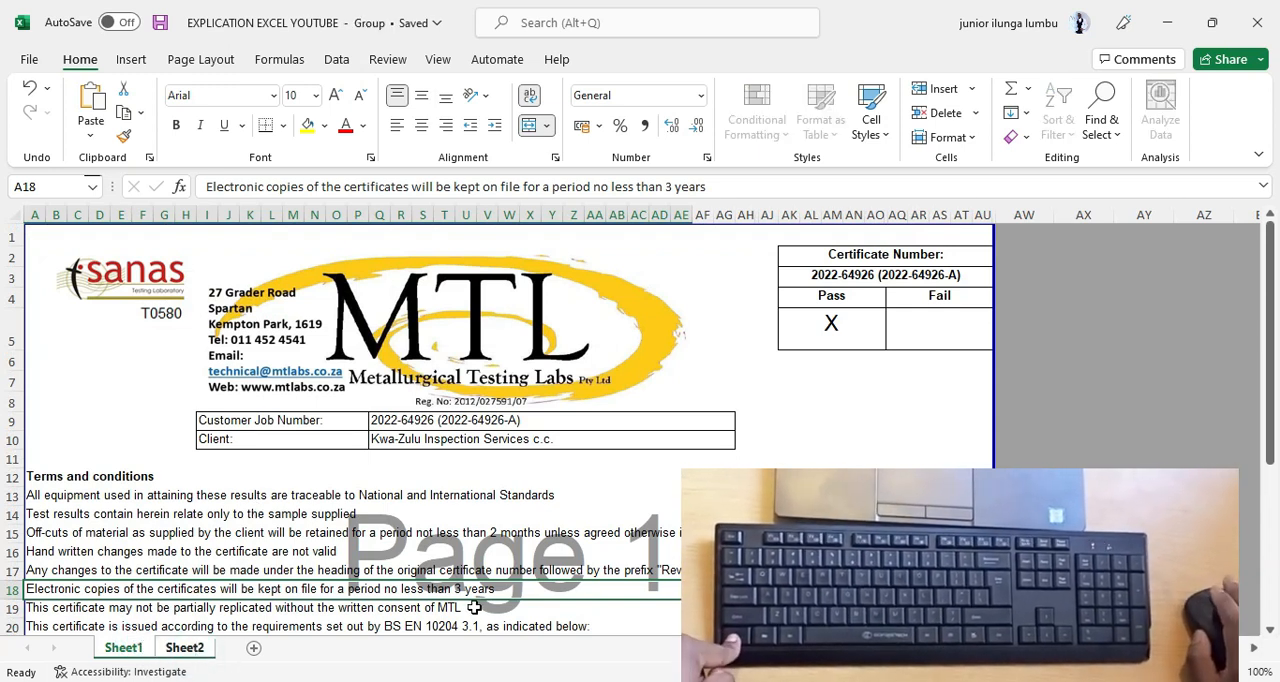
pyautogui.click(196, 650)
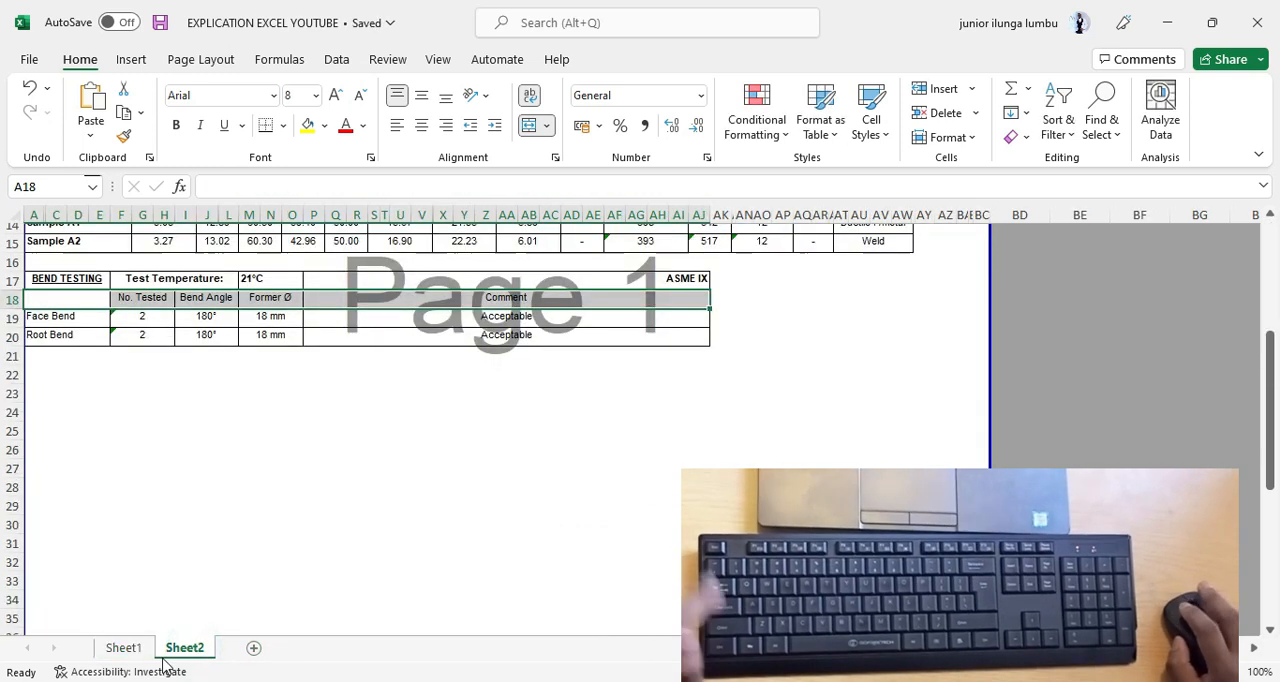
# Move Sheet2 ahead of Sheet1 in the sheet order and display Sheet1.
pyautogui.click(122, 648)
pyautogui.click(182, 651)
pyautogui.click(122, 648)
pyautogui.click(182, 651)
pyautogui.moveTo(182, 651); pyautogui.dragTo(127, 648)
pyautogui.click(205, 650)
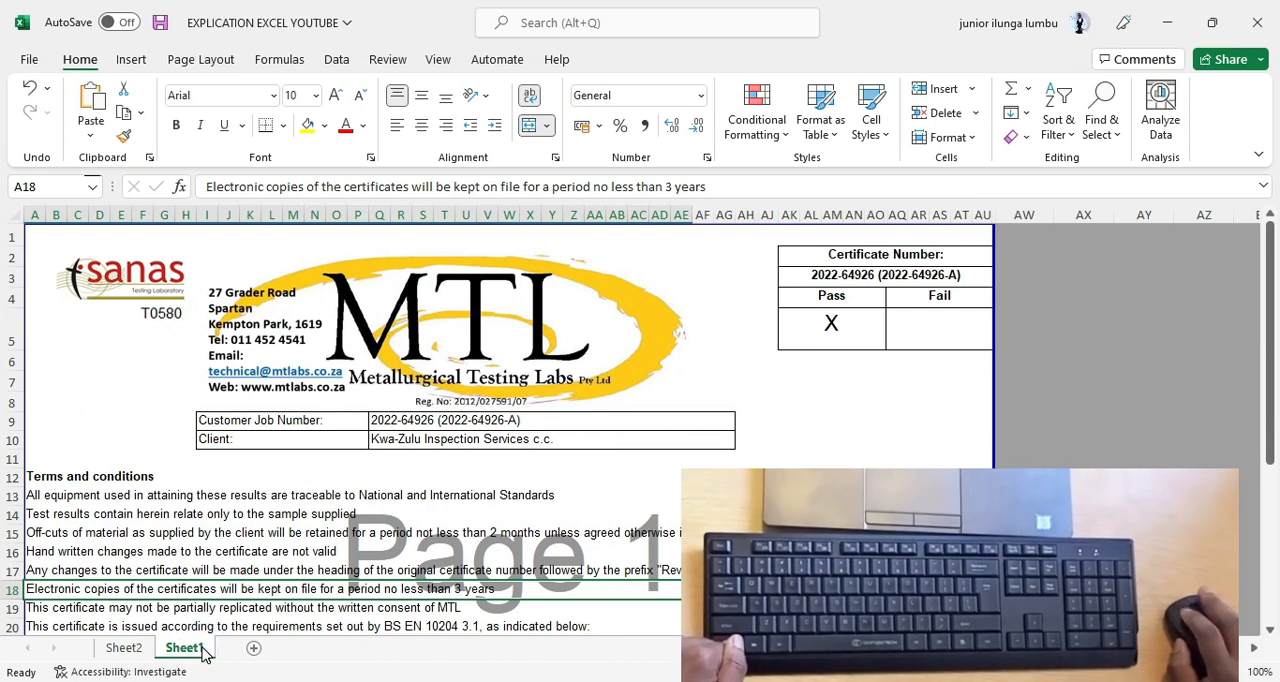
# Group Sheet2 with Sheet1, select the merged cell A16, and ungroup to show Sheet2's tensile and bend testing tables.
pyautogui.keyDown('ctrl'); pyautogui.click(123, 650); pyautogui.keyUp('ctrl')
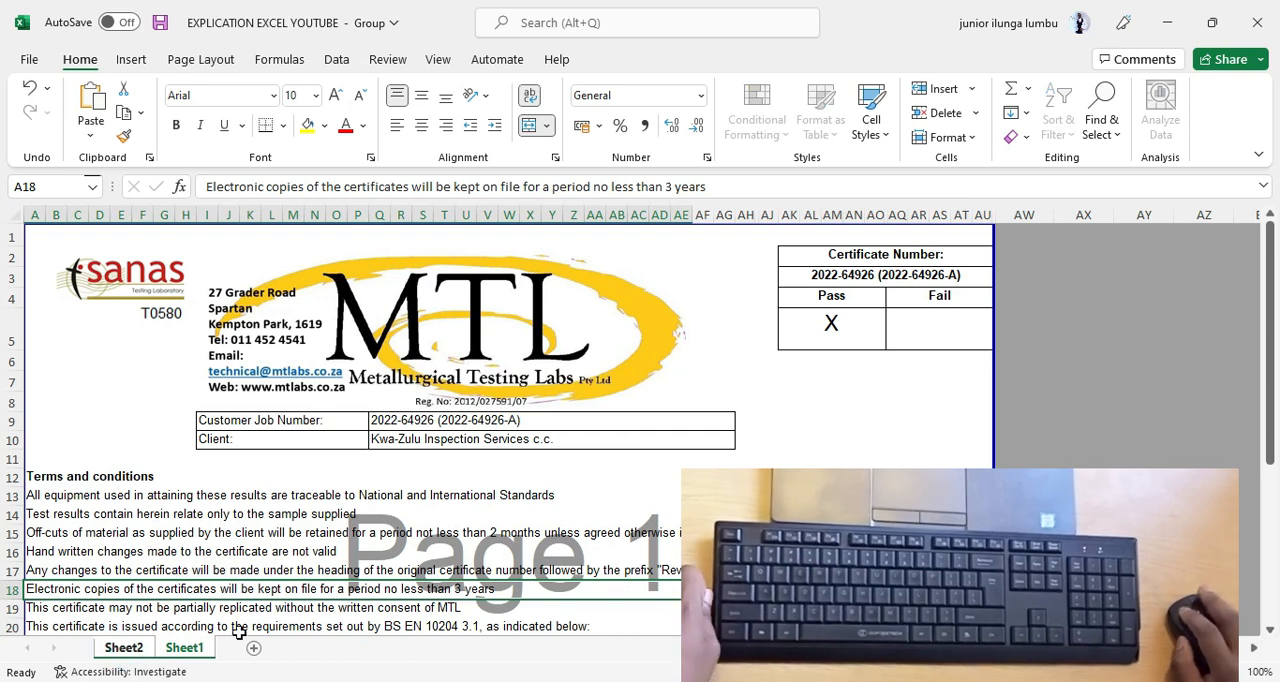
pyautogui.click(310, 552)
pyautogui.click(135, 650)
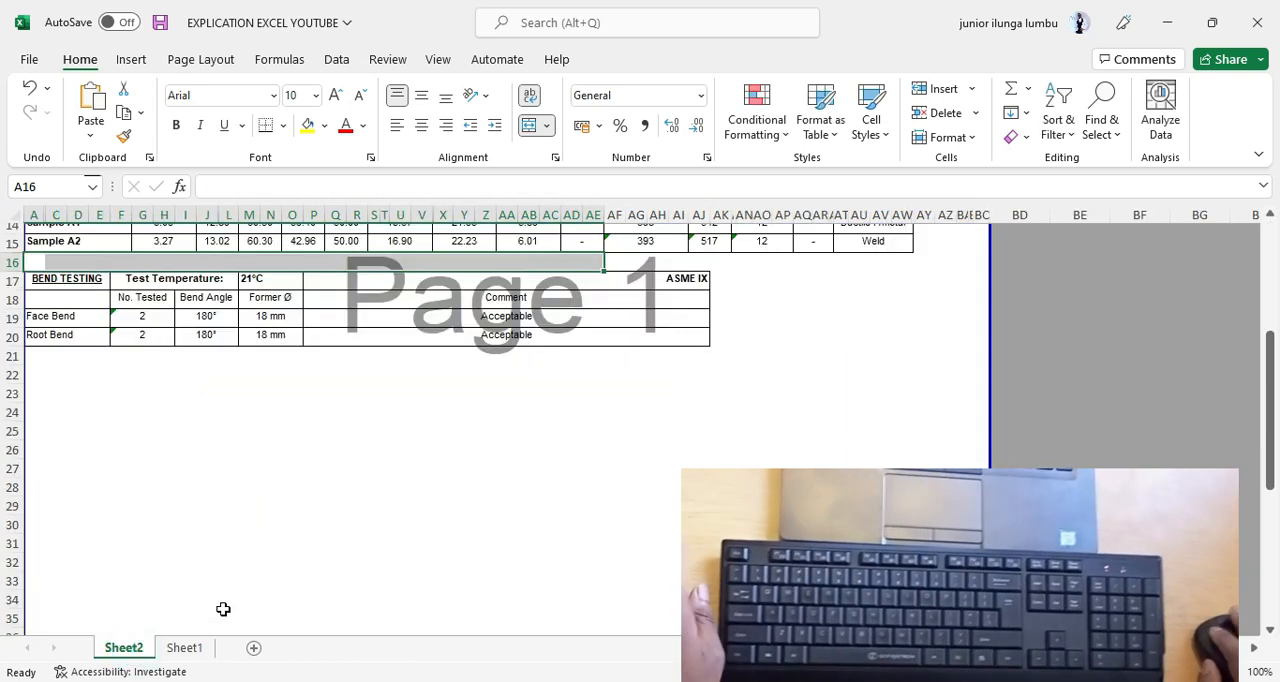
pyautogui.scroll(2, 476, 549)
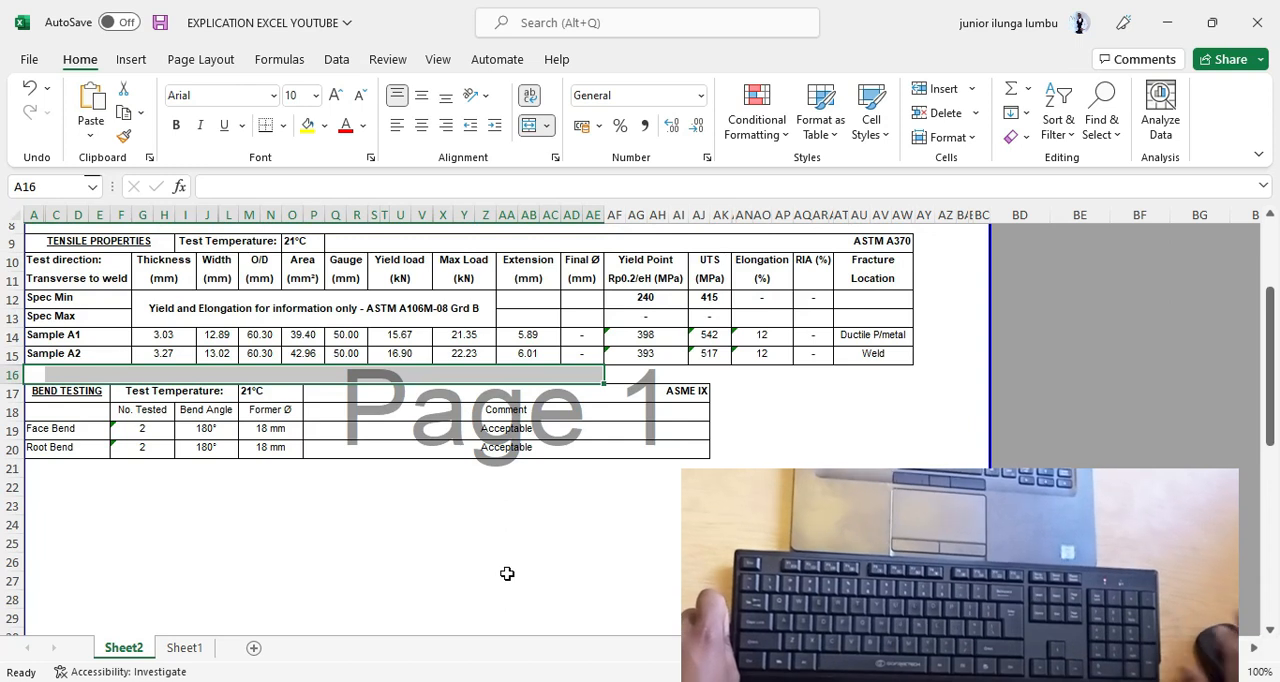
# Export Sheet2 as a PDF named EXPLICATION EXCEL YOUTUBE1 on the Desktop.
pyautogui.press('F12')
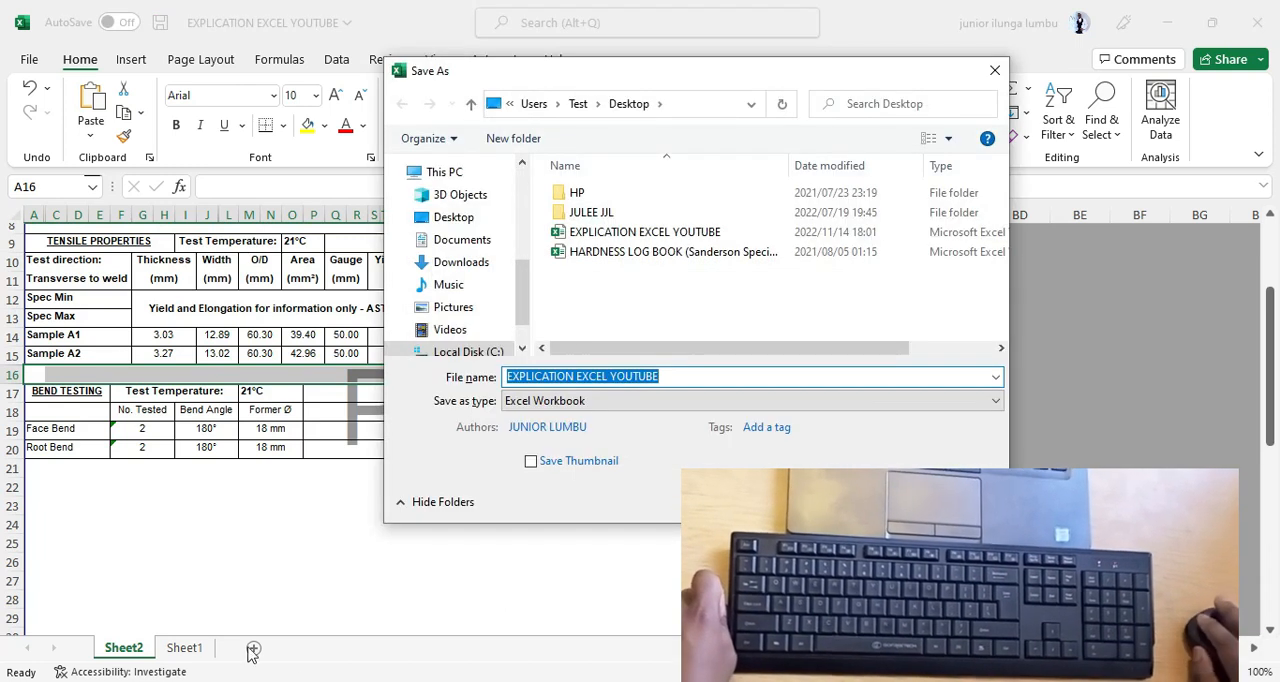
pyautogui.click(620, 401)
pyautogui.click(565, 358)
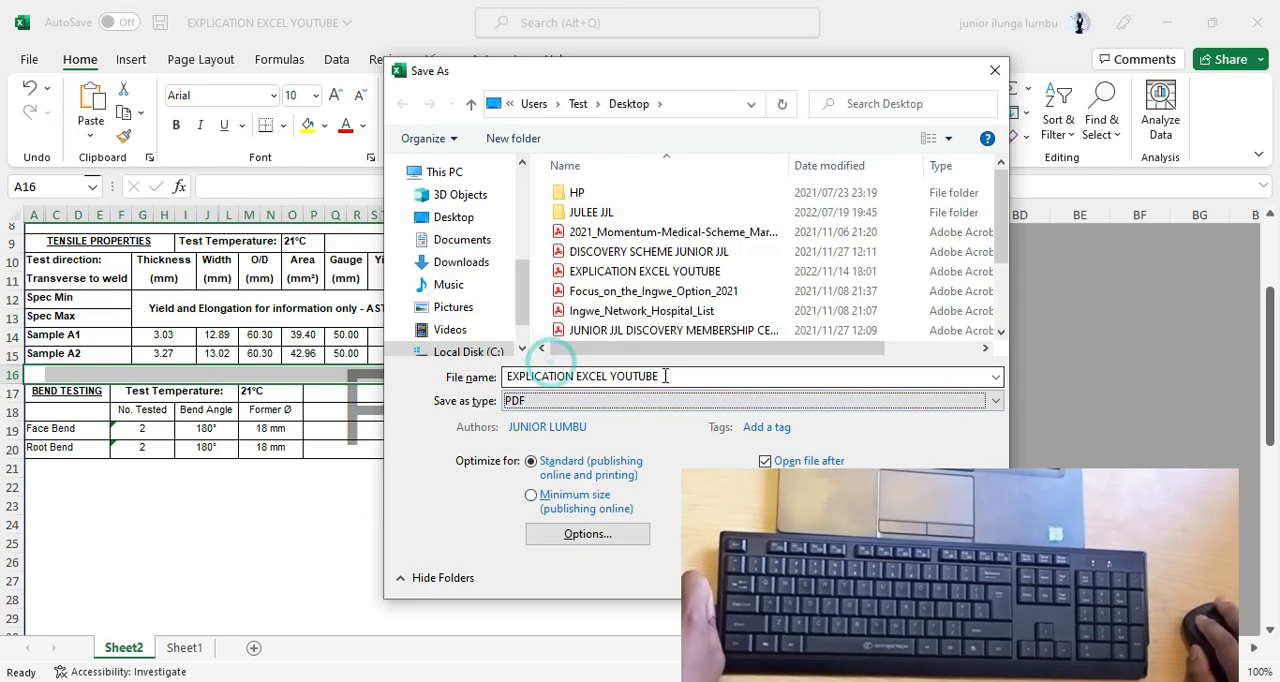
pyautogui.click(665, 376)
pyautogui.click(668, 376)
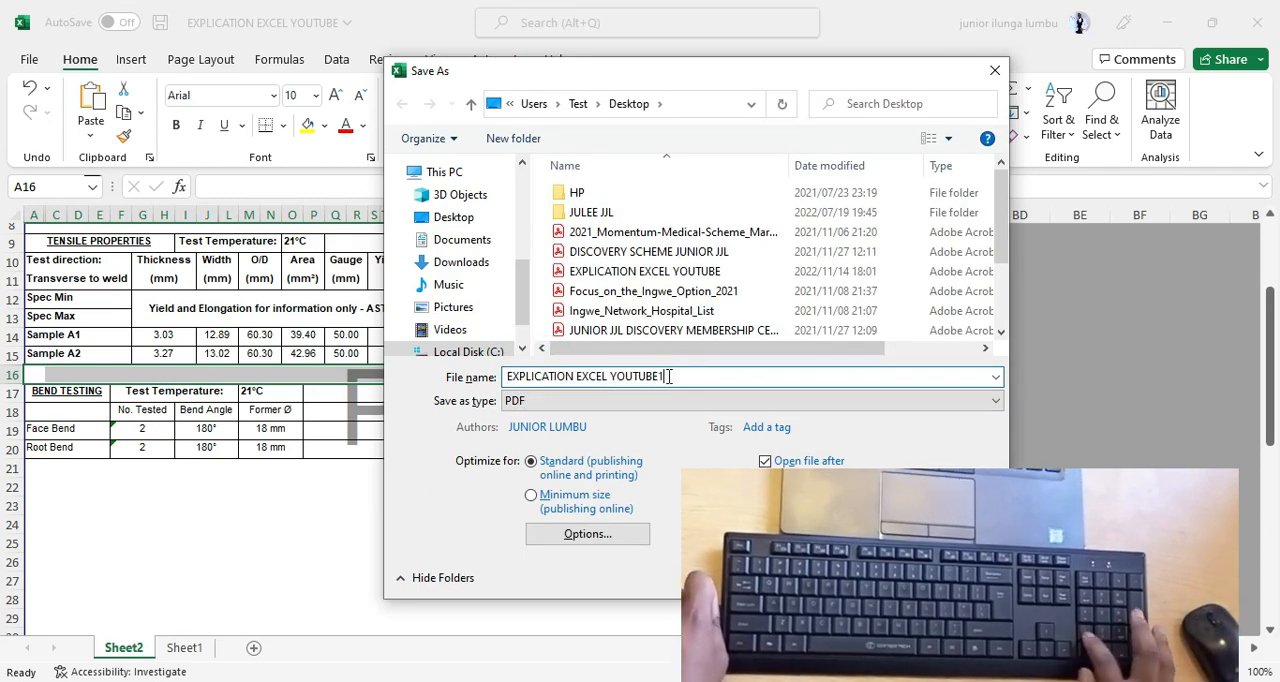
pyautogui.press('Return')
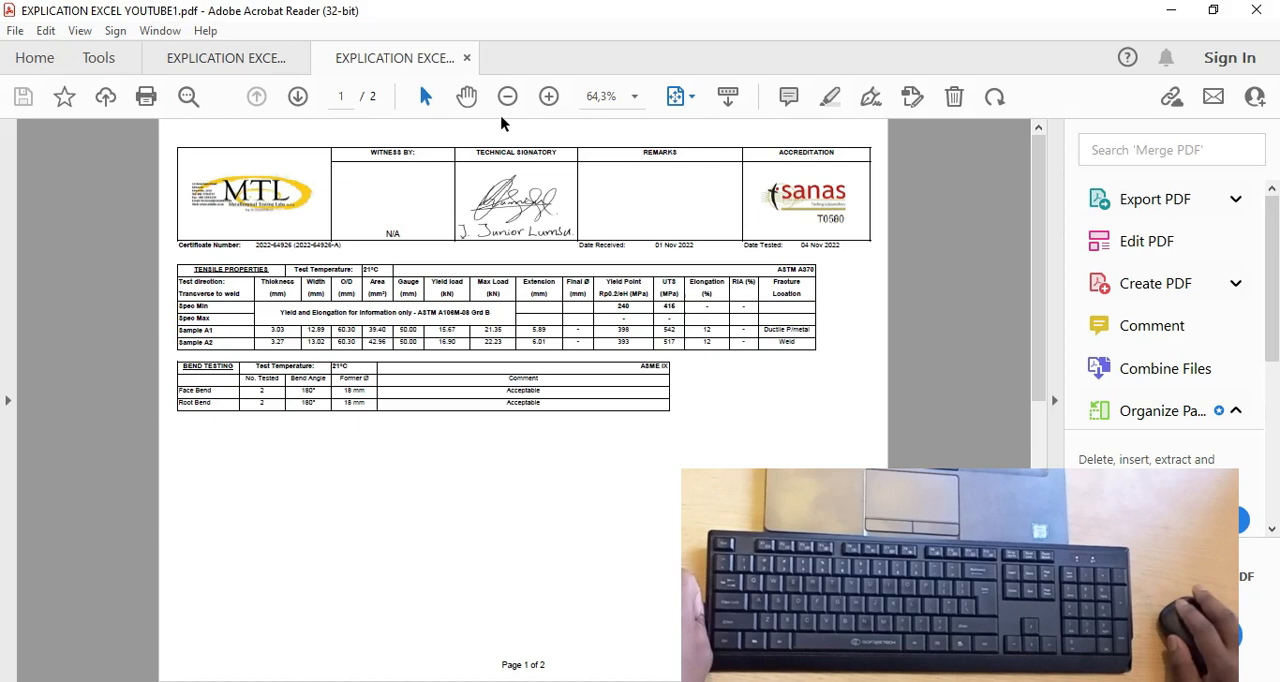
# Compare the pages of EXPLICATION EXCEL YOUTUBE1.pdf with those of EXPLICATION EXCEL YOUTUBE.pdf in Acrobat Reader, and return to the Excel workbook.
pyautogui.scroll(-1, 494, 517)
pyautogui.scroll(1, 486, 477)
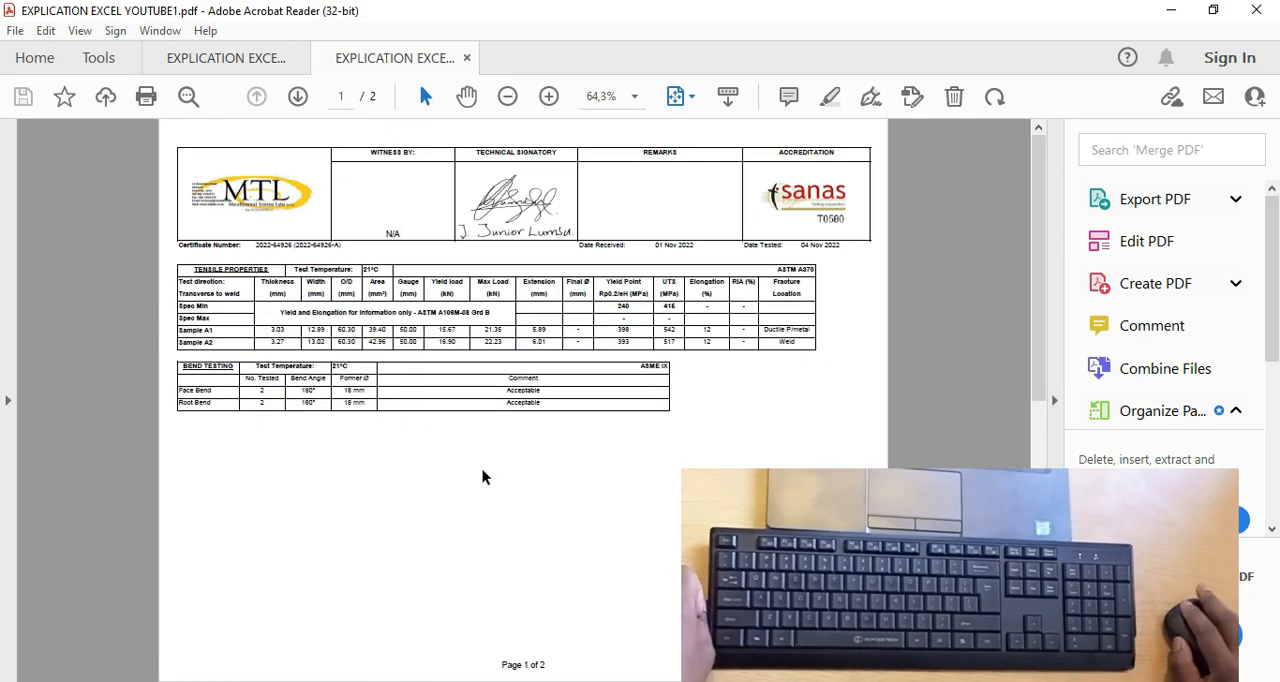
pyautogui.scroll(-1, 500, 380)
pyautogui.scroll(1, 515, 390)
pyautogui.click(200, 62)
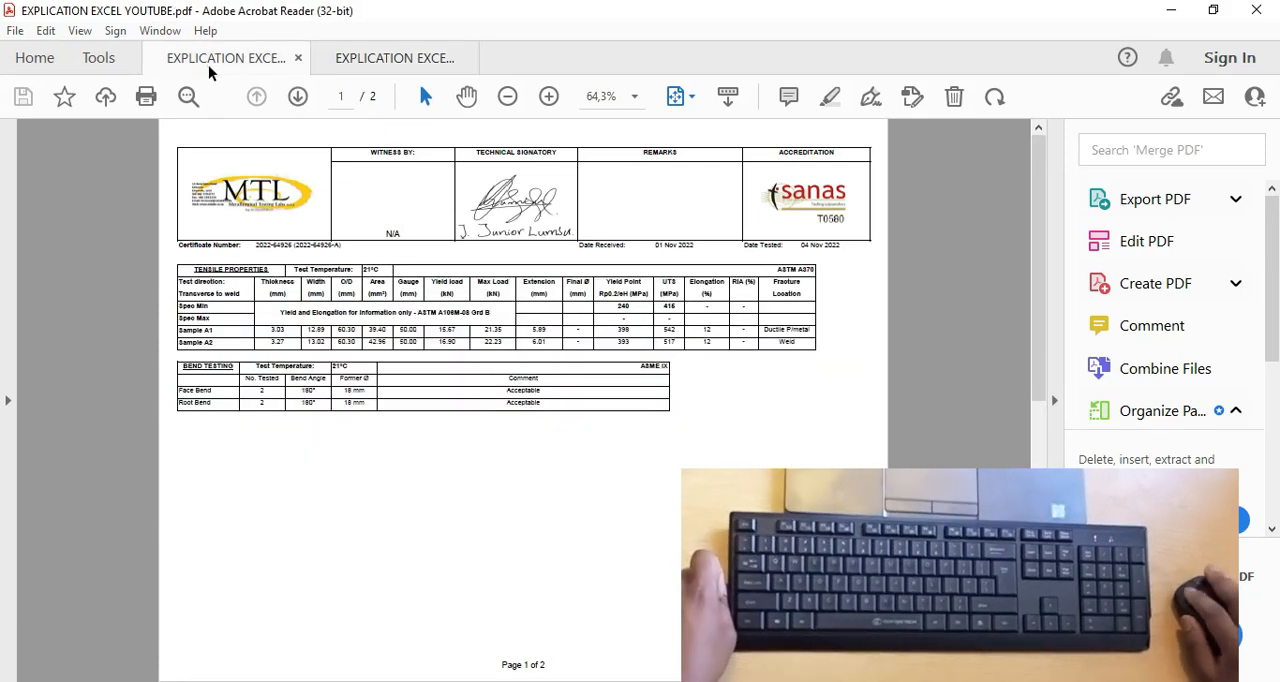
pyautogui.scroll(-2, 487, 295)
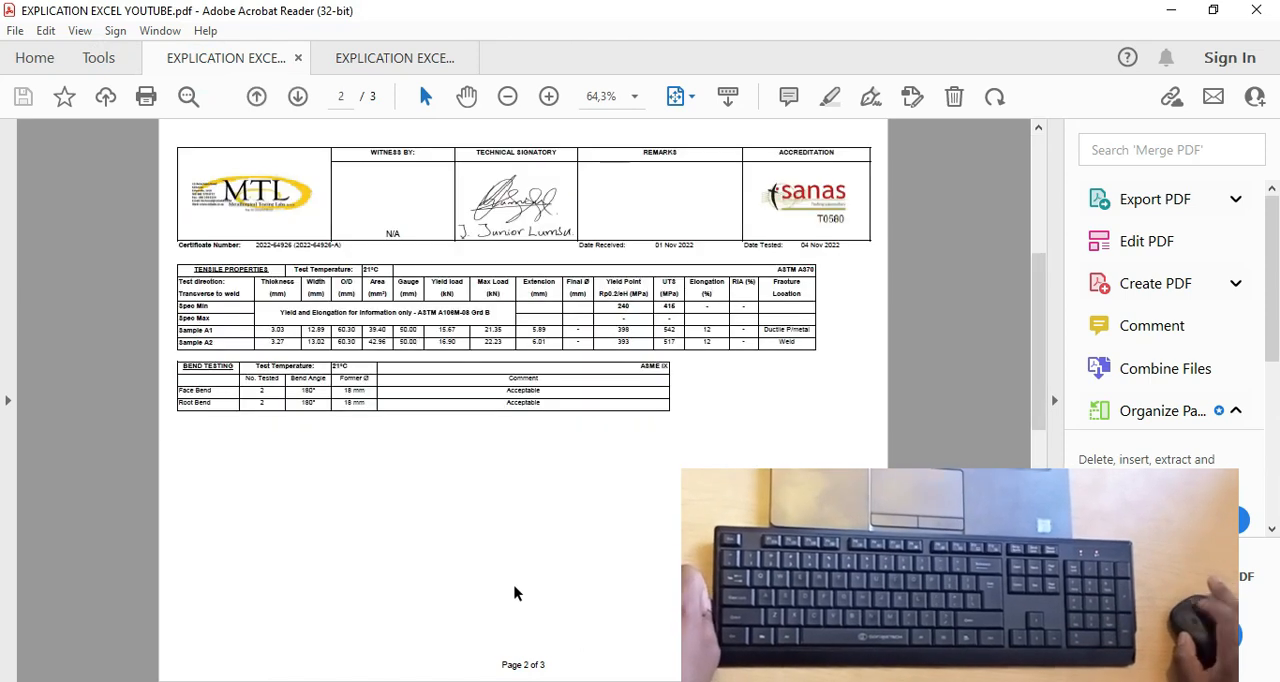
pyautogui.click(396, 57)
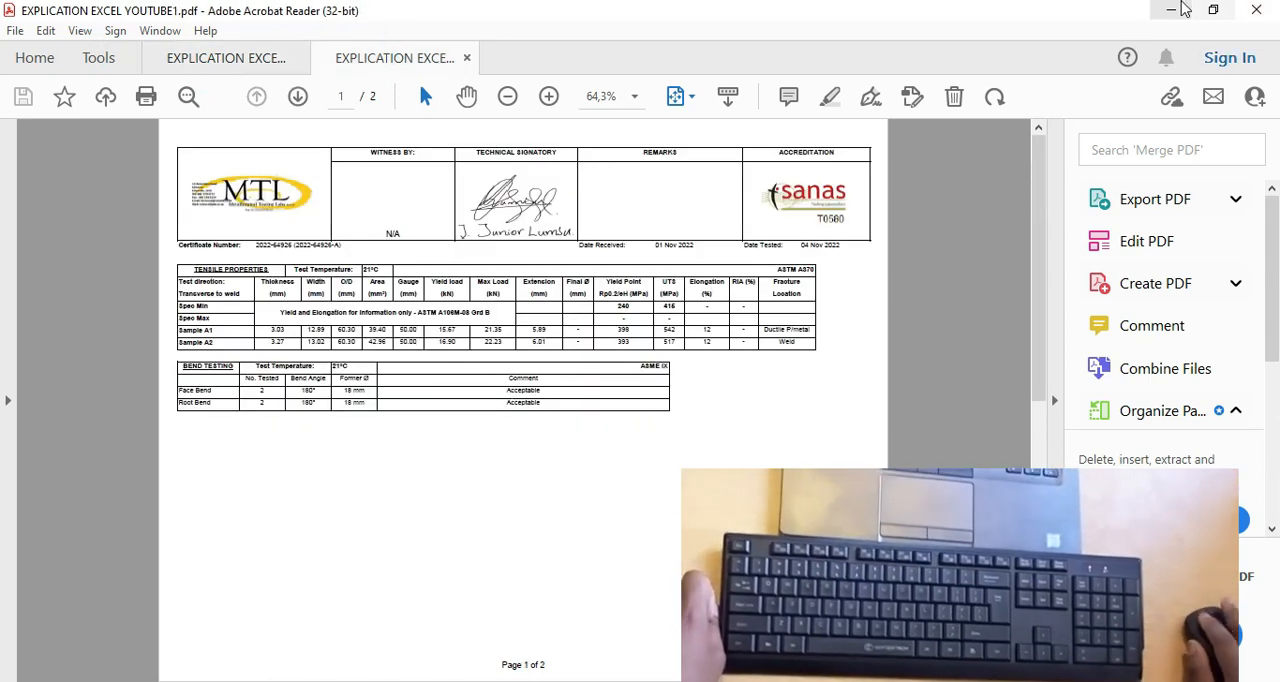
pyautogui.click(1174, 10)
# Move Sheet1 back ahead of Sheet2 in the sheet order and select cell AM13 on Sheet1.
pyautogui.scroll(3, 310, 560)
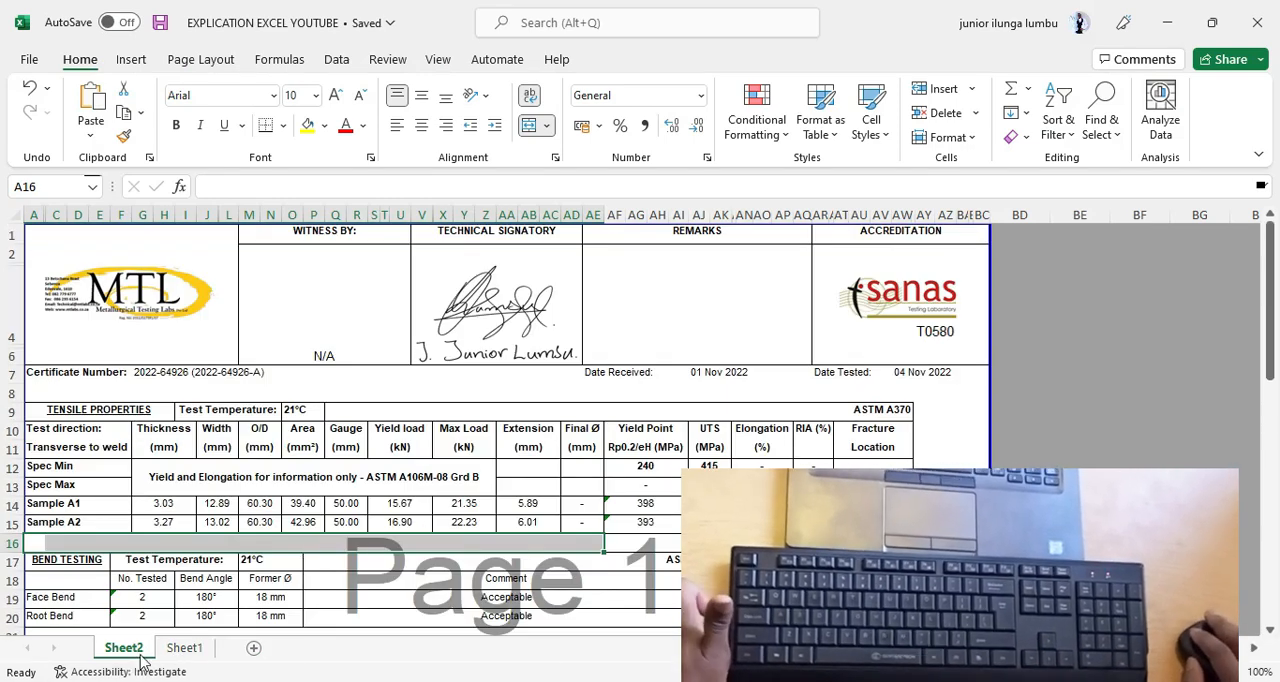
pyautogui.scroll(-4, 374, 425)
pyautogui.scroll(-6, 374, 425)
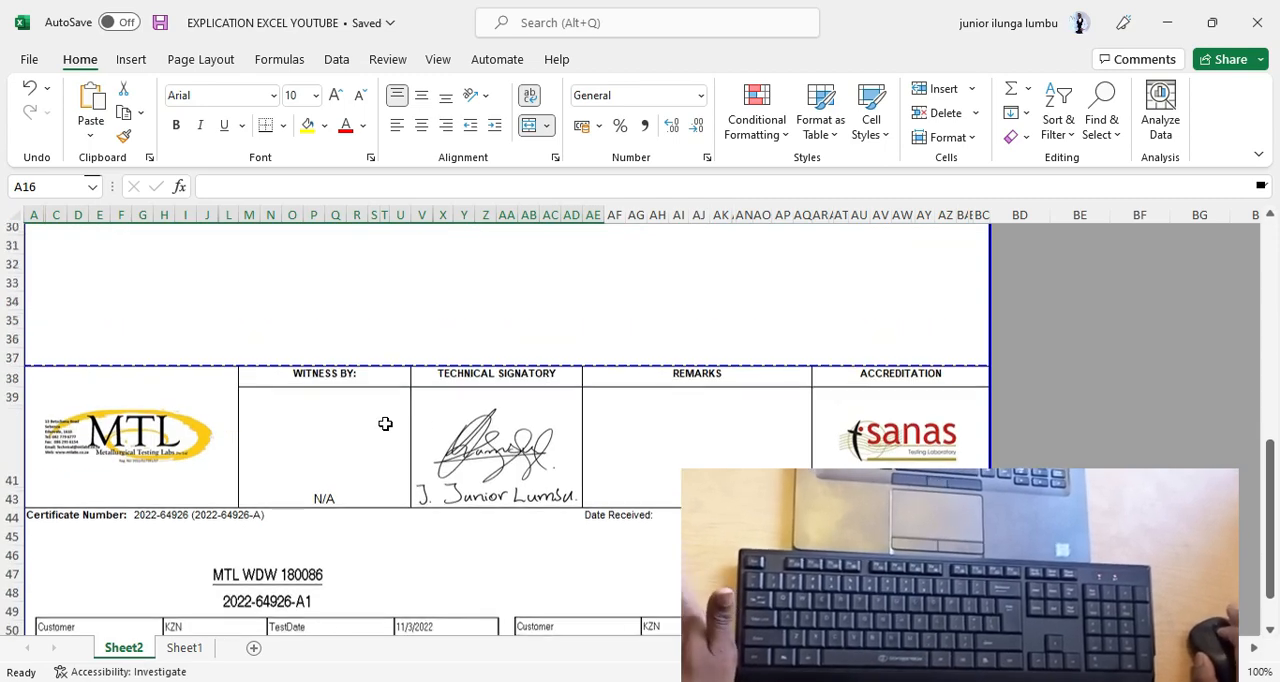
pyautogui.scroll(7, 386, 423)
pyautogui.scroll(-7, 388, 430)
pyautogui.scroll(7, 382, 432)
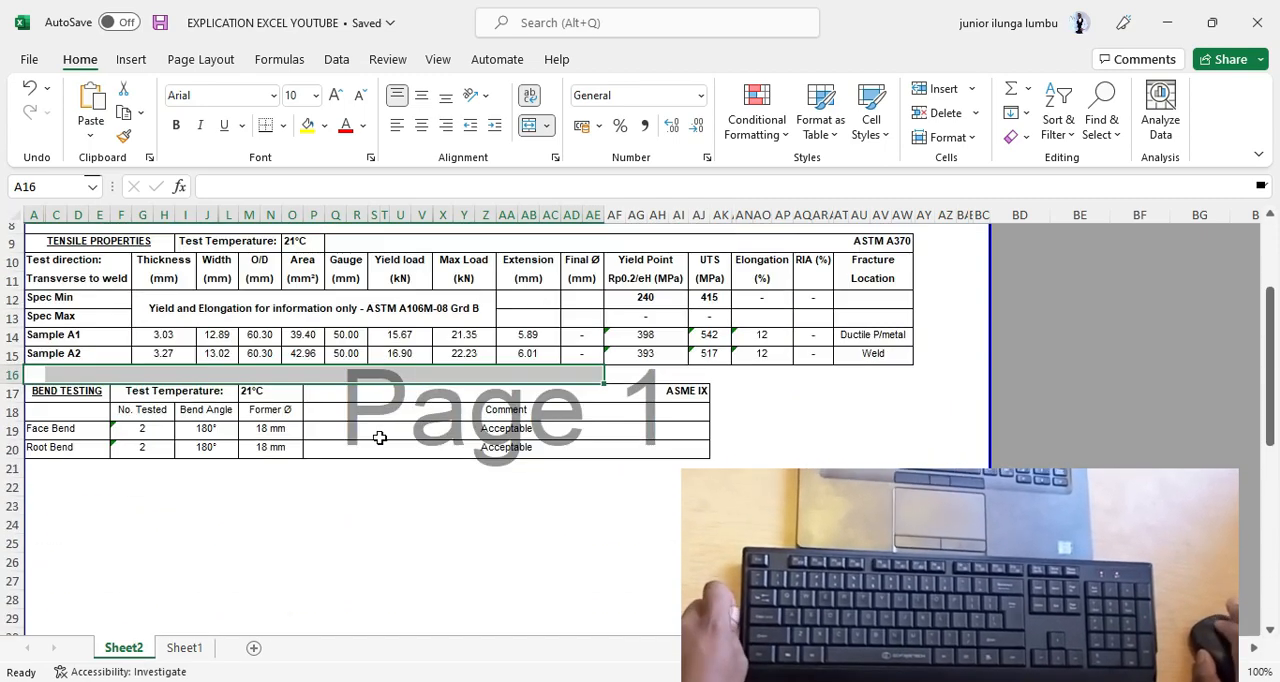
pyautogui.click(185, 648)
pyautogui.moveTo(193, 655); pyautogui.dragTo(128, 655)
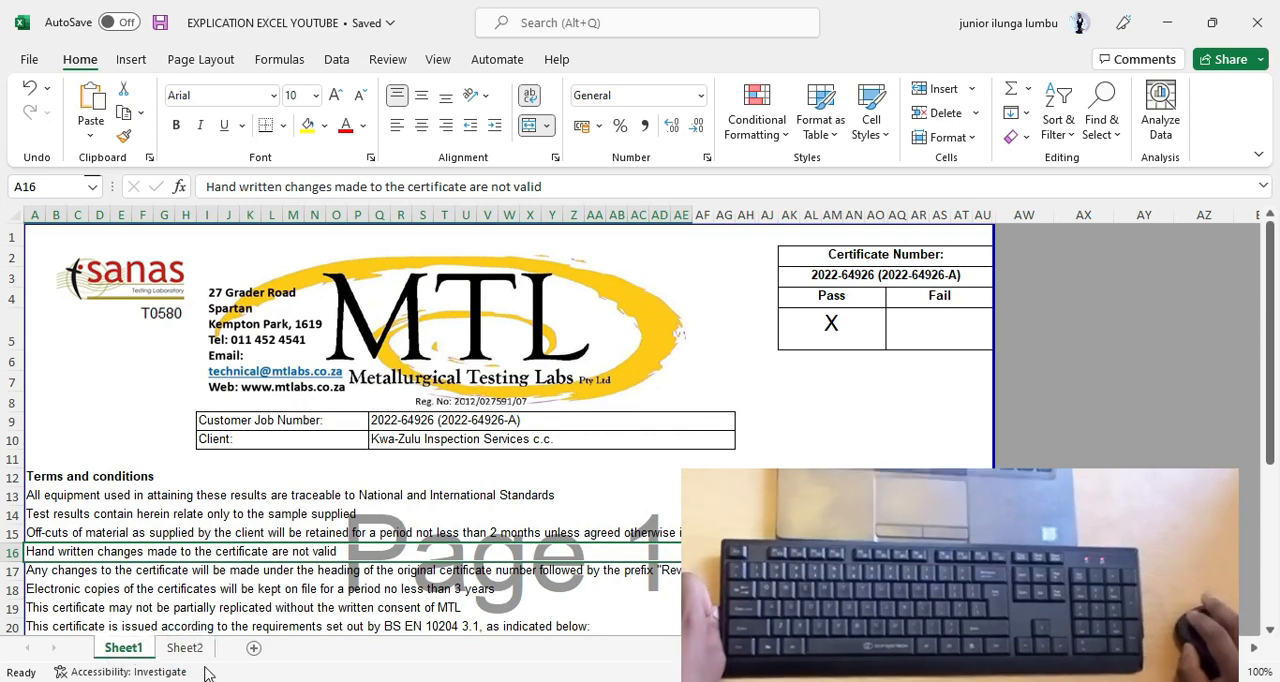
pyautogui.click(832, 496)
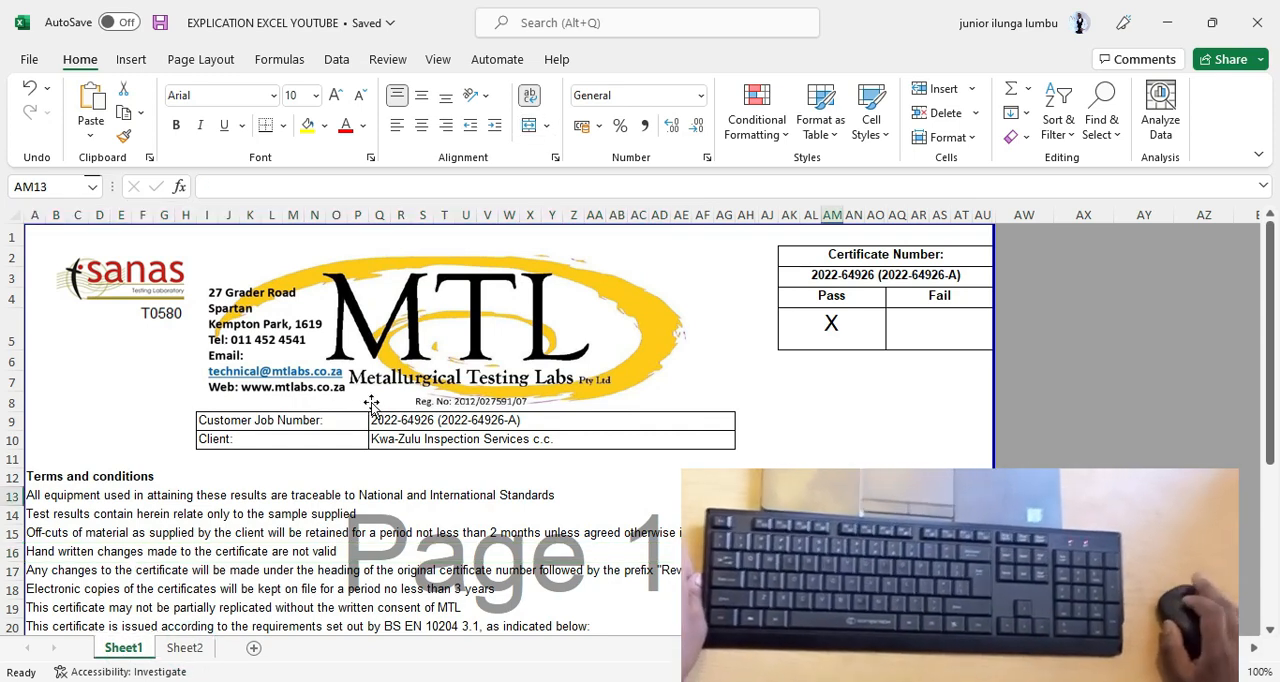
pyautogui.scroll(-3, 960, 430)
pyautogui.scroll(3, 296, 434)
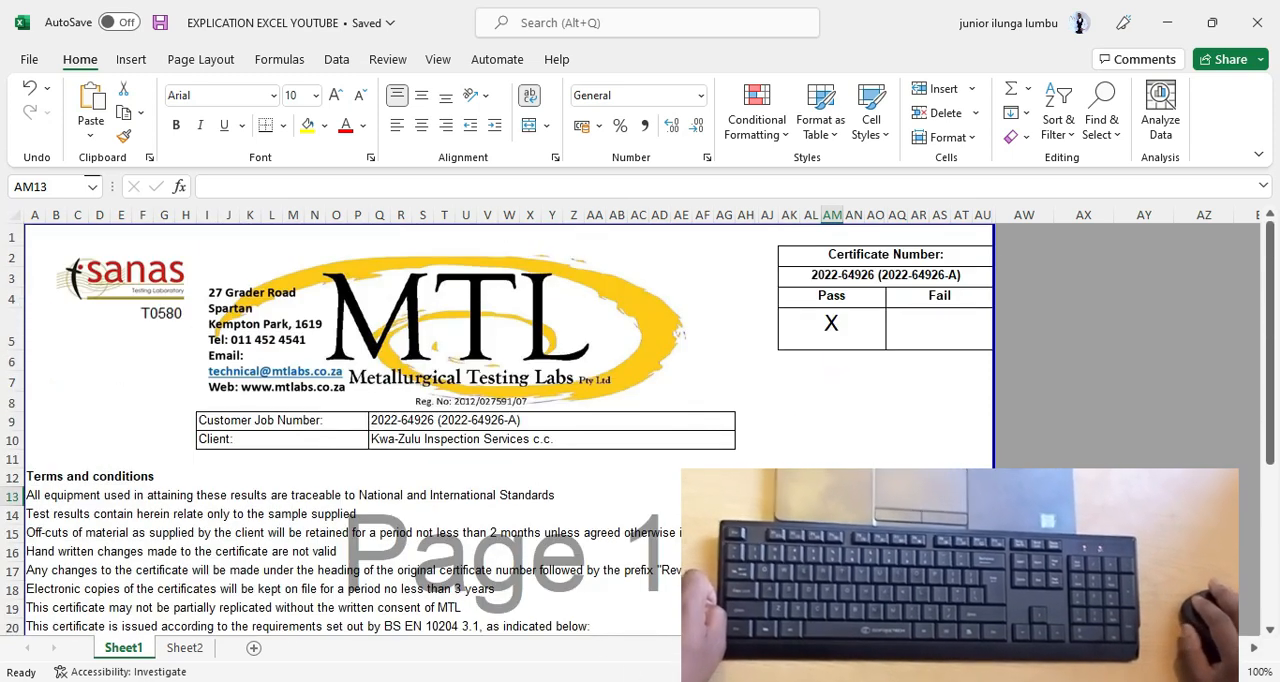
# Switch to EXPLICATION EXCEL YOUTUBE.pdf in Acrobat Reader, view its first page, and return to the Excel workbook.
pyautogui.click(483, 681)
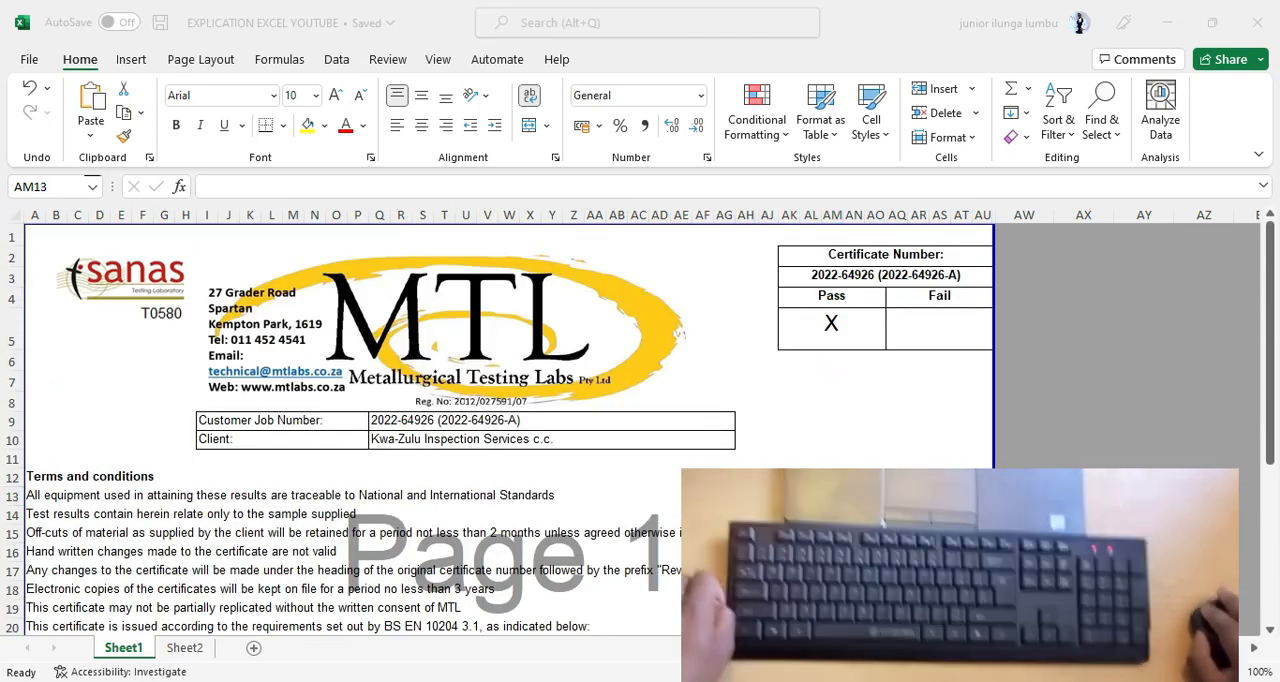
pyautogui.click(388, 630)
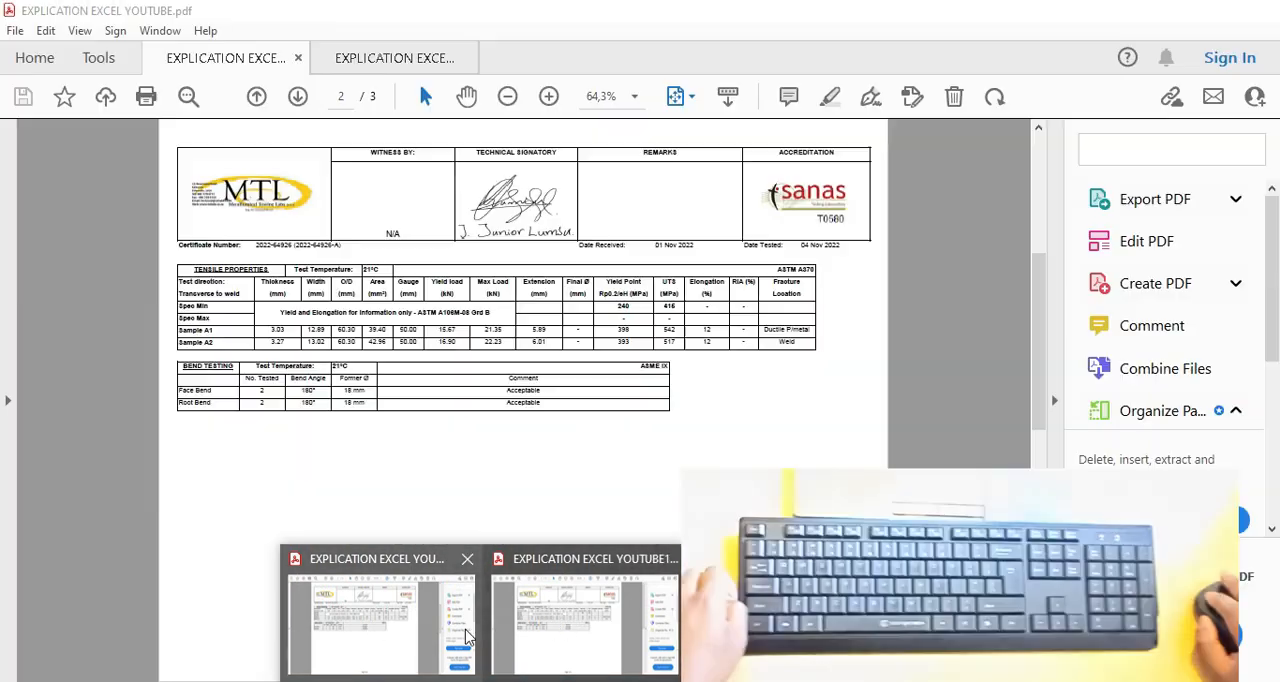
pyautogui.scroll(5, 362, 500)
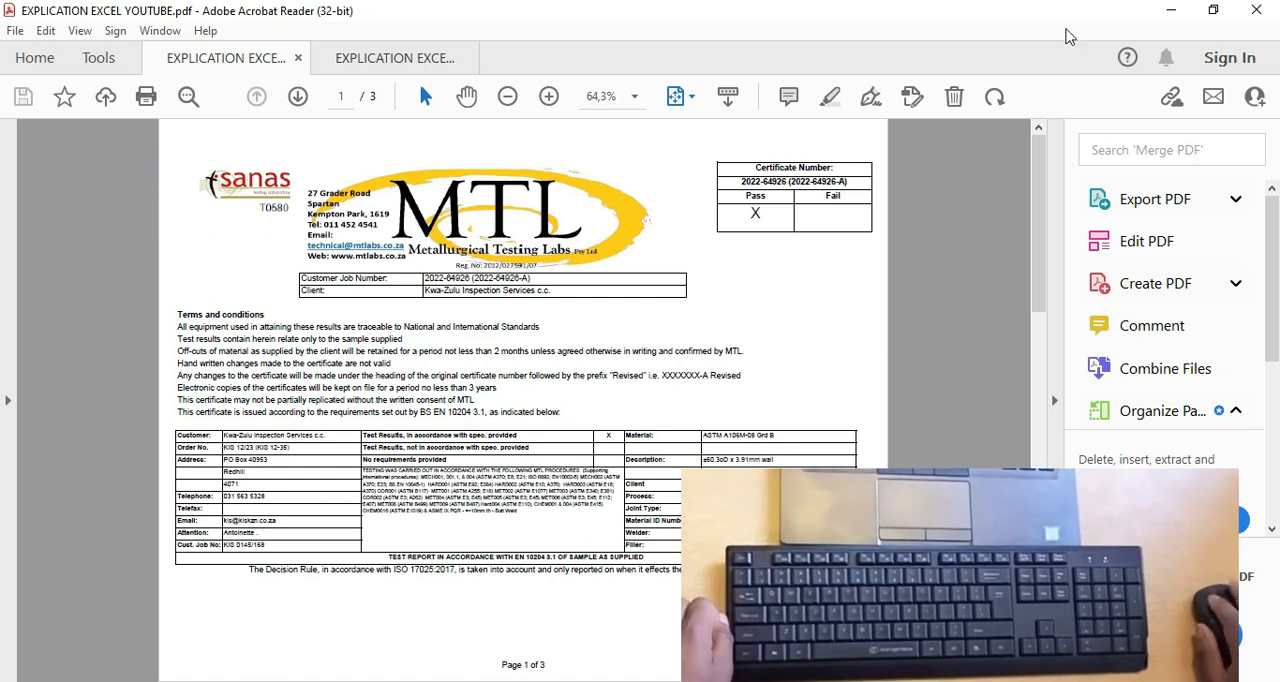
pyautogui.click(1167, 10)
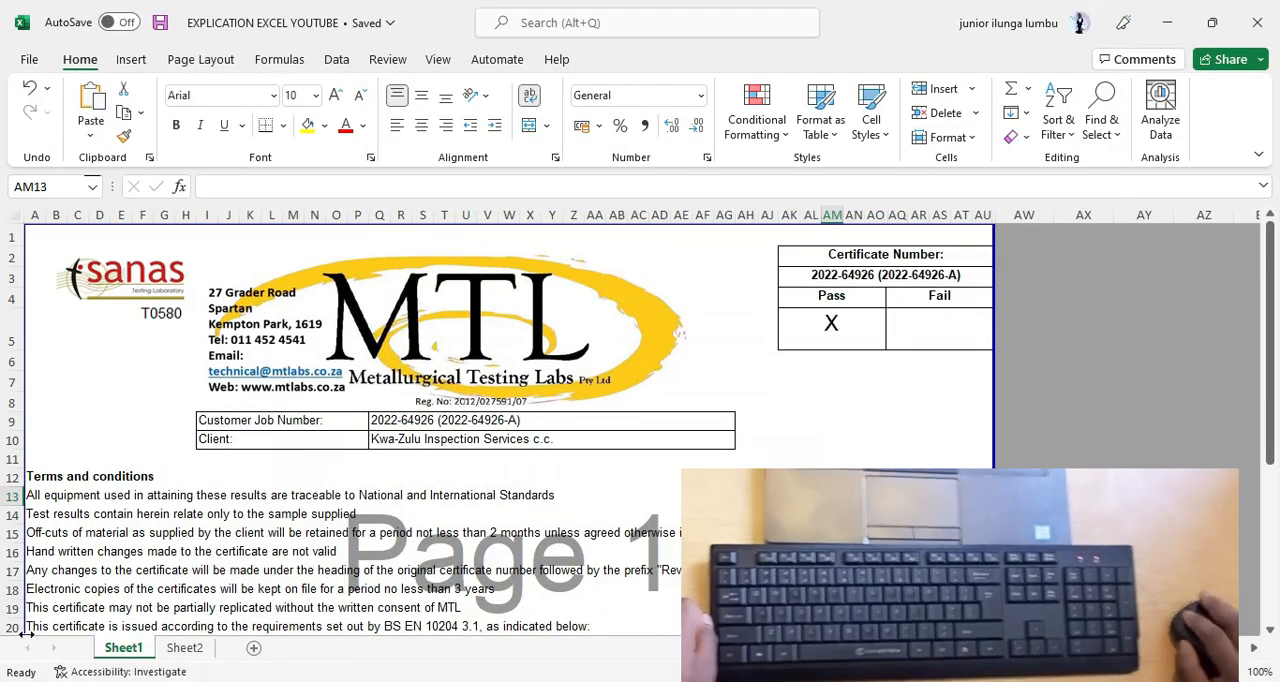
# Open the print preview of Sheet1 and display the margin settings in its page setup.
pyautogui.click(24, 62)
pyautogui.click(52, 346)
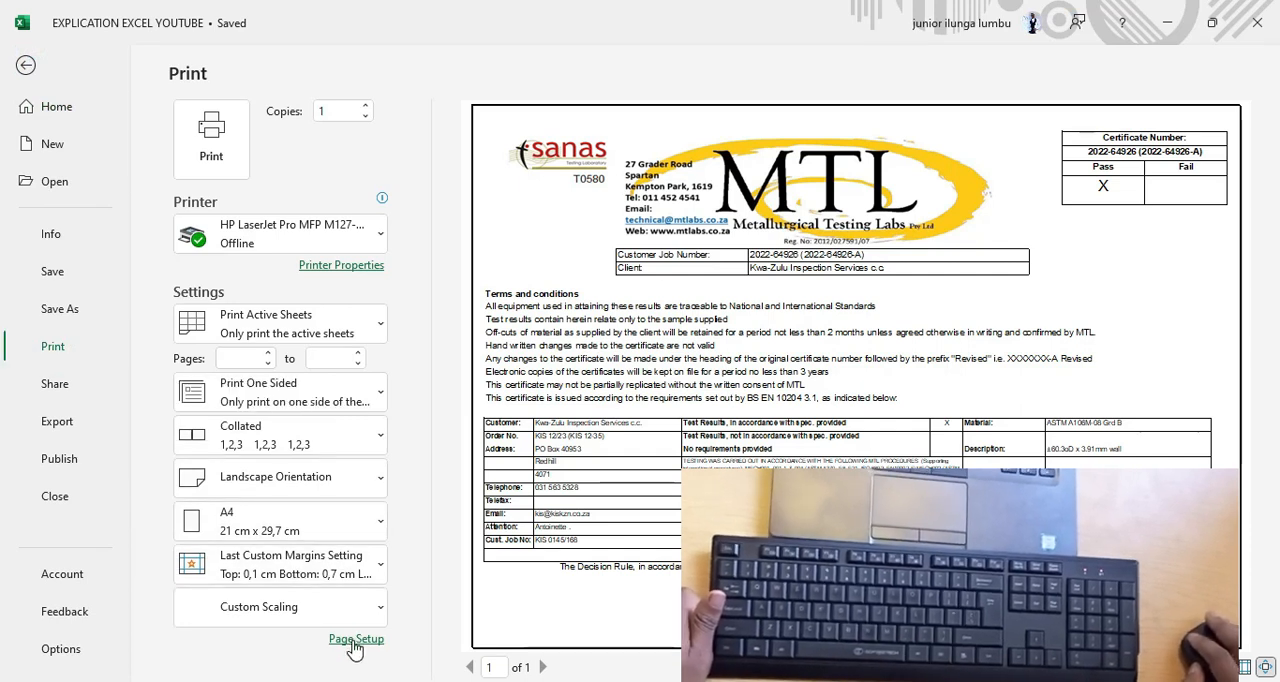
pyautogui.click(356, 639)
pyautogui.click(103, 104)
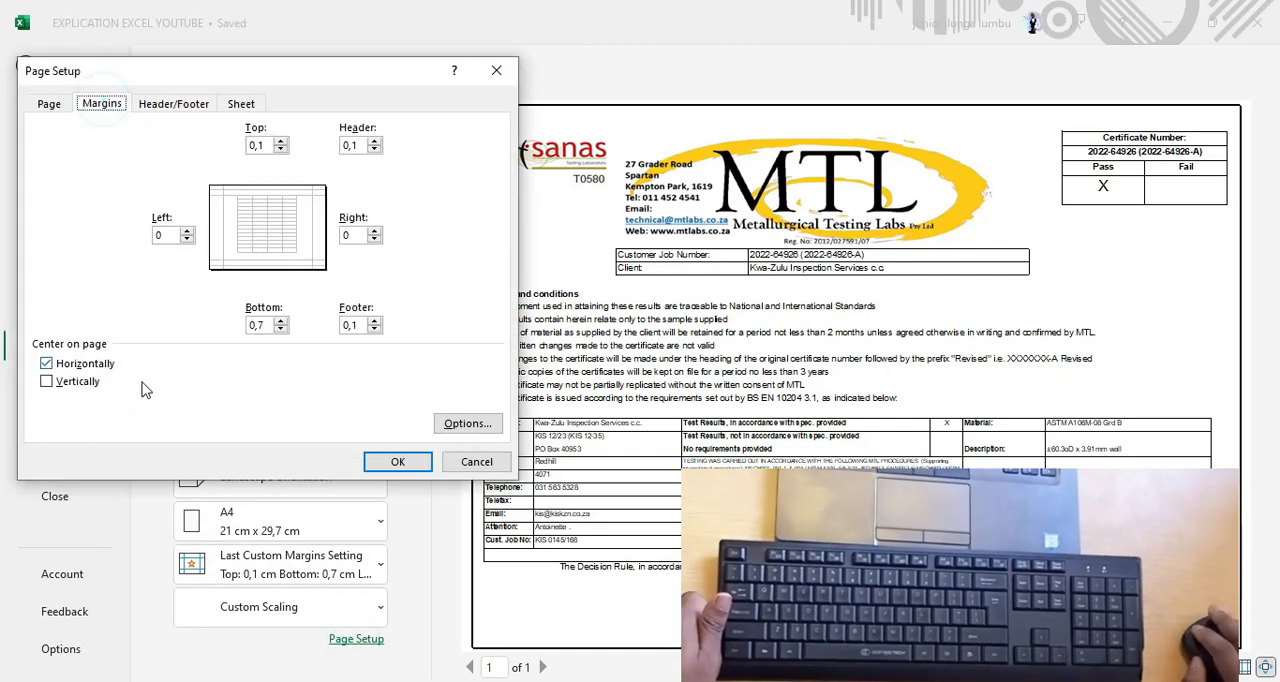